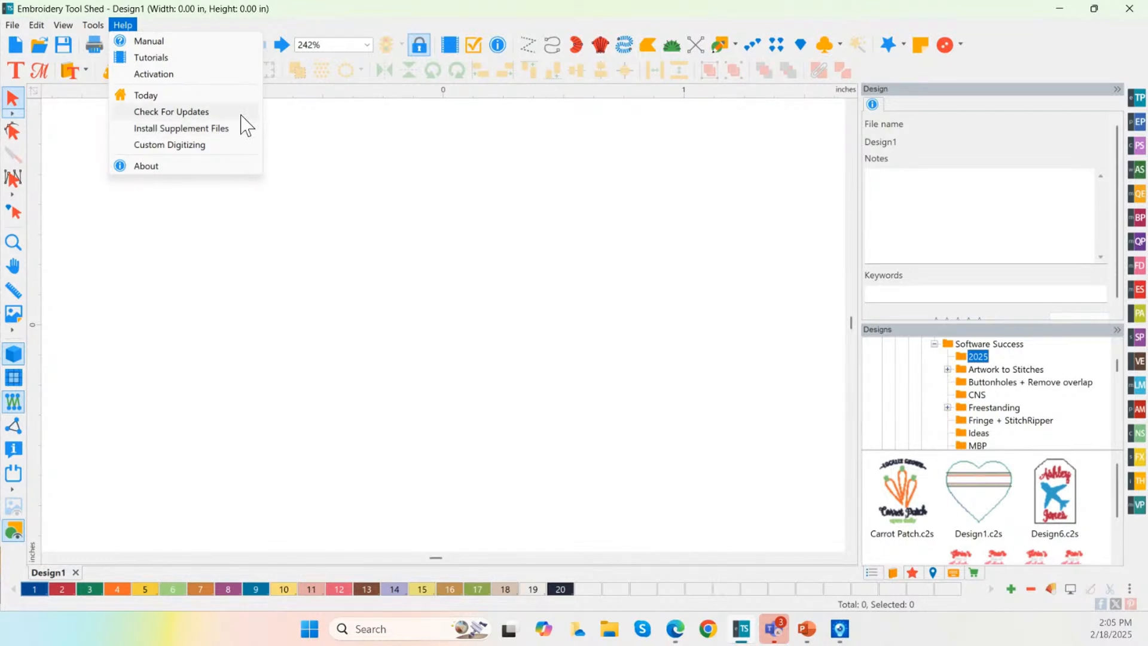
pyautogui.click(243, 133)
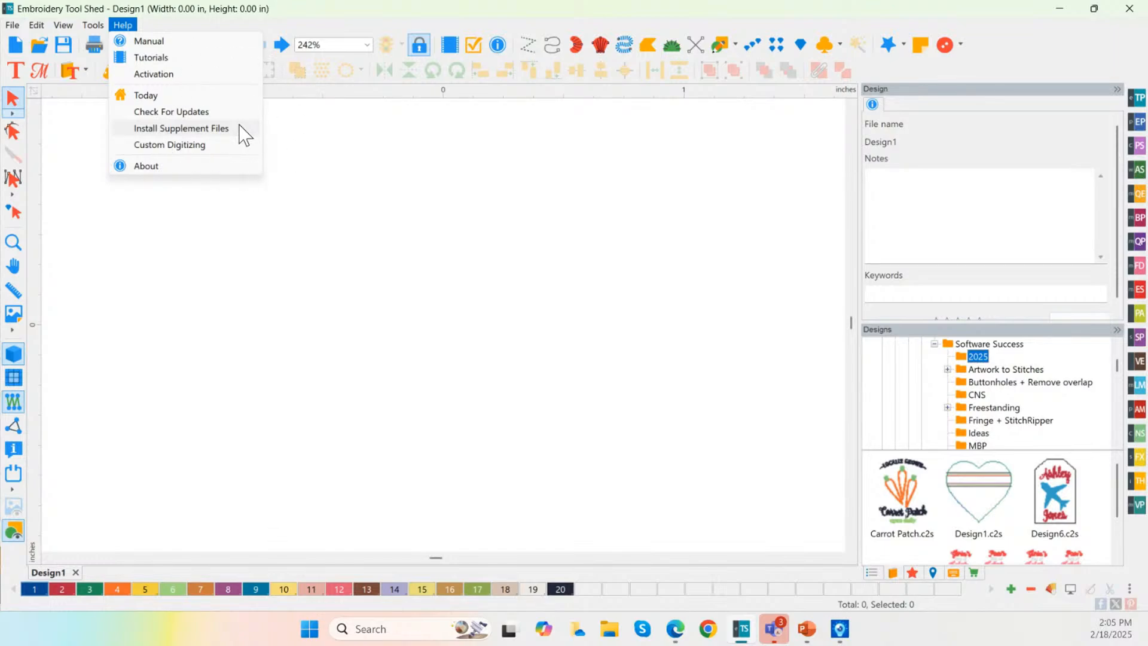
pyautogui.click(297, 163)
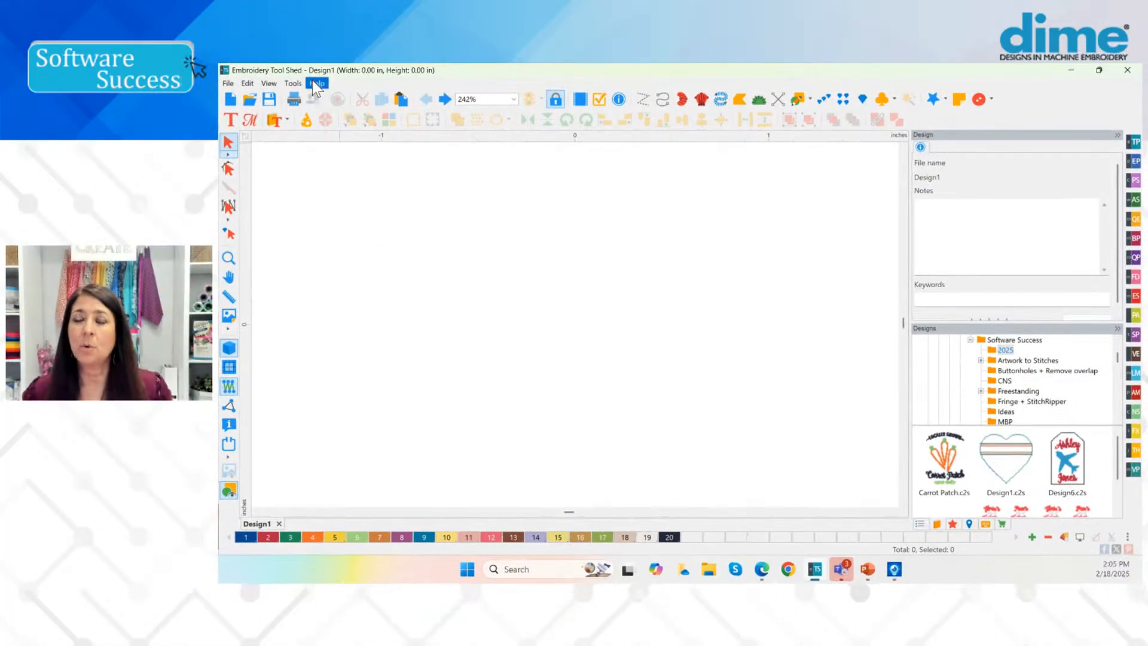
pyautogui.click(316, 83)
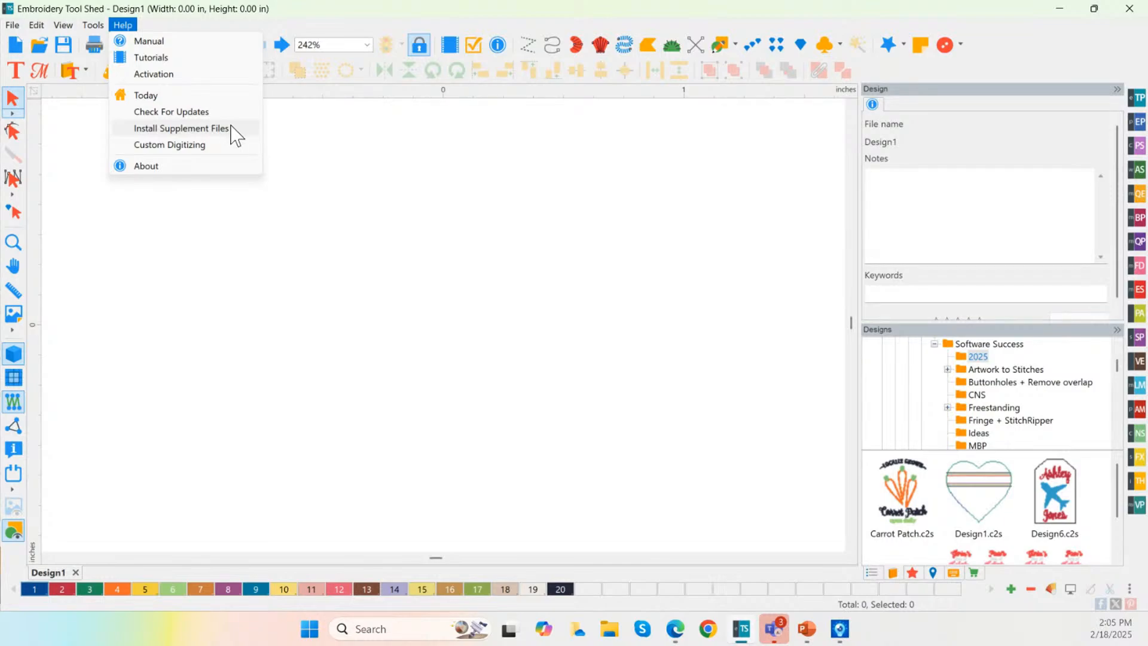
pyautogui.click(233, 128)
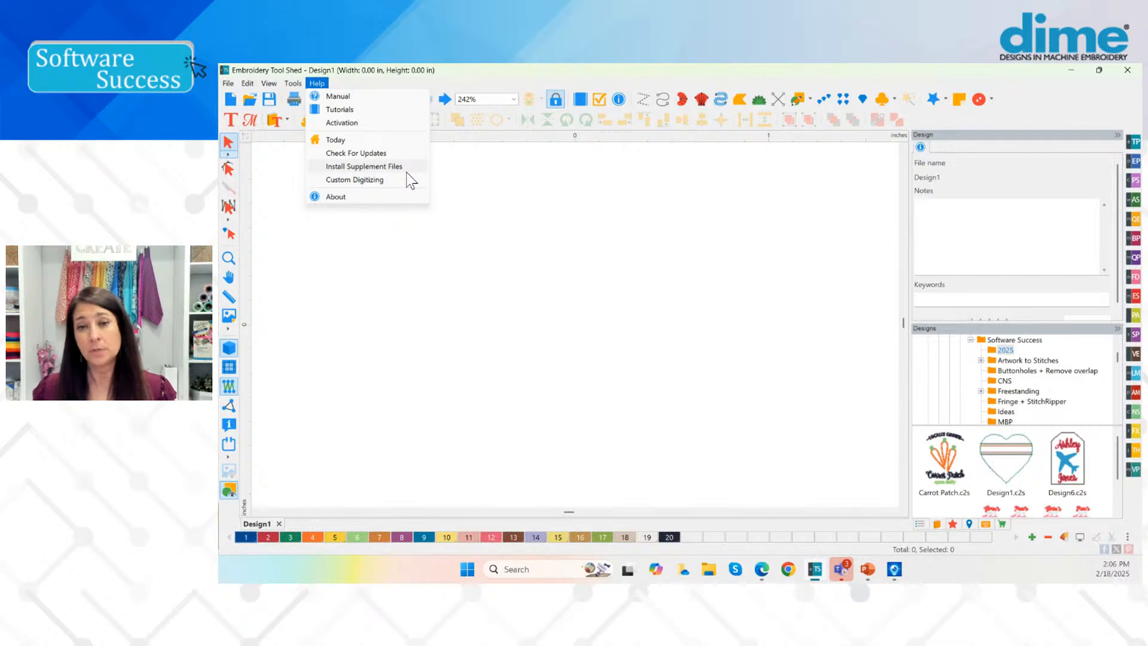
pyautogui.click(468, 181)
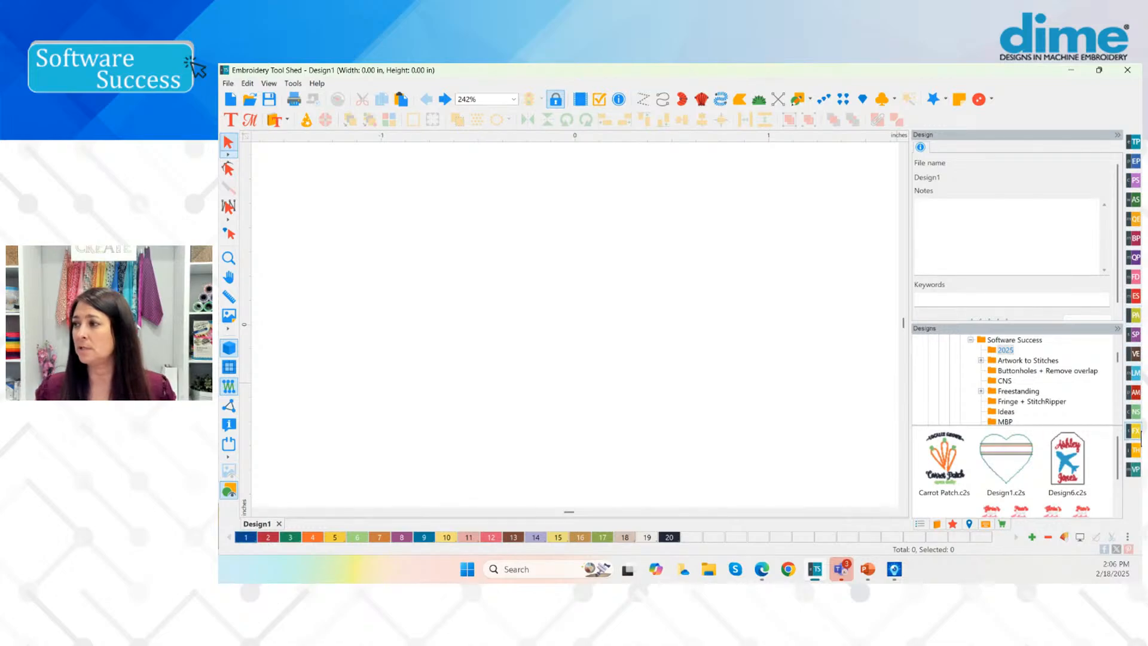
# Step: View the Animals designs in the FX module's design catalog and close the catalog
pyautogui.click(1138, 432)
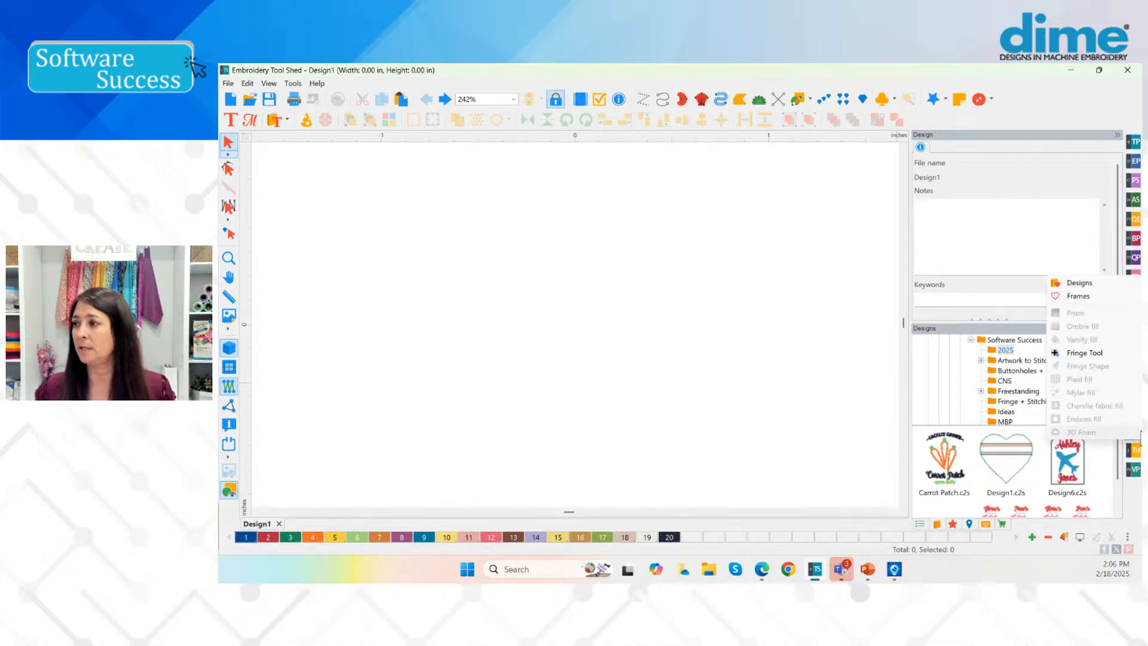
pyautogui.click(1083, 284)
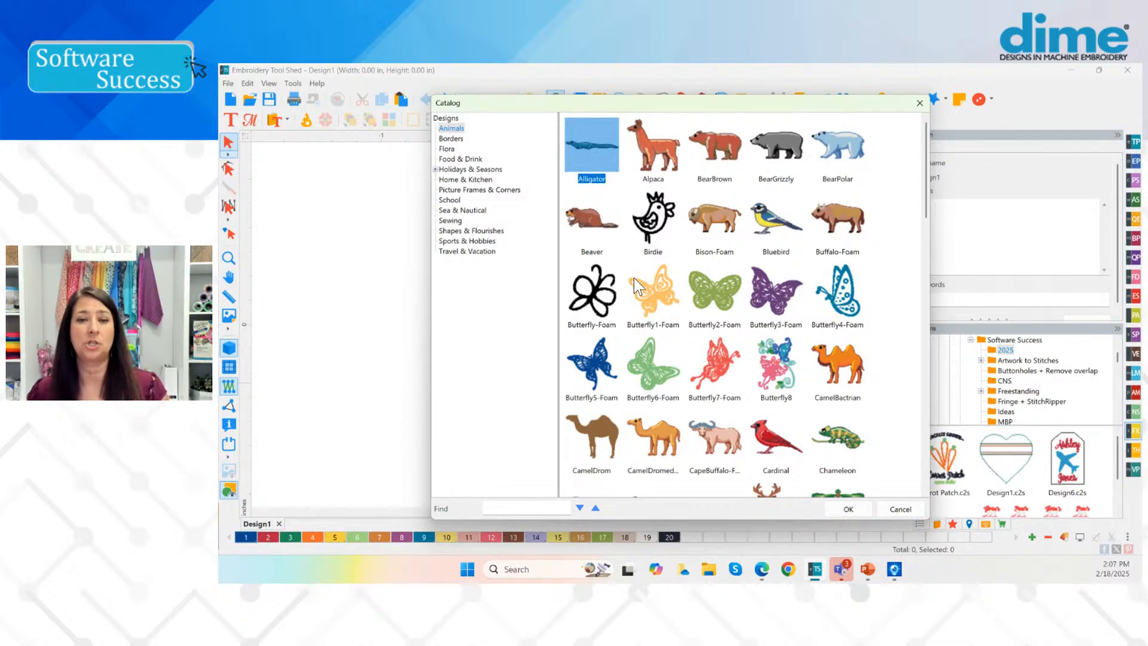
pyautogui.click(911, 104)
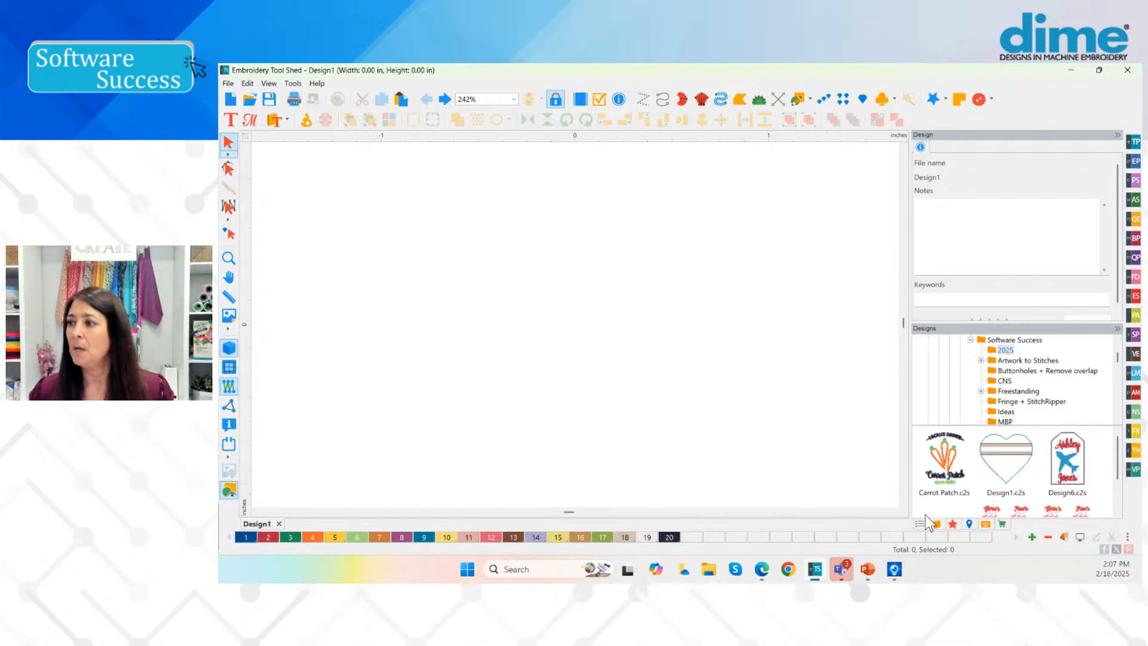
# Step: Display the Purchases list and look through the available embroidery modules
pyautogui.click(1001, 525)
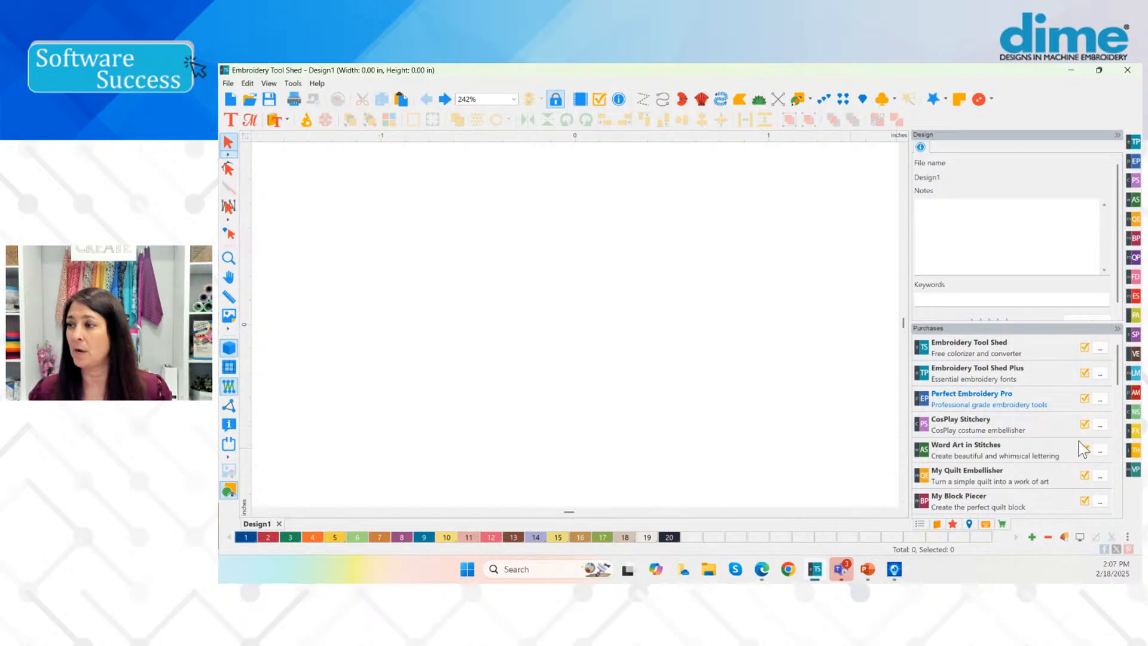
pyautogui.scroll(-2, 1004, 425)
pyautogui.scroll(3, 1015, 433)
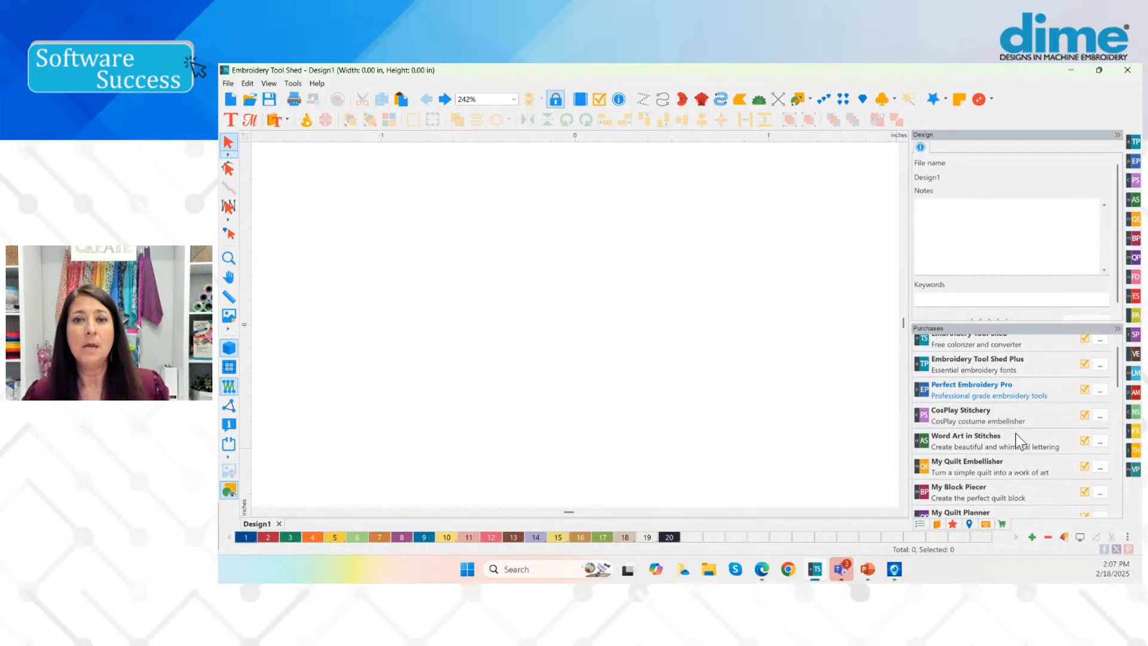
pyautogui.scroll(1, 776, 416)
pyautogui.scroll(2, 742, 397)
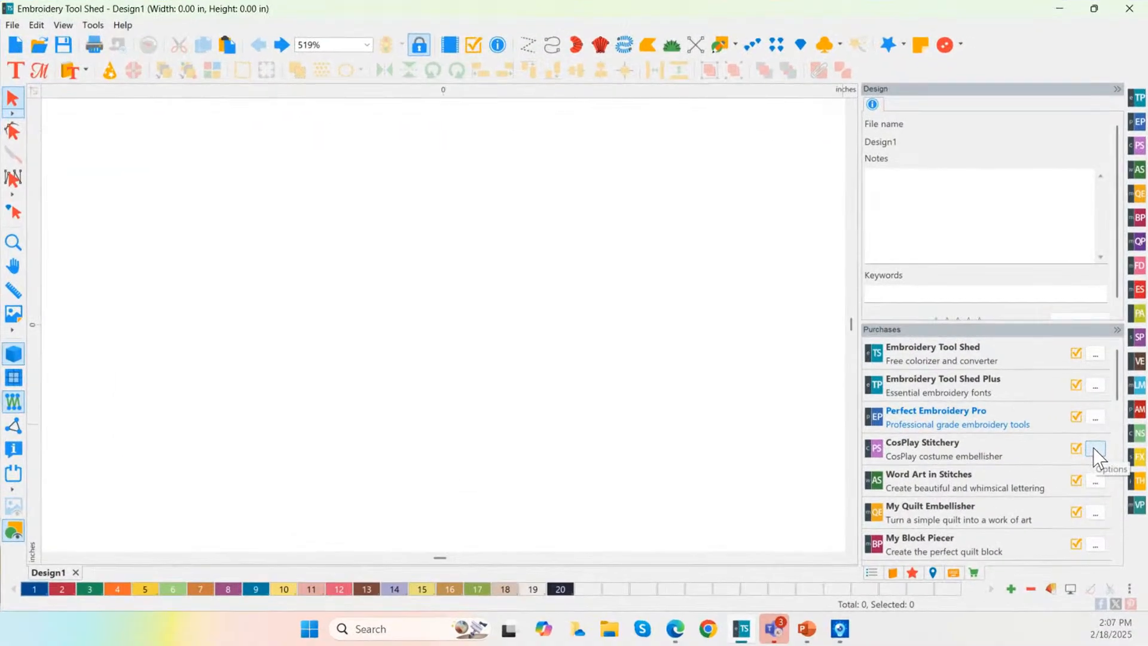
pyautogui.scroll(-3, 1098, 440)
pyautogui.scroll(-6, 1090, 473)
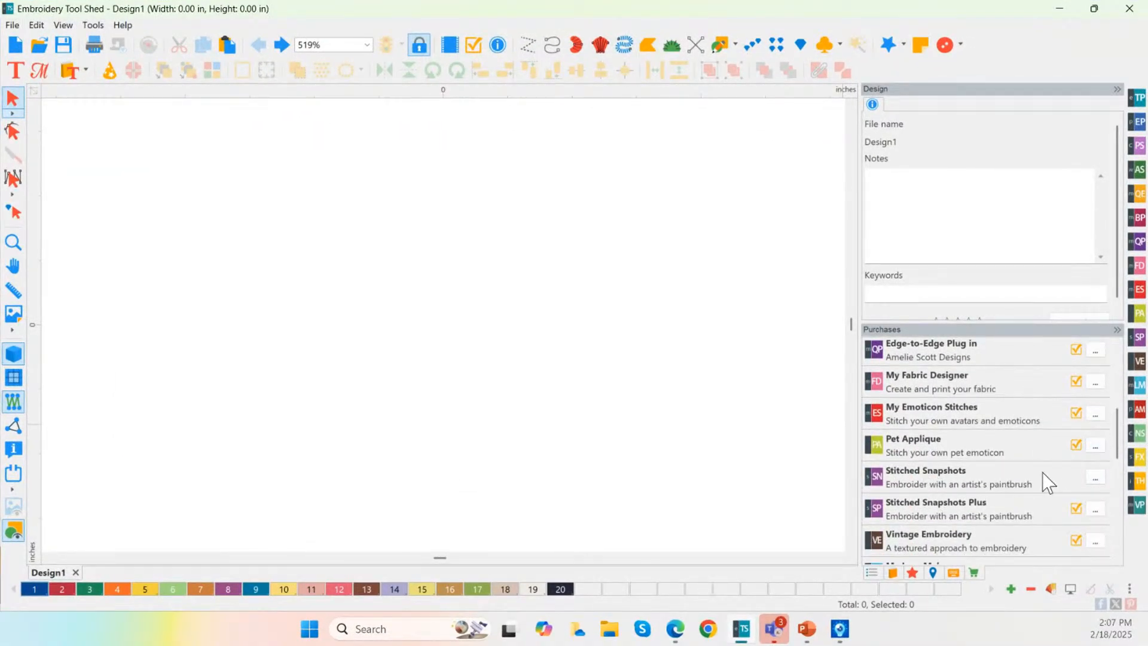
# Step: View the available options for the Stitched Snapshots module and dismiss them without choosing one
pyautogui.click(1096, 480)
pyautogui.press('ctrl')
pyautogui.press('ctrl')
pyautogui.press('ctrl')
pyautogui.press('ctrl')
pyautogui.press('ctrl')
pyautogui.click(1096, 480)
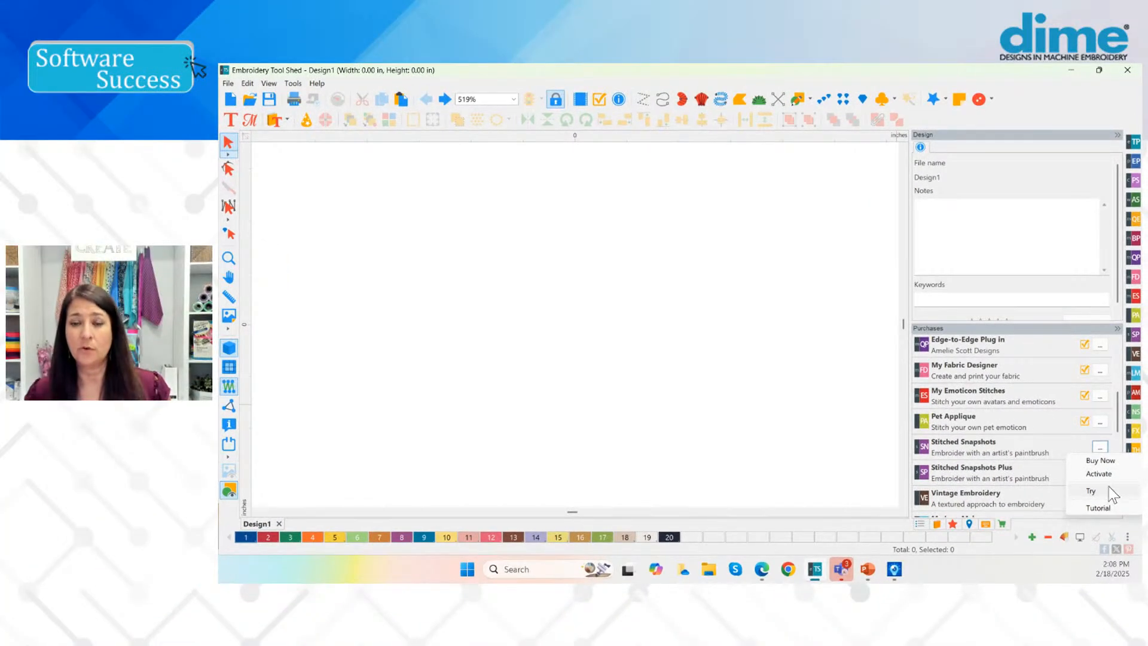
pyautogui.click(536, 286)
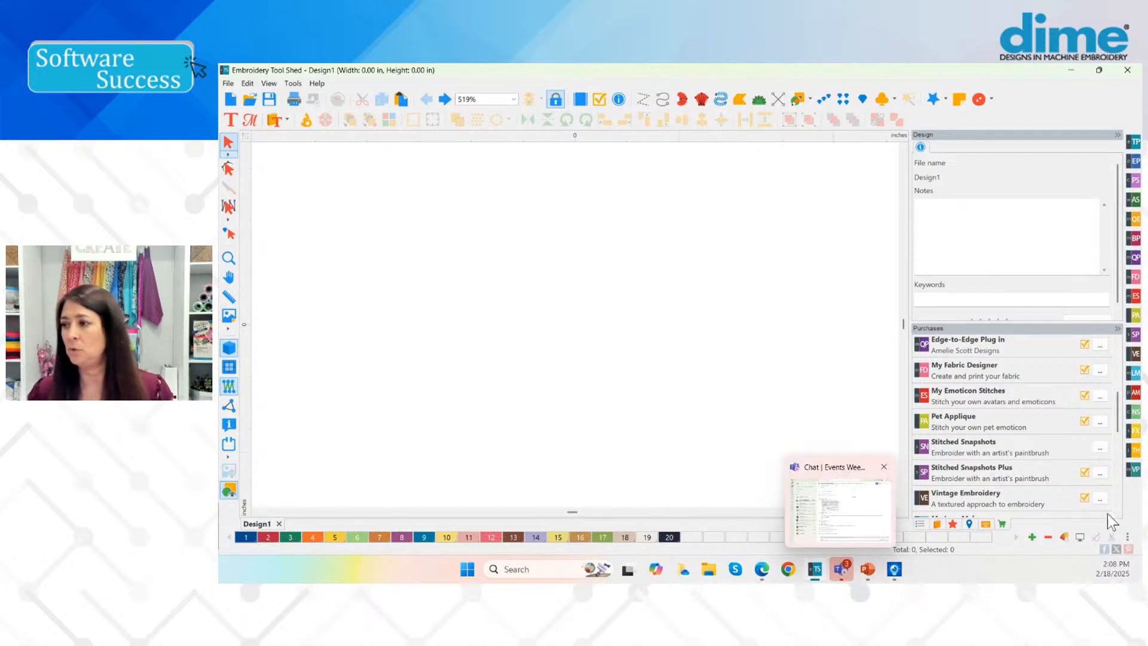
# Step: Switch to the running PowerPoint slide show and show the Updates slide
pyautogui.moveTo(900, 572)
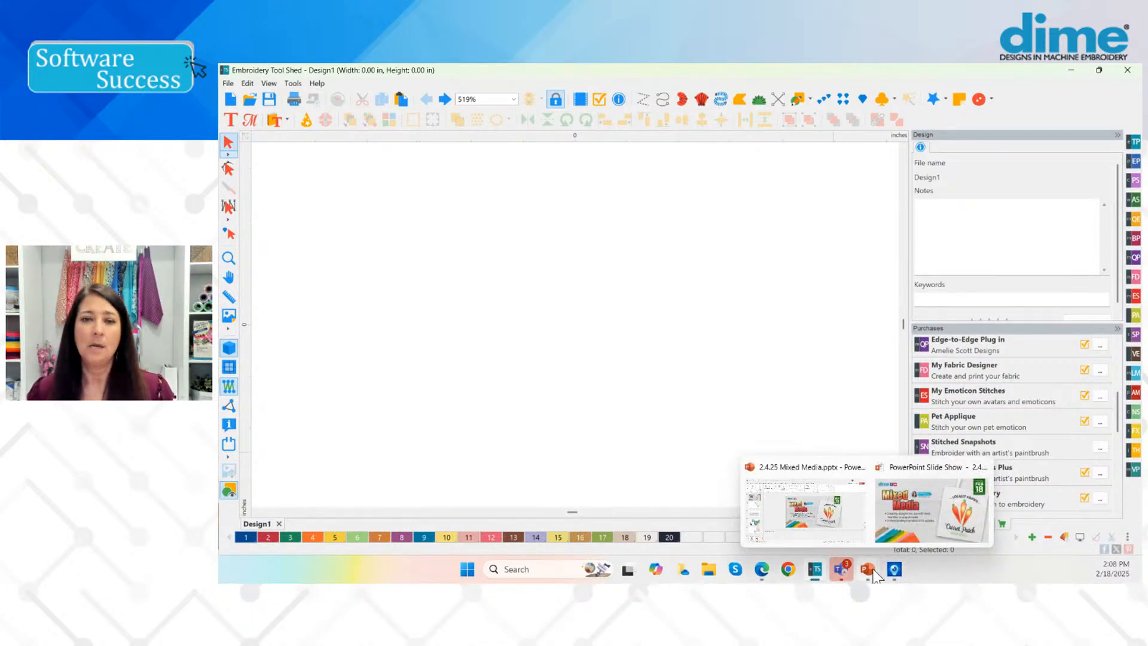
pyautogui.click(906, 534)
pyautogui.click(867, 515)
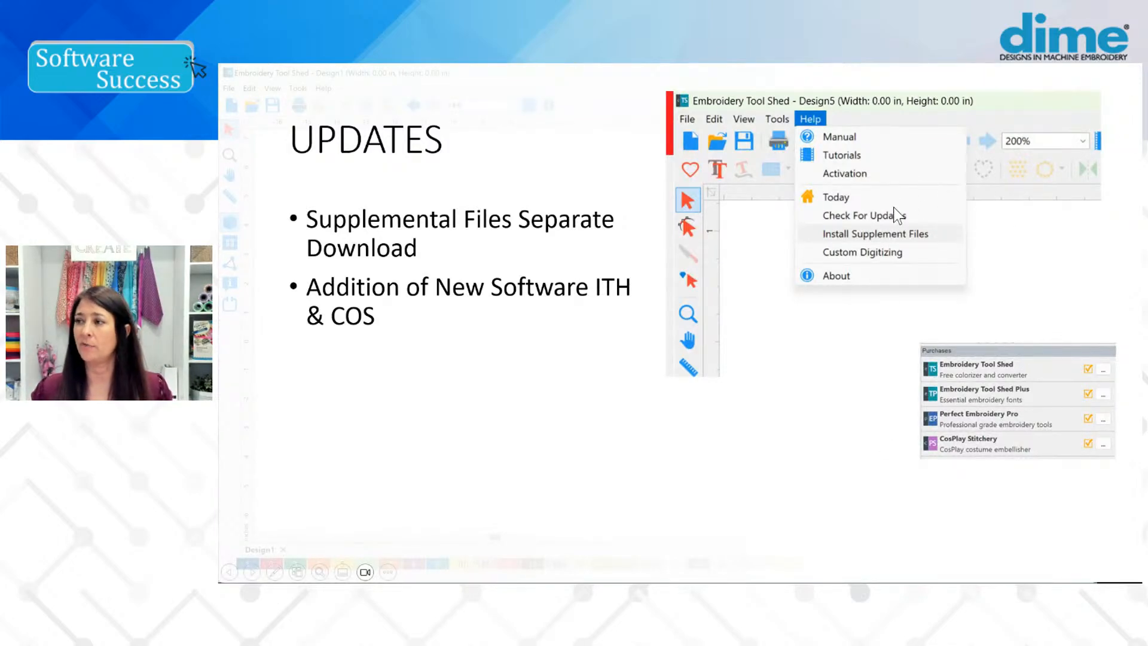
pyautogui.click(939, 239)
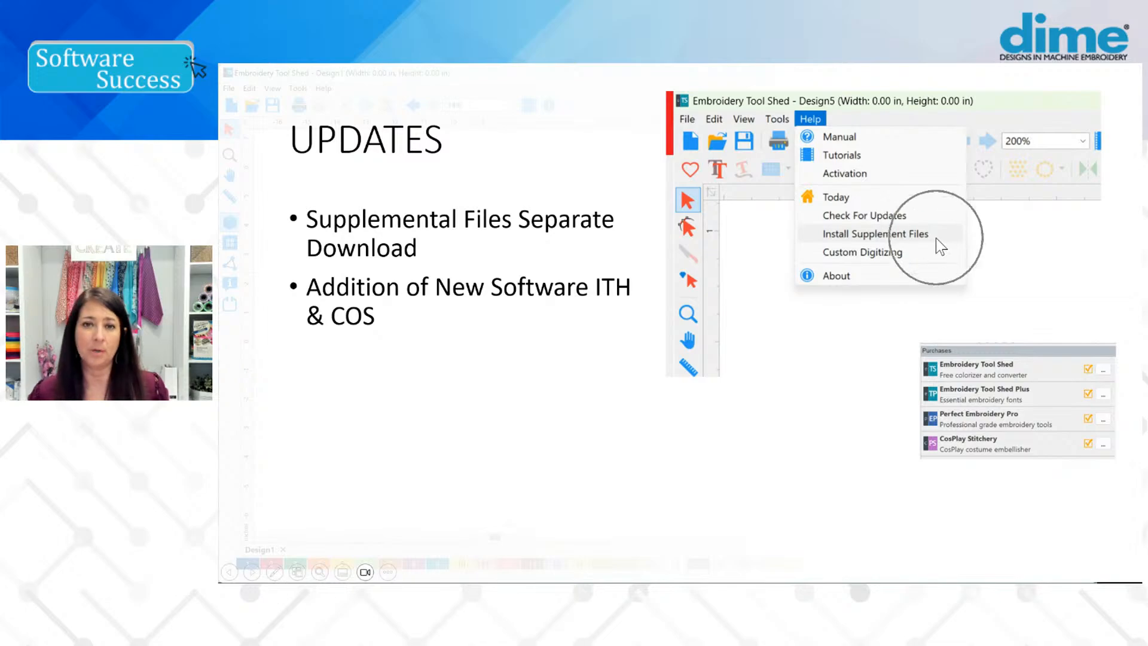
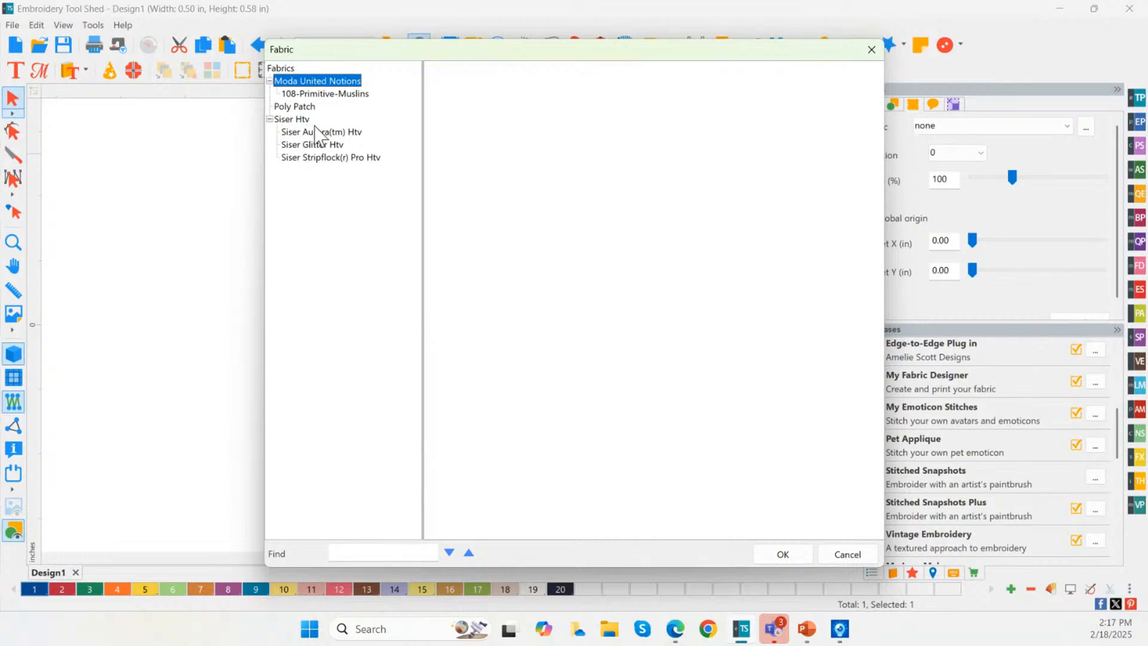
# Step: Look through the Siser Htv, Poly Patch and Moda United Notions fabric categories and close the fabric catalog
pyautogui.click(299, 120)
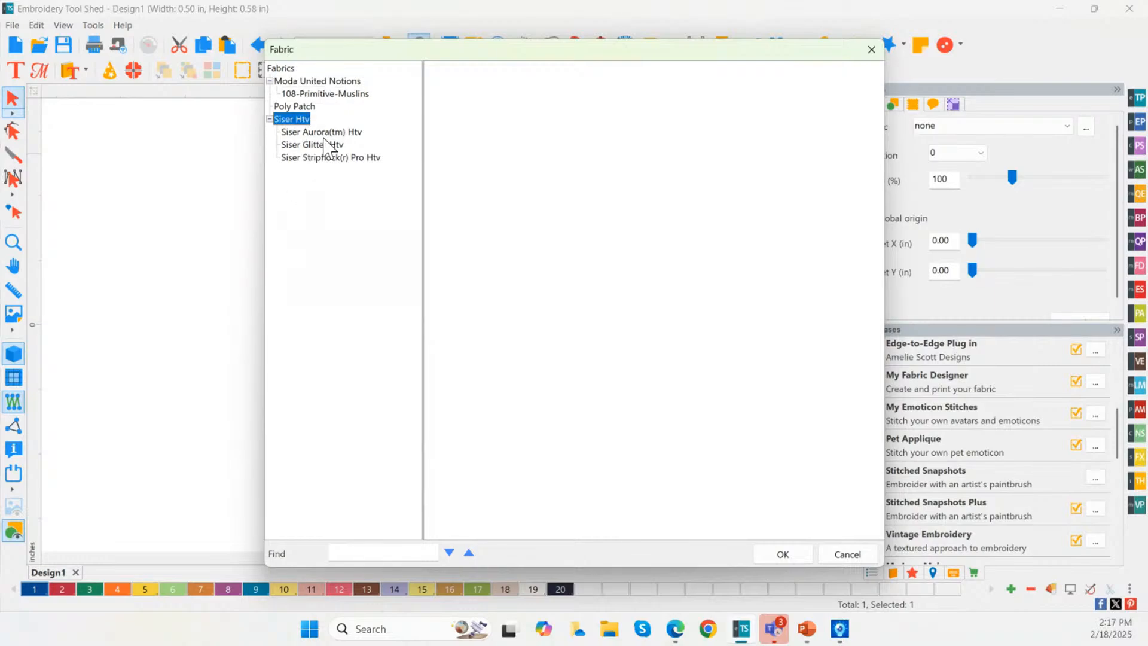
pyautogui.click(302, 107)
pyautogui.click(299, 81)
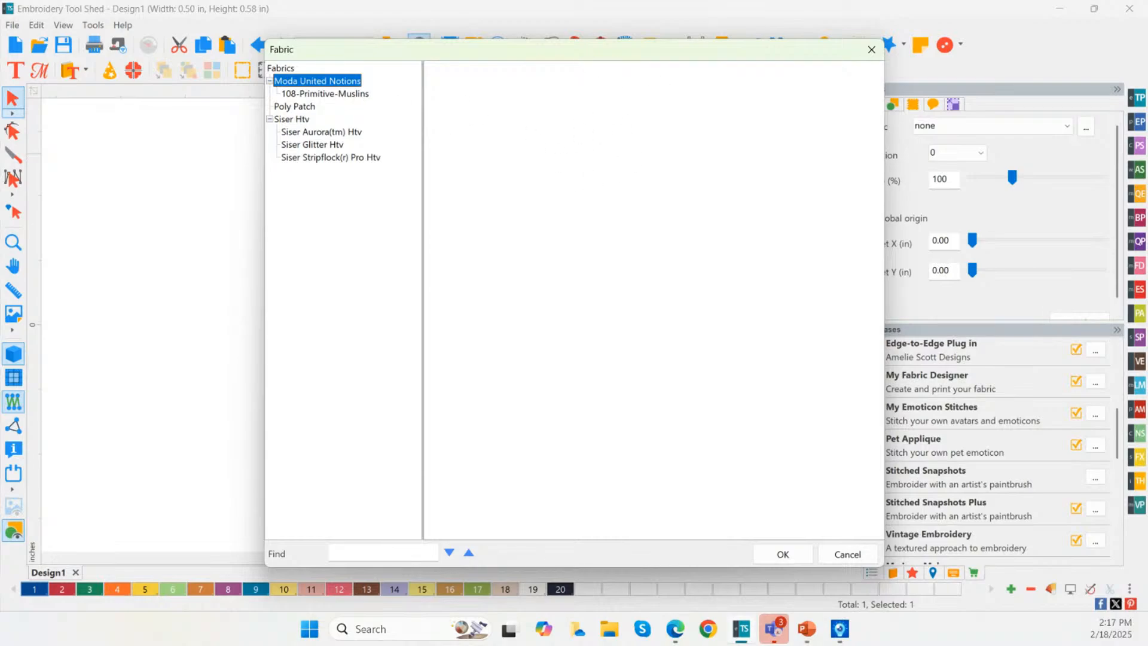
pyautogui.moveTo(587, 57); pyautogui.dragTo(502, 65)
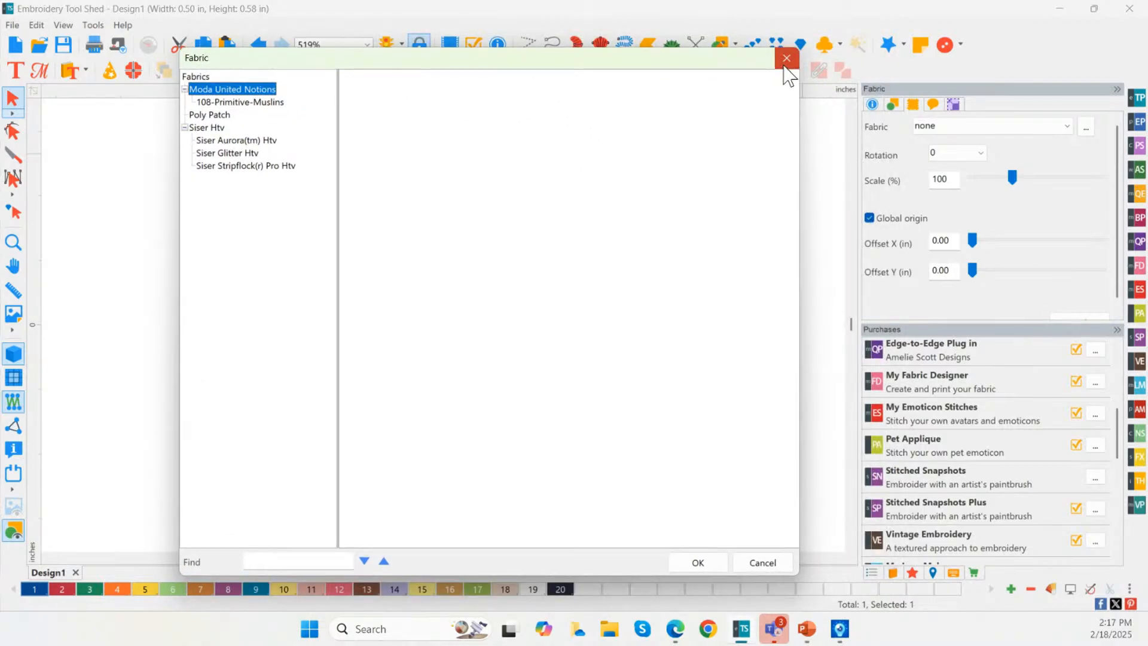
pyautogui.click(785, 68)
# Step: Delete the rectangle from the design and display the object sequence list
pyautogui.click(625, 254)
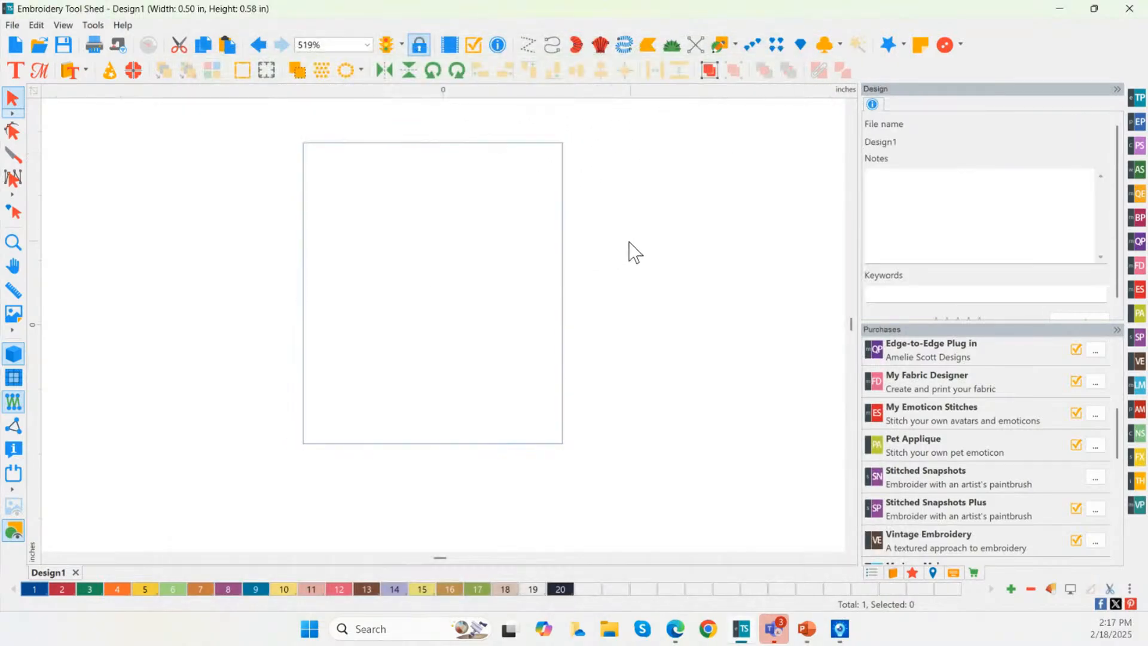
pyautogui.click(562, 409)
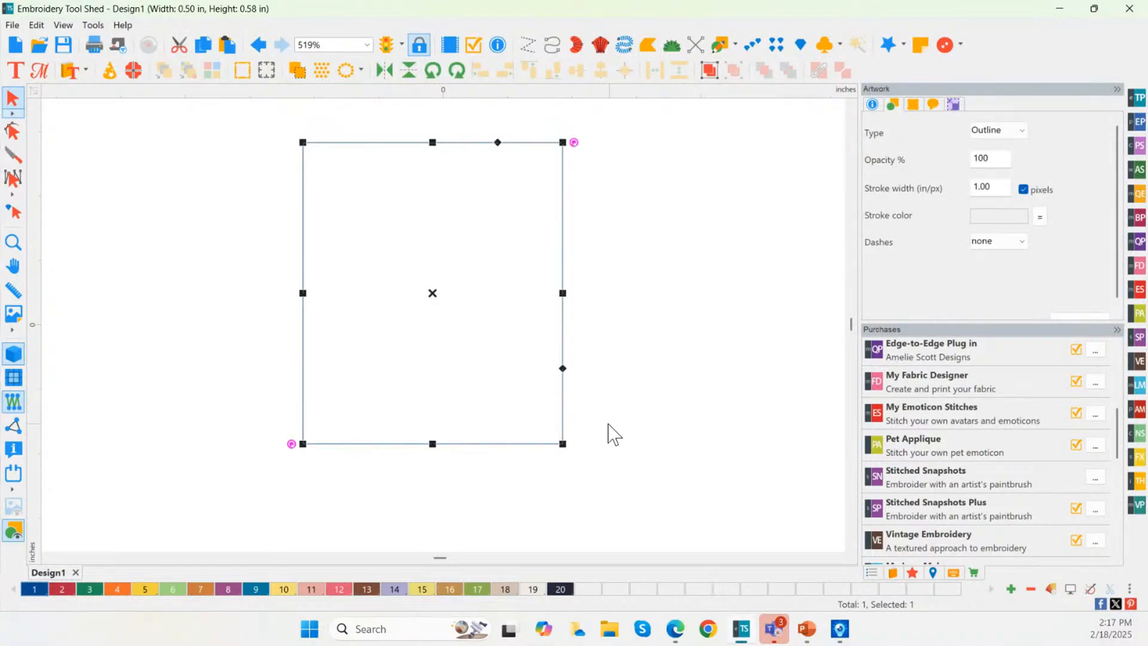
pyautogui.press('Delete')
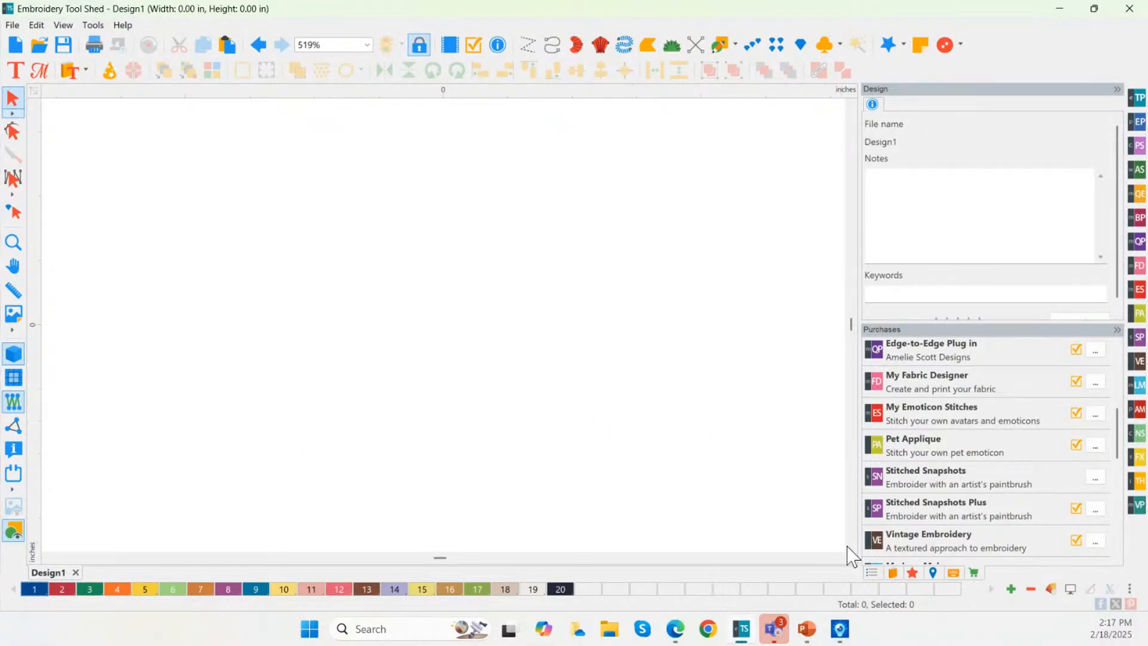
pyautogui.click(872, 573)
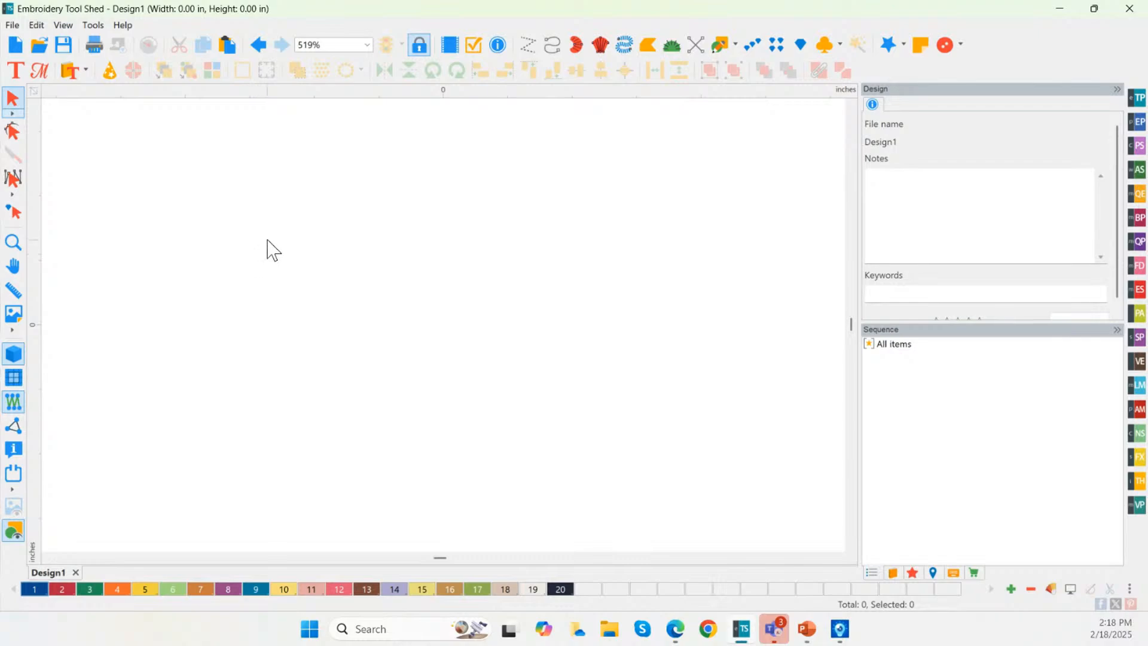
pyautogui.click(735, 45)
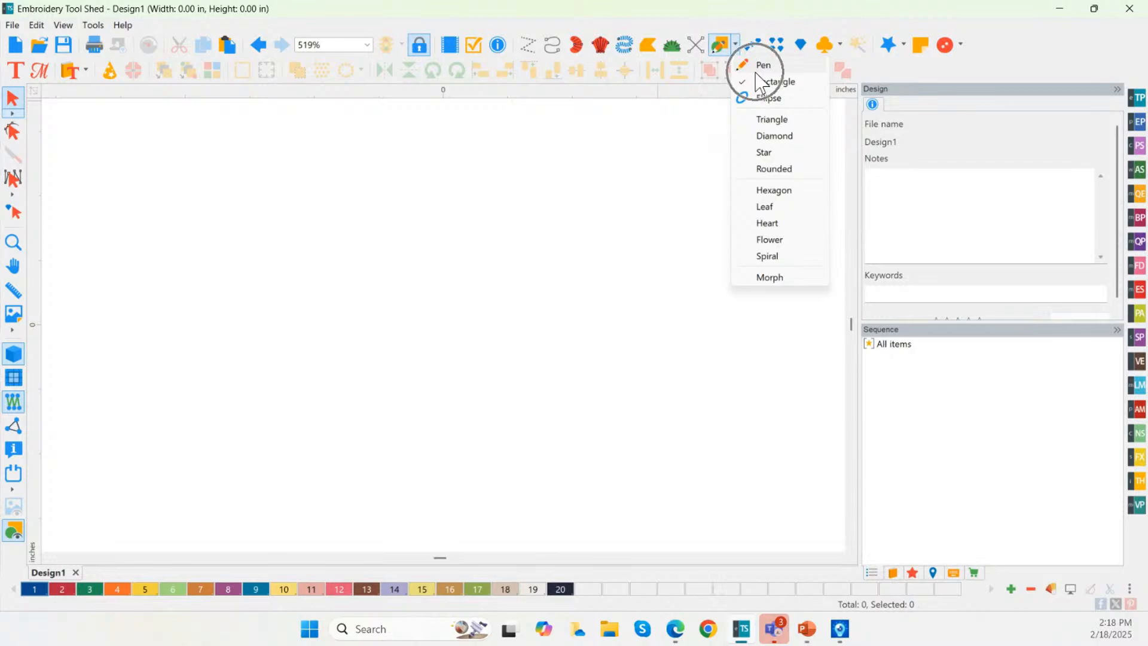
pyautogui.click(627, 173)
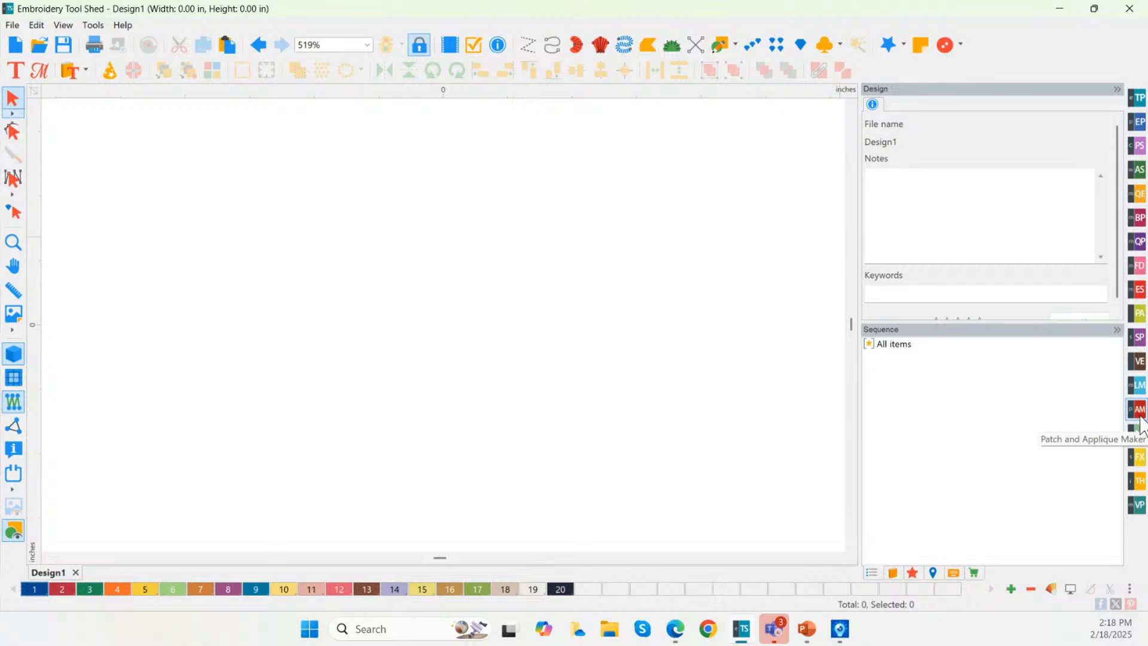
# Step: Insert the Carrot design from the Easter & Spring category of the FX module's design catalog
pyautogui.click(1141, 459)
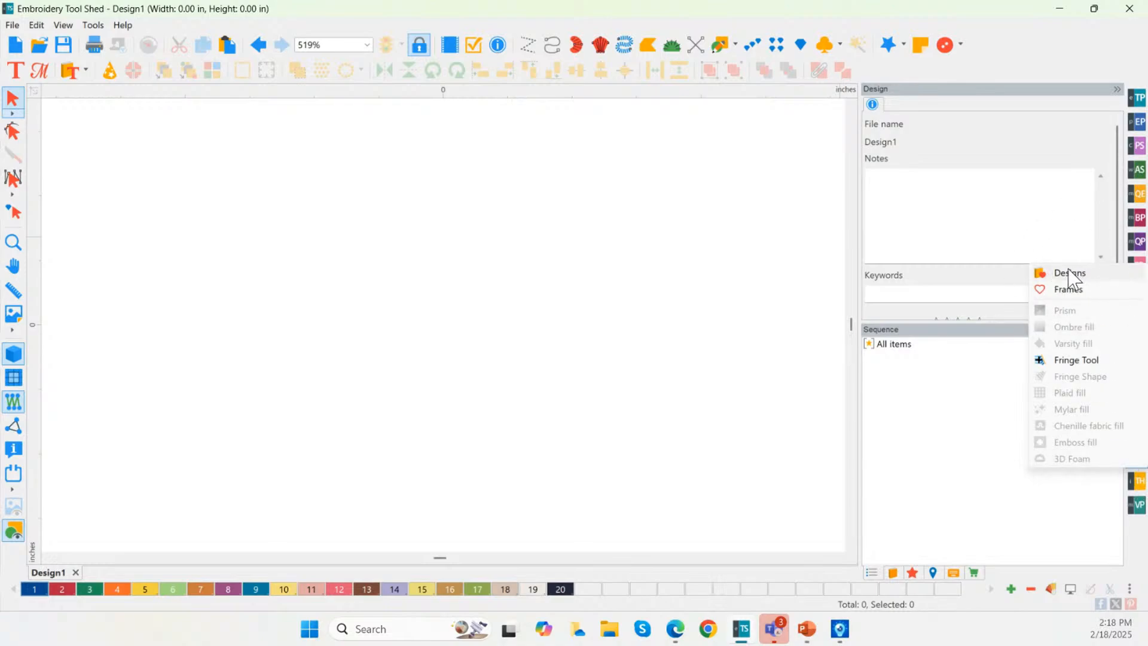
pyautogui.click(1069, 273)
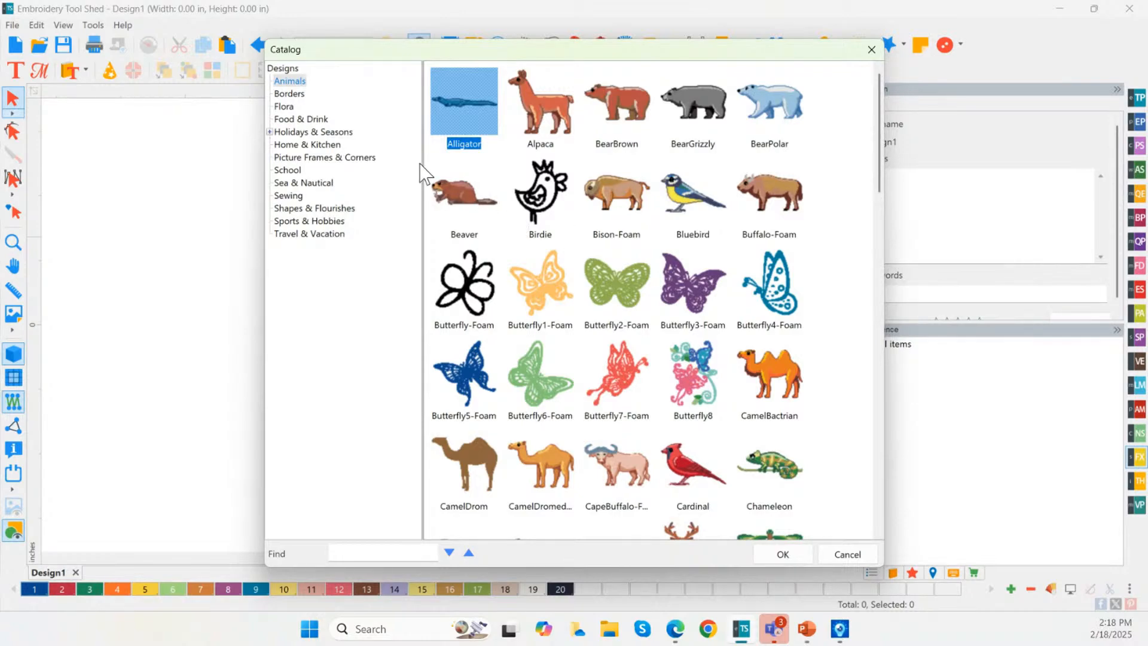
pyautogui.click(302, 133)
pyautogui.click(311, 157)
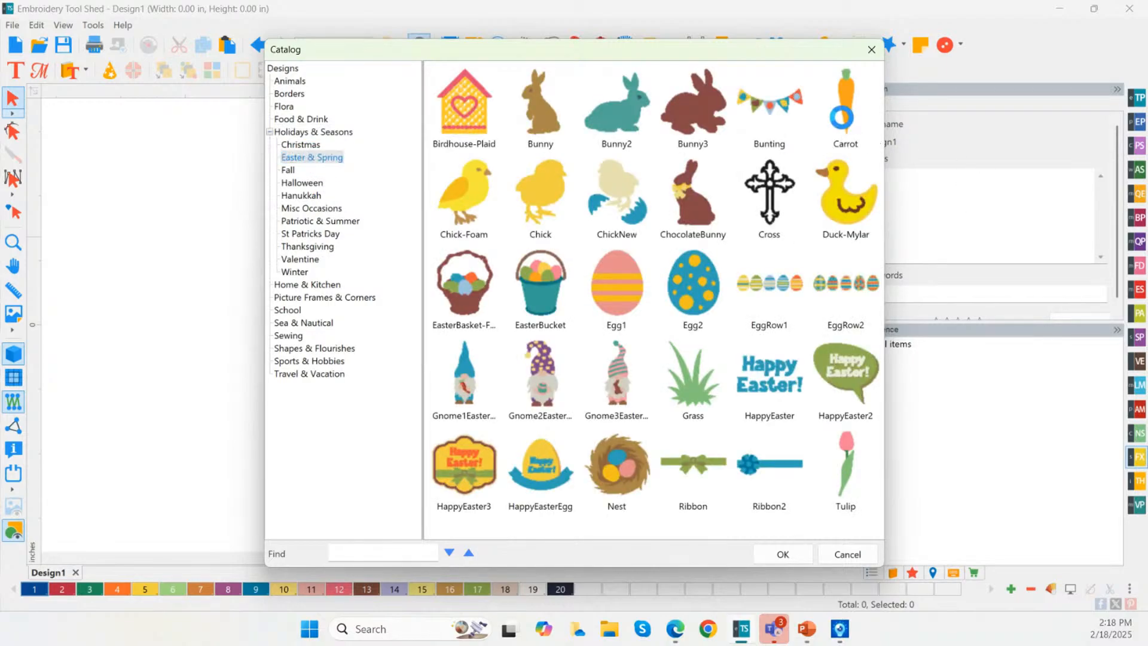
pyautogui.click(845, 107)
pyautogui.click(780, 555)
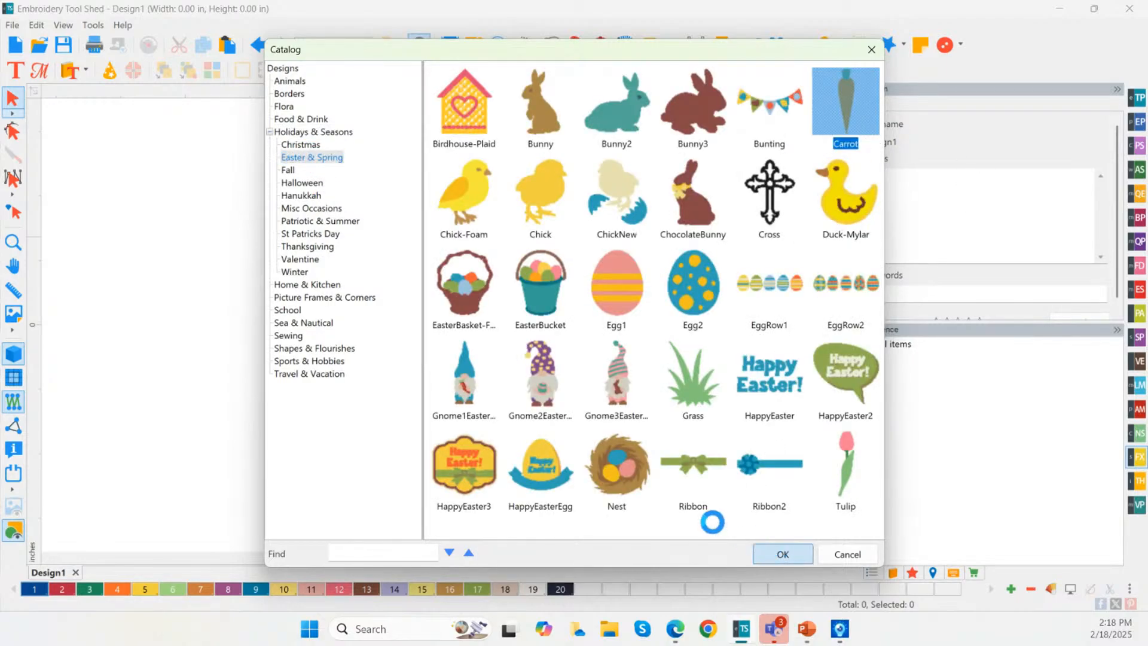
pyautogui.click(657, 287)
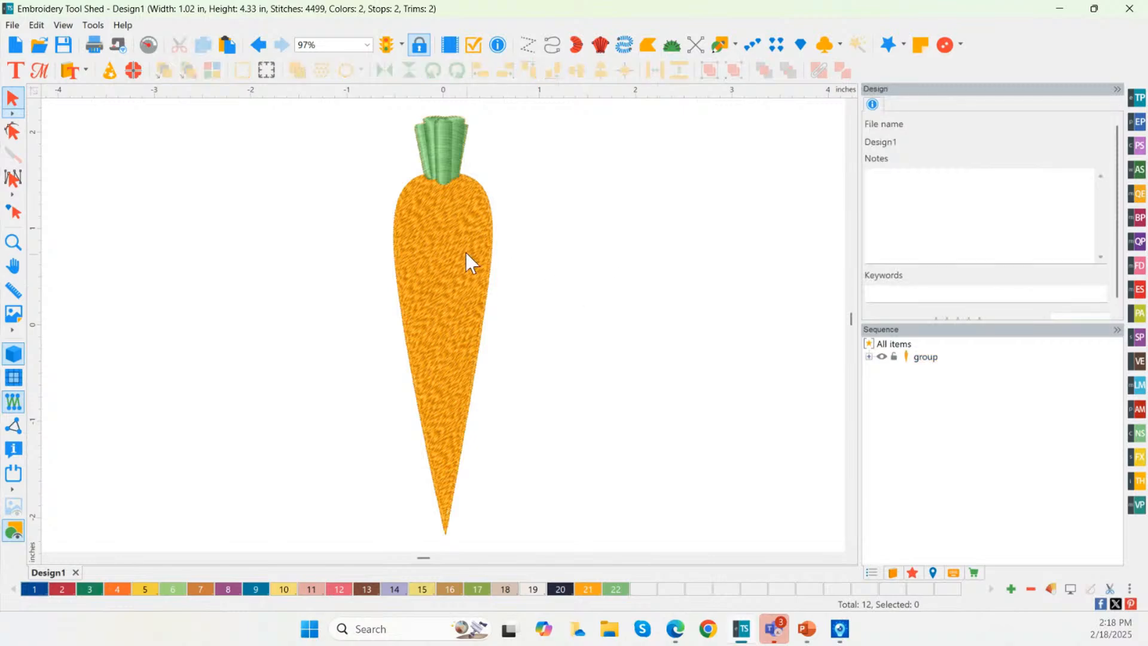
# Step: Ungroup the carrot design and select only the complex fill of its orange body
pyautogui.click(444, 294)
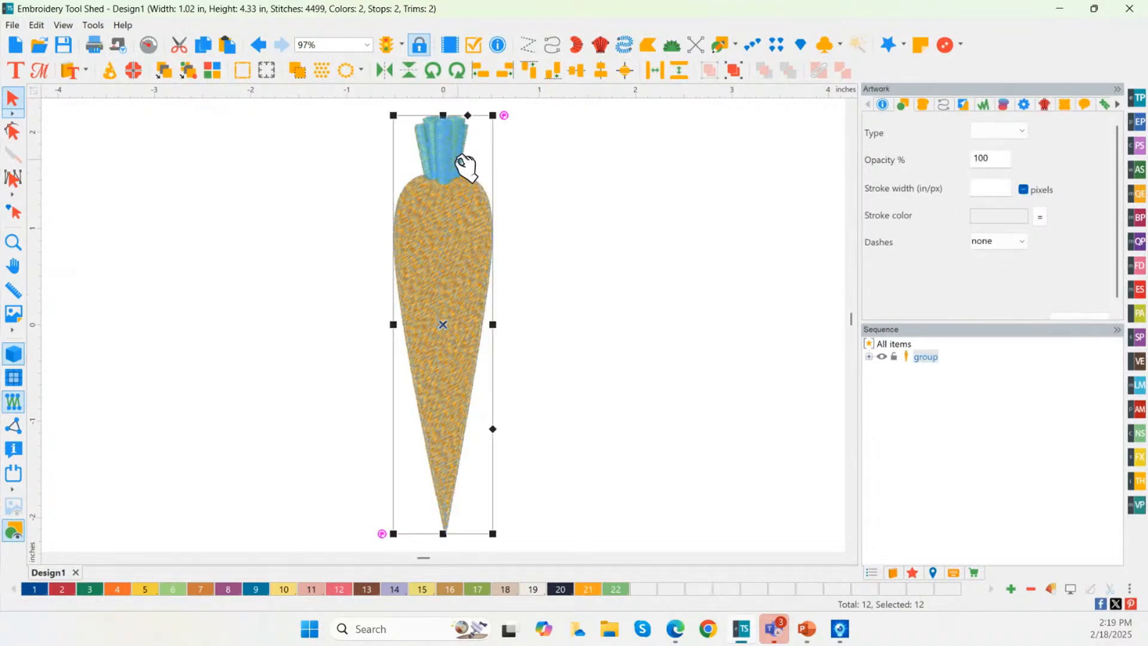
pyautogui.press('ctrl')
pyautogui.click(735, 76)
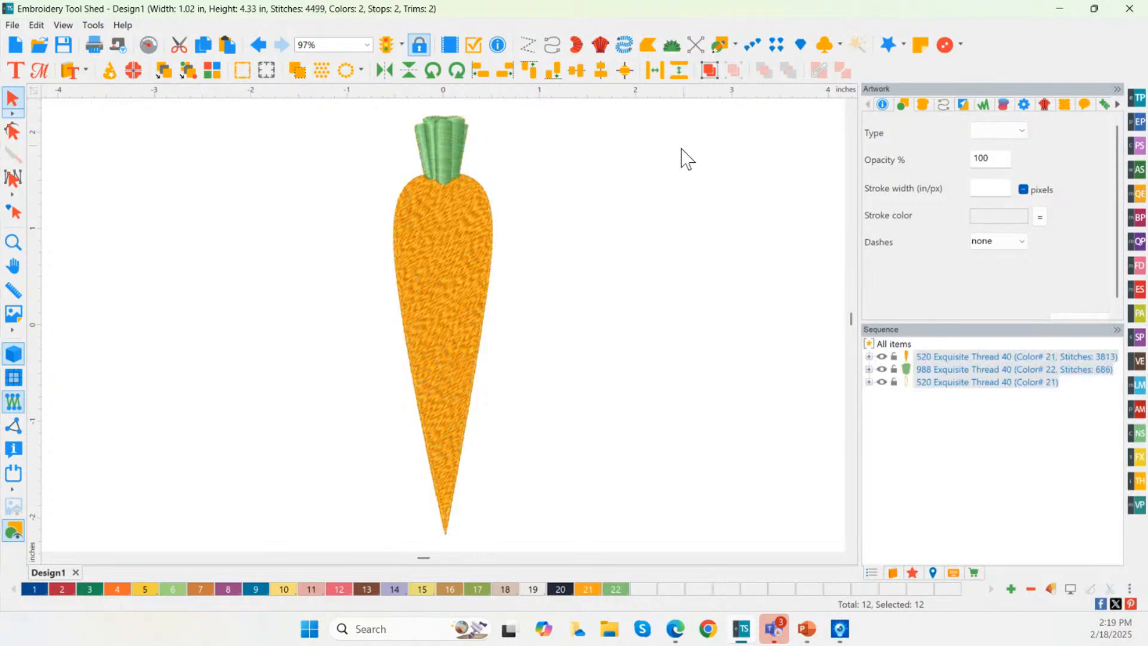
pyautogui.click(452, 260)
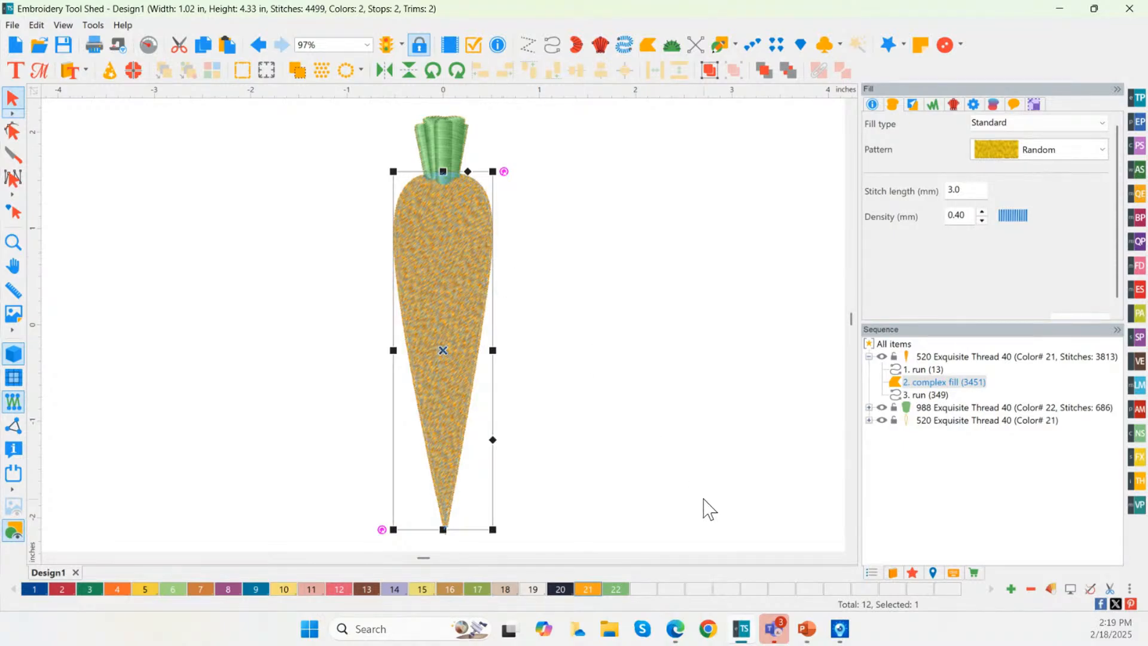
# Step: Convert the complex fill of the carrot's orange body to an applique with a satin border
pyautogui.click(912, 574)
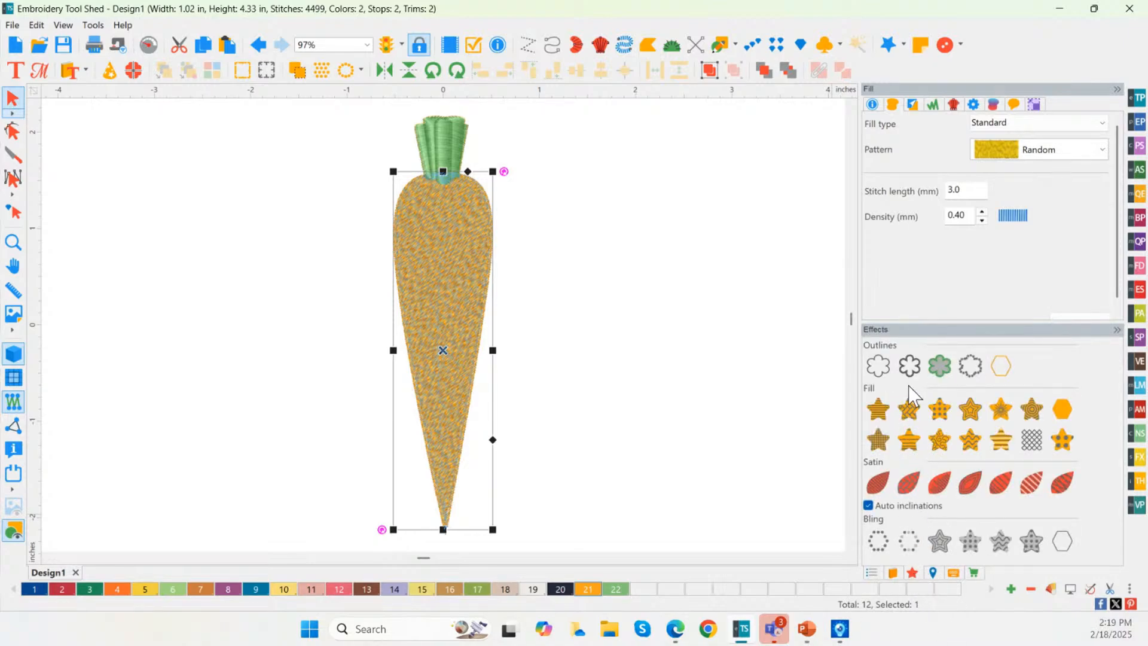
pyautogui.click(935, 373)
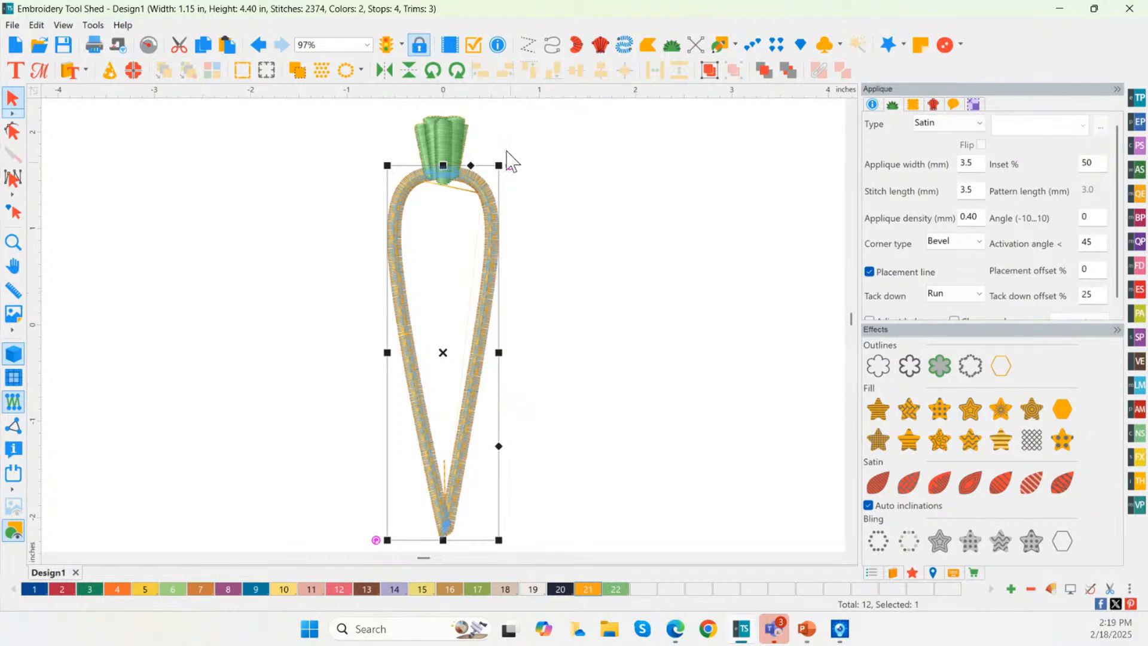
pyautogui.click(761, 189)
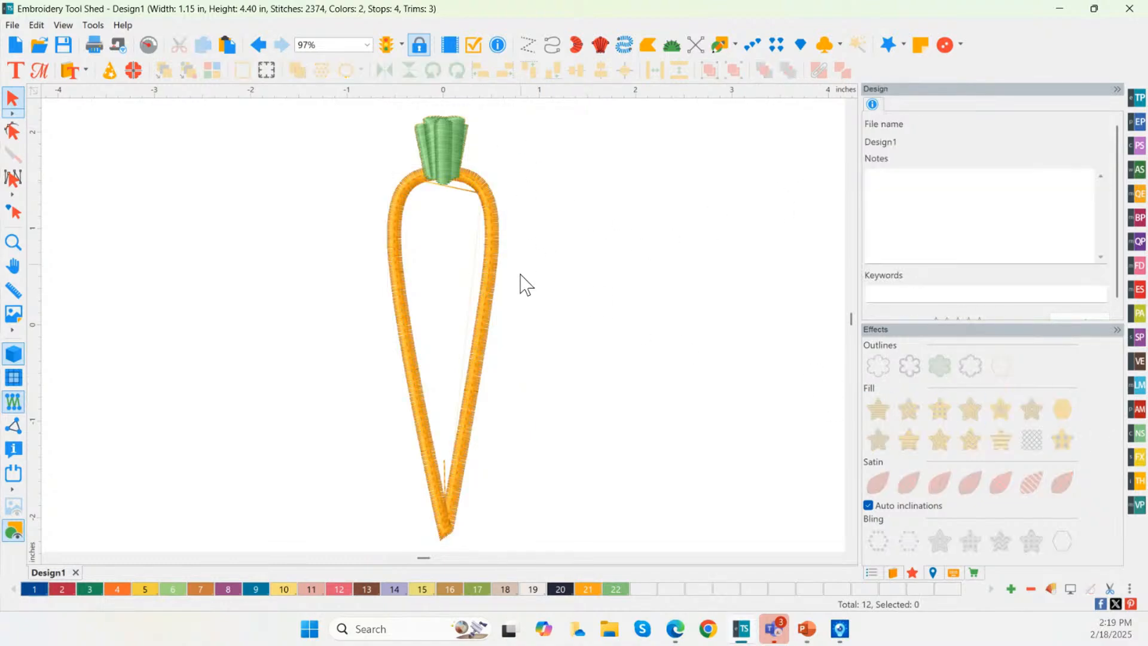
# Step: Delete the two run objects before and after the applique from the orange thread group in the sequence
pyautogui.click(444, 476)
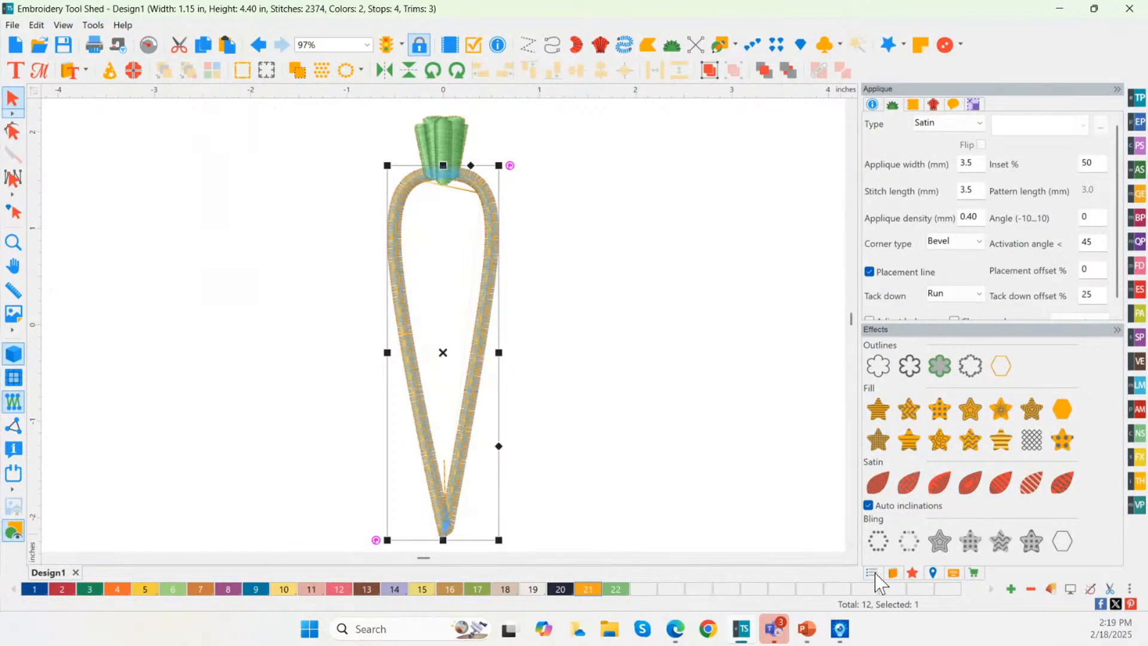
pyautogui.click(872, 572)
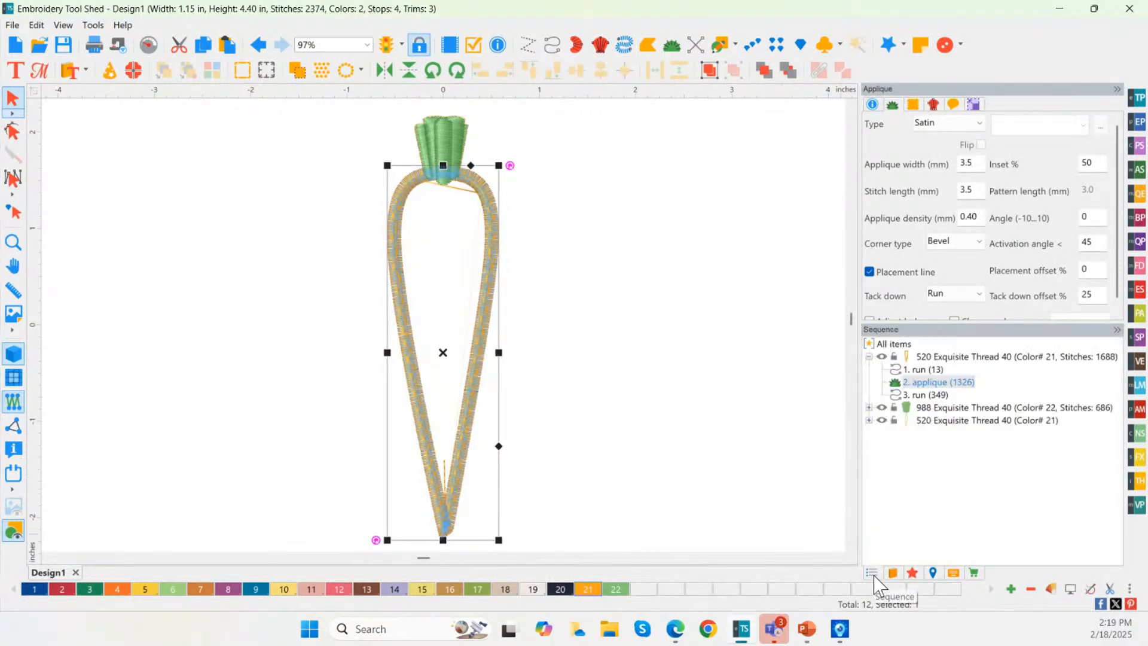
pyautogui.click(927, 372)
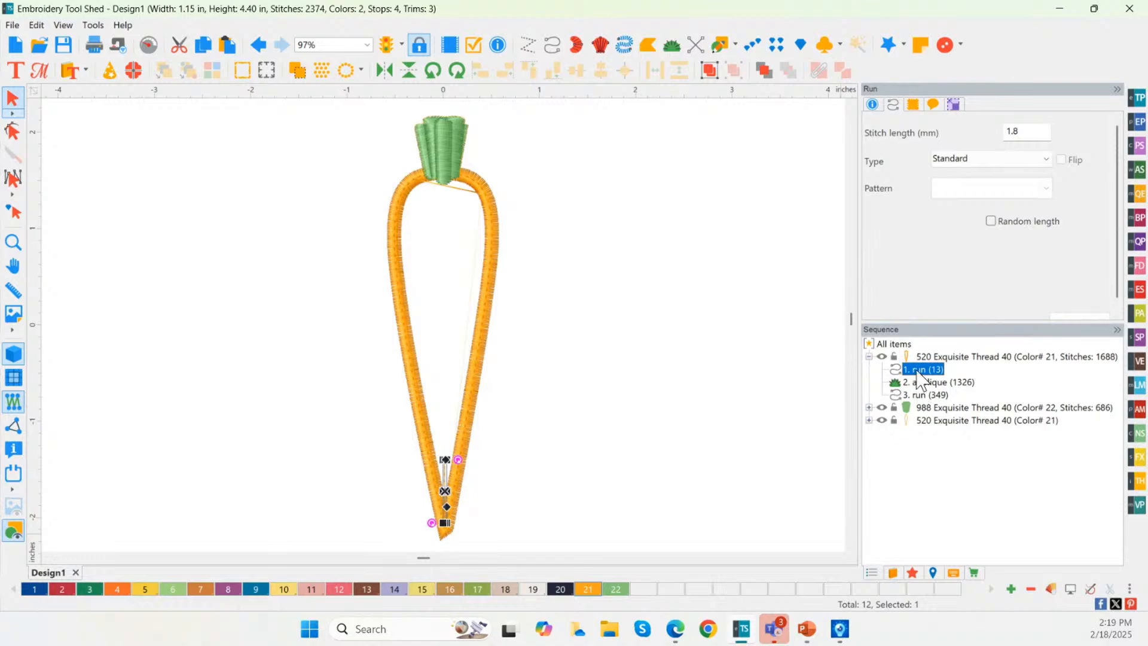
pyautogui.press('Delete')
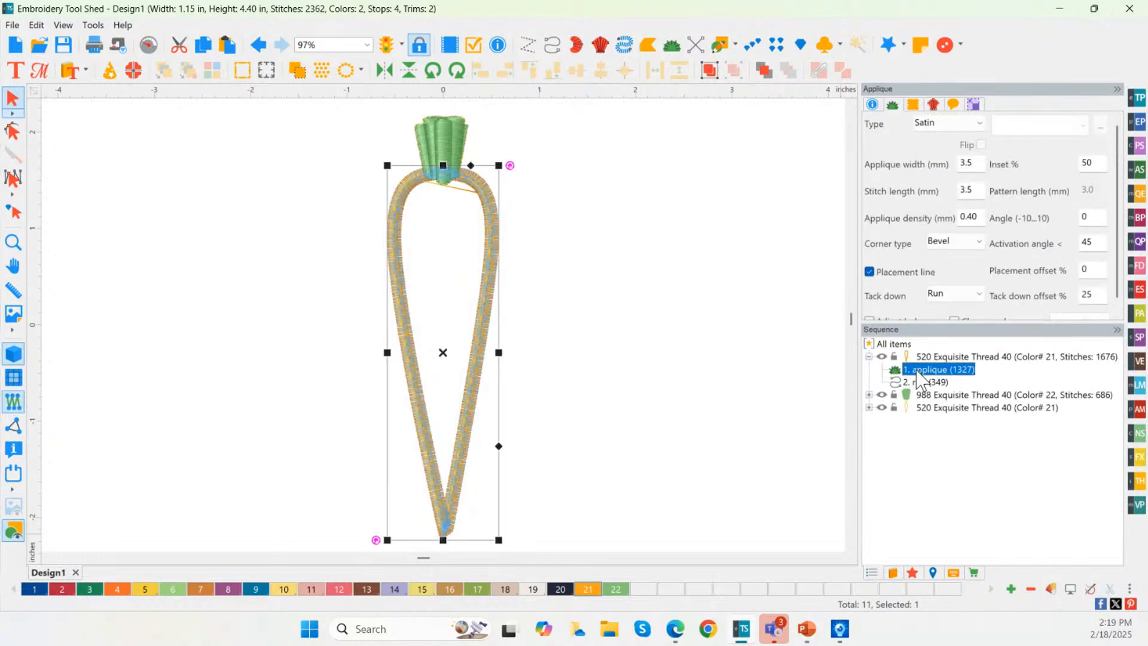
pyautogui.click(920, 384)
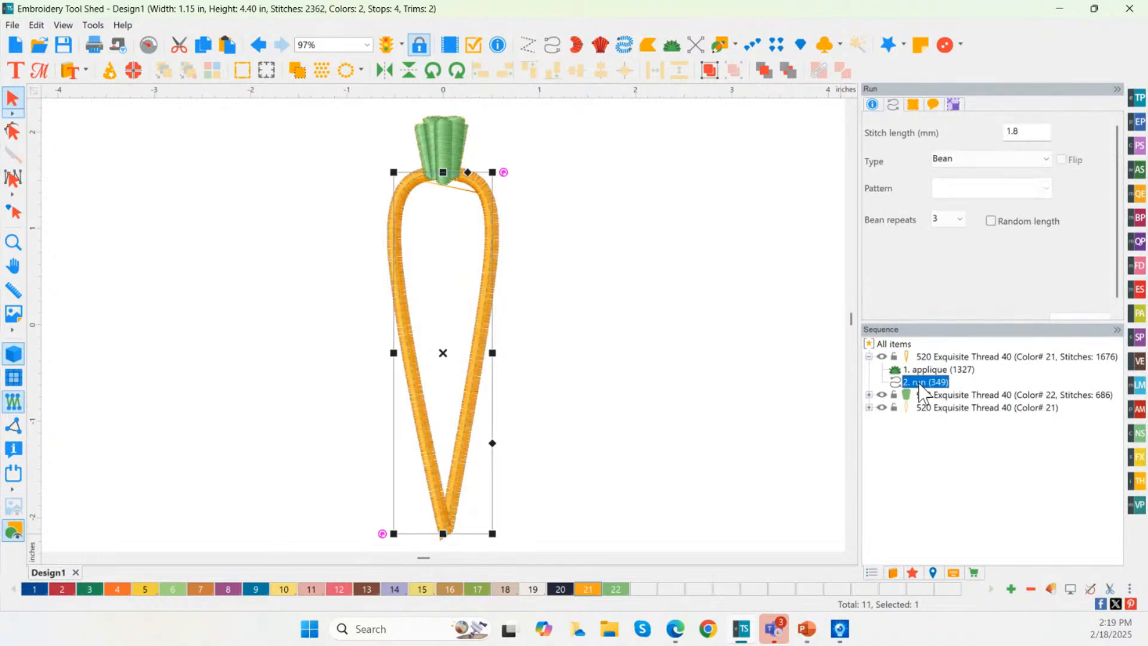
pyautogui.press('Delete')
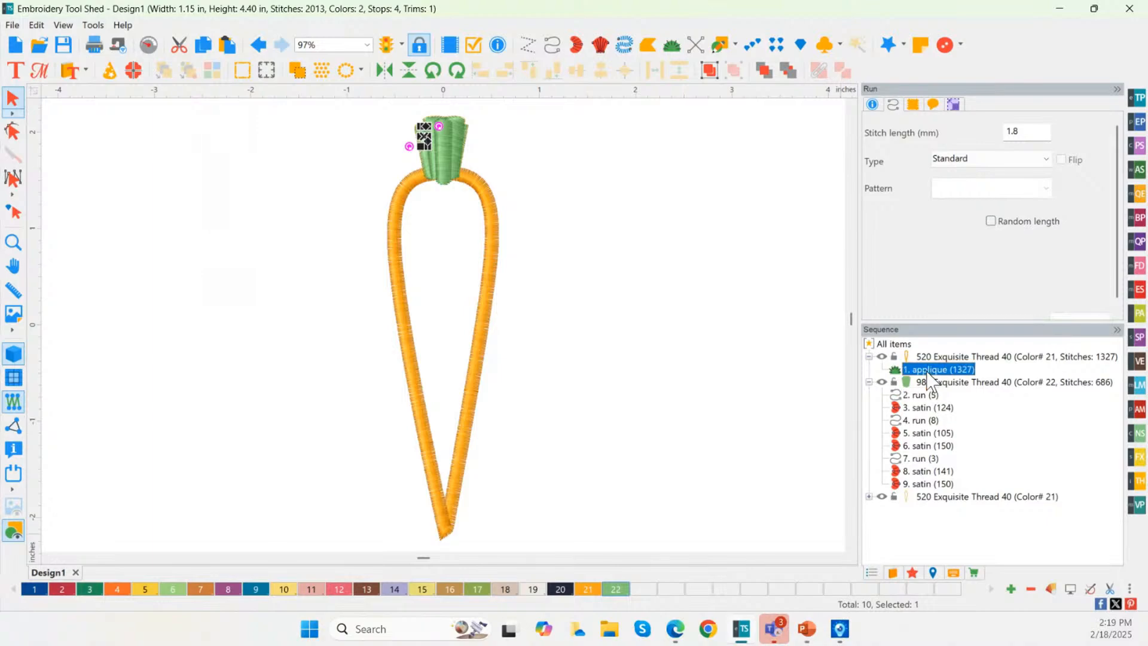
pyautogui.click(668, 288)
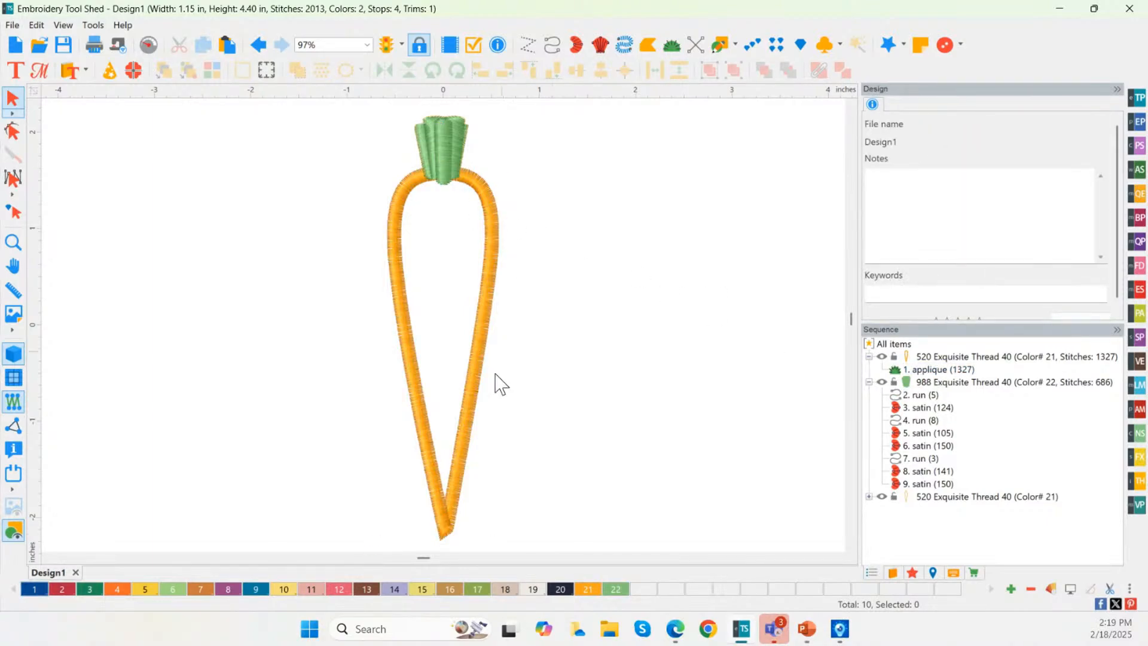
# Step: Change the carrot body's applique type to Vinyl and apply it
pyautogui.click(487, 330)
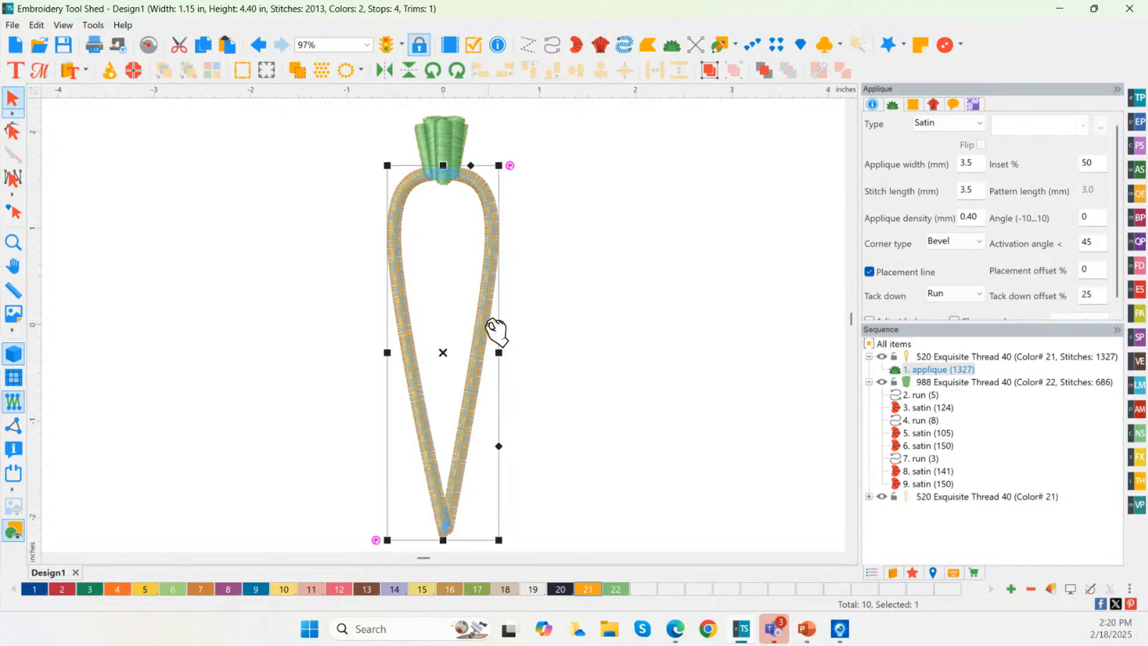
pyautogui.scroll(-1, 477, 195)
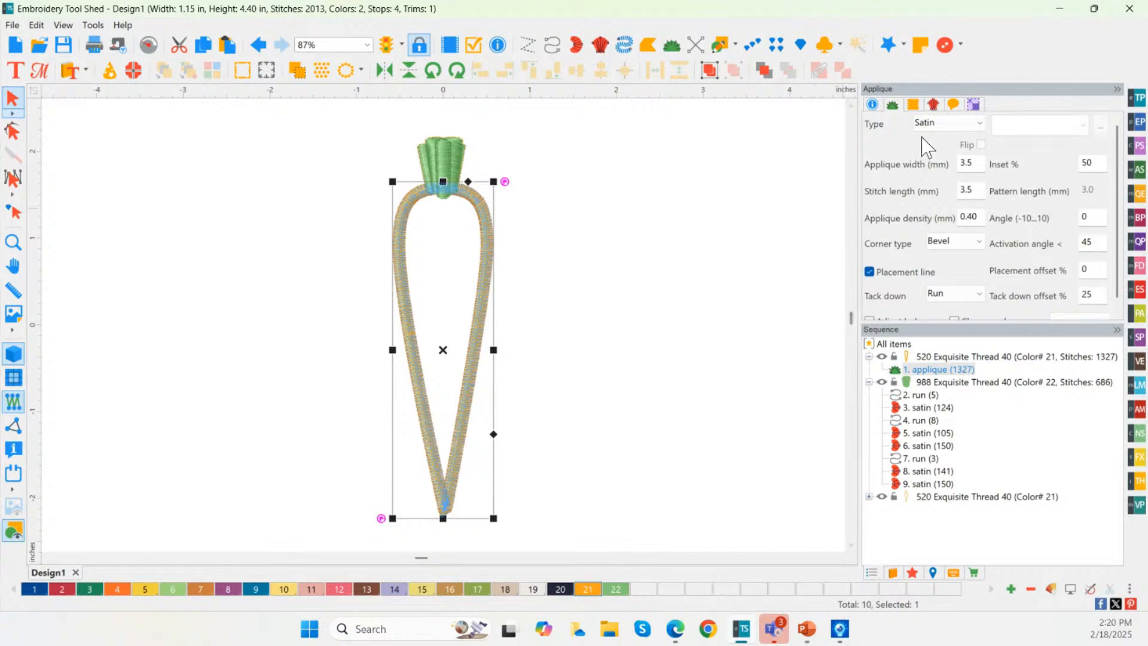
pyautogui.click(923, 122)
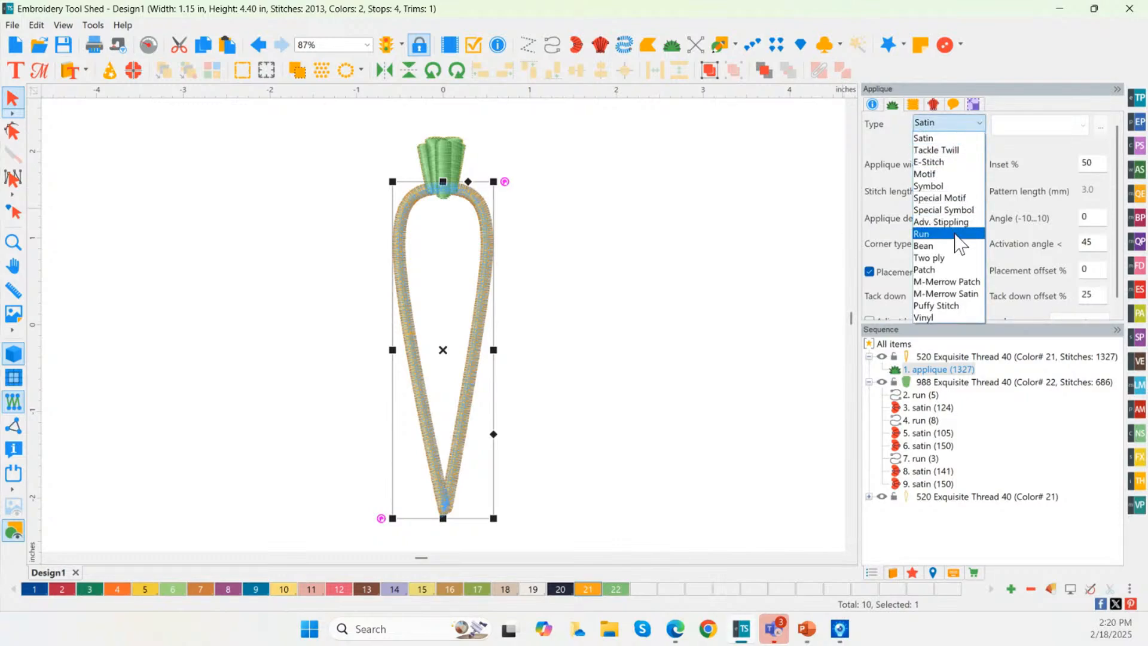
pyautogui.click(948, 318)
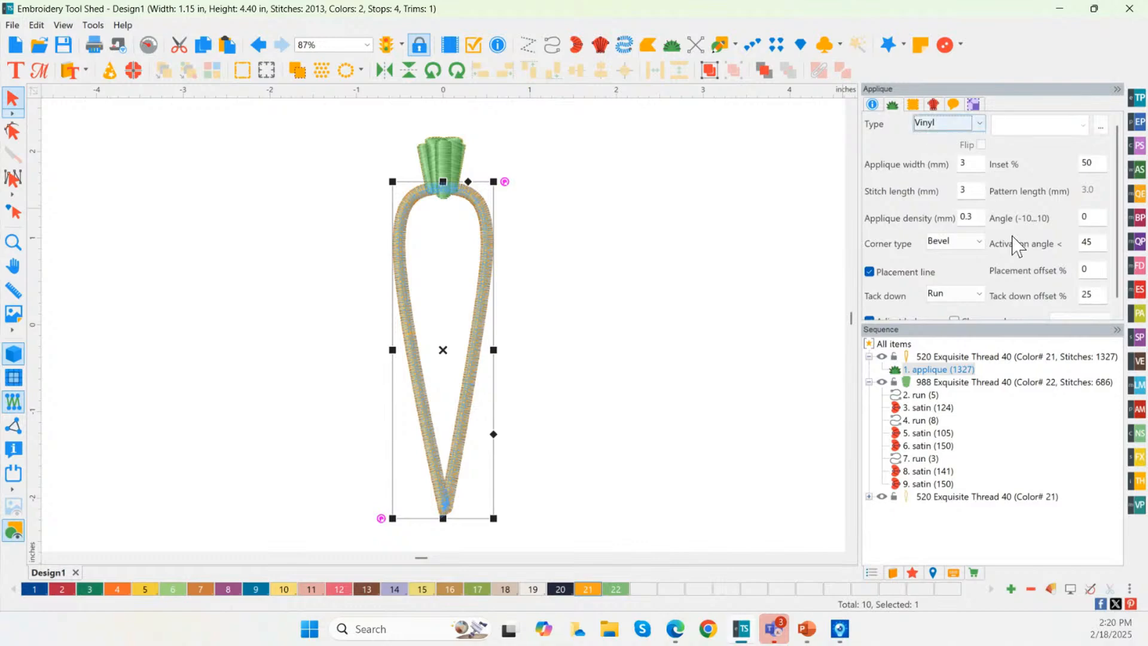
pyautogui.click(1069, 312)
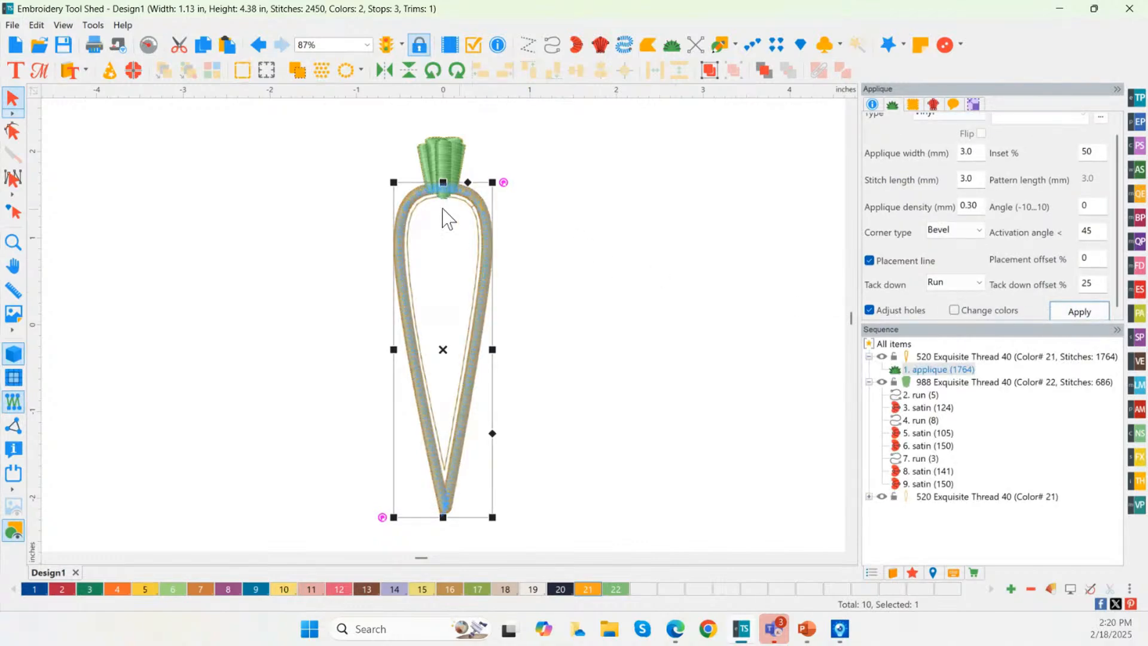
# Step: Examine the vinyl applique's border and inner line up close and review the available applique types
pyautogui.click(13, 242)
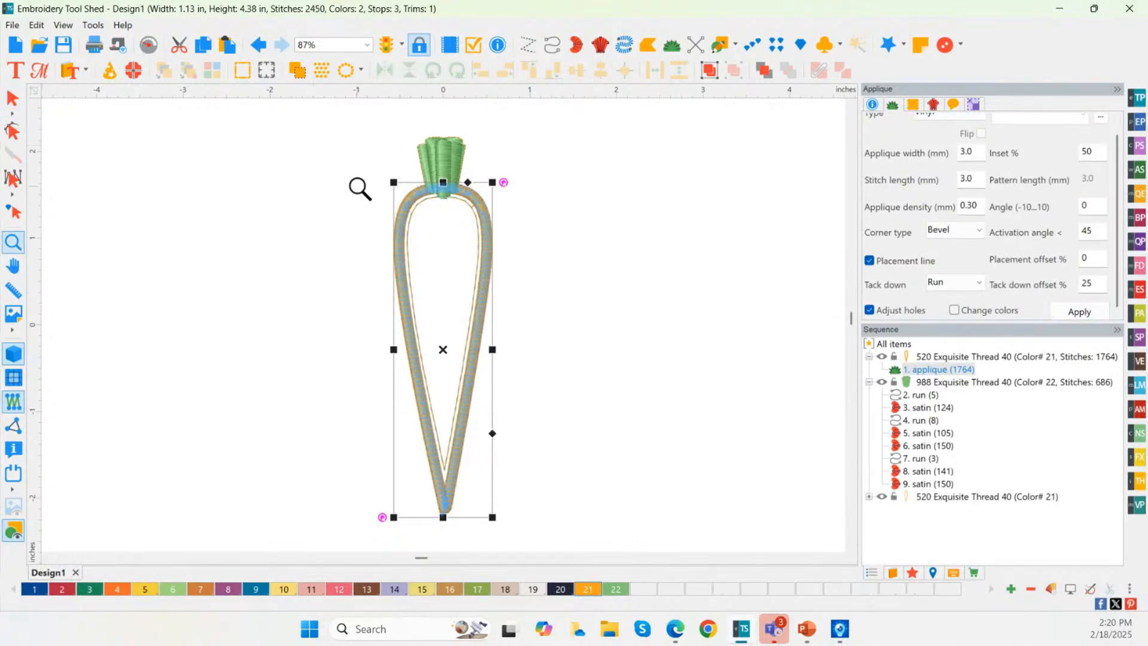
pyautogui.moveTo(359, 183); pyautogui.dragTo(445, 239)
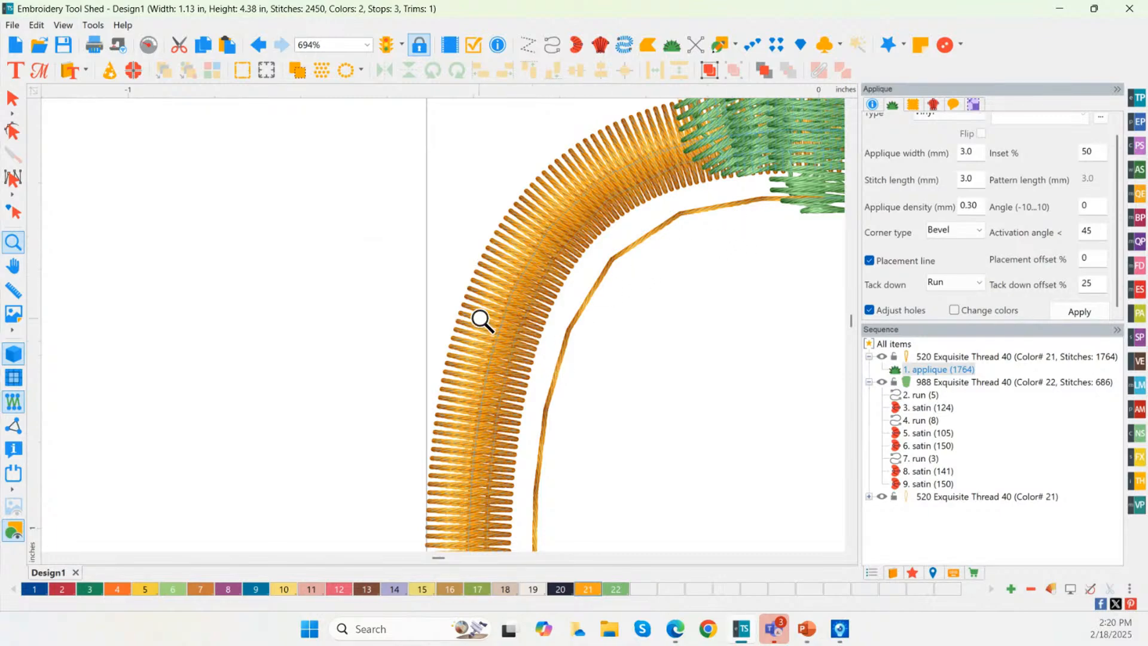
pyautogui.doubleClick(17, 241)
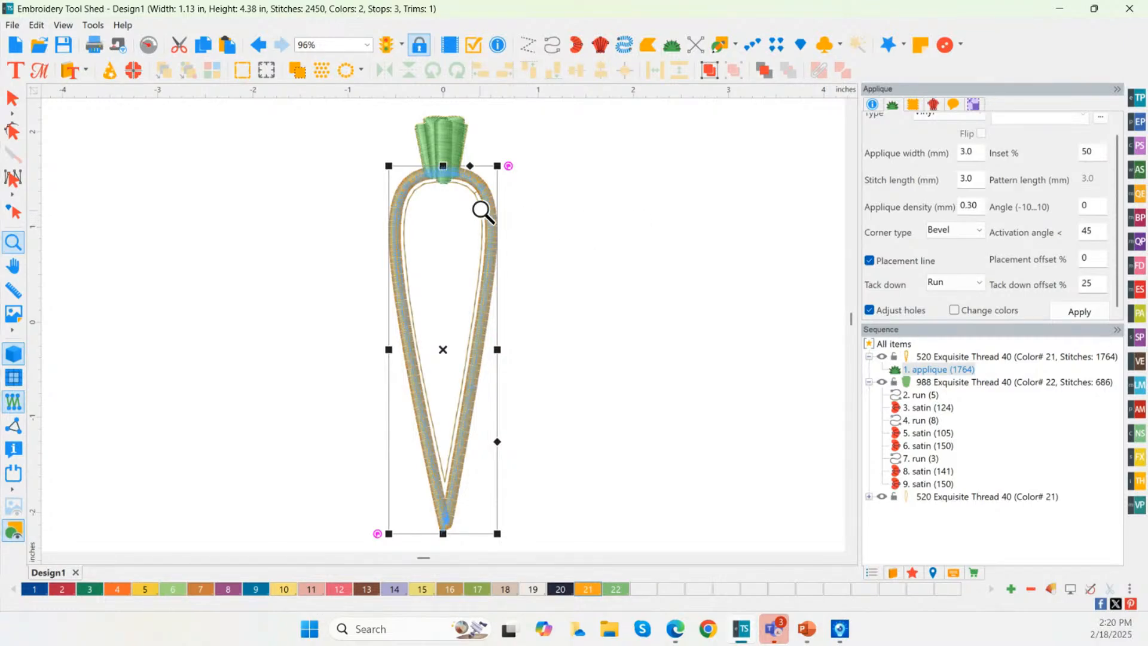
pyautogui.click(14, 99)
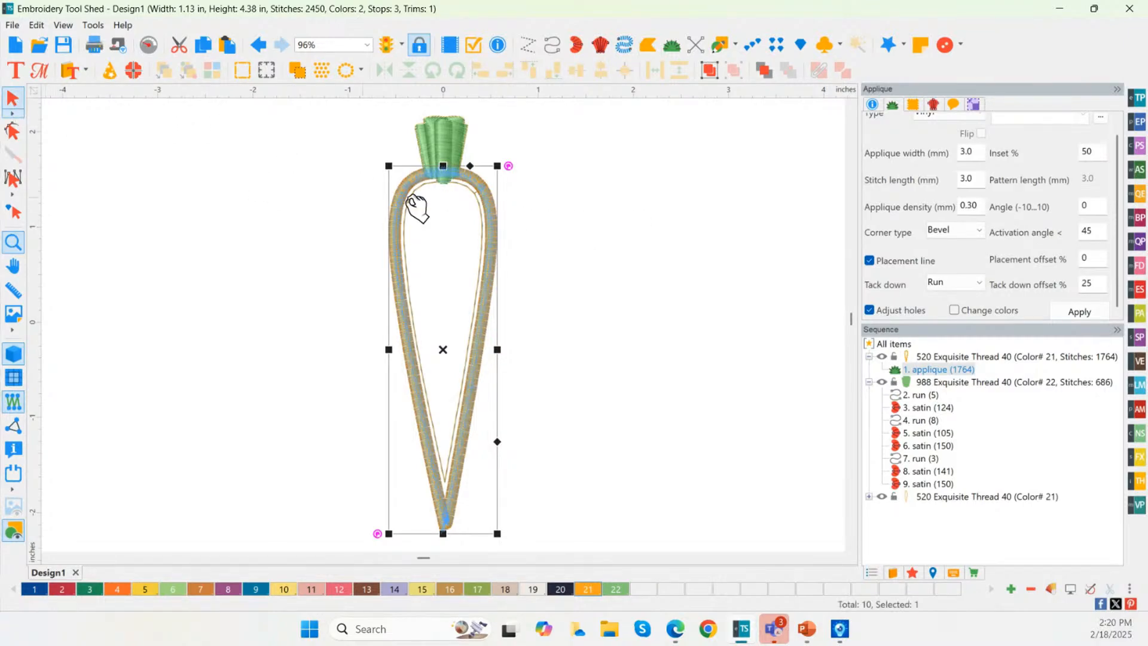
pyautogui.click(935, 118)
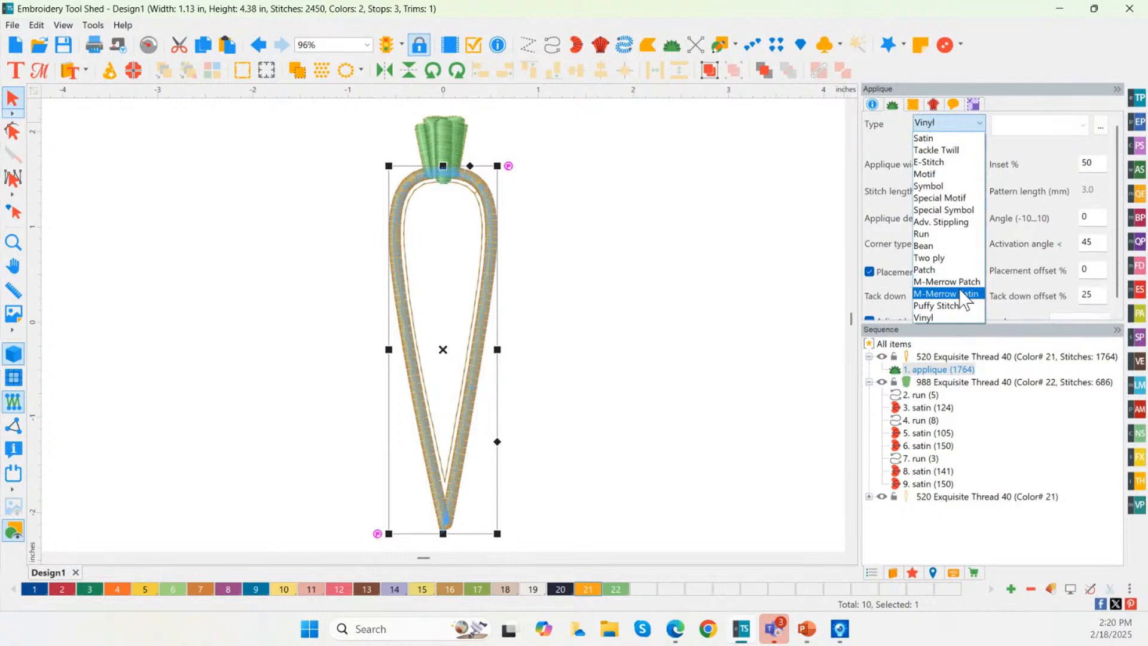
pyautogui.press('ctrl')
pyautogui.press('ctrl')
pyautogui.press('ctrl')
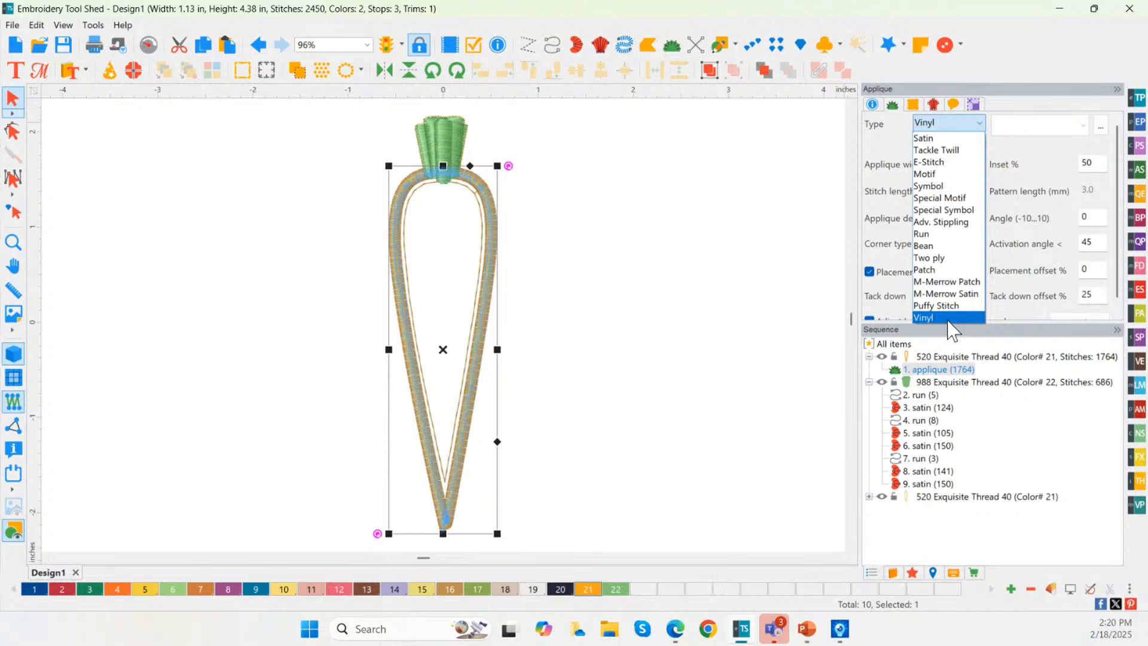
pyautogui.click(707, 233)
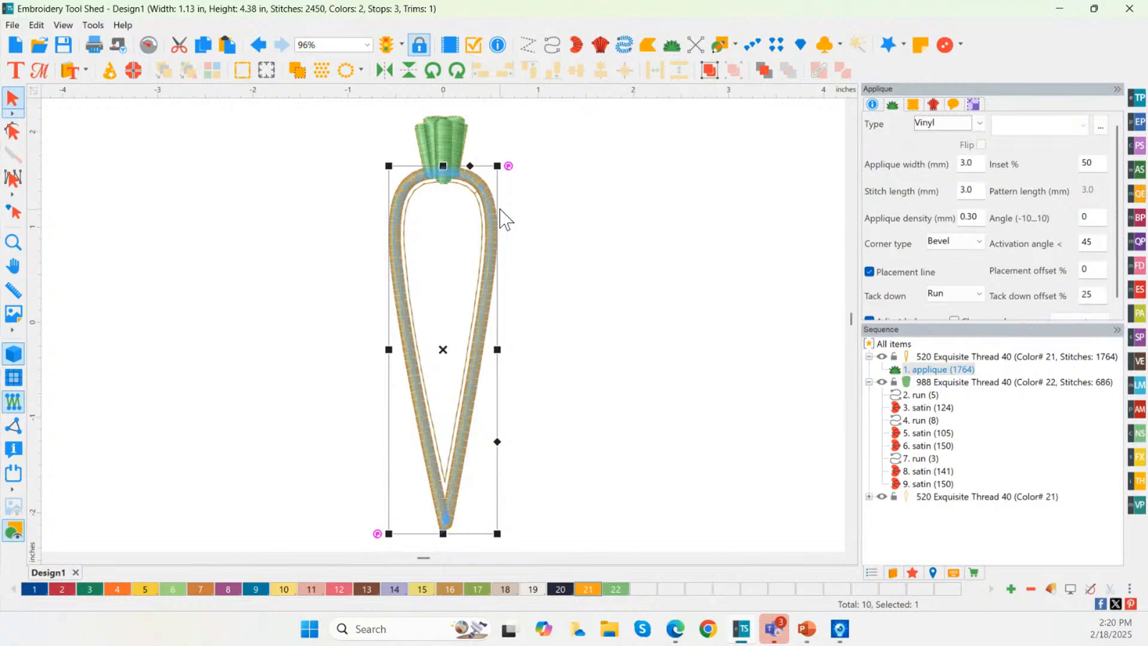
pyautogui.click(518, 214)
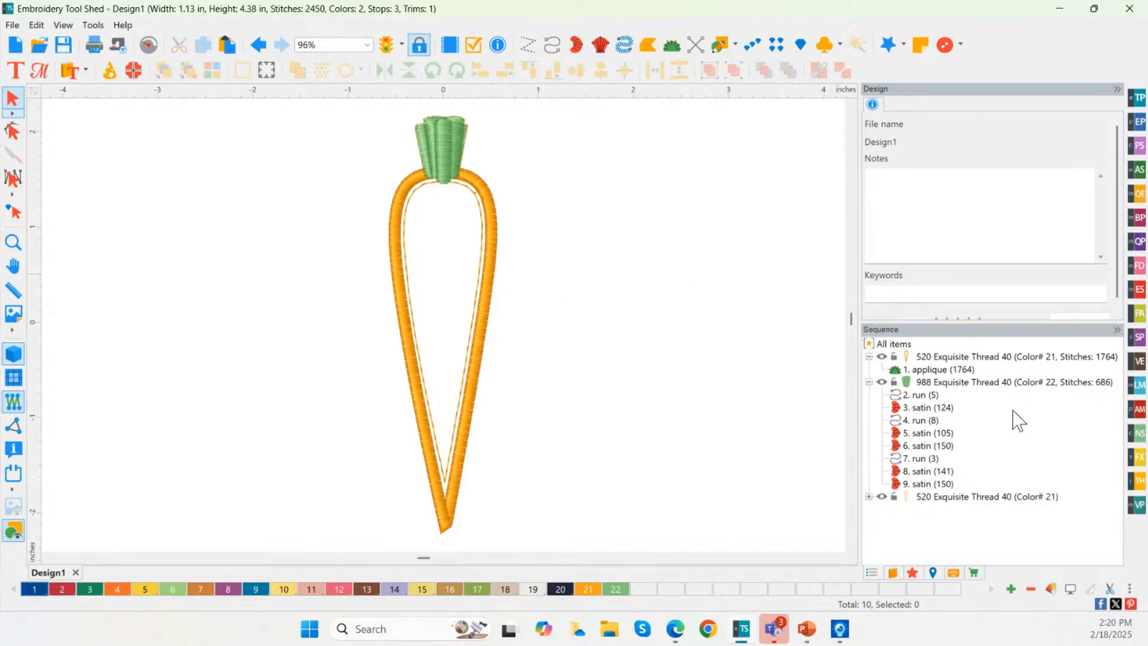
# Step: Insert a second Carrot from the FX catalog's Easter & Spring designs and place it about 1.4 in right of the applique carrot
pyautogui.press('ctrl')
pyautogui.press('ctrl')
pyautogui.click(1141, 465)
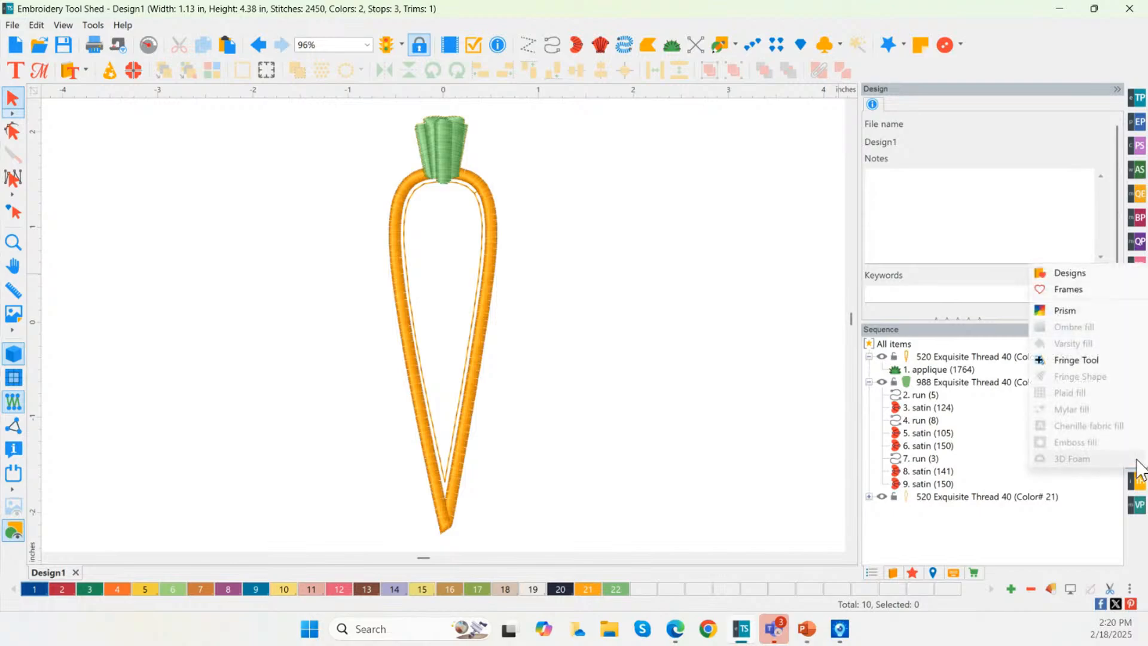
pyautogui.click(1069, 273)
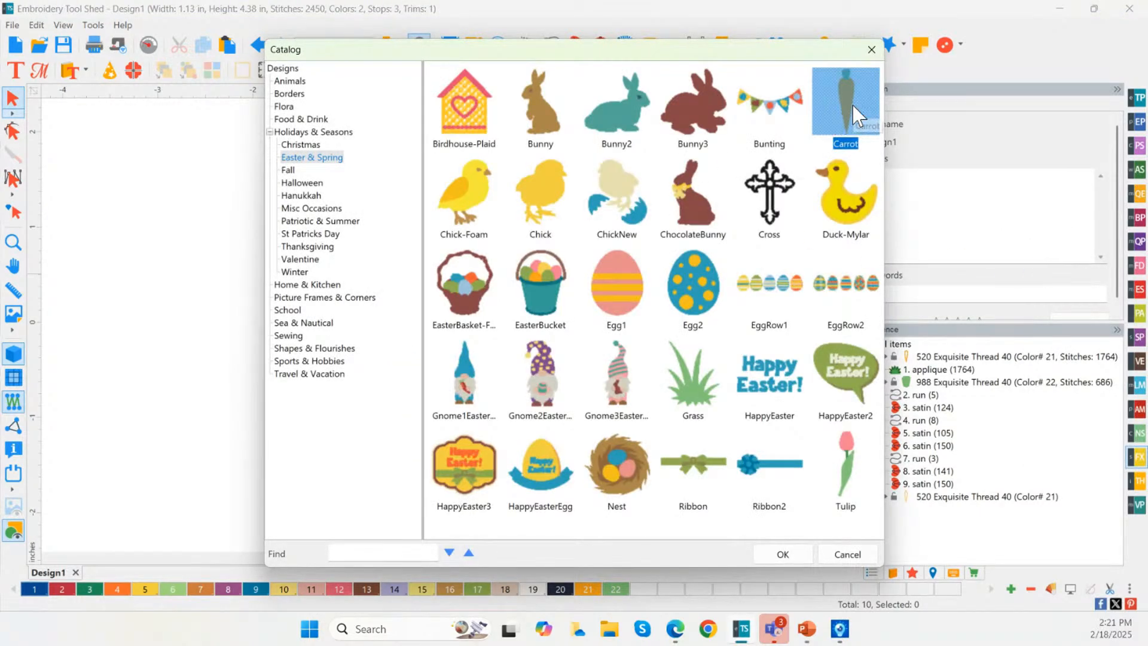
pyautogui.doubleClick(851, 105)
pyautogui.moveTo(469, 281); pyautogui.dragTo(590, 285)
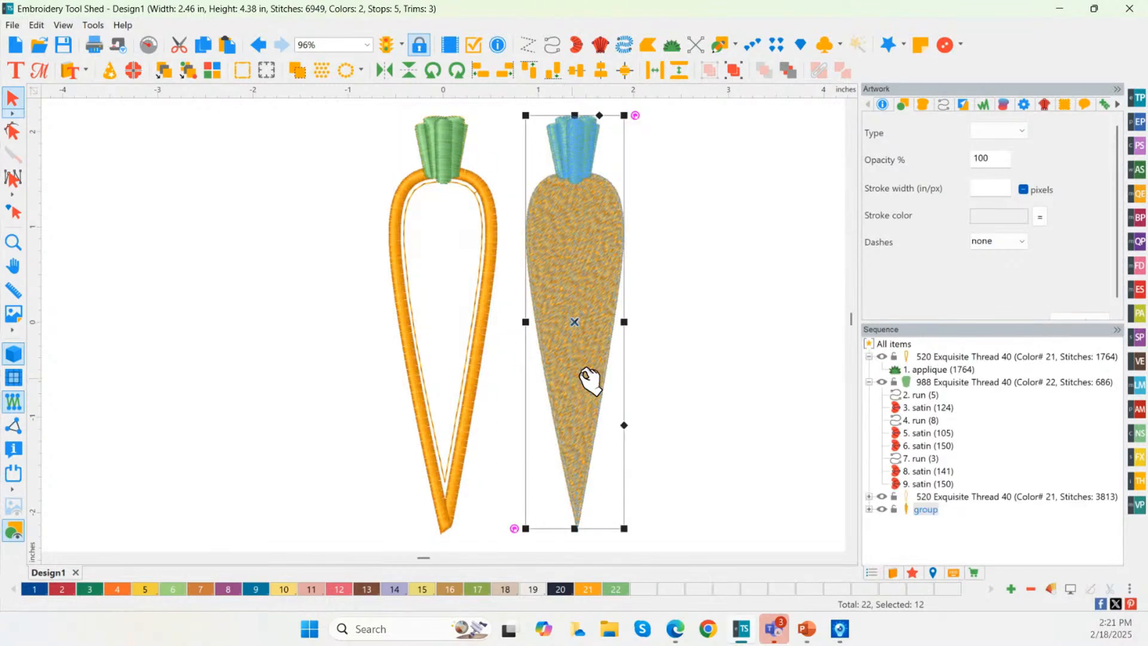
# Step: Ungroup the second carrot and convert the complex fill of its orange body to a Mylar fill
pyautogui.click(732, 71)
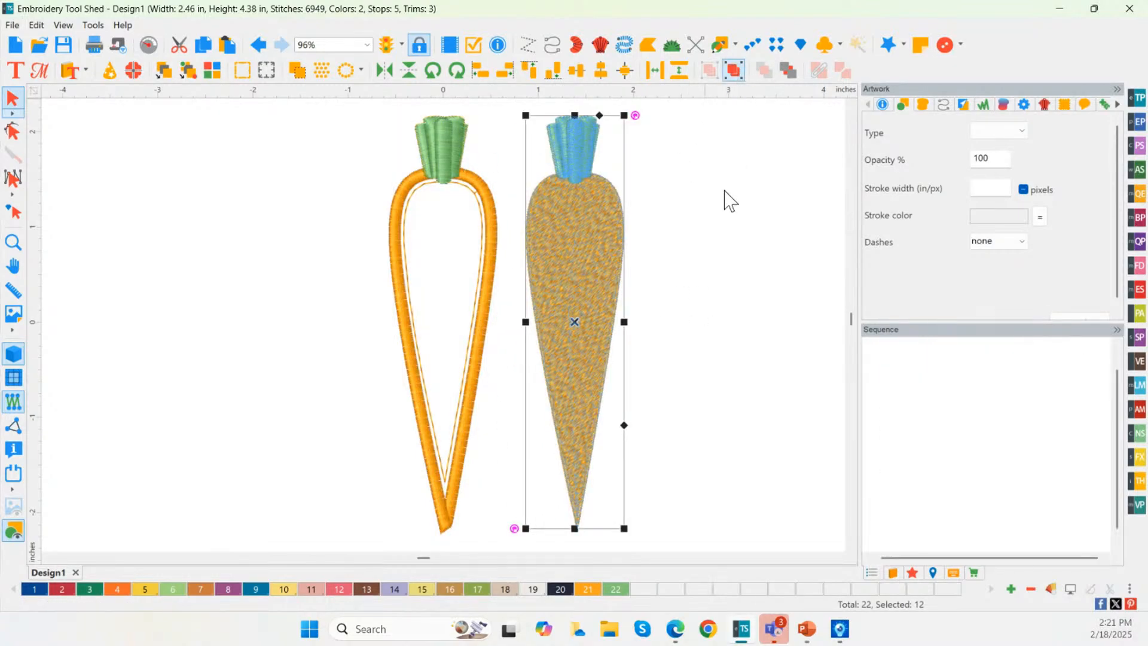
pyautogui.click(580, 236)
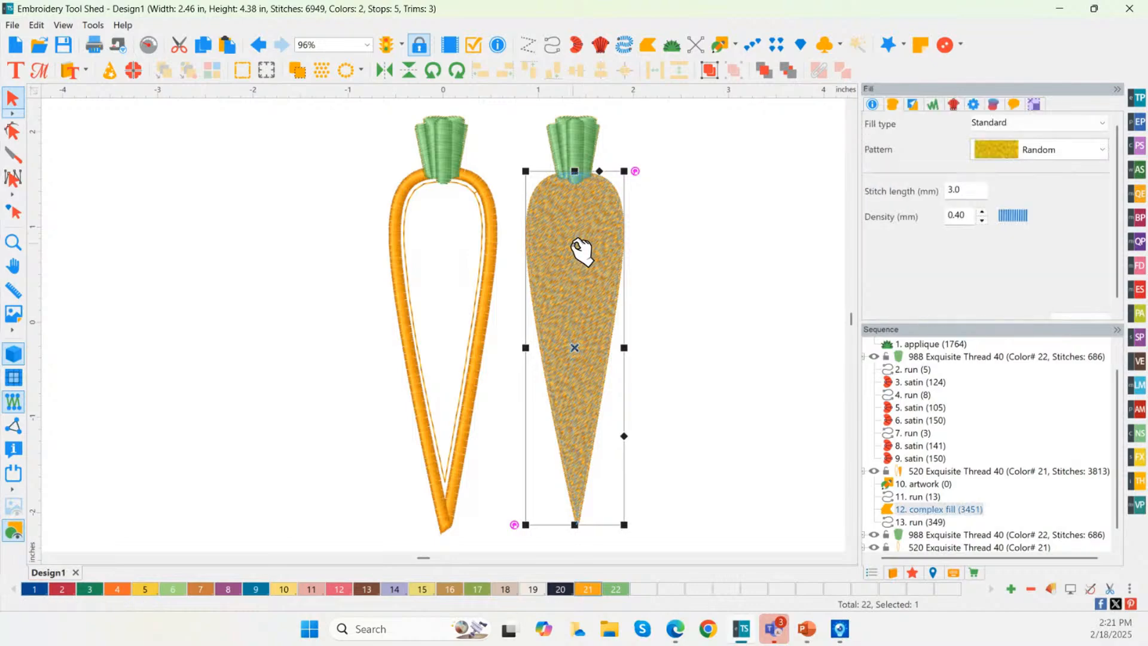
pyautogui.click(911, 574)
pyautogui.click(944, 375)
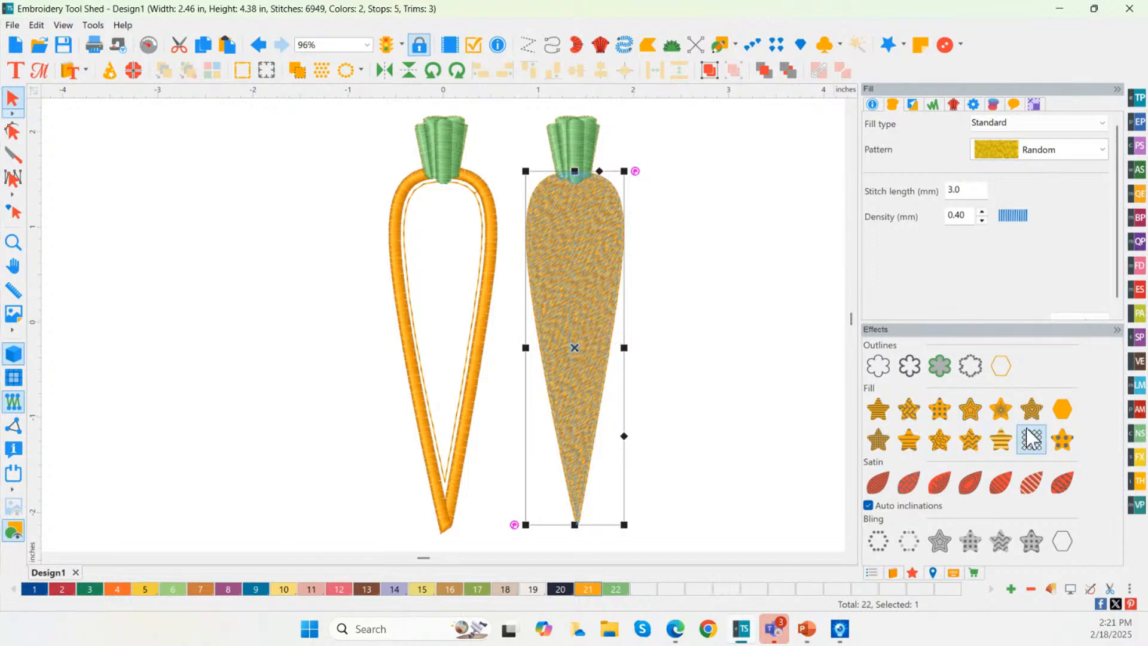
pyautogui.click(1137, 469)
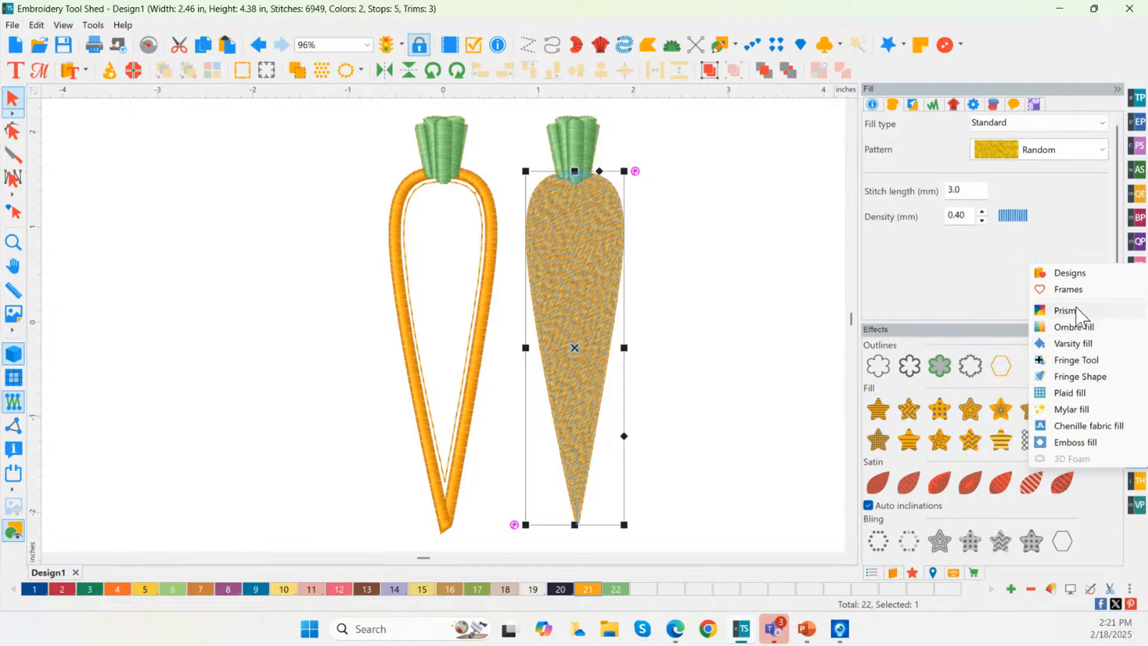
pyautogui.click(1074, 411)
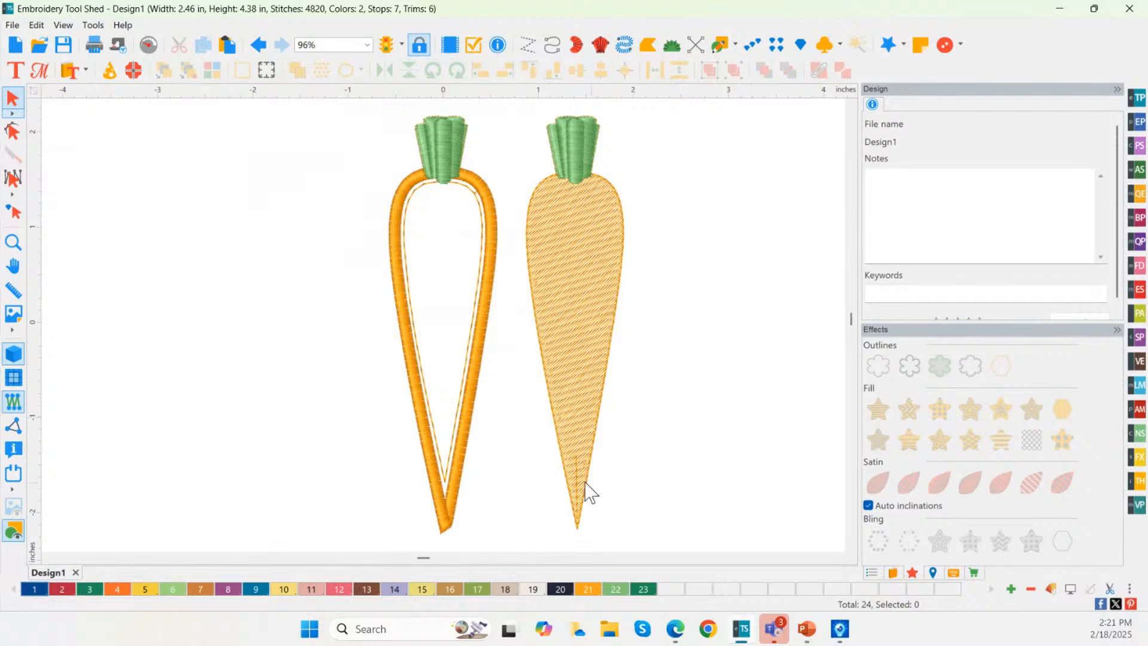
# Step: Delete the bean-stitch run outlining the second carrot's Mylar body from the stitch sequence
pyautogui.click(570, 352)
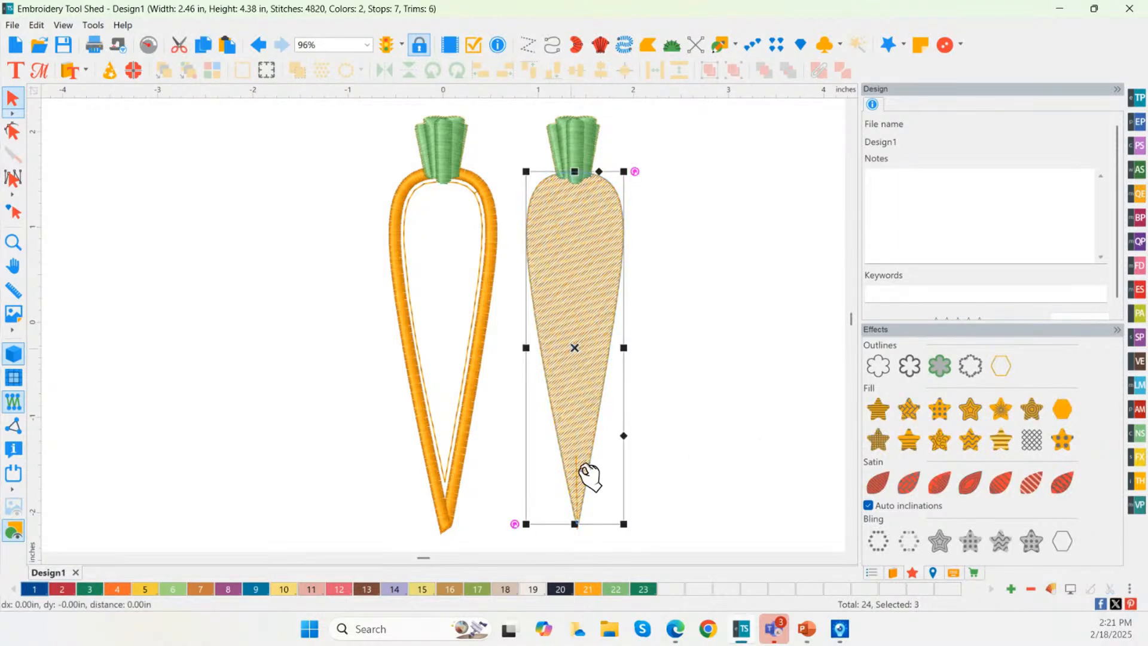
pyautogui.click(872, 573)
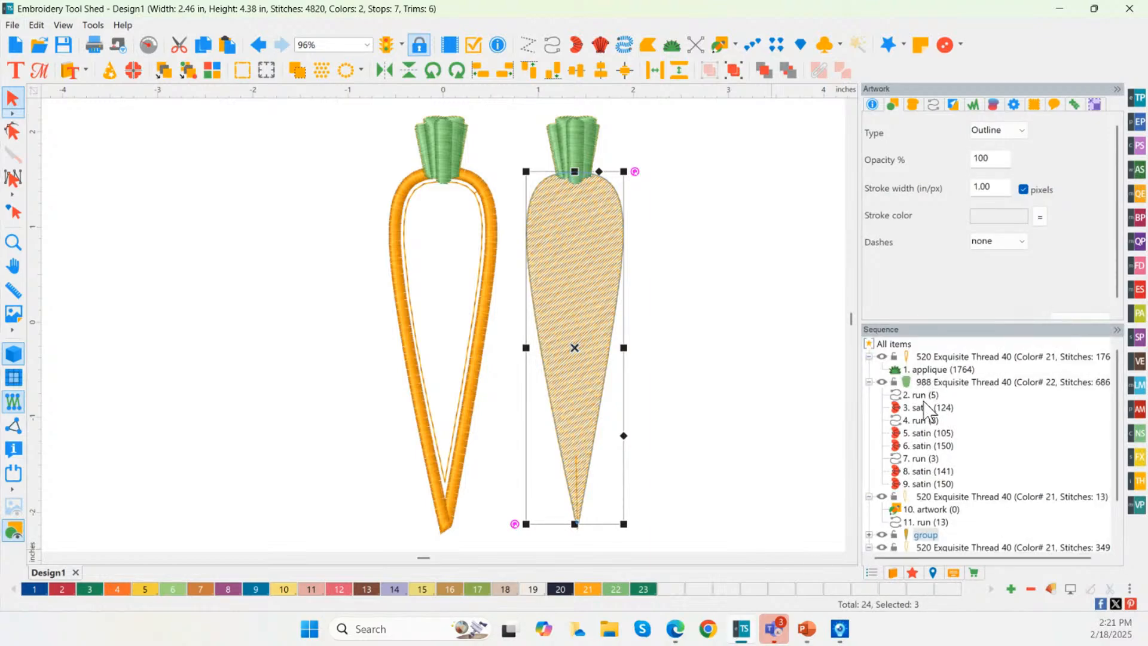
pyautogui.scroll(-2, 926, 541)
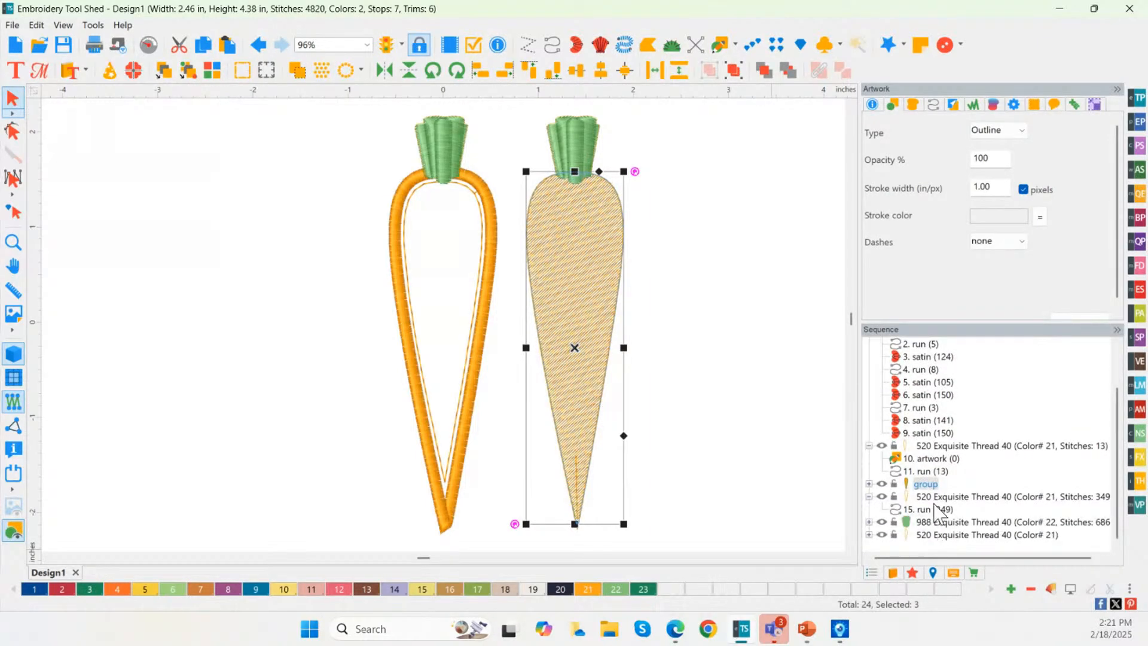
pyautogui.click(928, 510)
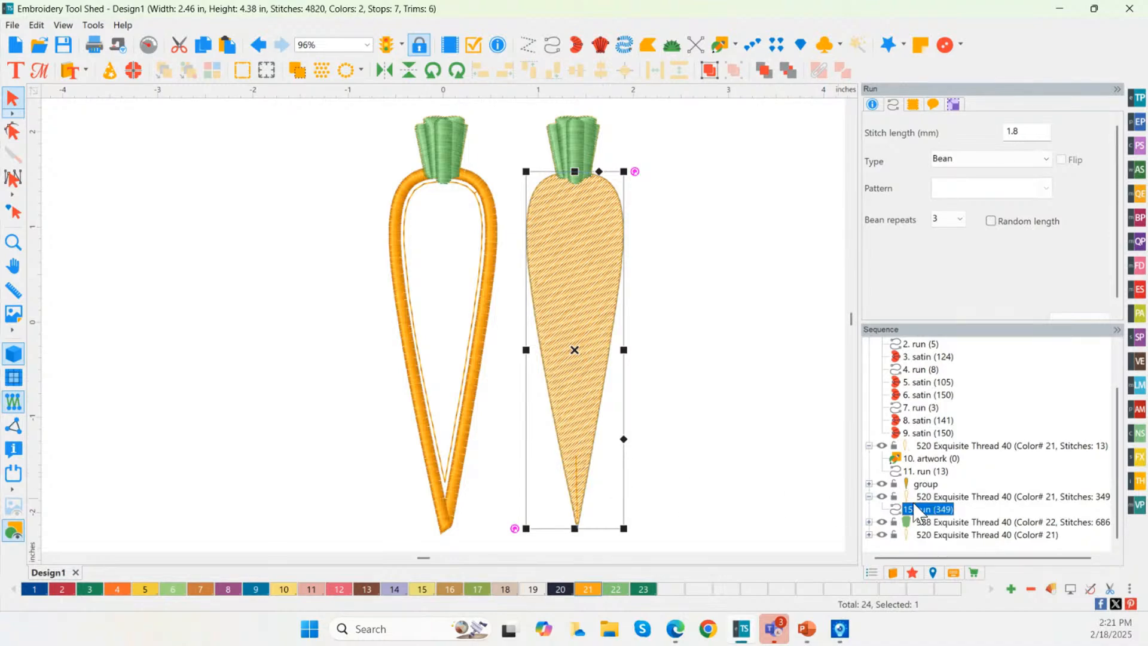
pyautogui.press('Delete')
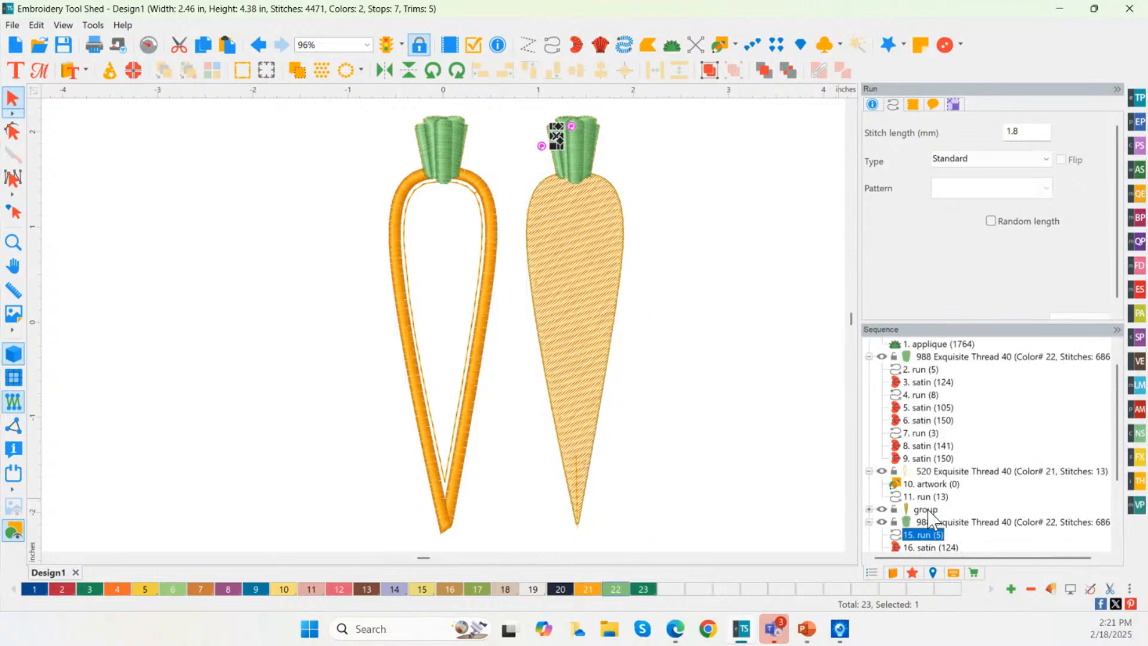
# Step: Check the second carrot's sequence objects, expand its Mylar group, and delete the leftover 520 Exquisite Thread entry at the end of the sequence
pyautogui.click(578, 423)
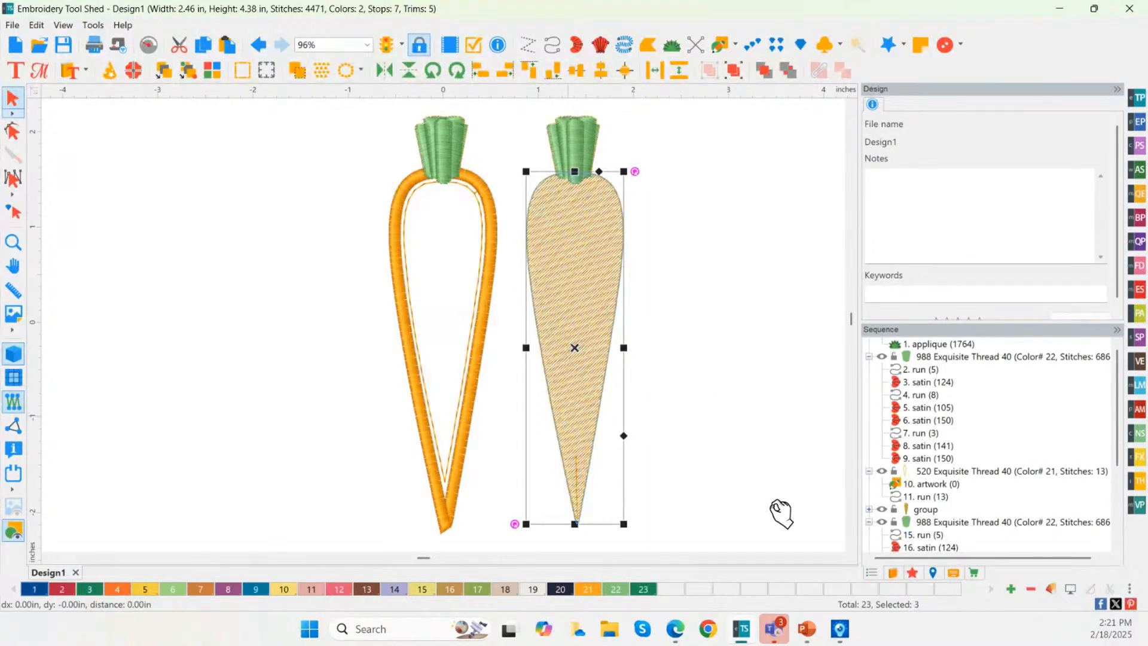
pyautogui.scroll(-3, 920, 538)
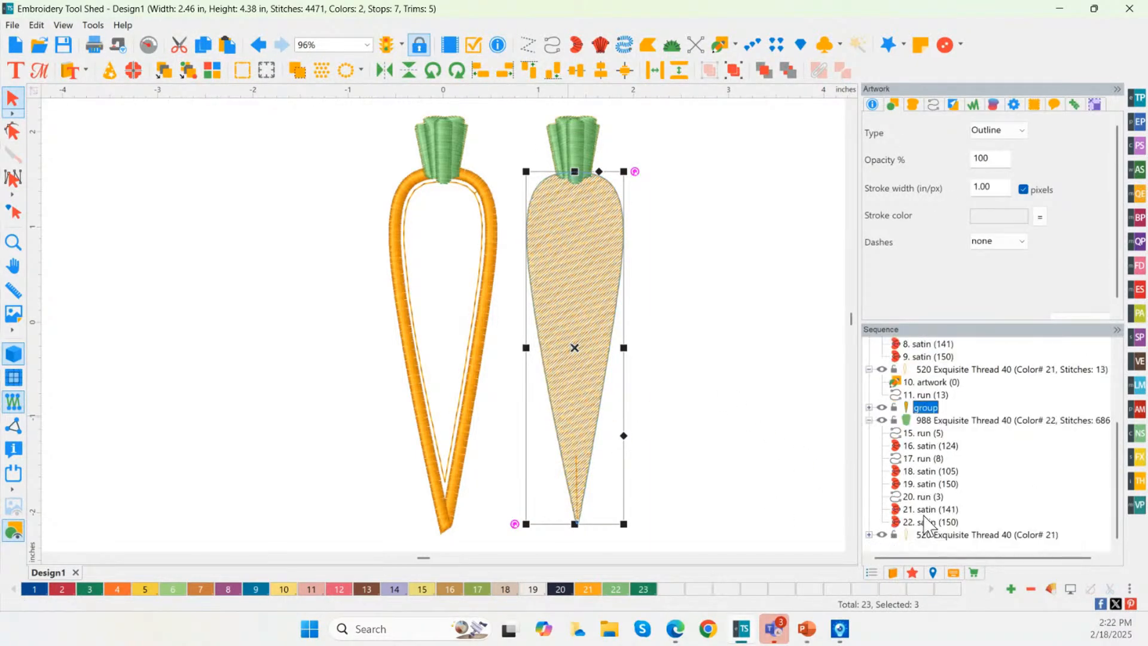
pyautogui.click(919, 432)
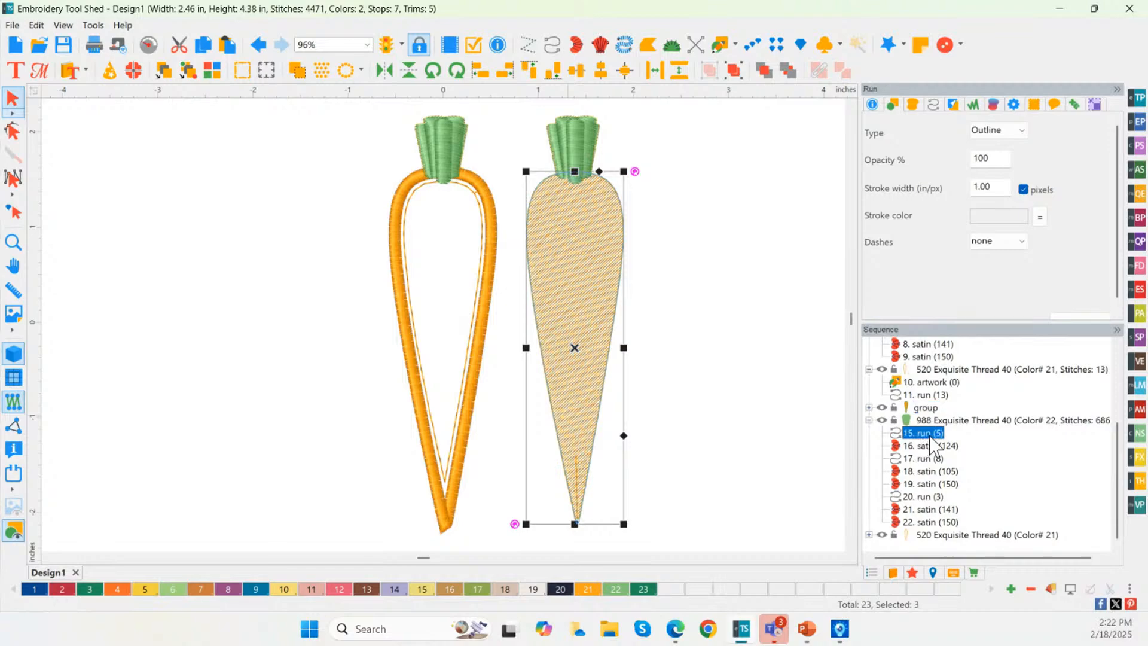
pyautogui.click(934, 446)
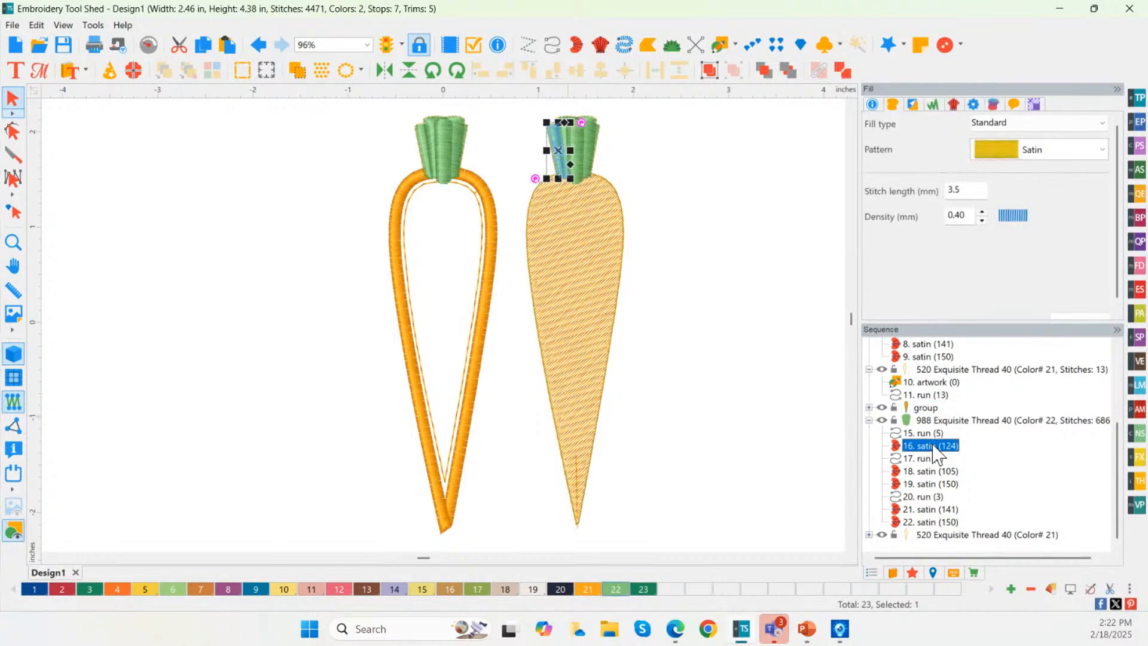
pyautogui.click(870, 408)
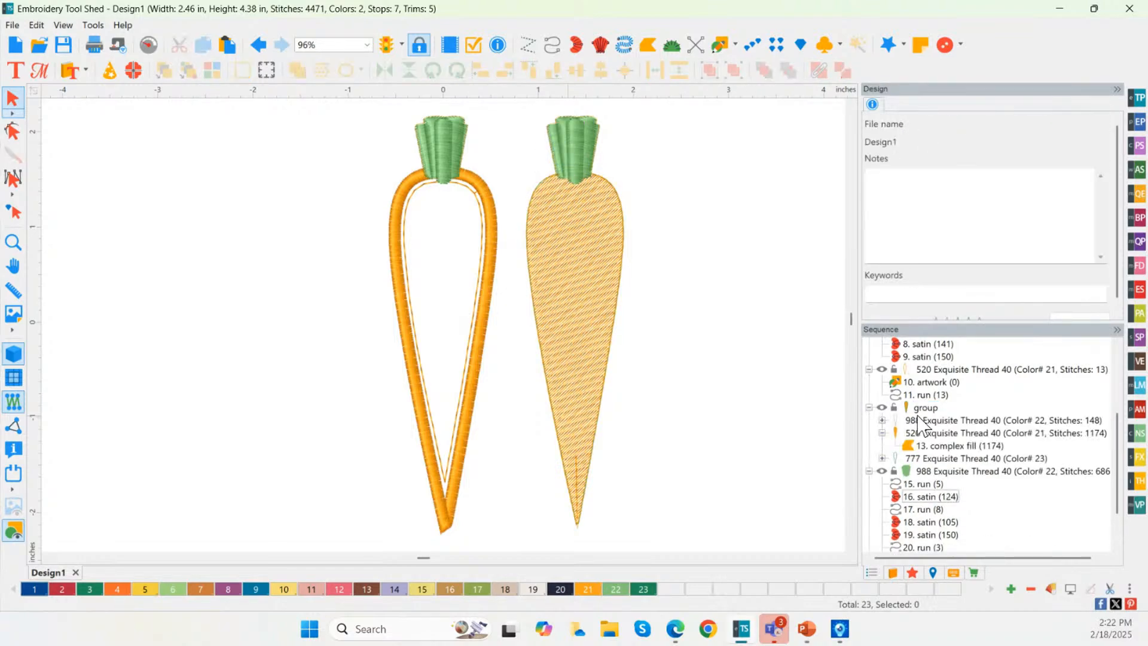
pyautogui.click(933, 420)
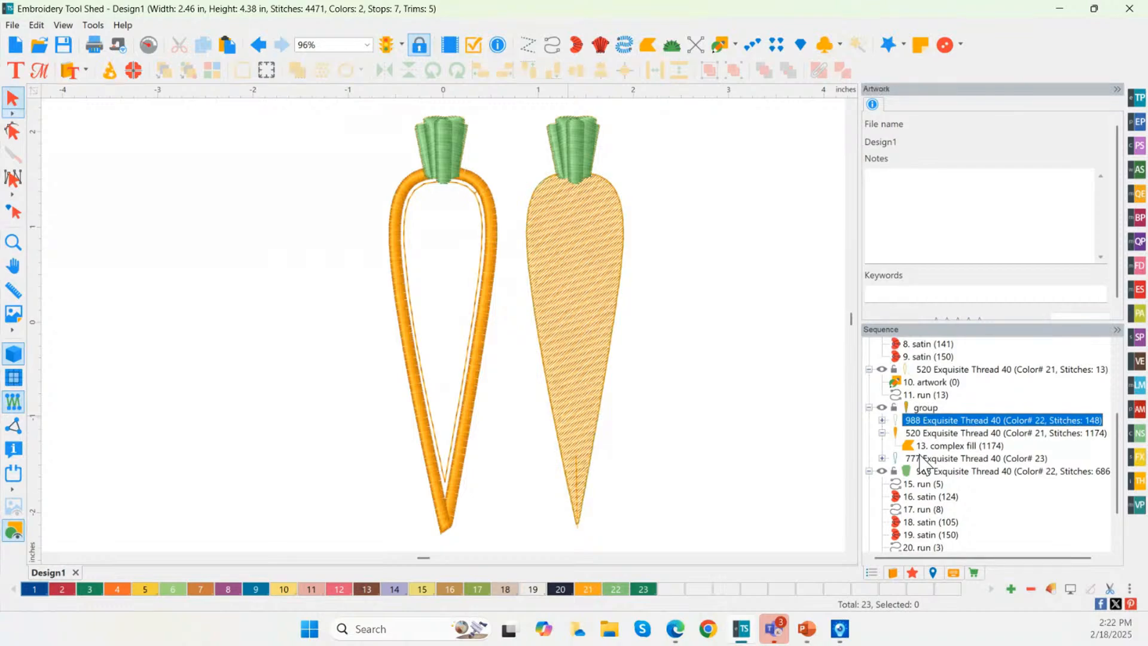
pyautogui.keyDown('shift'); pyautogui.click(930, 458); pyautogui.keyUp('shift')
pyautogui.scroll(-2, 947, 497)
pyautogui.click(934, 536)
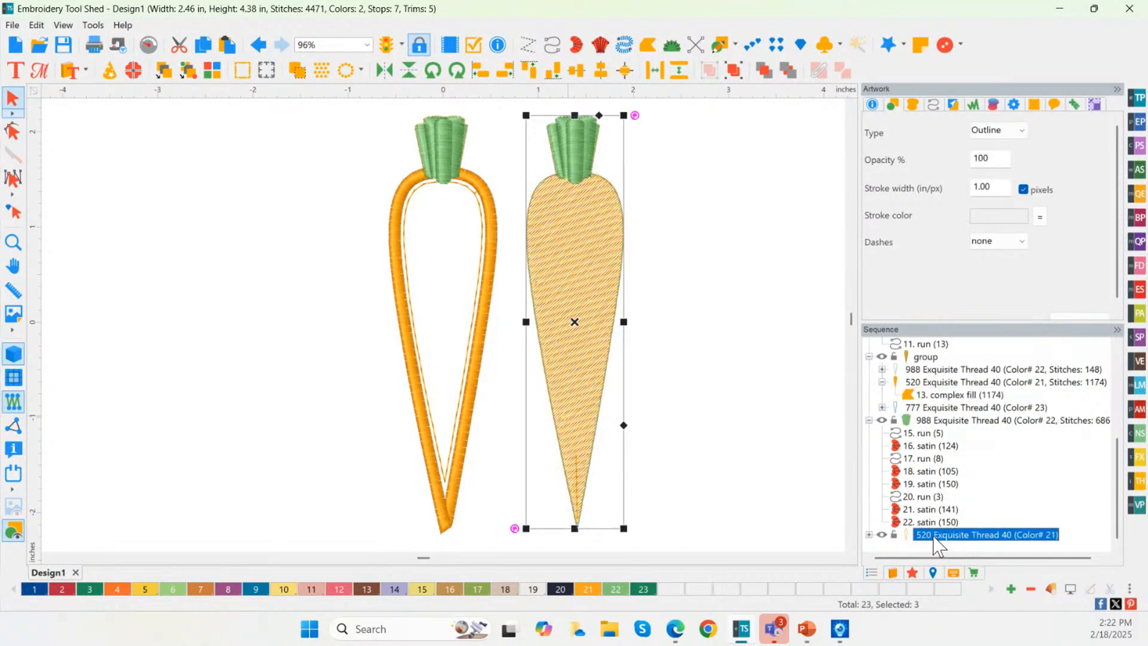
pyautogui.press('Delete')
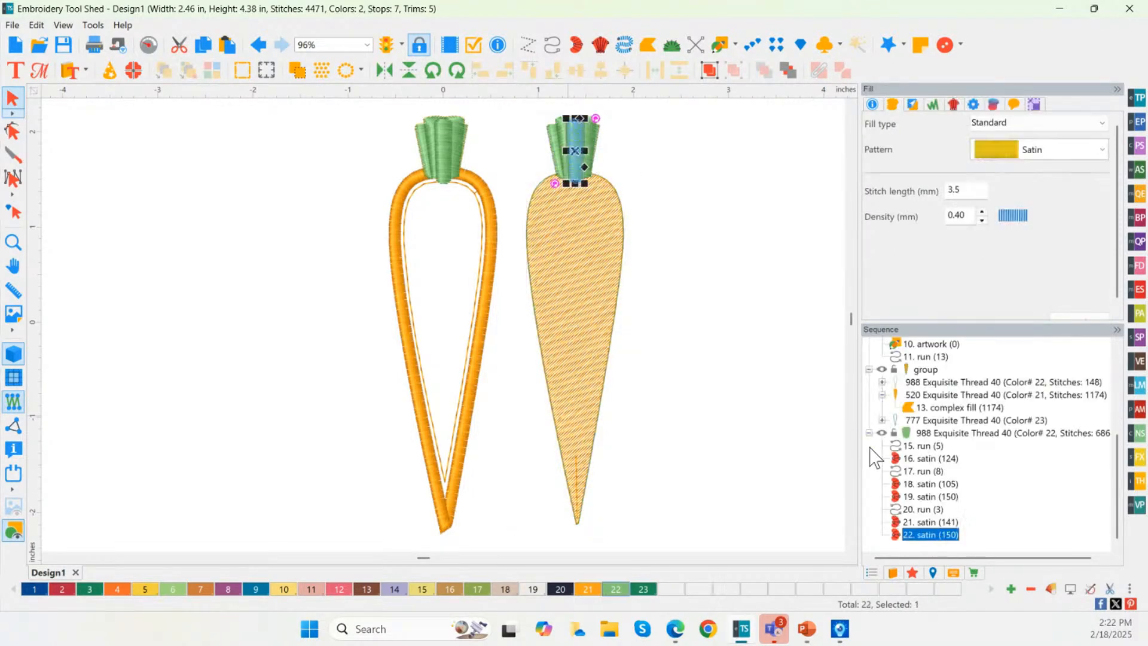
# Step: Simulate the stitch-out and examine how the second carrot's Mylar outline sews, then close the simulation
pyautogui.click(608, 398)
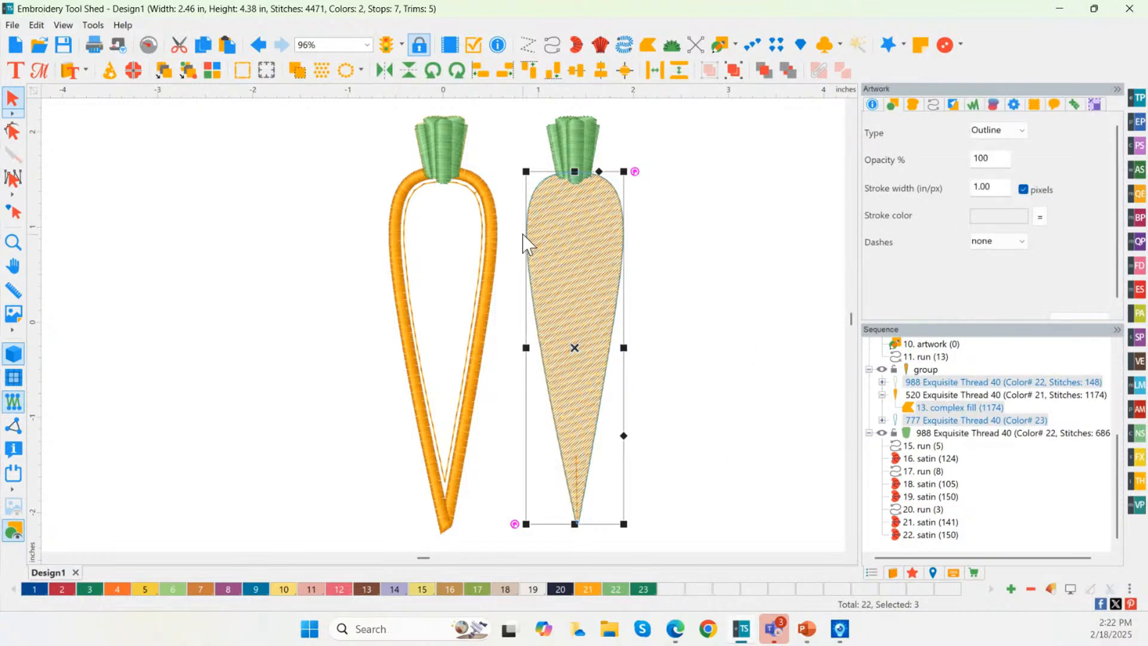
pyautogui.click(149, 45)
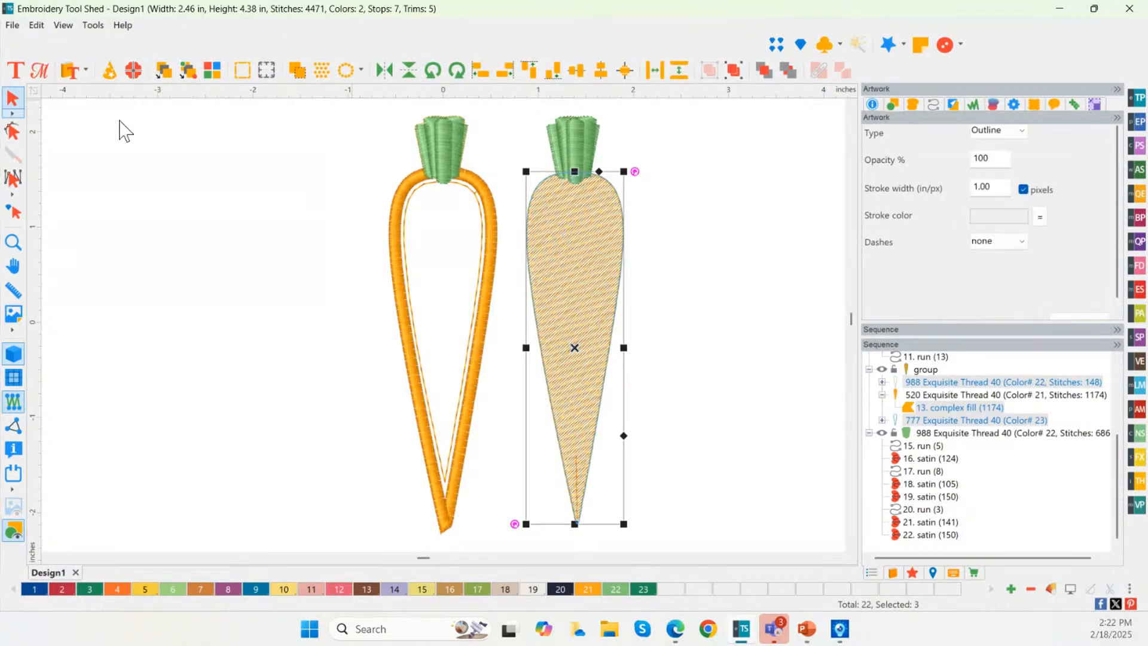
pyautogui.moveTo(27, 98); pyautogui.dragTo(290, 103)
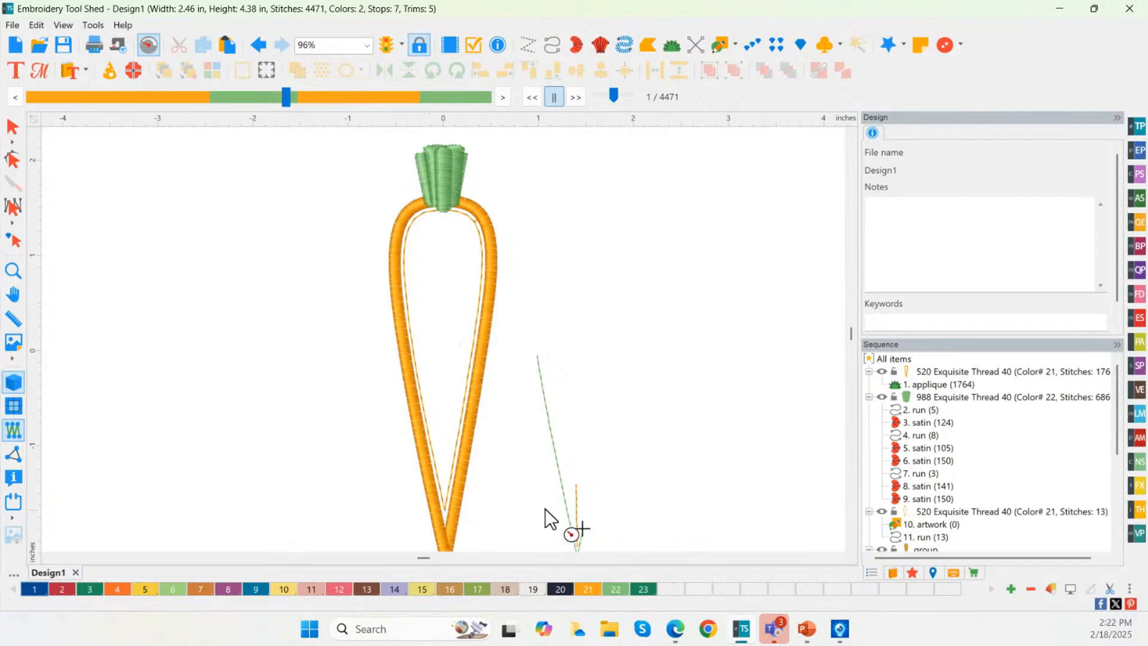
pyautogui.moveTo(289, 100); pyautogui.dragTo(295, 102)
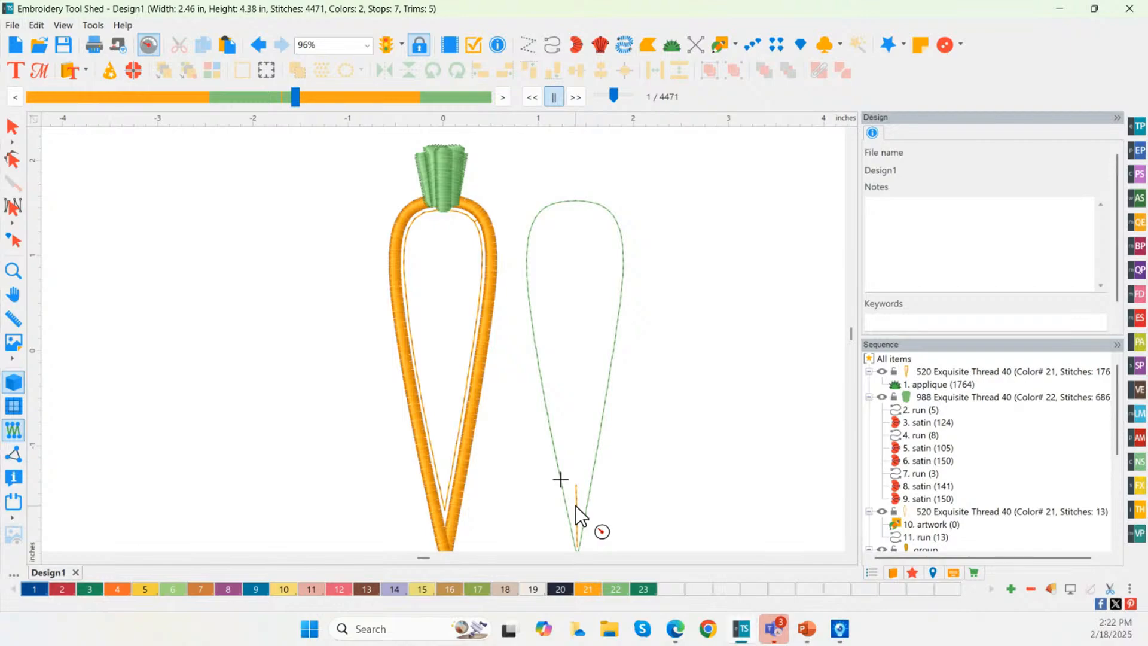
pyautogui.click(12, 127)
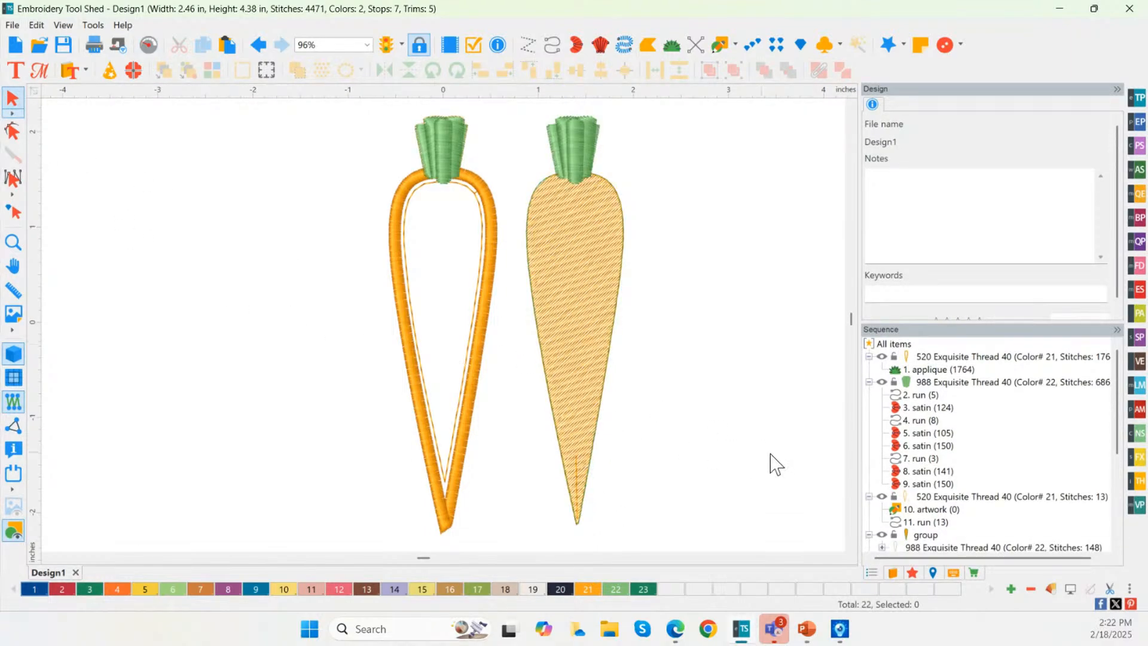
# Step: Collapse the first carrot's sequence entries and delete the short standard run at the tip of the Mylar carrot
pyautogui.click(869, 382)
pyautogui.click(869, 357)
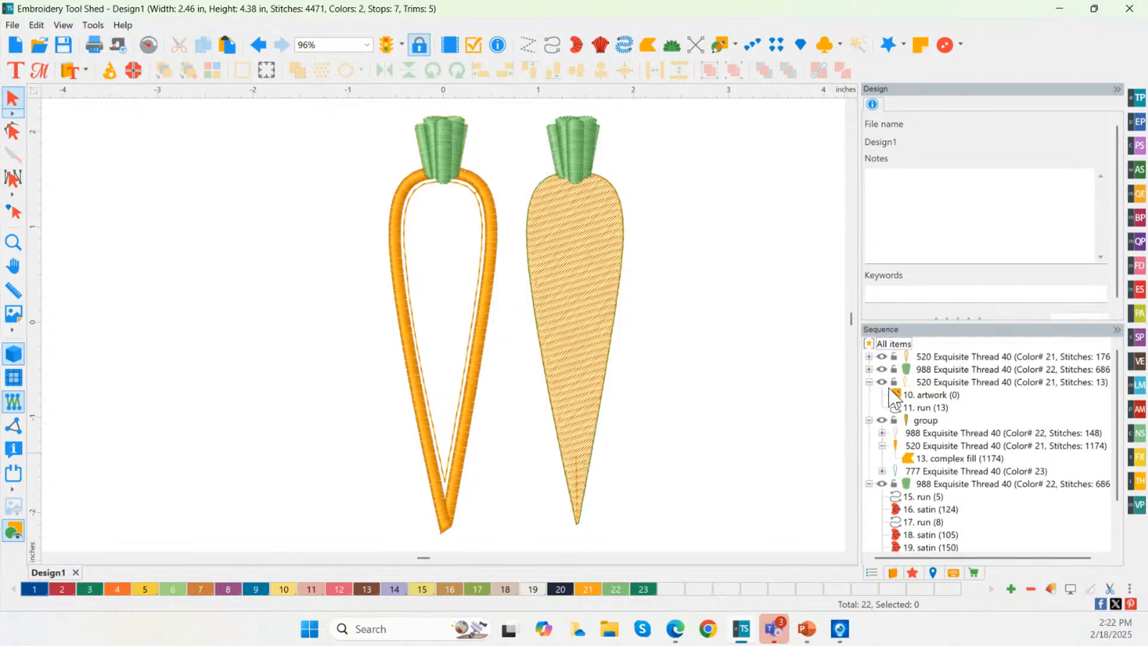
pyautogui.click(896, 384)
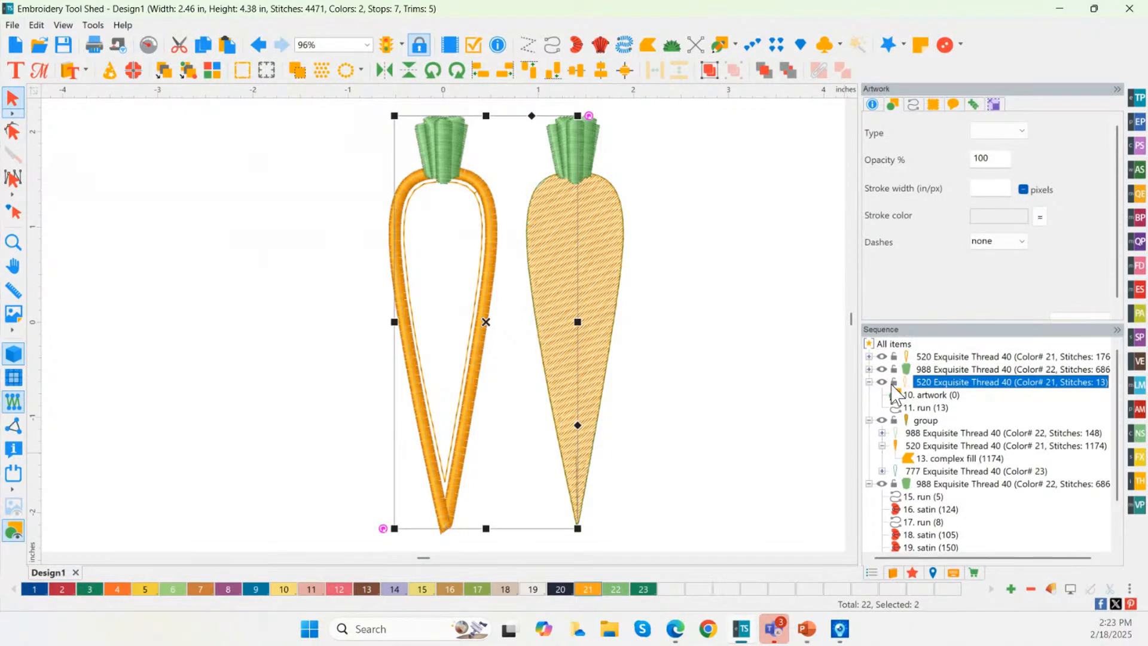
pyautogui.click(926, 395)
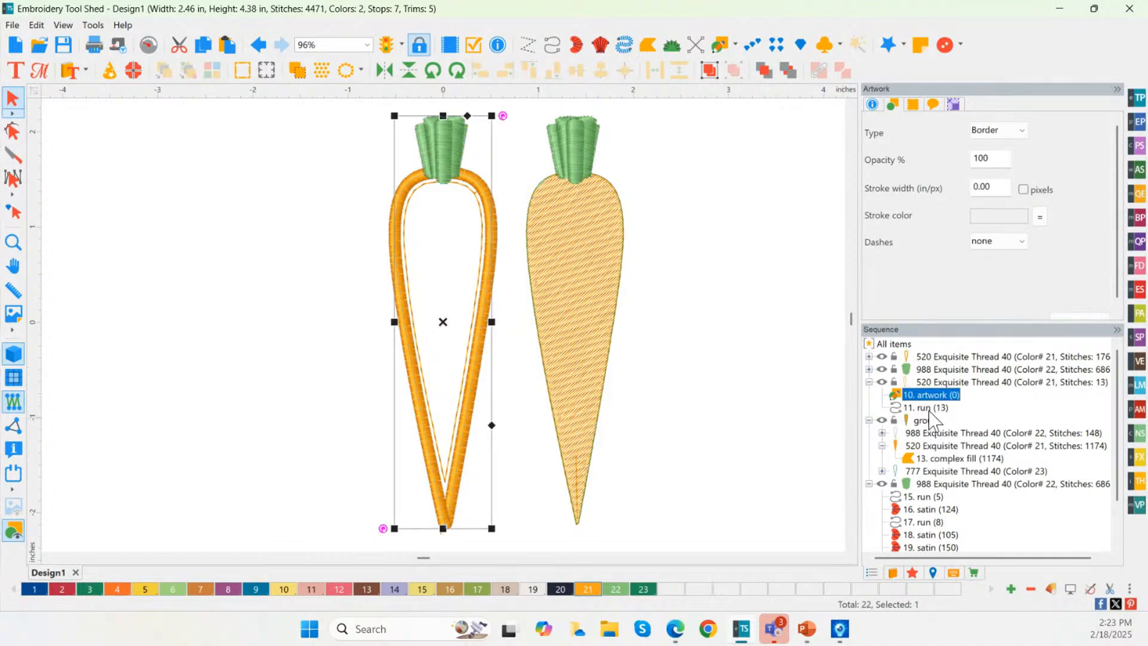
pyautogui.click(926, 409)
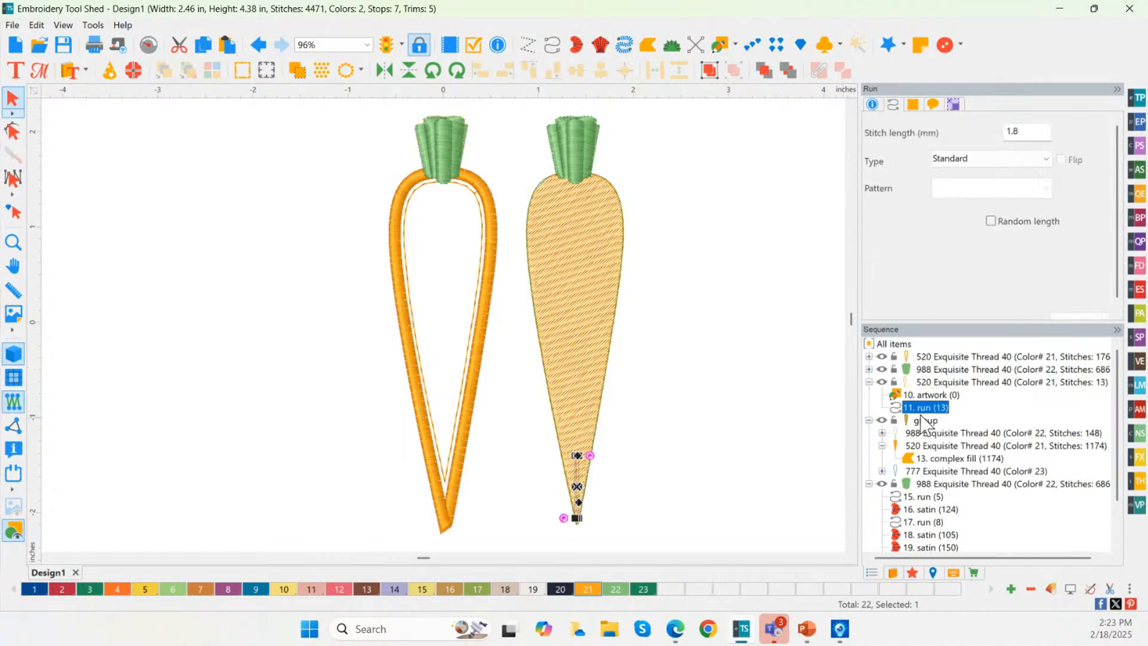
pyautogui.press('ctrl')
pyautogui.press('Delete')
pyautogui.click(712, 419)
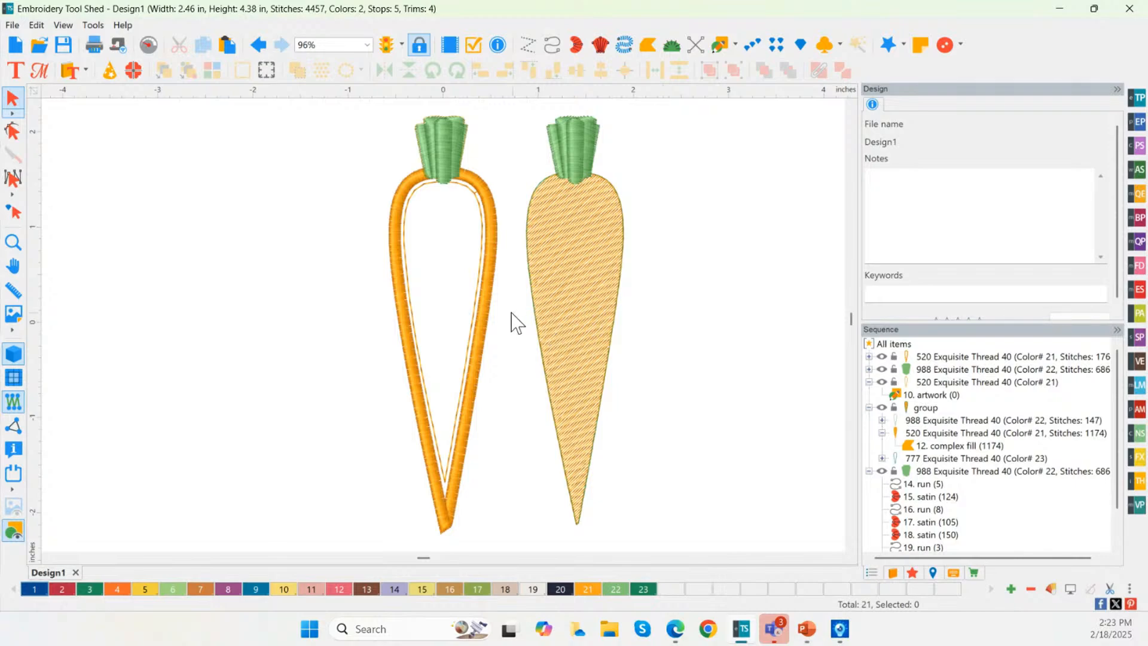
pyautogui.click(488, 315)
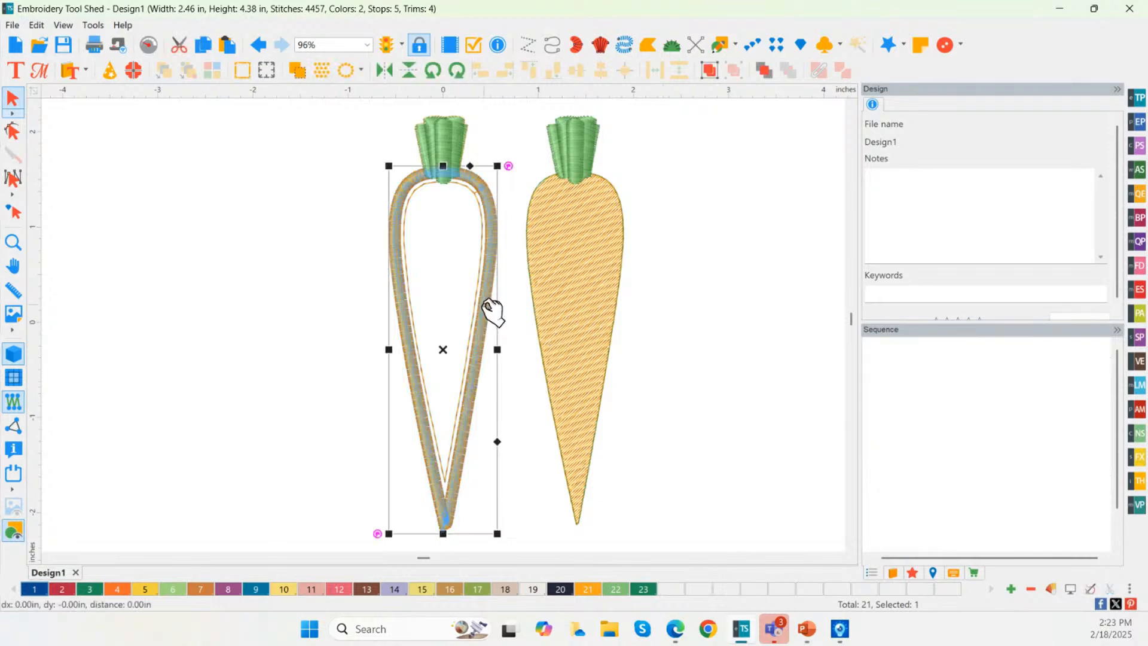
pyautogui.click(603, 292)
pyautogui.click(704, 326)
# Step: Draw an upside-down triangle artwork outline about 1.5 in wide and 3.6 in tall to the right of the Mylar carrot
pyautogui.scroll(-1, 711, 330)
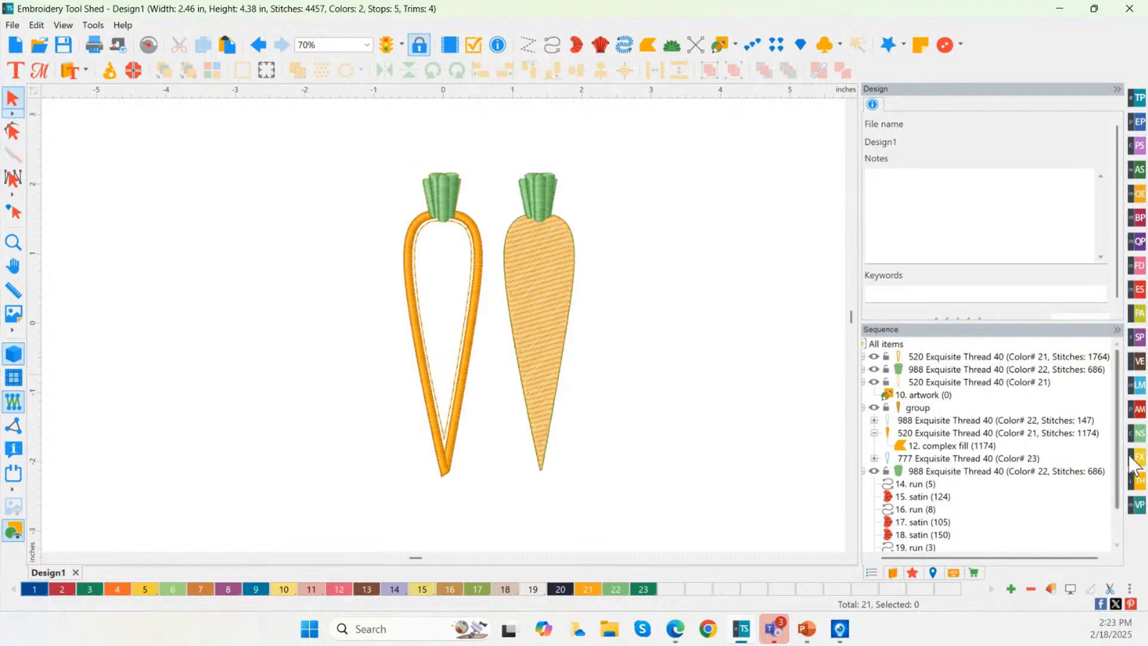
pyautogui.press('ctrl')
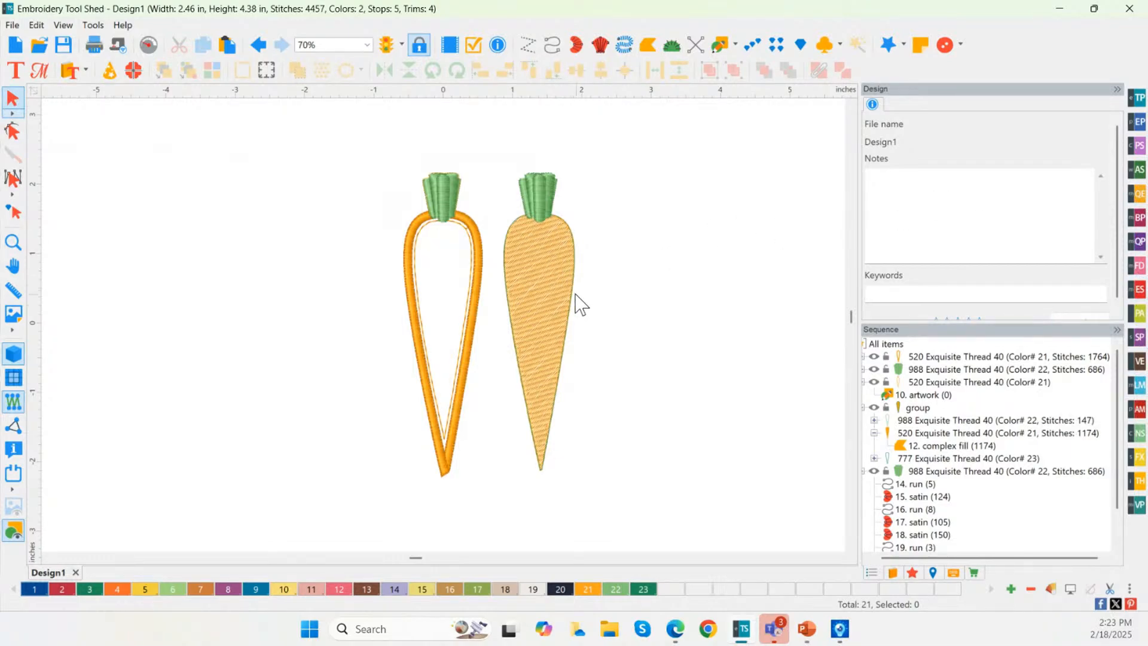
pyautogui.click(736, 45)
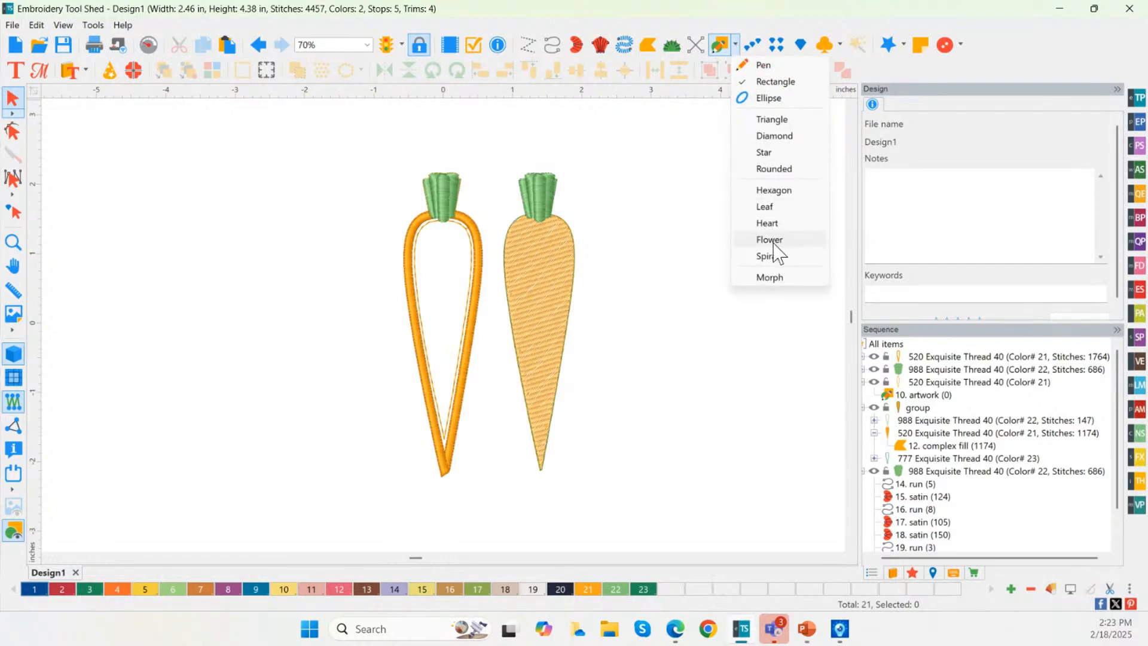
pyautogui.click(772, 123)
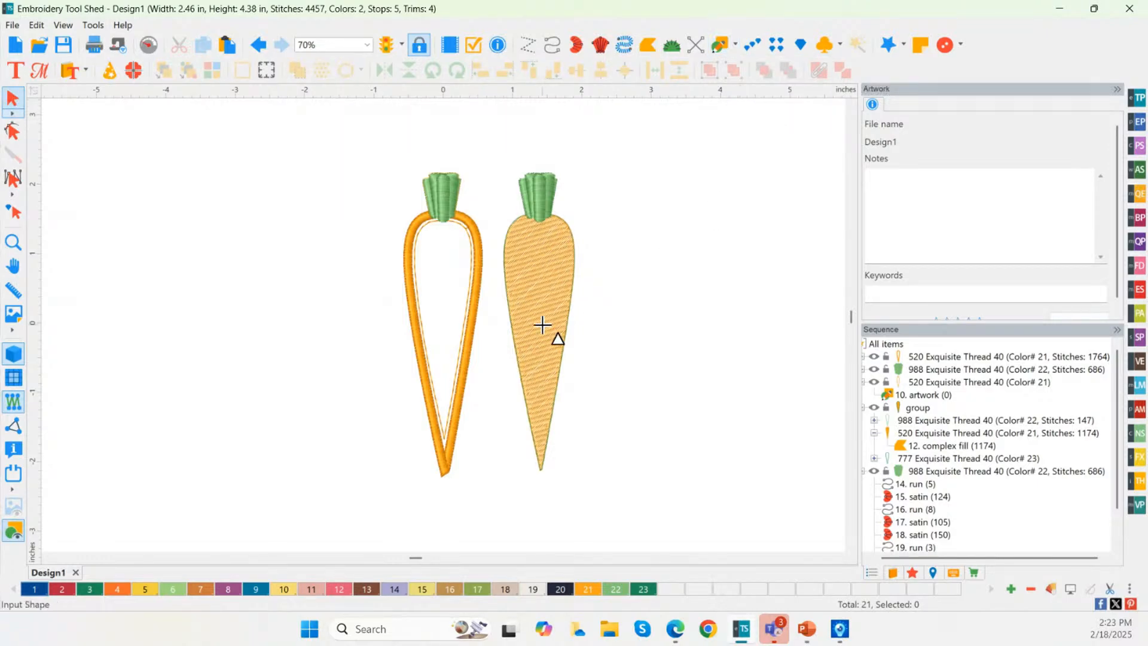
pyautogui.moveTo(710, 475); pyautogui.dragTo(610, 227)
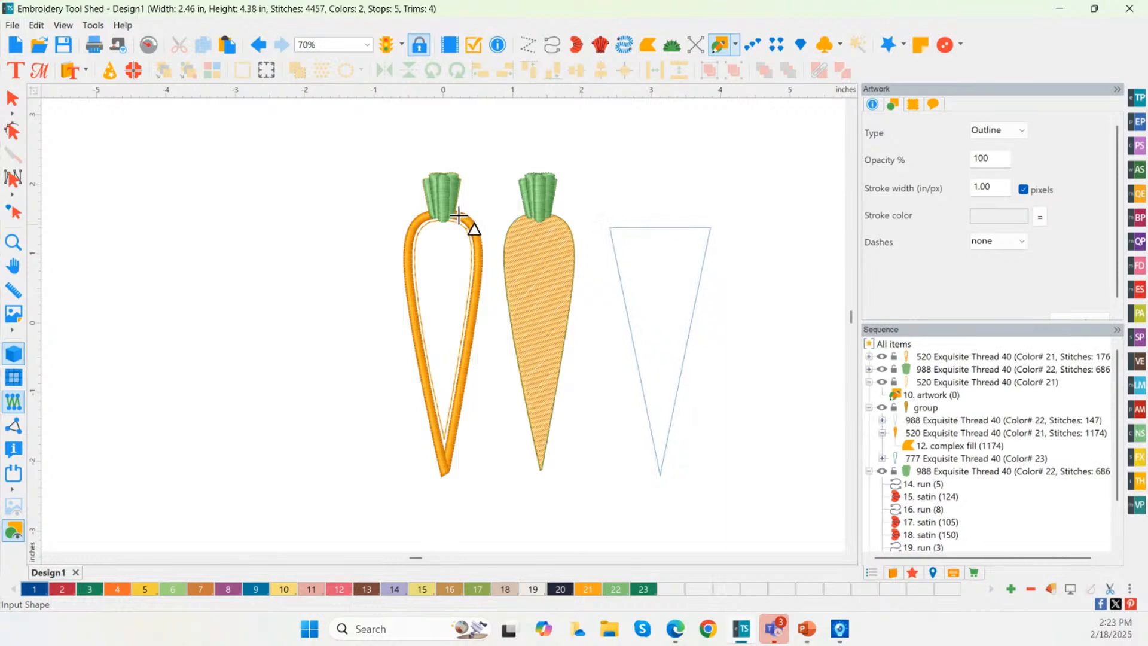
pyautogui.click(13, 99)
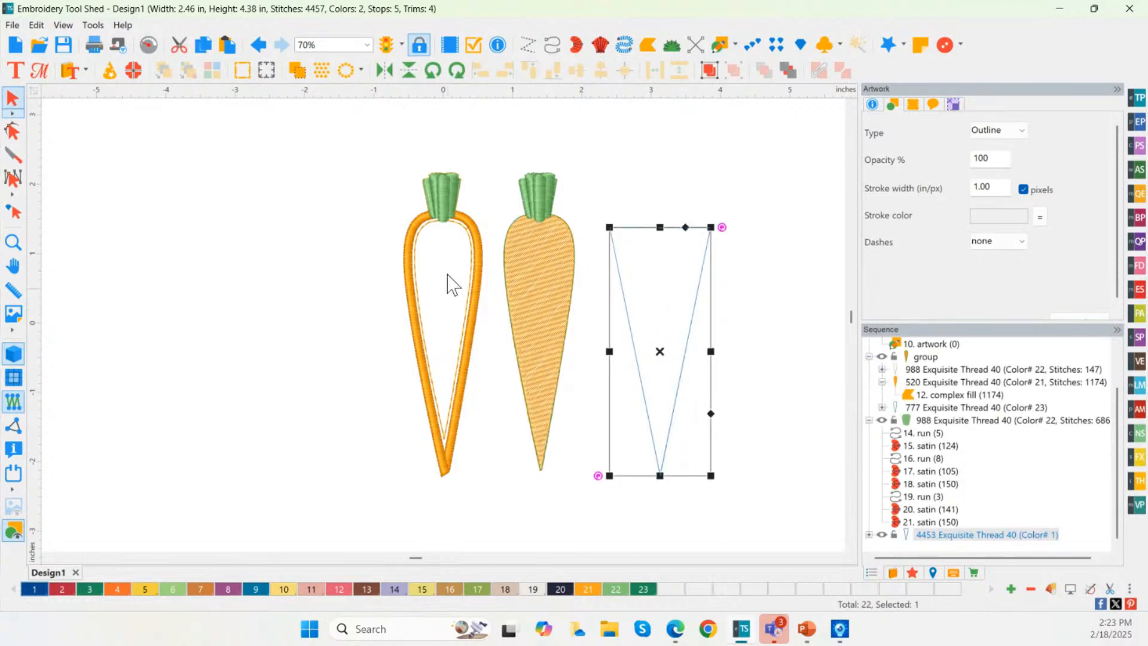
# Step: Round the triangle artwork into a carrot shape by making both of its upper corner points Smooth
pyautogui.press('ctrl')
pyautogui.press('ctrl')
pyautogui.press('ctrl')
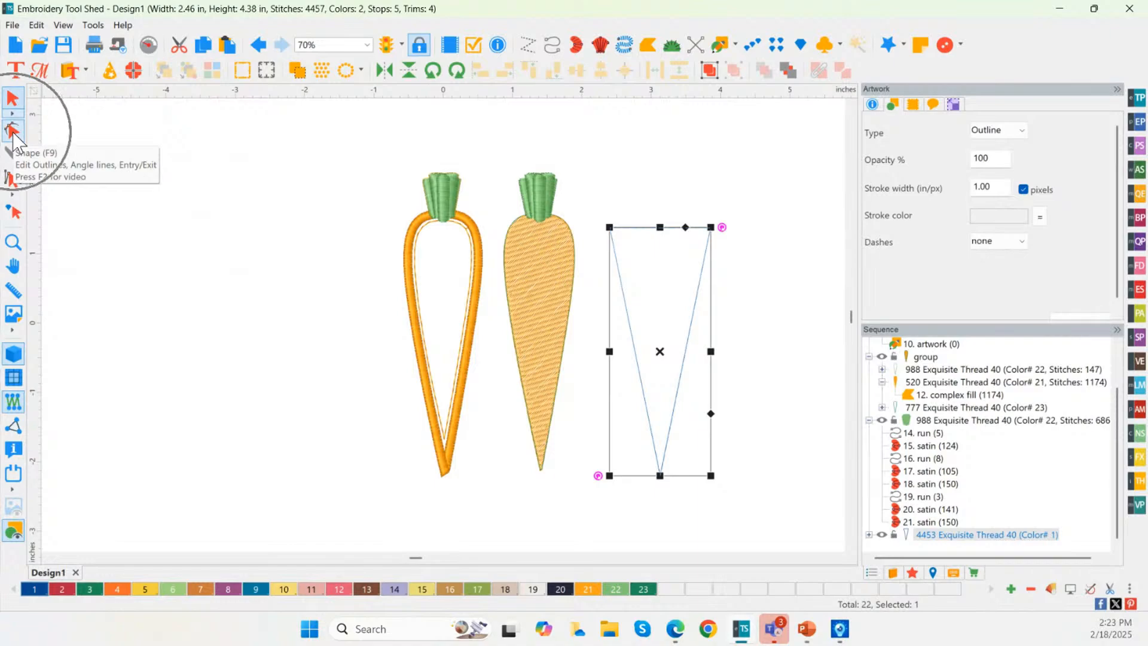
pyautogui.click(13, 133)
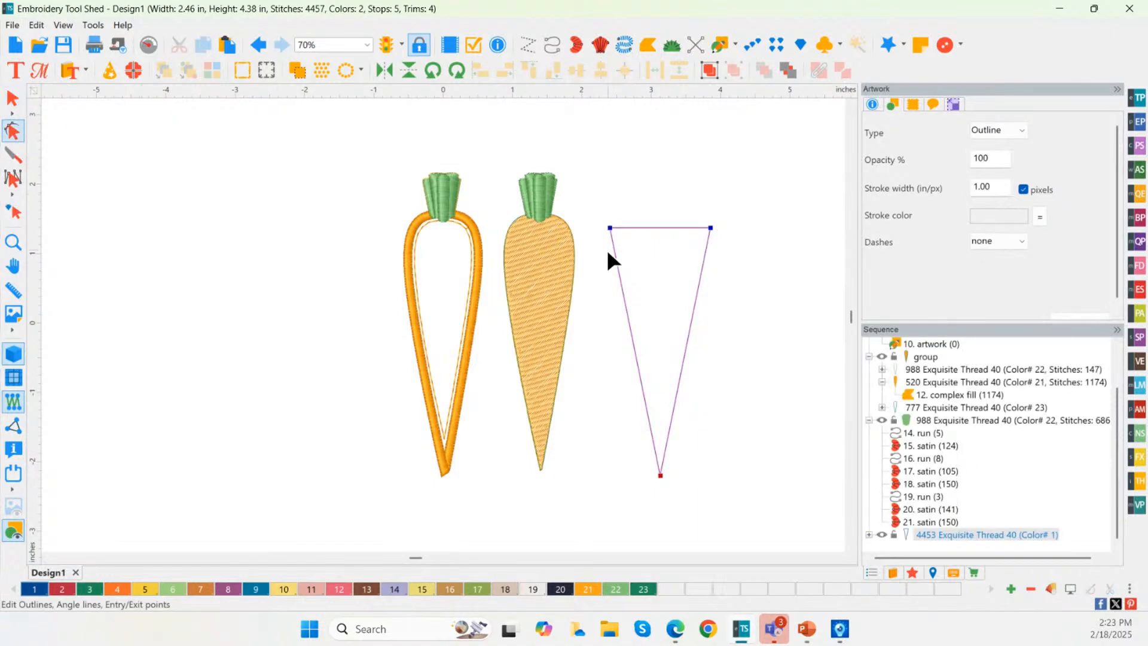
pyautogui.click(610, 228)
pyautogui.rightClick(611, 235)
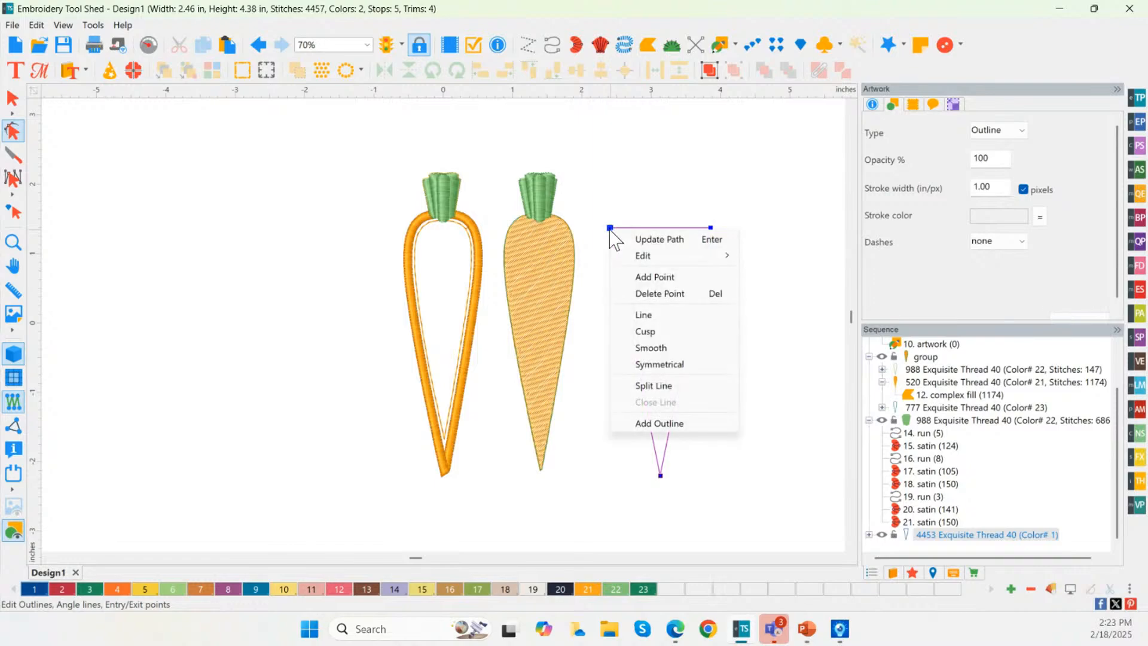
pyautogui.click(683, 352)
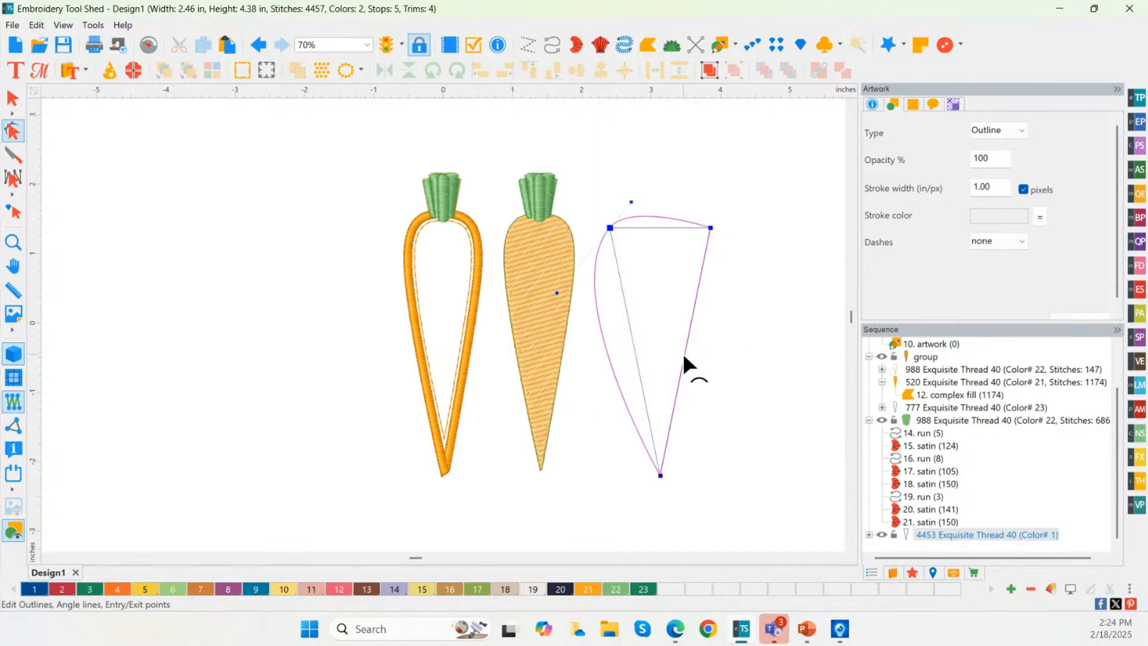
pyautogui.rightClick(711, 226)
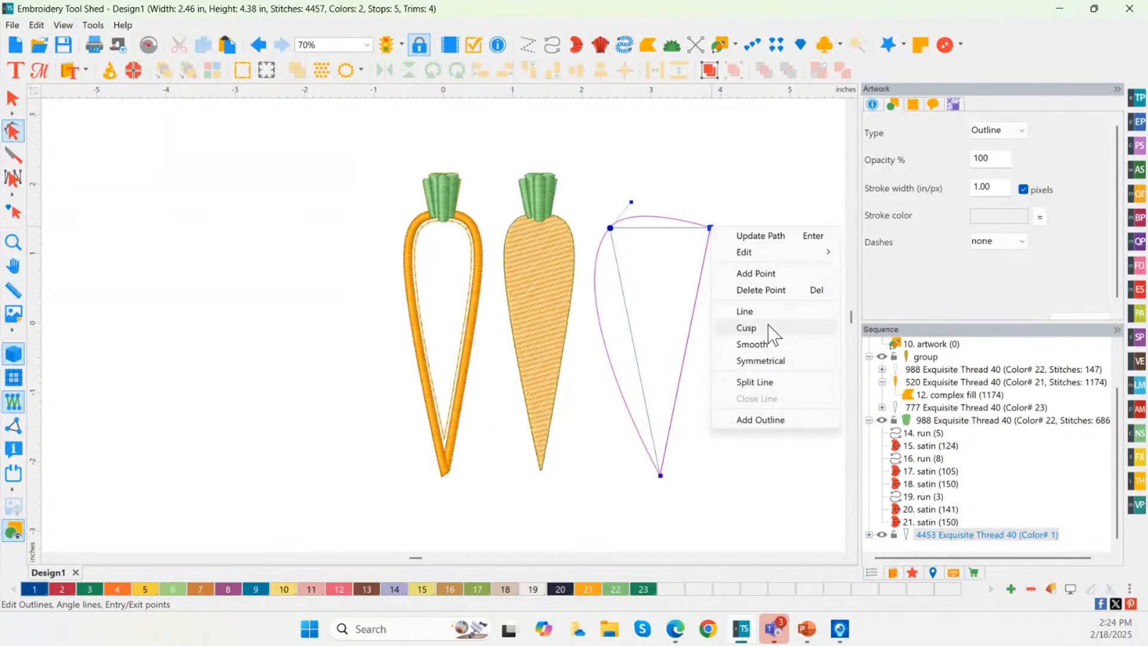
pyautogui.click(752, 345)
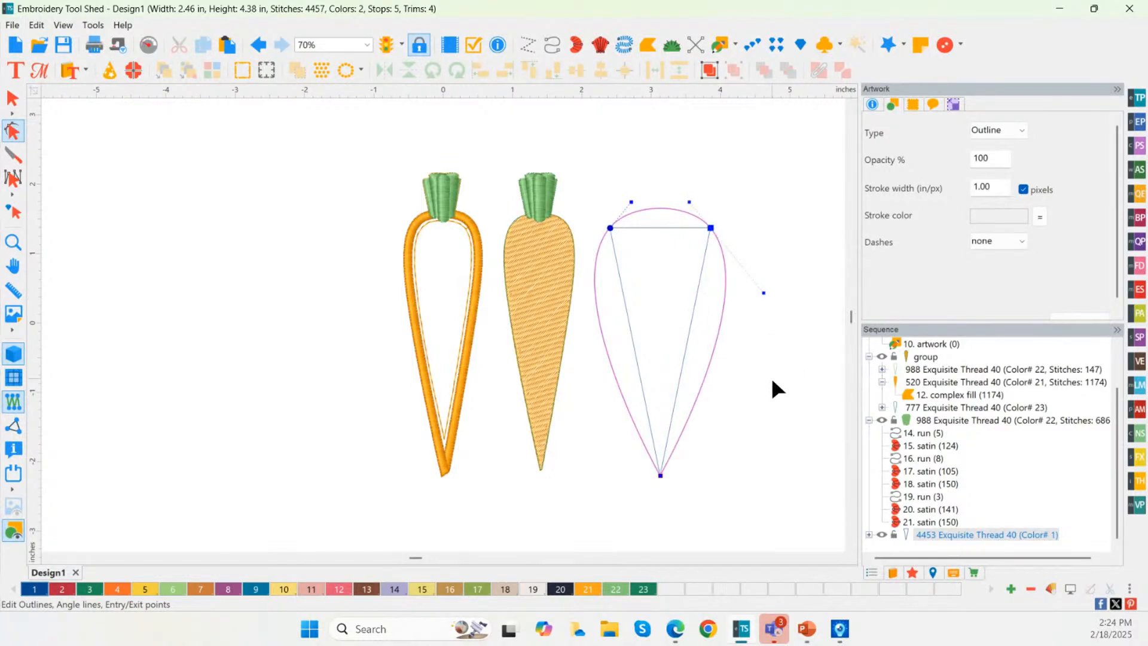
pyautogui.click(772, 381)
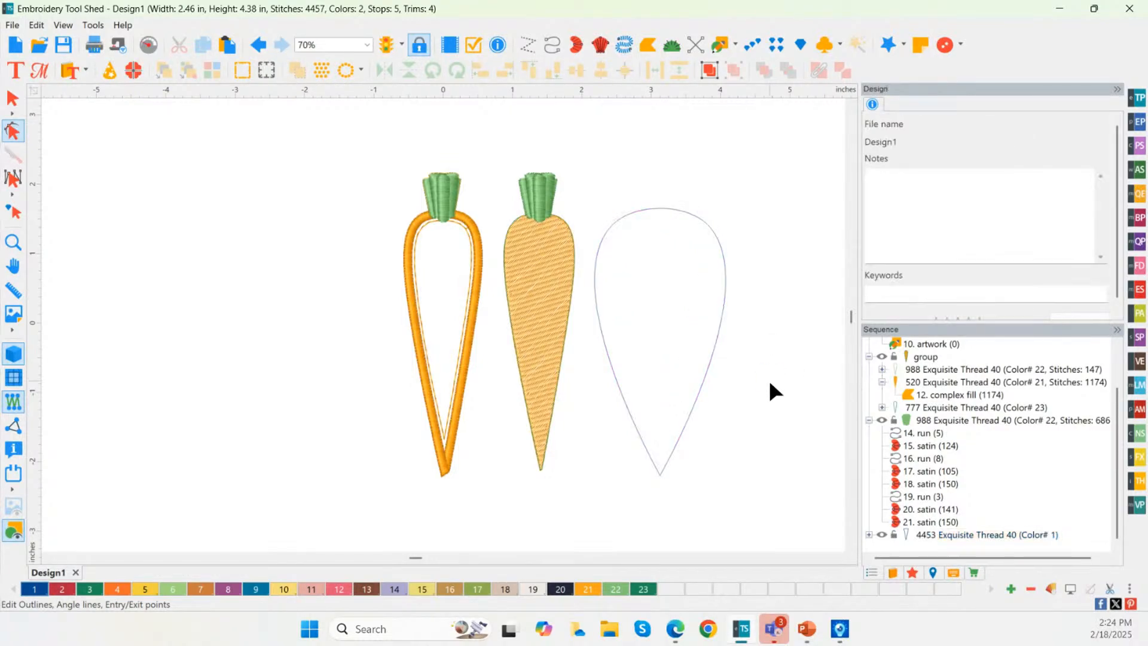
# Step: Narrow the rounded carrot artwork to about 1.1 in wide, keeping its height
pyautogui.click(13, 99)
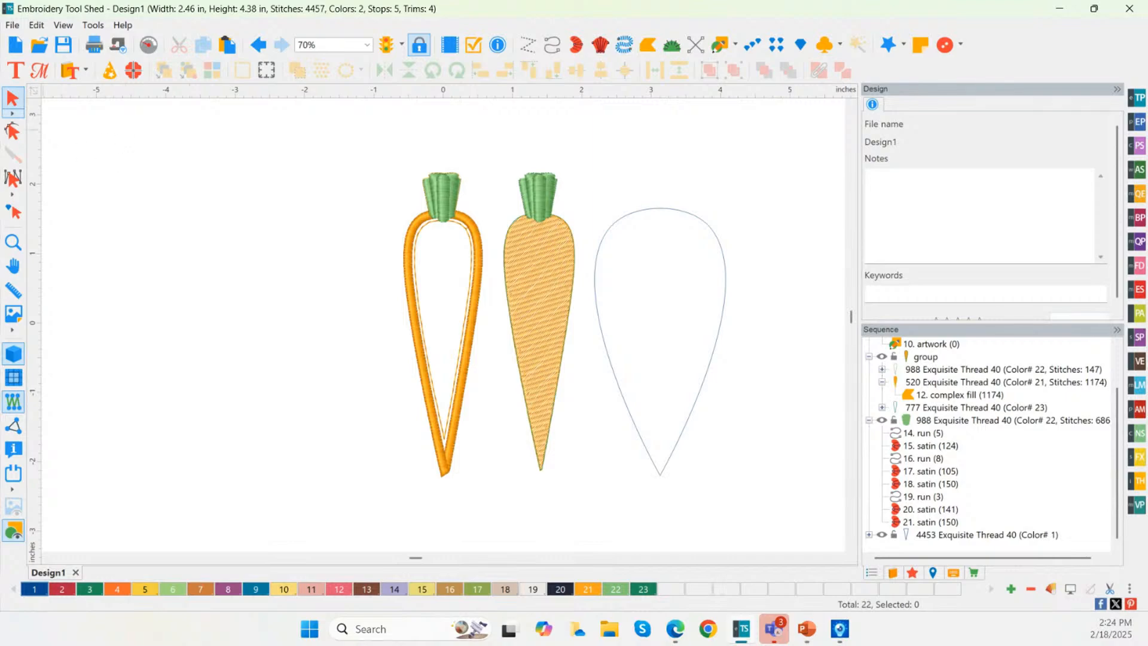
pyautogui.click(12, 131)
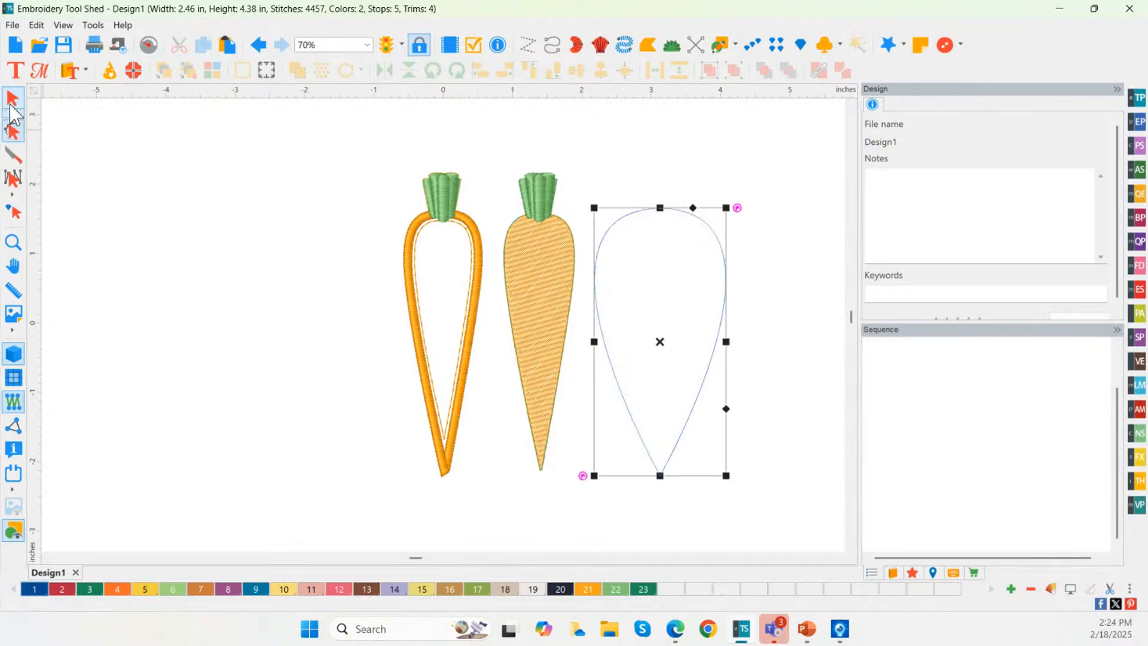
pyautogui.click(12, 102)
pyautogui.moveTo(594, 341); pyautogui.dragTo(643, 351)
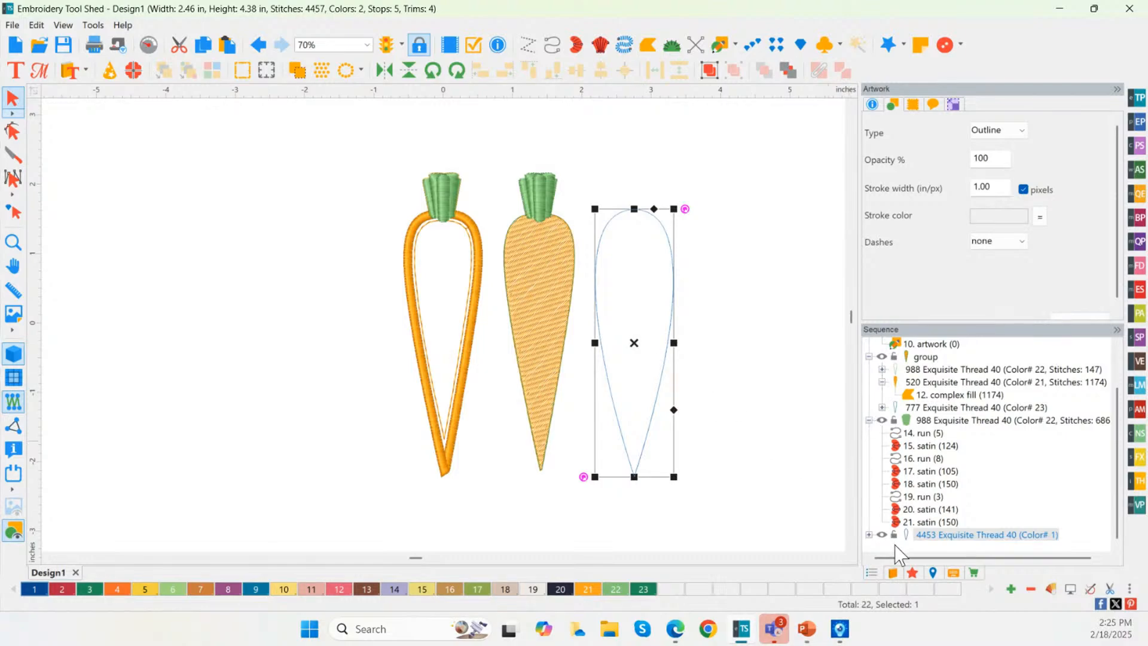
# Step: Apply the applique outline effect to the third carrot's artwork and assign it thread color 21
pyautogui.click(911, 573)
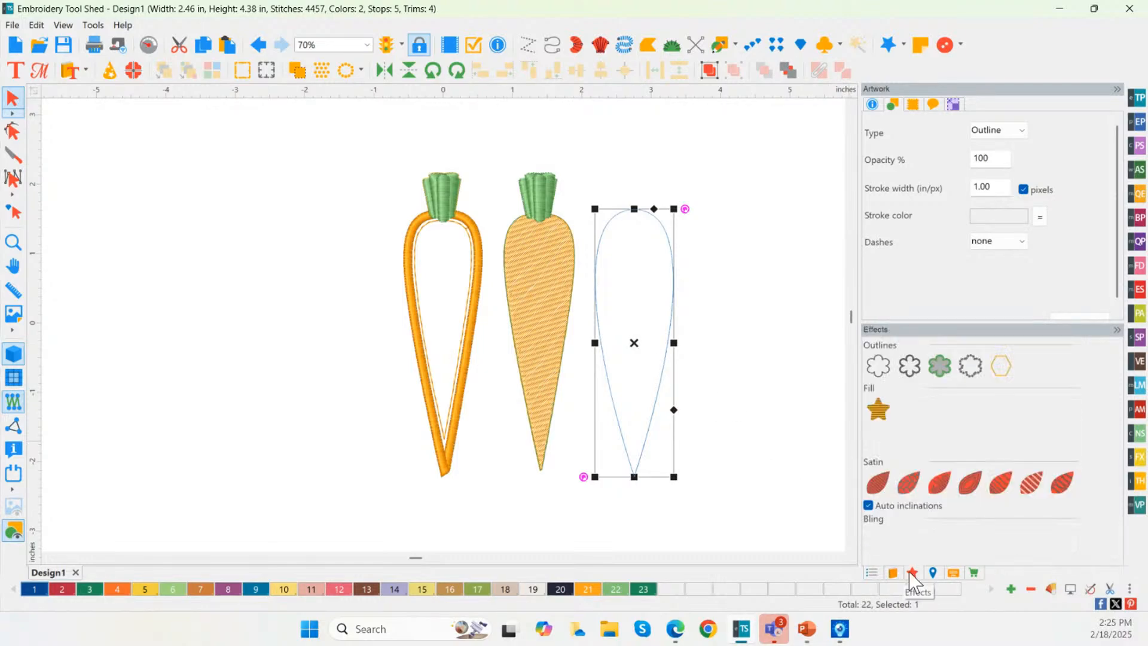
pyautogui.click(943, 371)
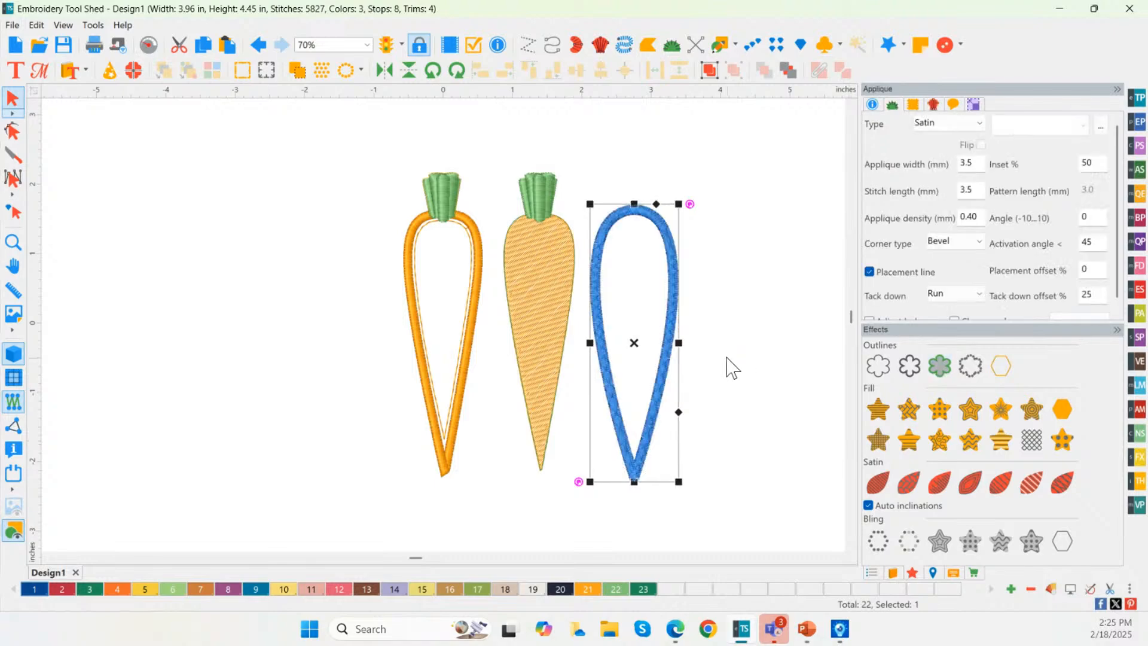
pyautogui.click(664, 404)
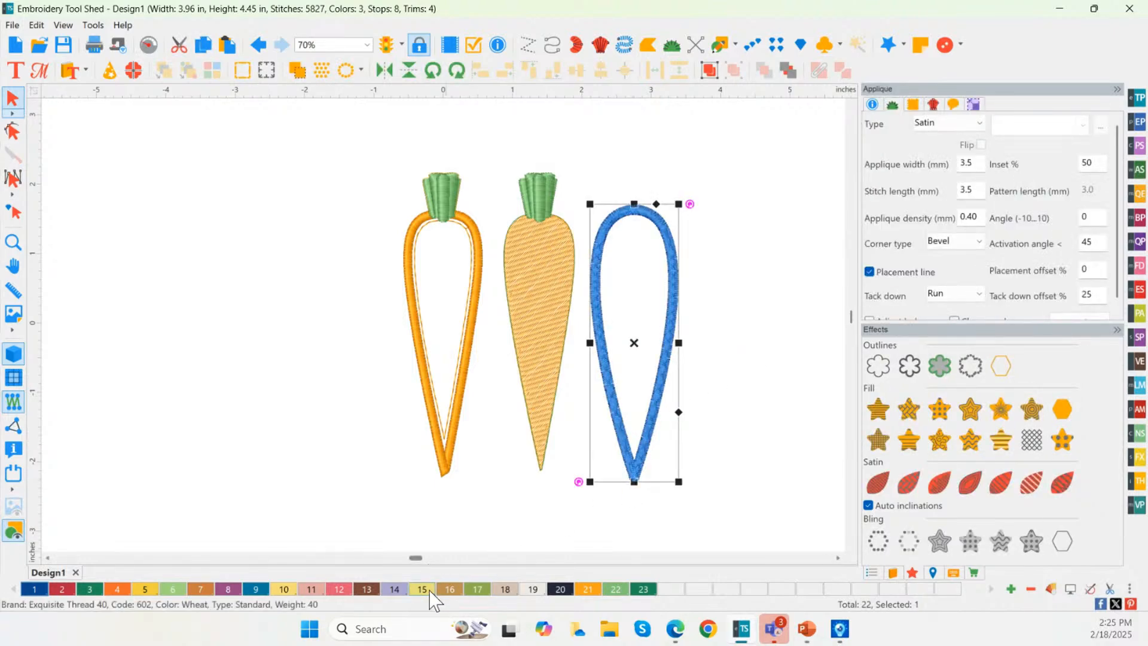
pyautogui.click(588, 590)
pyautogui.click(750, 393)
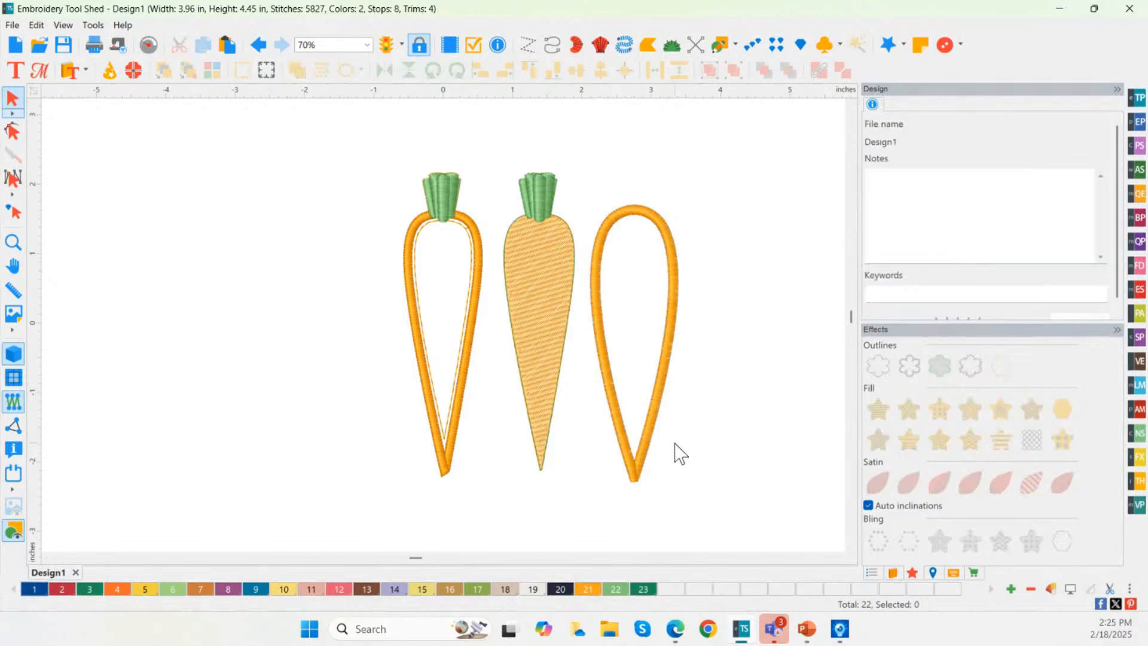
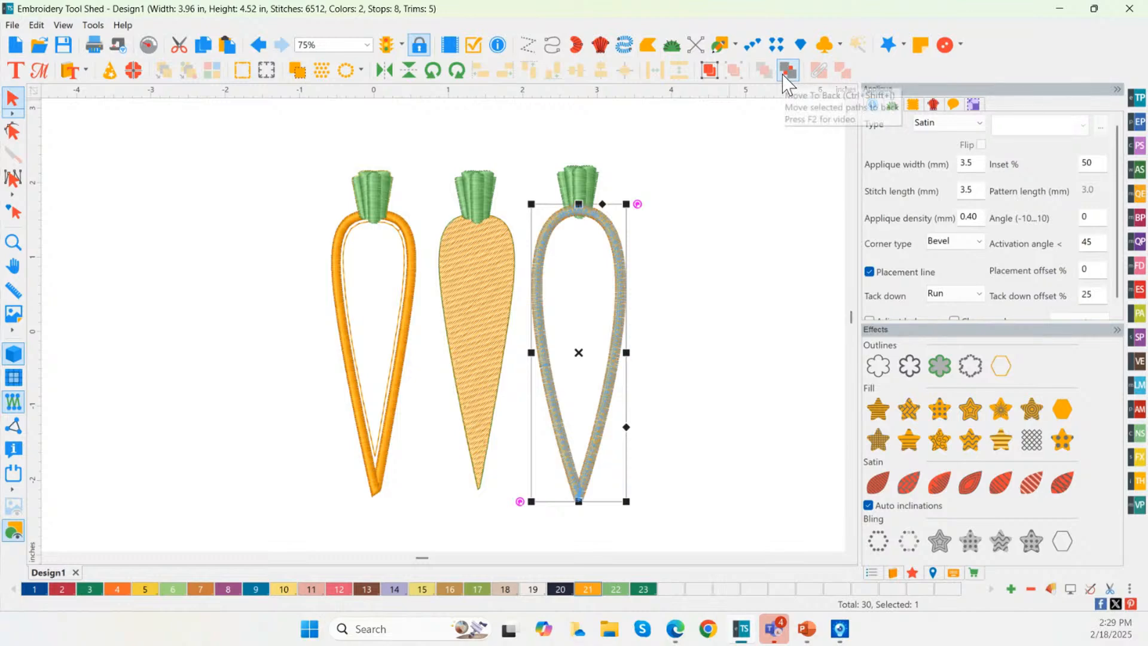
# Step: Send the third carrot's applique to the back of the sewing order and collapse the first 988 Exquisite Thread entry in the sequence
pyautogui.click(791, 76)
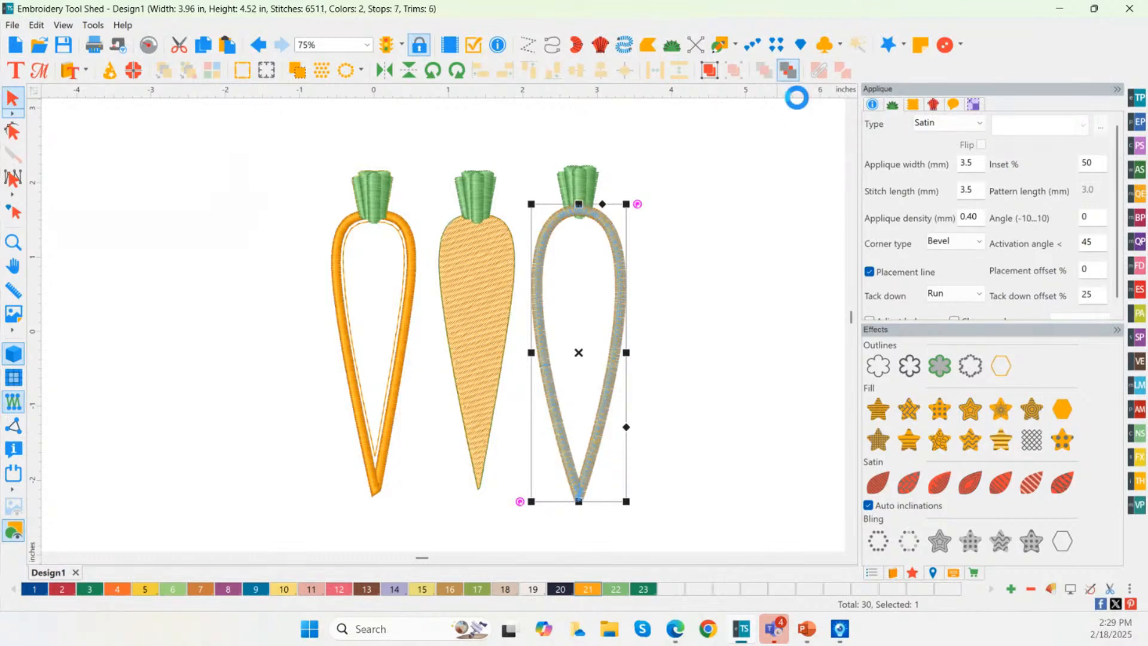
pyautogui.click(872, 572)
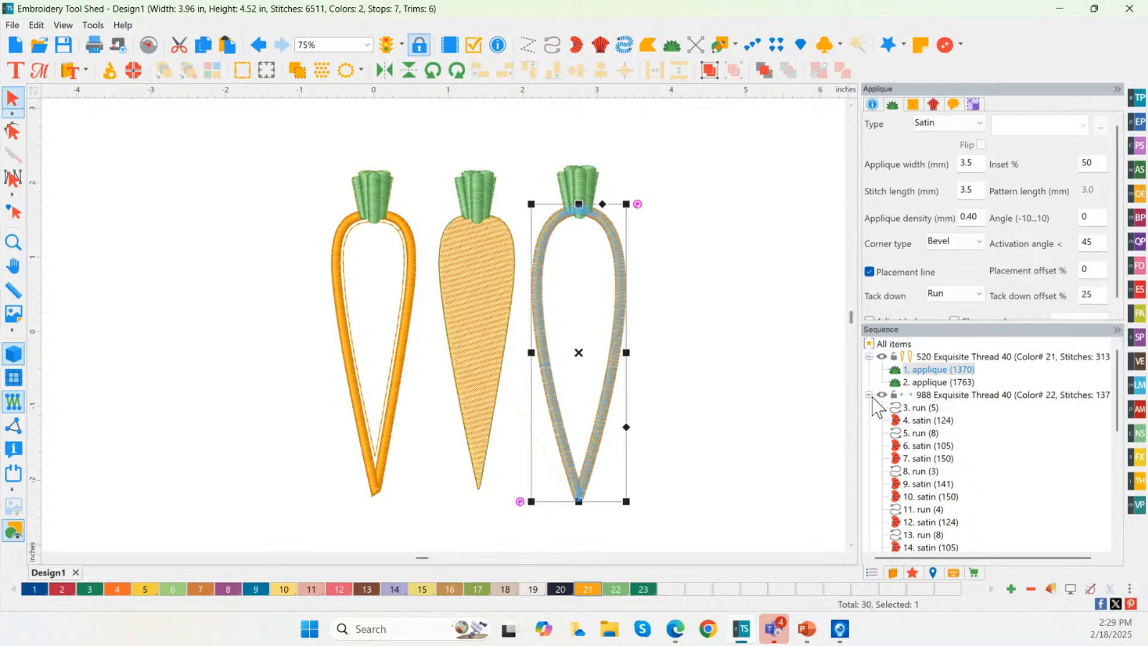
pyautogui.click(870, 396)
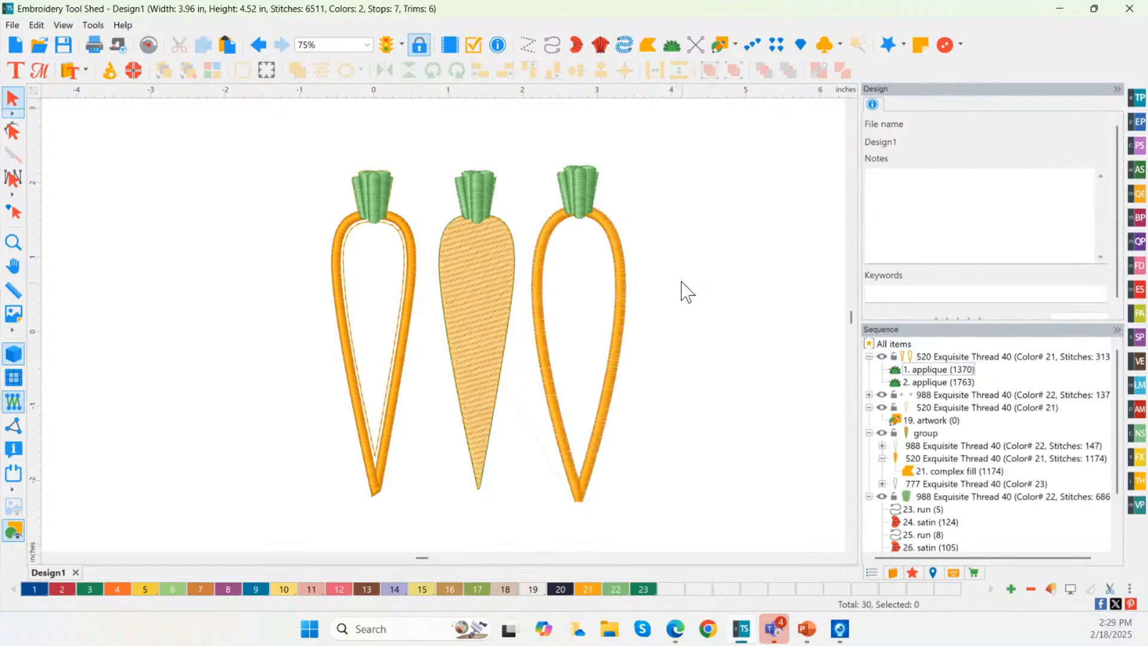
# Step: Duplicate the third carrot's applique exactly in place and recolor the copy to thread color 8
pyautogui.click(624, 282)
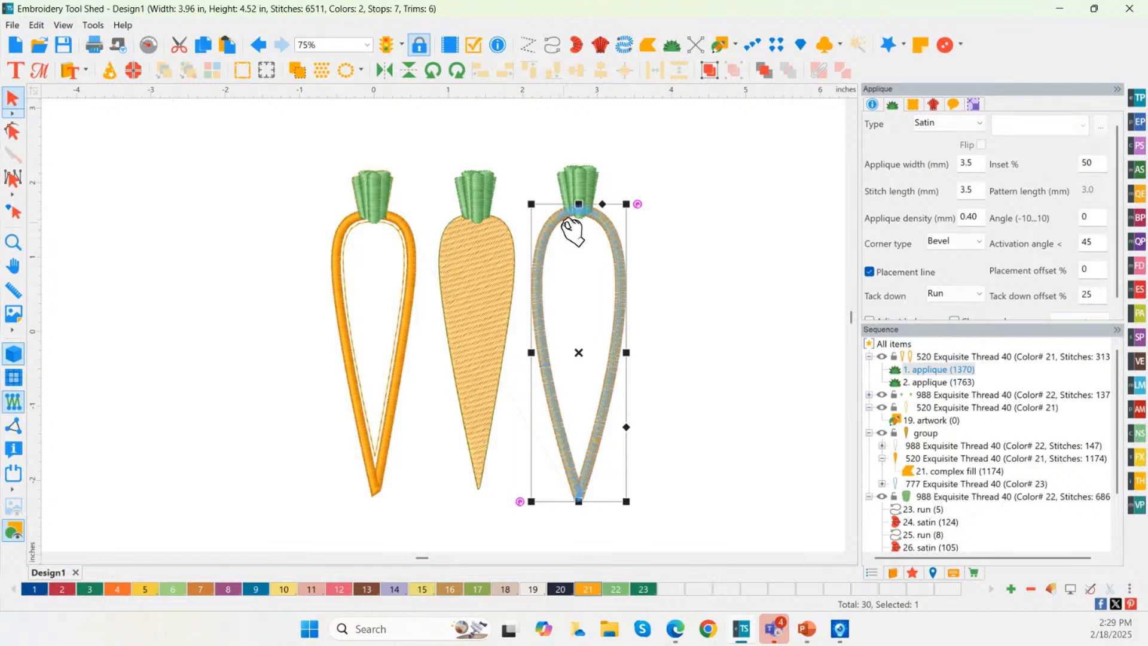
pyautogui.click(227, 46)
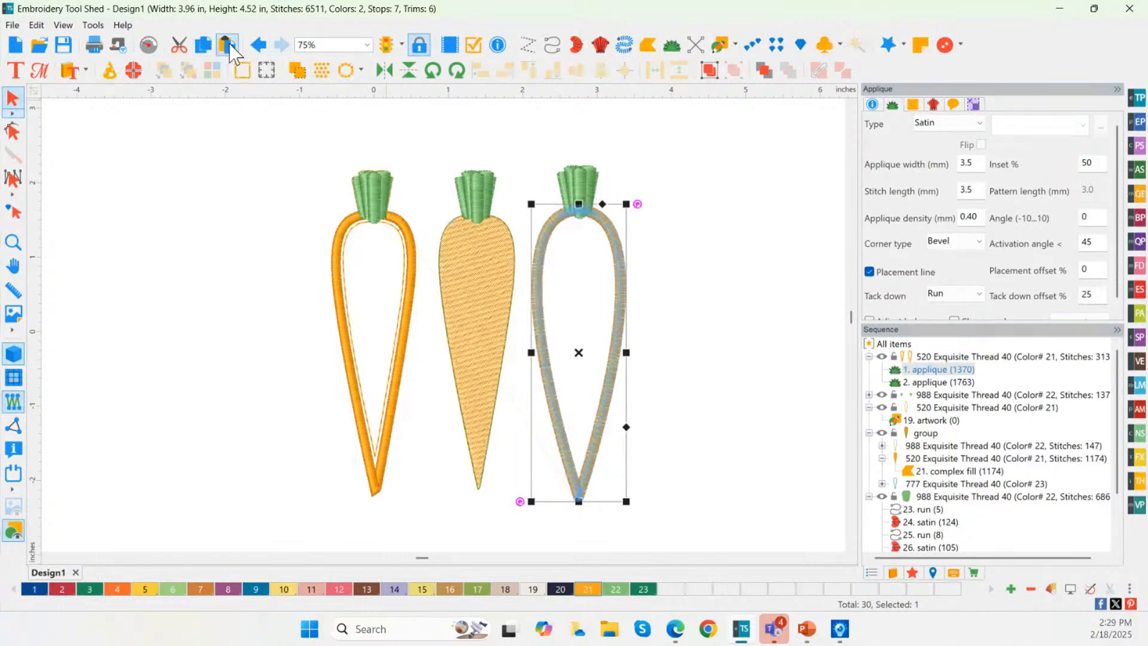
pyautogui.moveTo(589, 354); pyautogui.dragTo(693, 364)
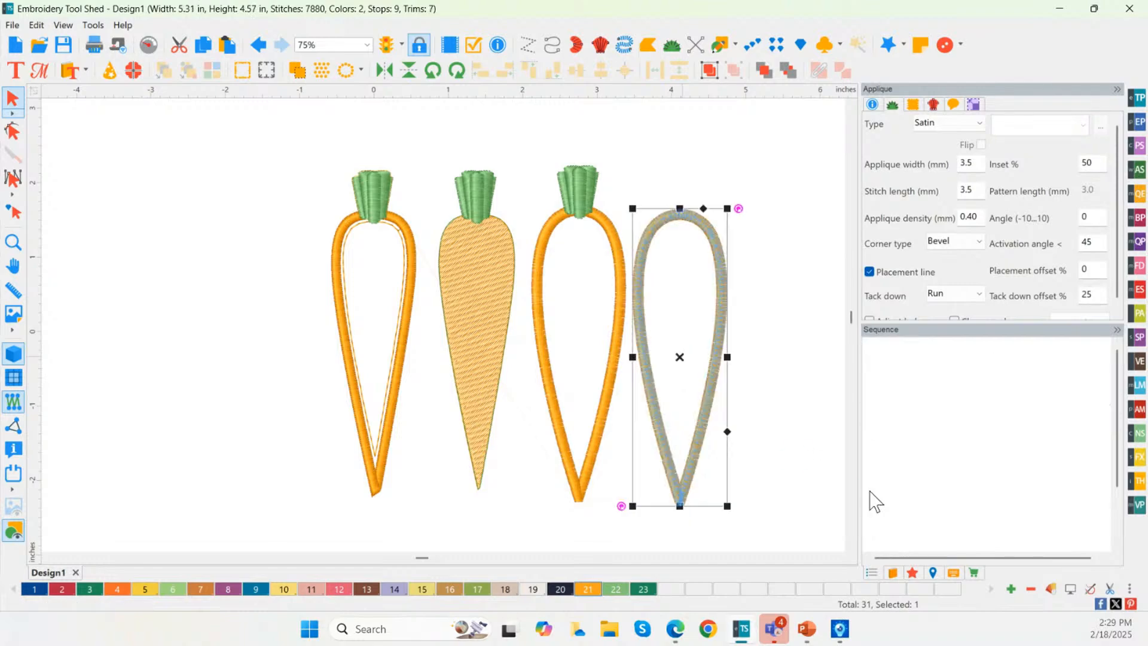
pyautogui.click(258, 46)
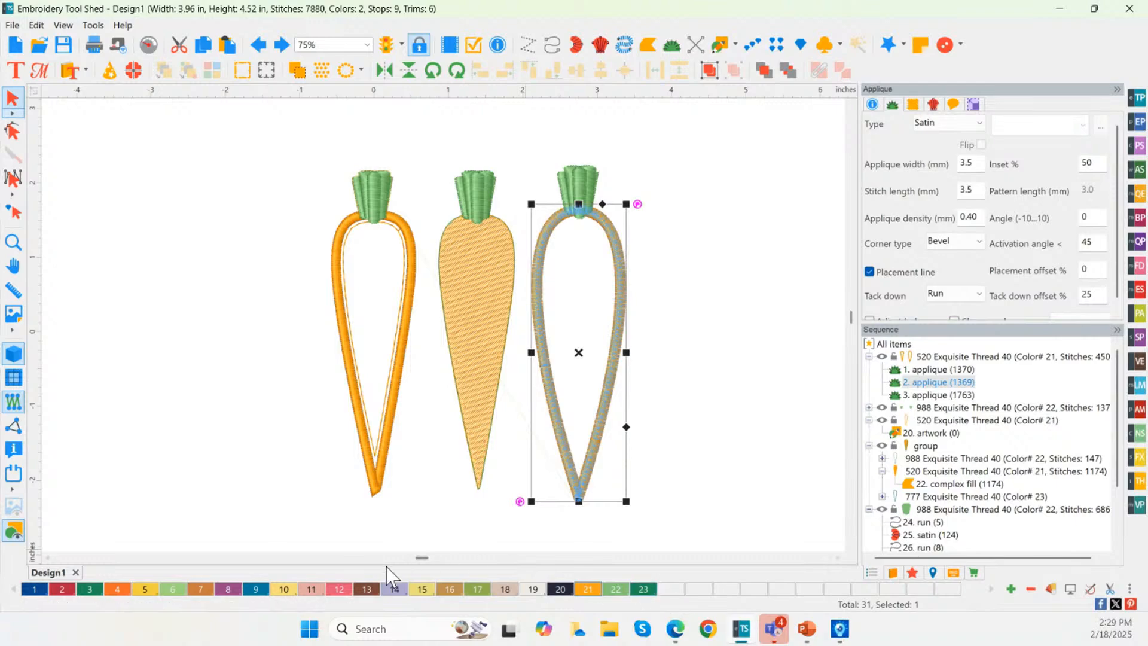
pyautogui.click(229, 589)
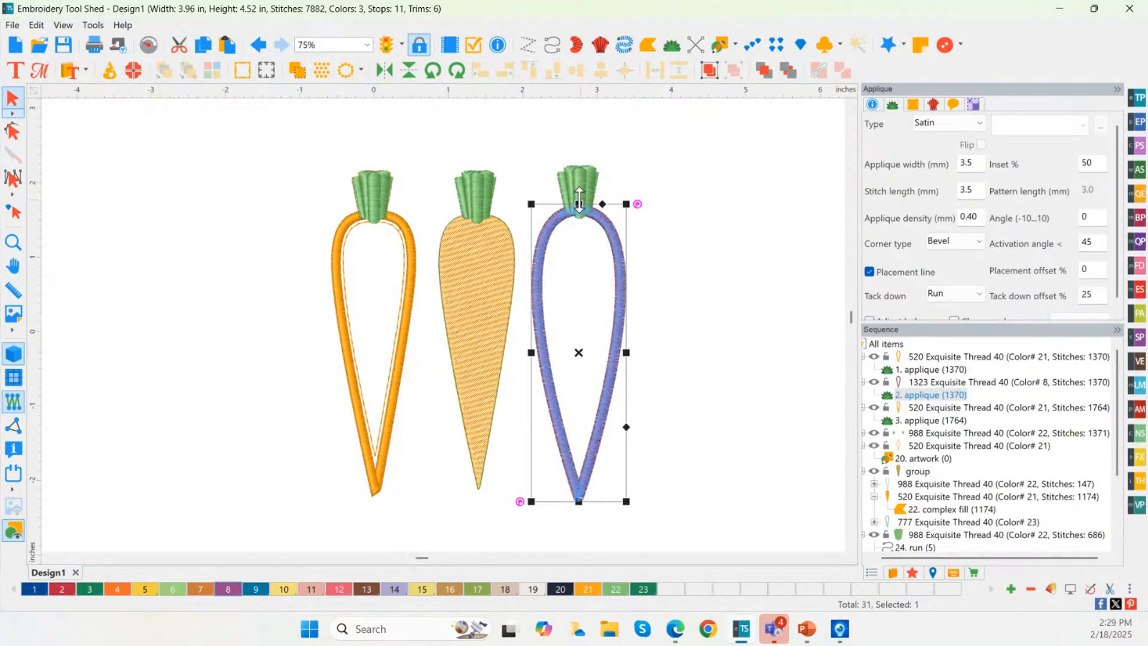
# Step: Convert the purple duplicate applique on the third carrot into a run stitch outline
pyautogui.click(12, 244)
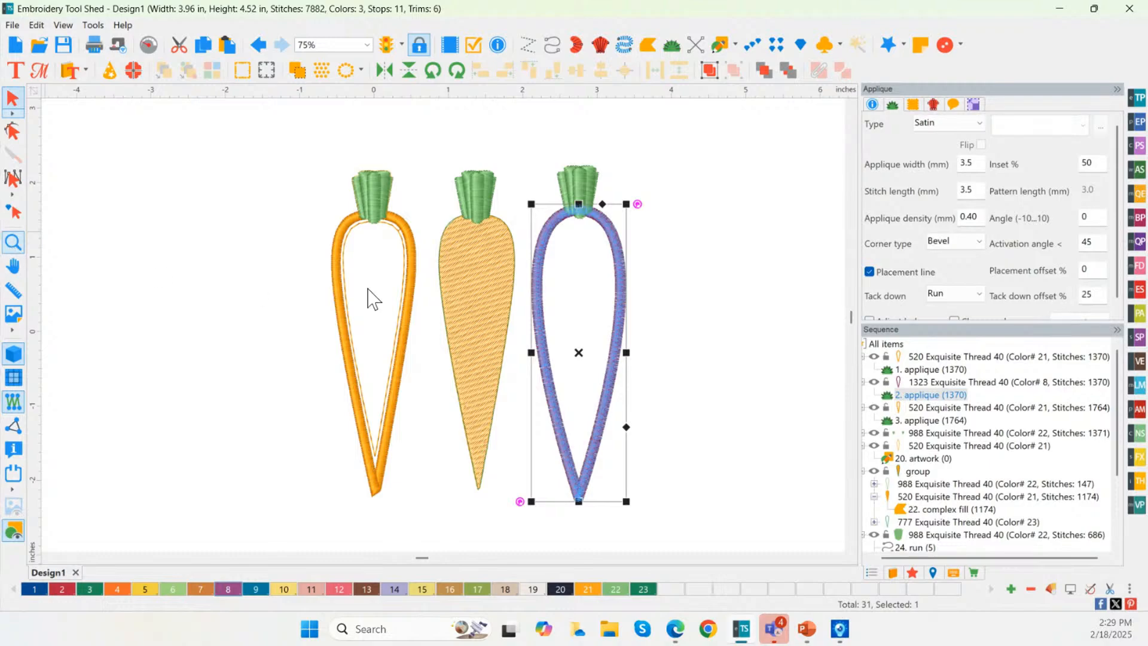
pyautogui.moveTo(521, 186); pyautogui.dragTo(644, 278)
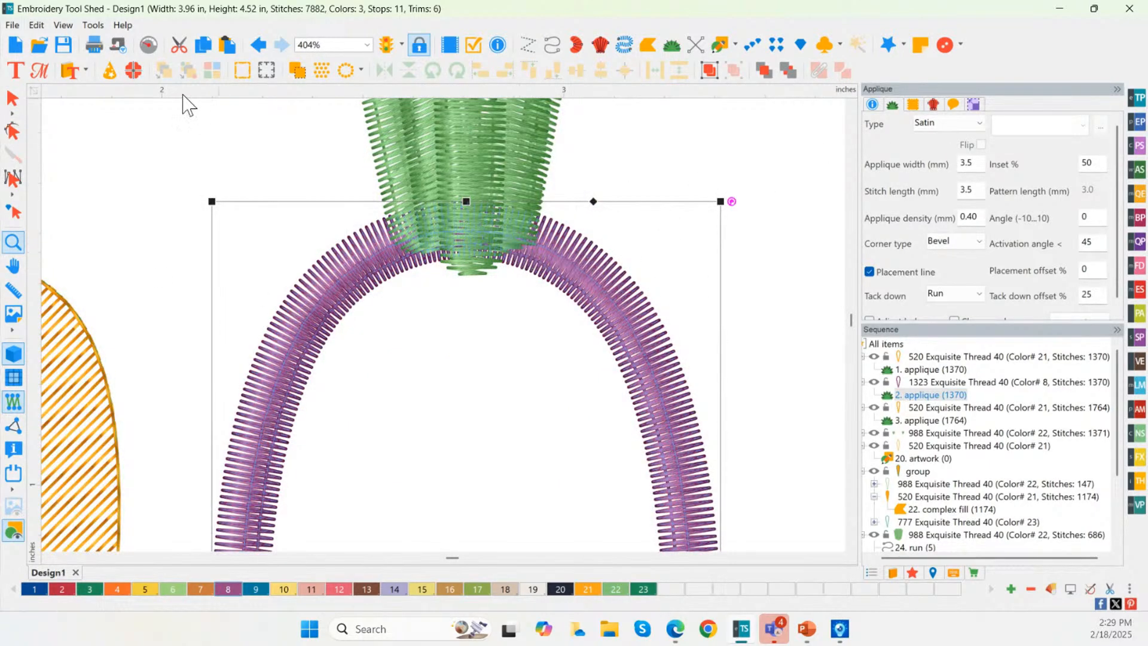
pyautogui.click(12, 99)
pyautogui.click(592, 313)
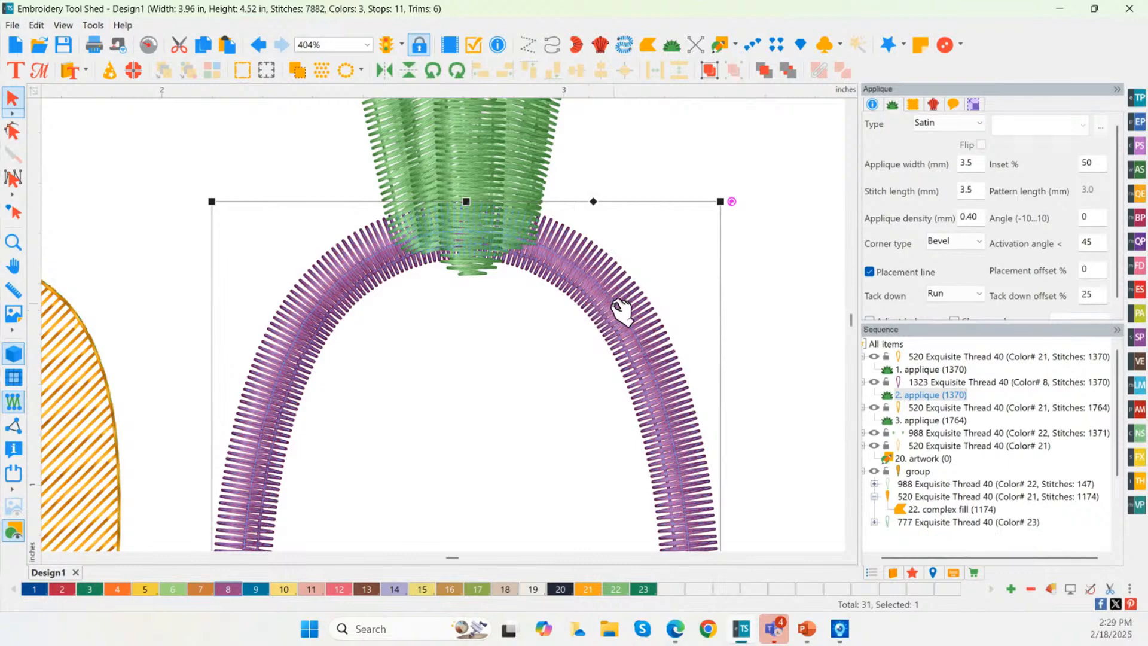
pyautogui.click(911, 572)
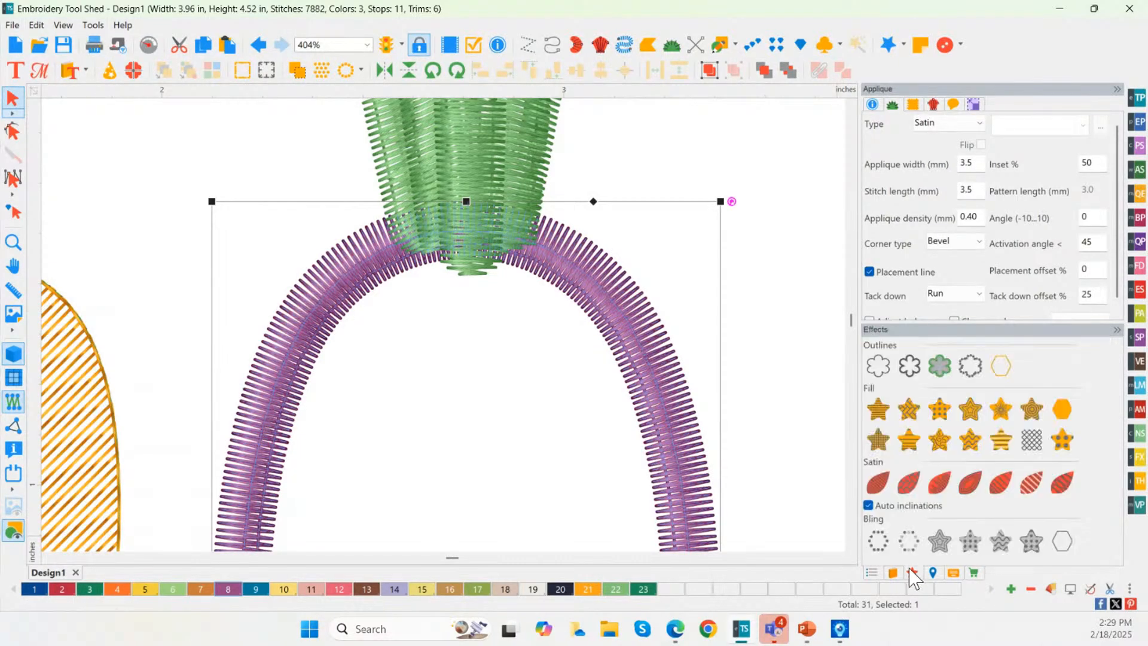
pyautogui.press('ctrl')
pyautogui.press('ctrl')
pyautogui.press('ctrl')
pyautogui.scroll(1, 639, 111)
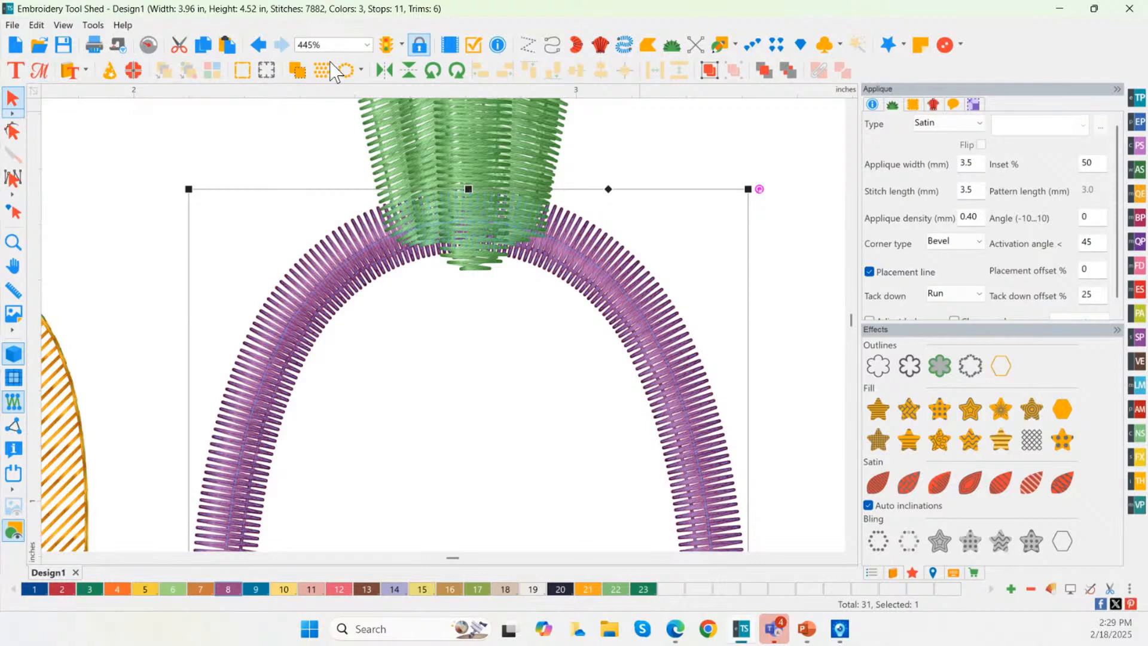
pyautogui.click(878, 366)
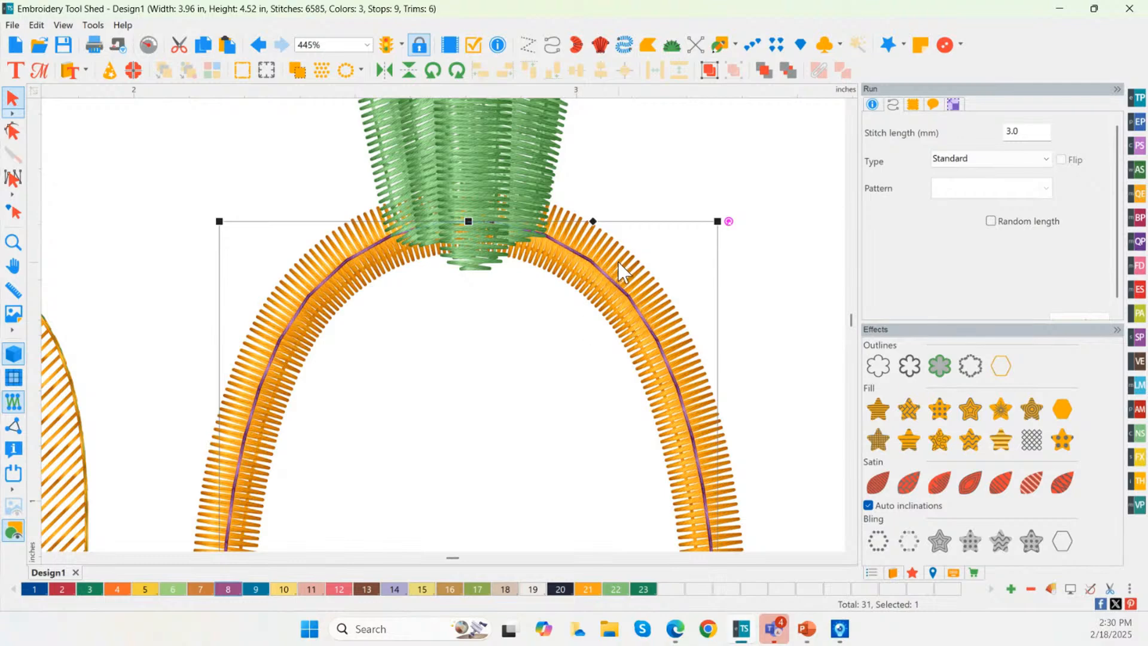
# Step: Scale the purple run outline proportionally to 0.96 in wide and 3.27 in tall, regenerating its stitches
pyautogui.click(955, 103)
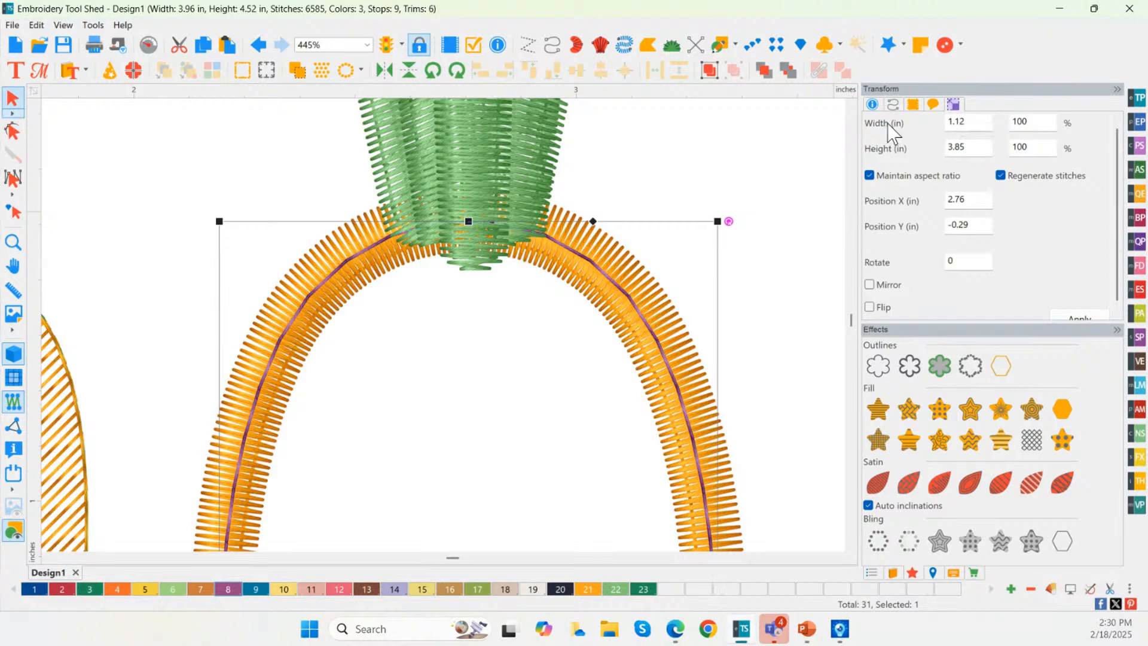
pyautogui.click(976, 119)
pyautogui.click(1036, 122)
pyautogui.click(1085, 313)
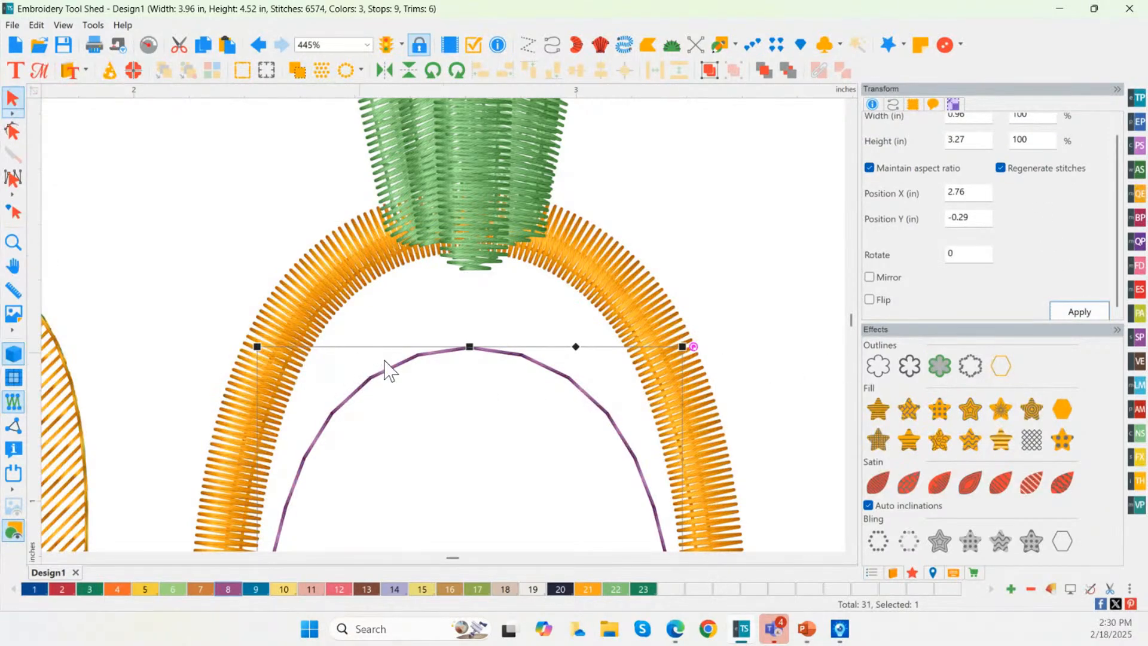
# Step: Fit the purple run outline inside the third carrot's applique border by moving it up to about Y -0.18 in and narrowing it to about 0.88 in
pyautogui.scroll(-3, 417, 368)
pyautogui.scroll(-6, 419, 370)
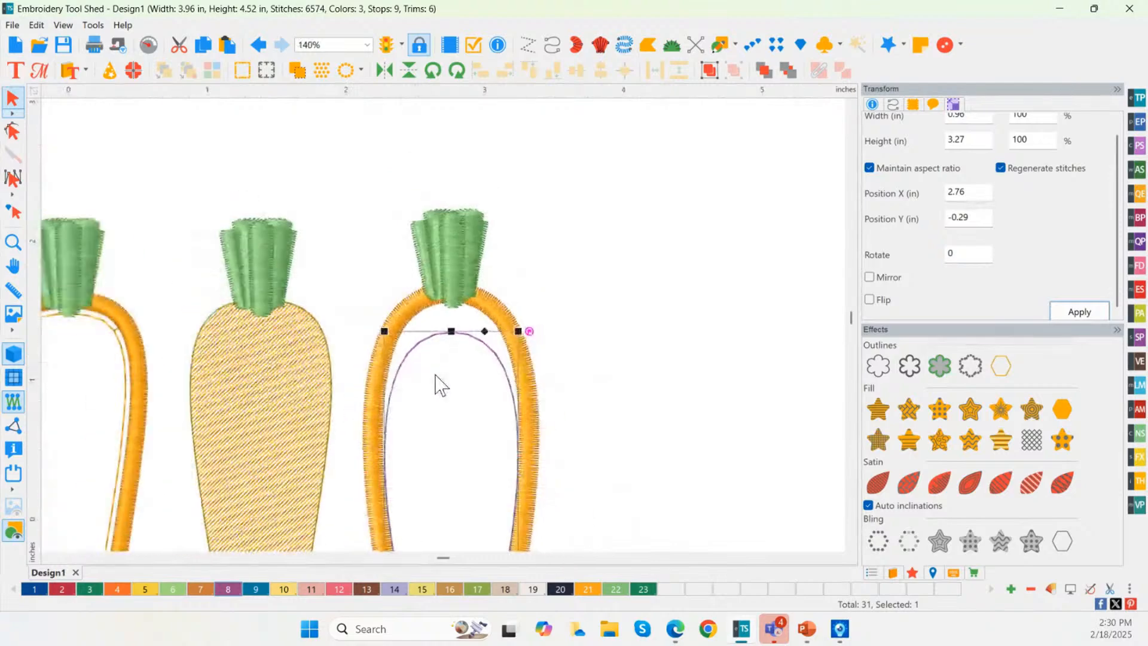
pyautogui.doubleClick(18, 238)
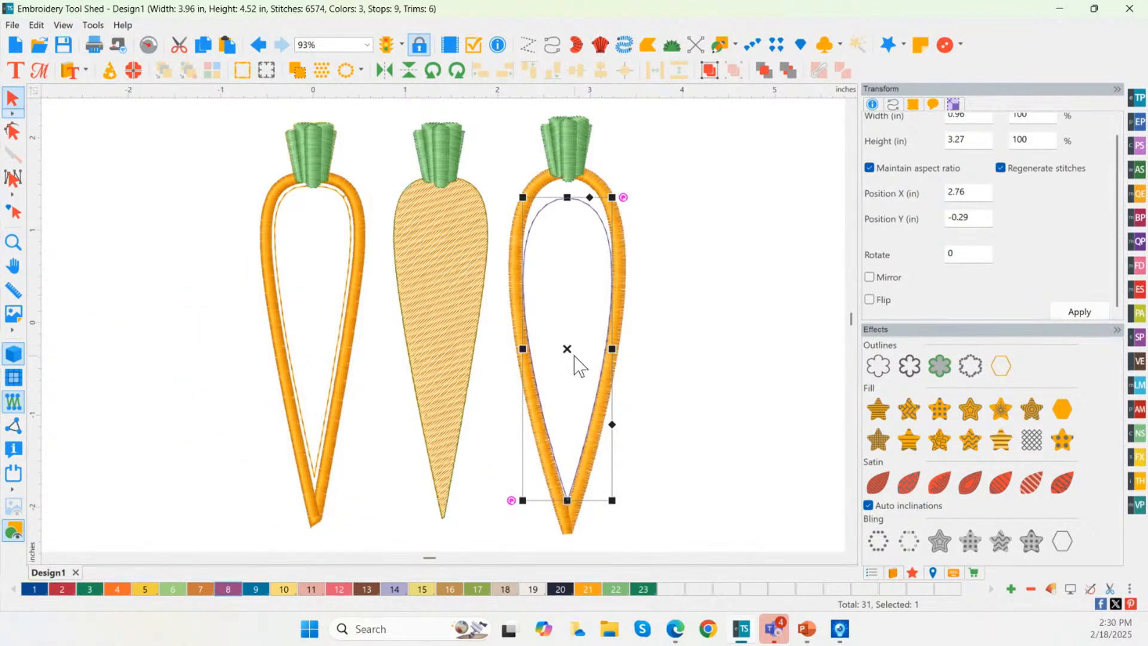
pyautogui.moveTo(574, 359); pyautogui.dragTo(577, 349)
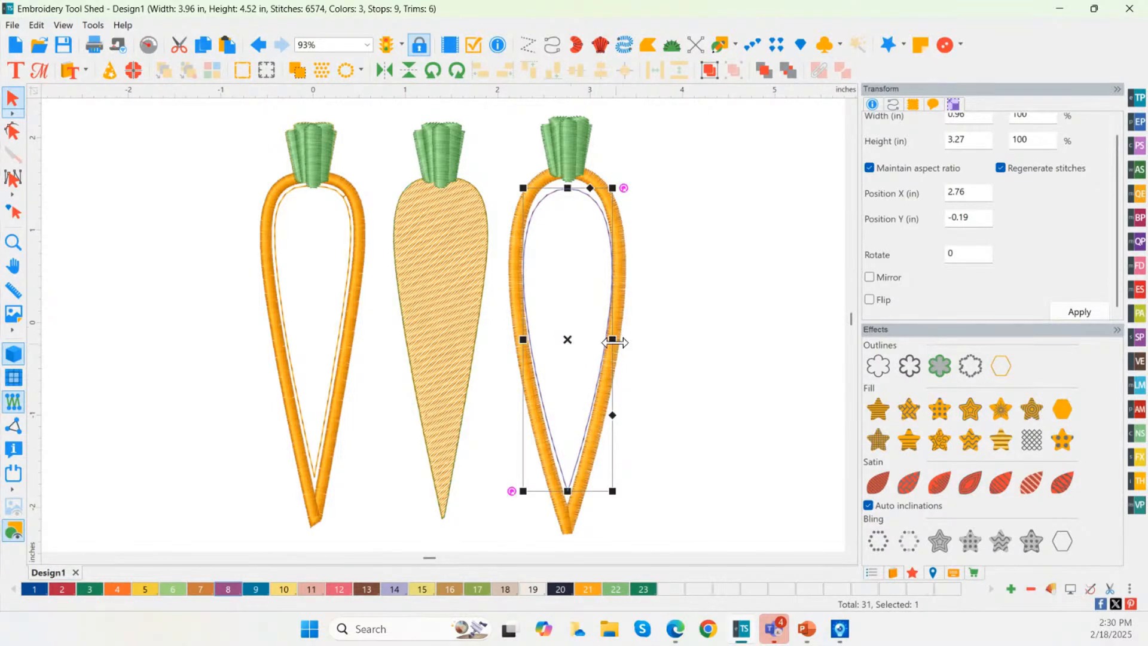
pyautogui.moveTo(613, 341); pyautogui.dragTo(574, 345)
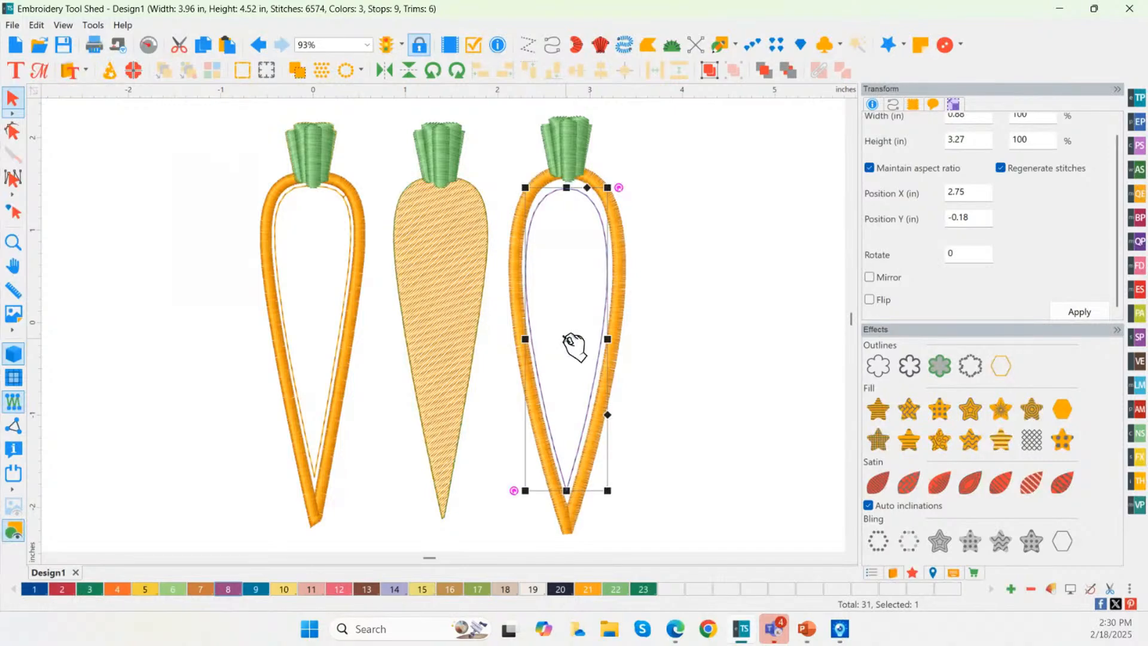
# Step: Stretch the top of the purple run outline slightly upward inside the third carrot's applique border
pyautogui.click(660, 364)
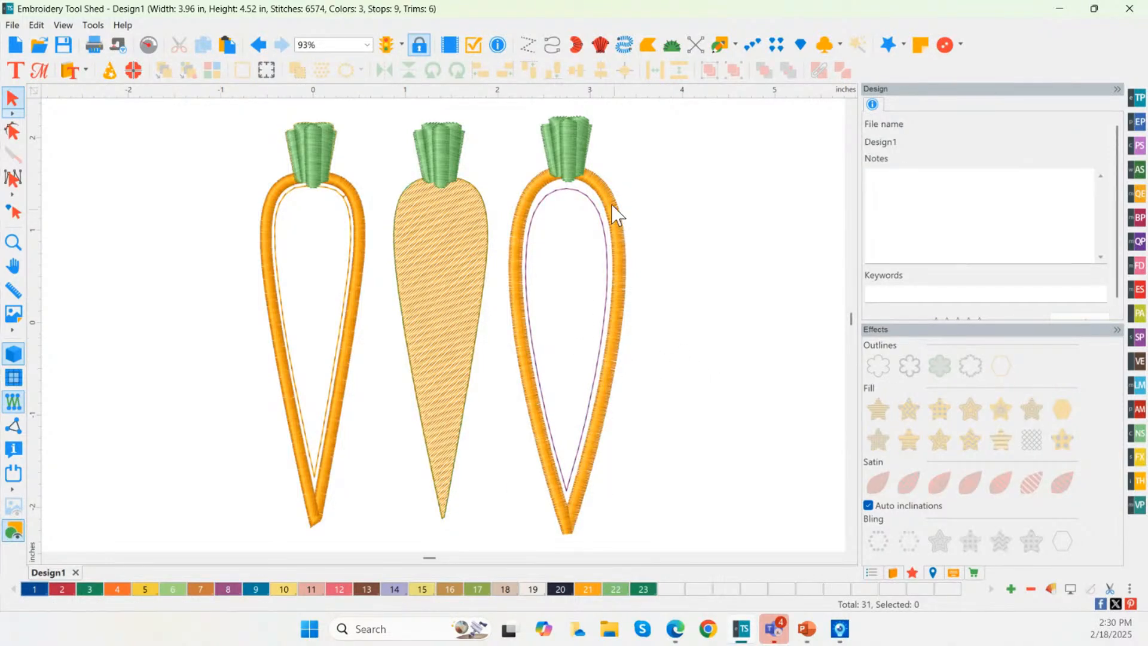
pyautogui.click(562, 190)
pyautogui.moveTo(568, 190); pyautogui.dragTo(571, 183)
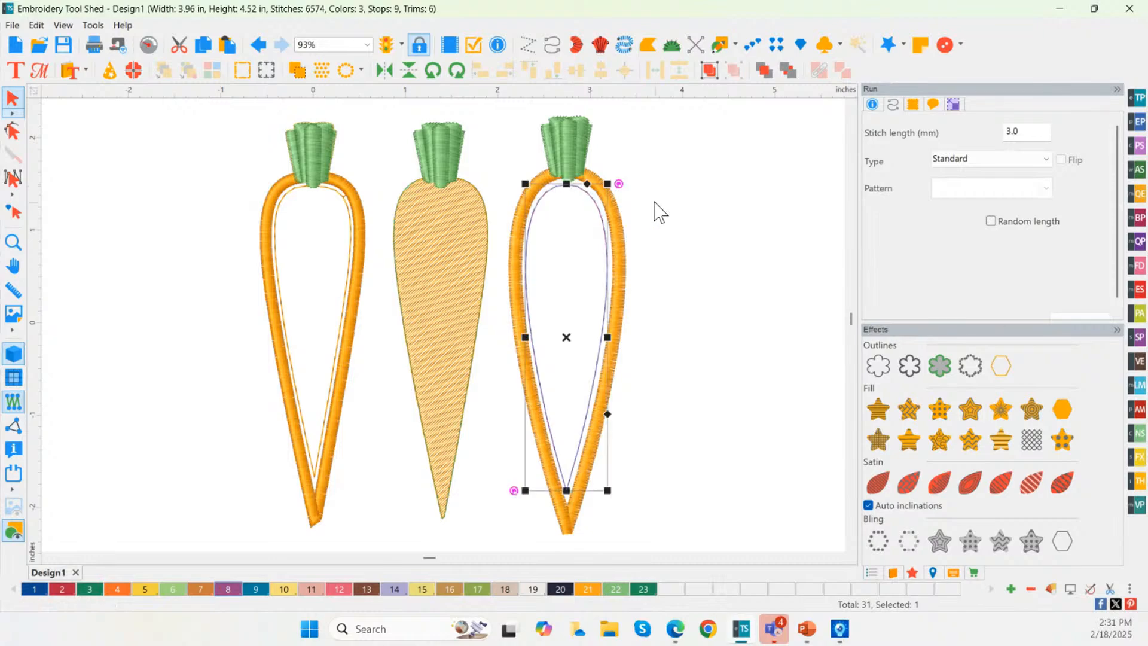
pyautogui.click(659, 210)
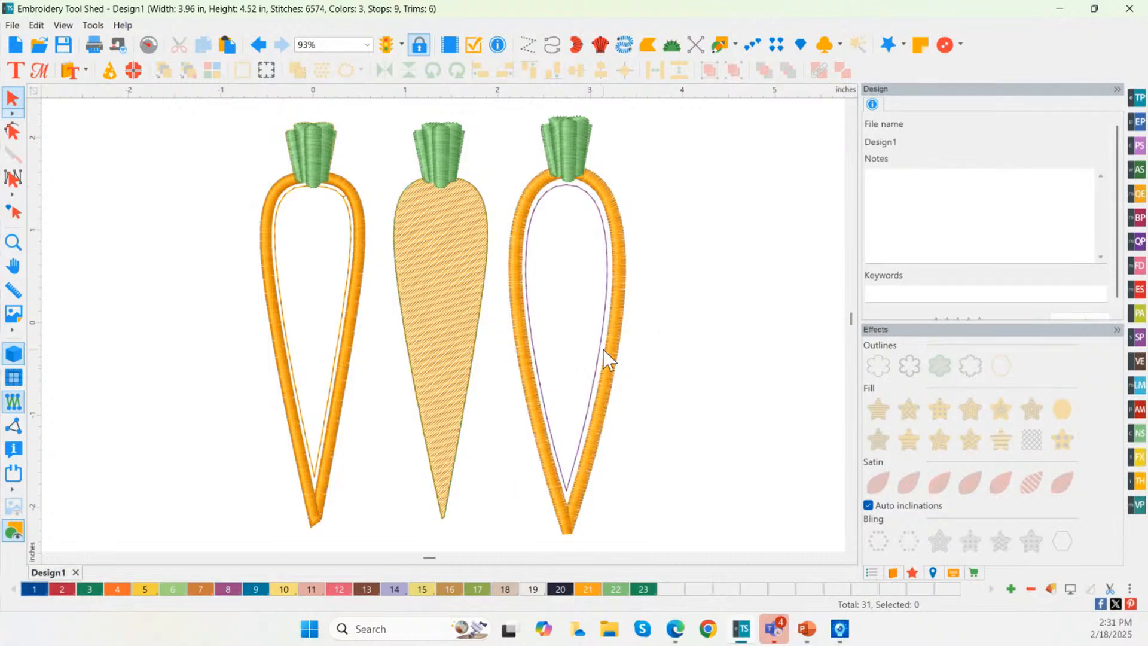
pyautogui.click(535, 201)
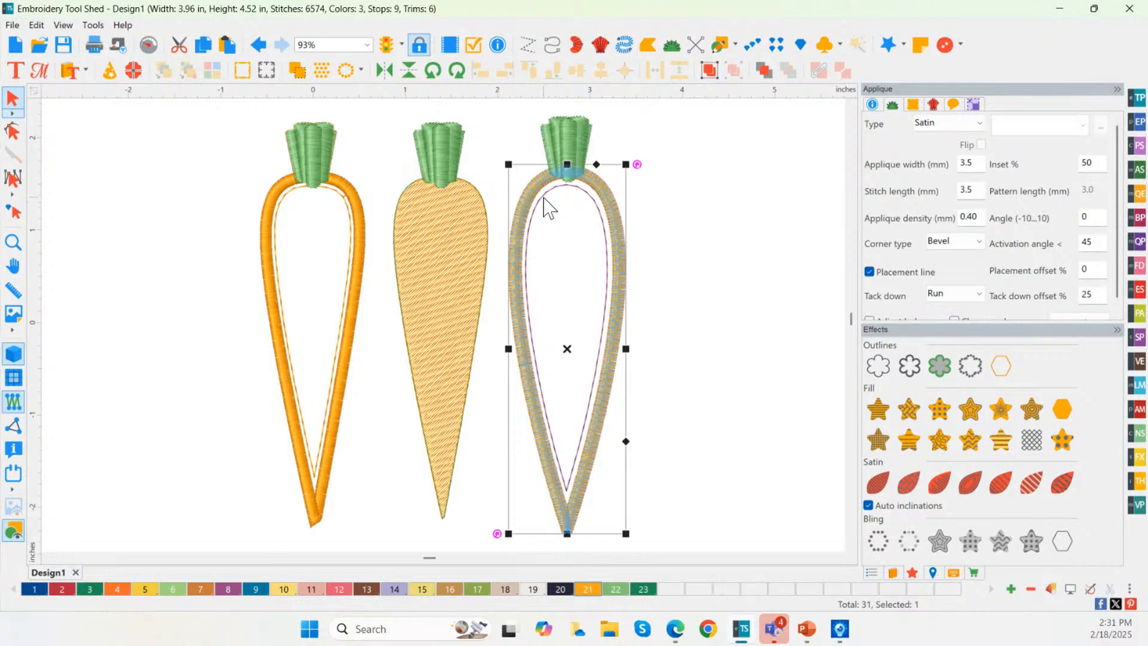
pyautogui.click(547, 200)
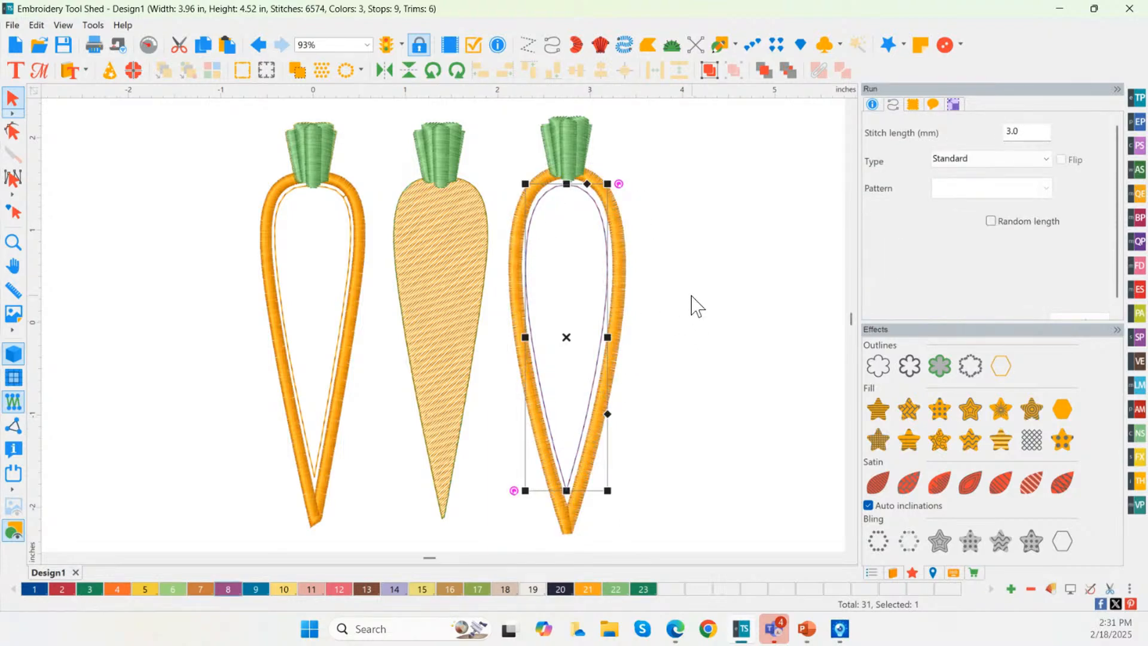
pyautogui.click(675, 290)
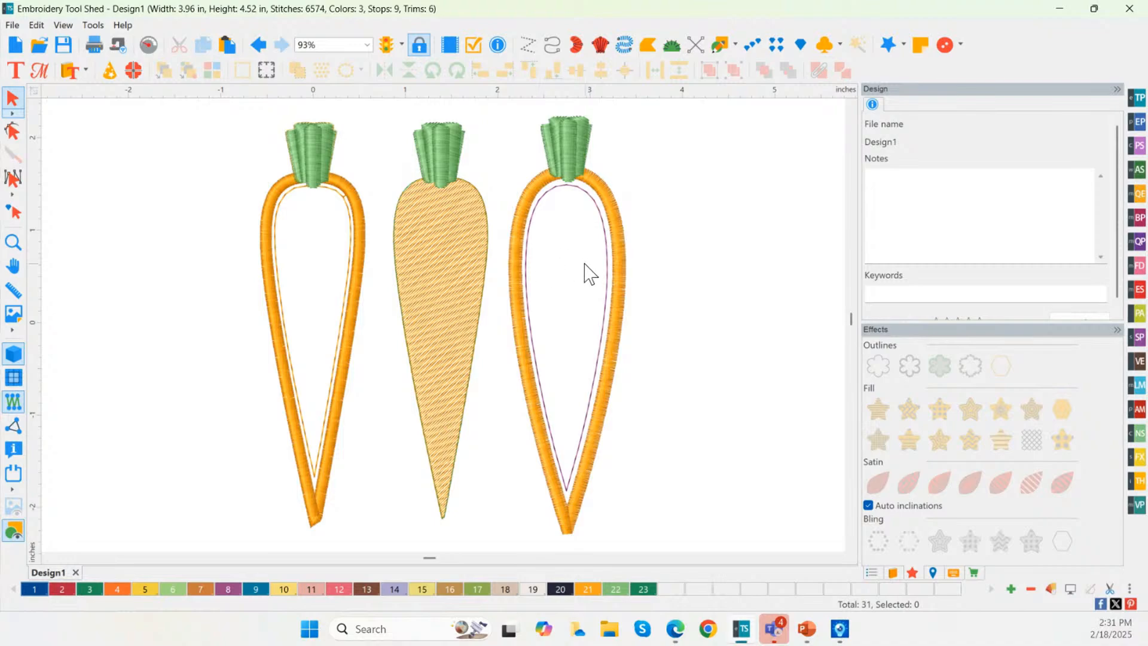
# Step: Undo the fitting and scaling changes made to the purple run outline on the third carrot
pyautogui.click(601, 186)
pyautogui.click(580, 194)
pyautogui.click(569, 189)
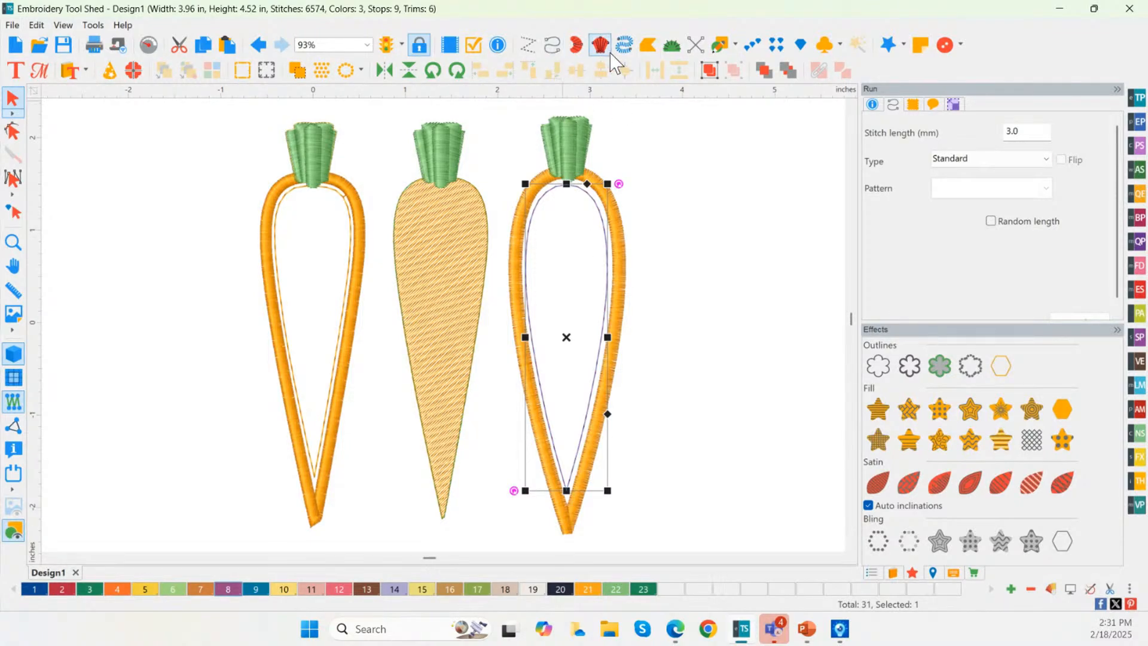
pyautogui.click(258, 45)
pyautogui.click(258, 46)
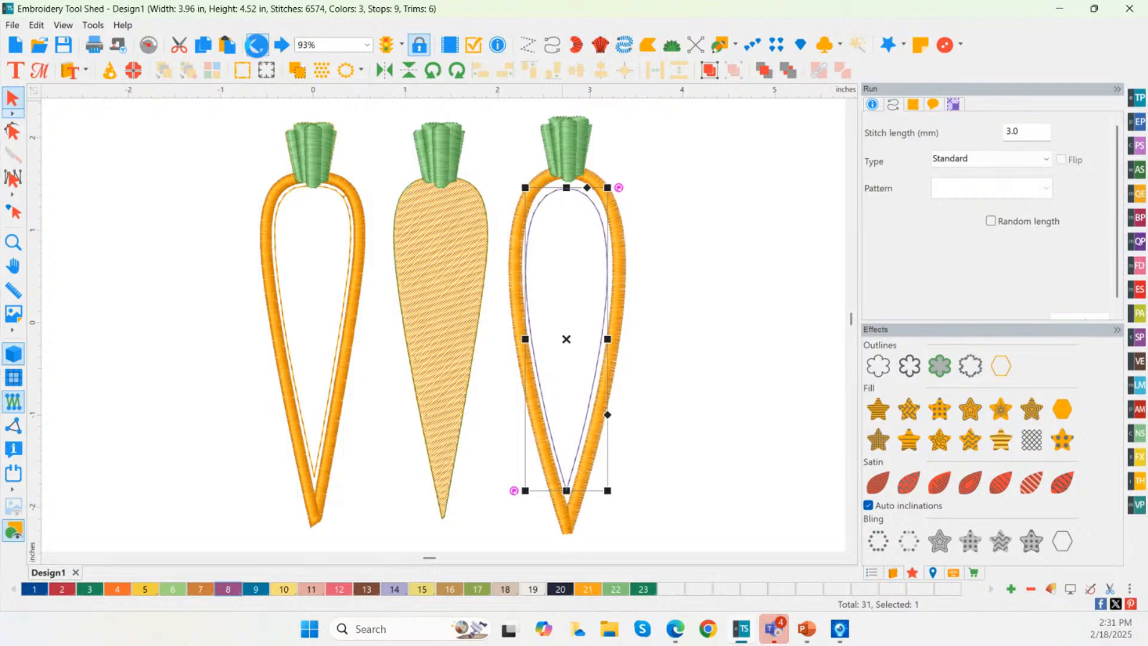
pyautogui.click(258, 45)
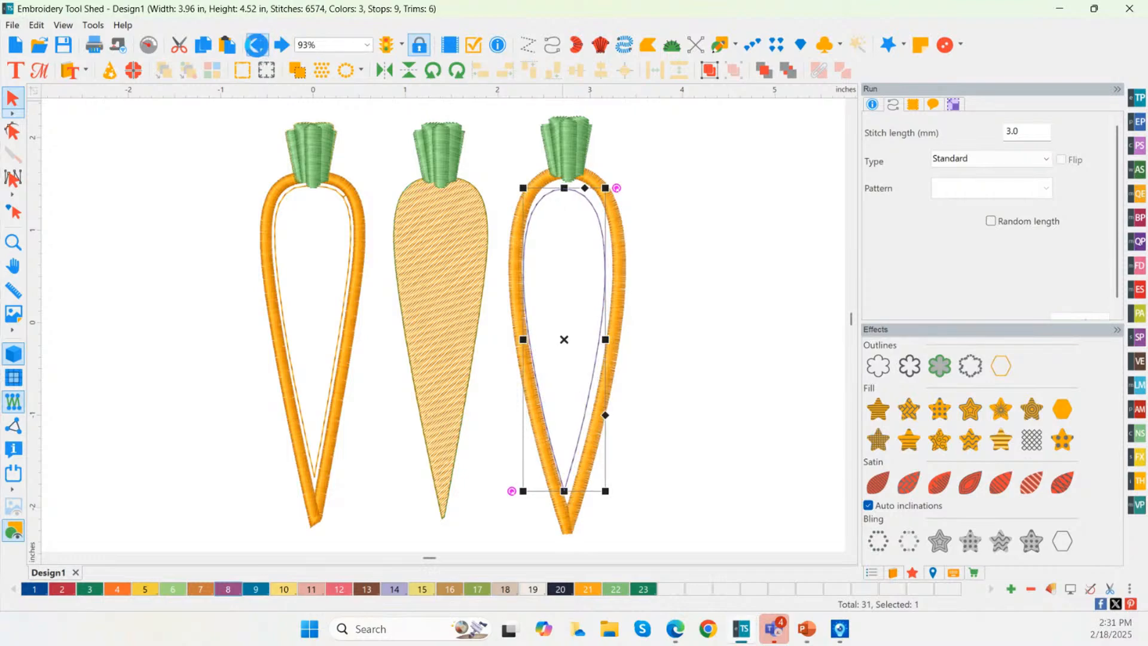
pyautogui.click(257, 45)
pyautogui.click(257, 45)
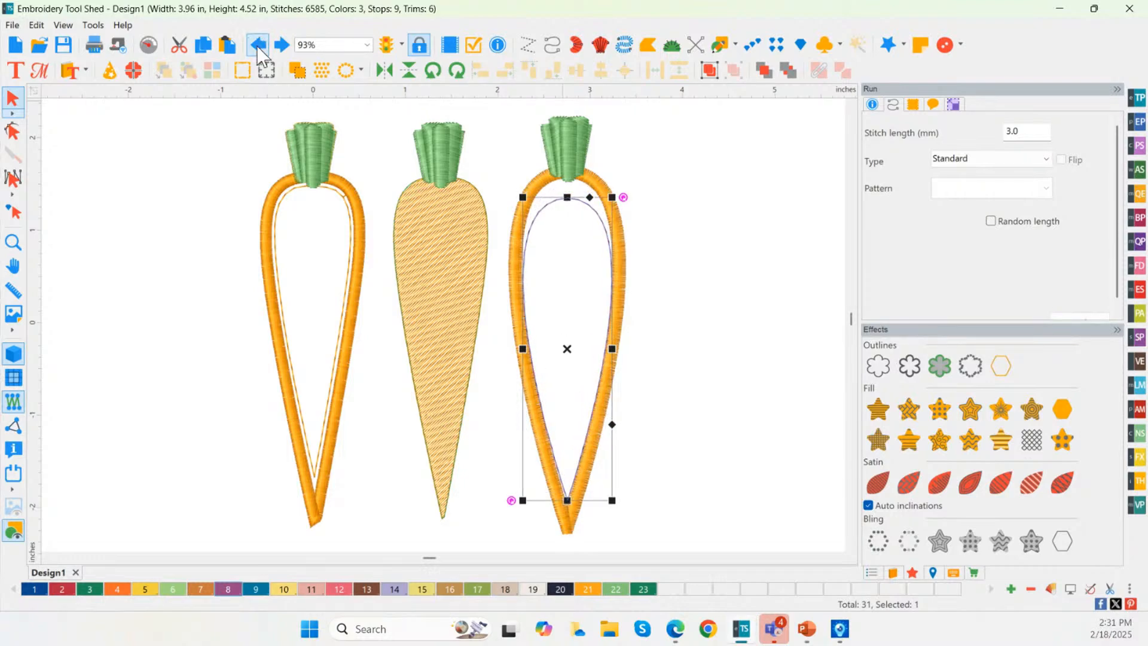
pyautogui.click(257, 46)
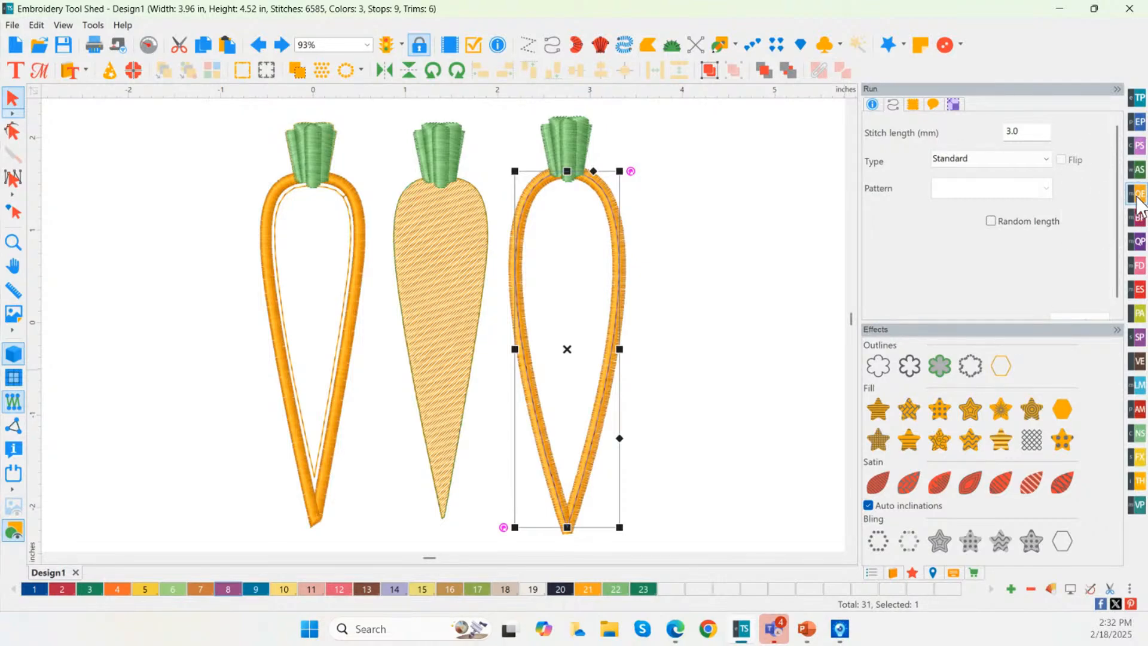
# Step: Convert the purple run outline on the third carrot into a texture fill with motif 103
pyautogui.click(1137, 197)
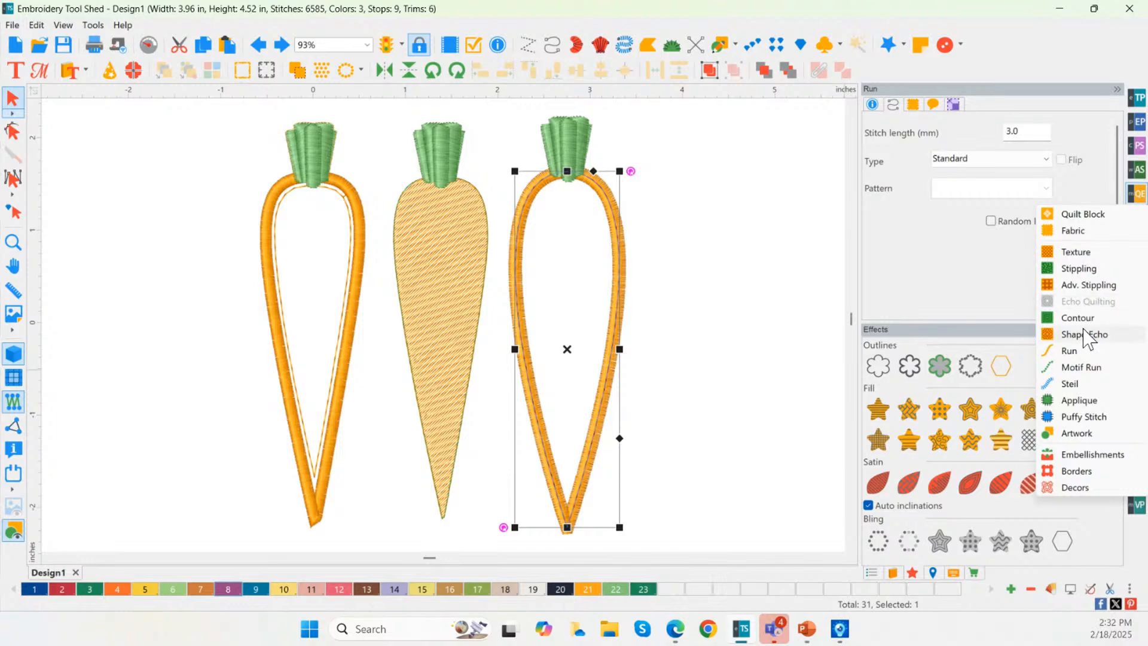
pyautogui.click(1072, 253)
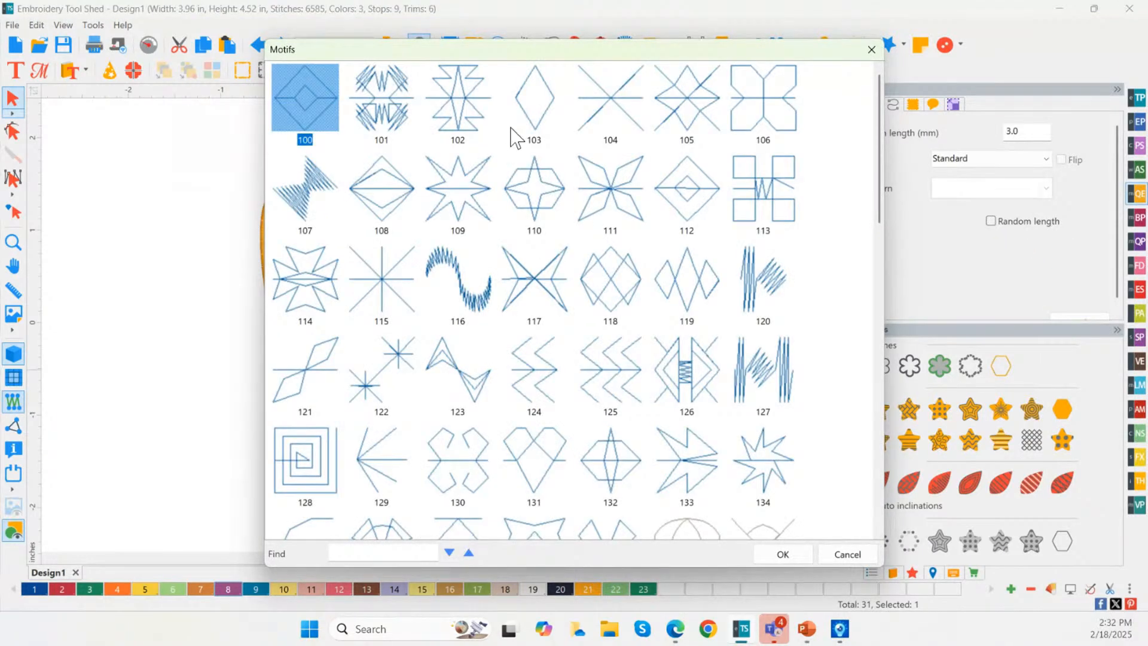
pyautogui.doubleClick(529, 120)
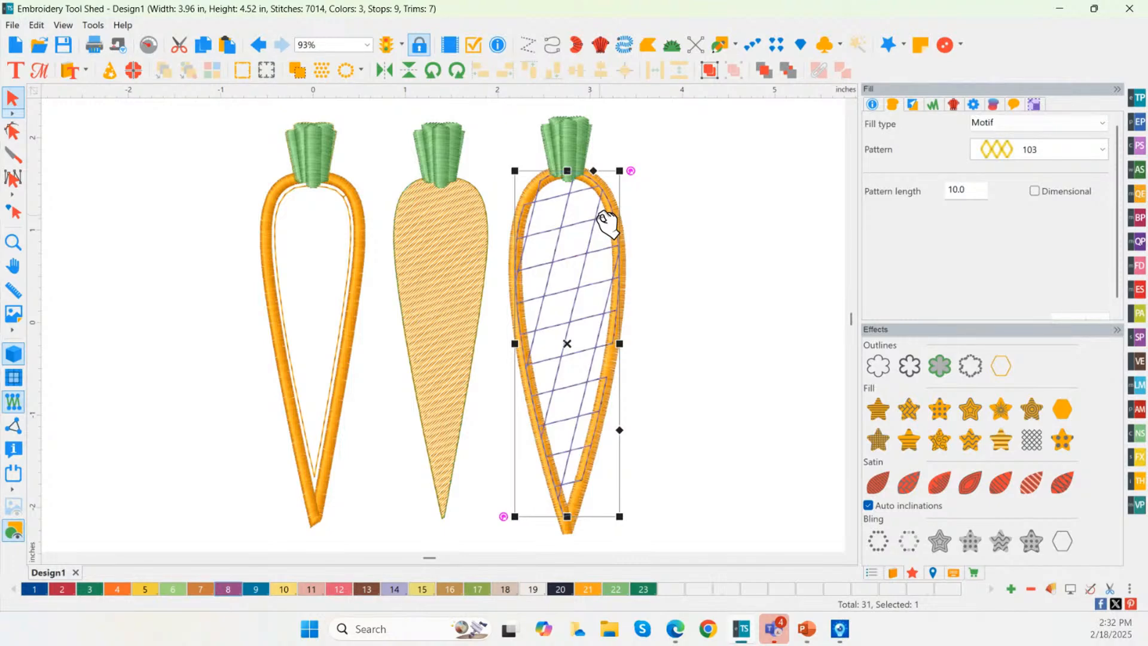
# Step: Try pattern lengths of 3.0 and 1.0 on the third carrot's purple motif fill
pyautogui.click(638, 231)
pyautogui.click(585, 265)
pyautogui.doubleClick(957, 190)
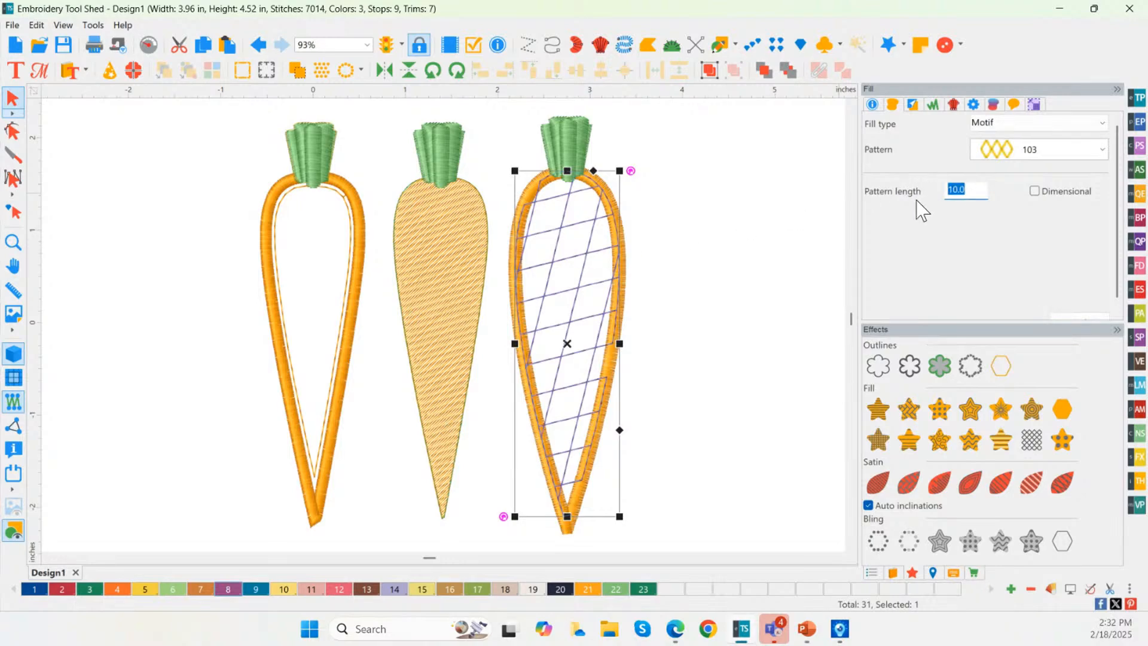
pyautogui.write('3')
pyautogui.click(1076, 315)
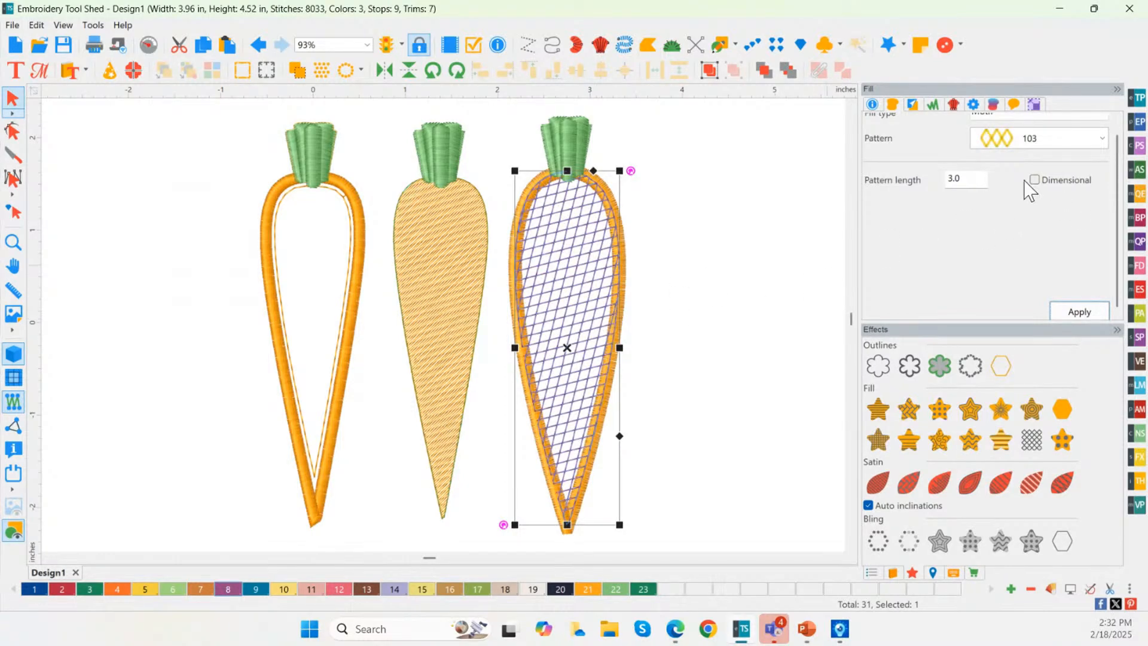
pyautogui.click(957, 178)
pyautogui.write('1')
pyautogui.click(1080, 315)
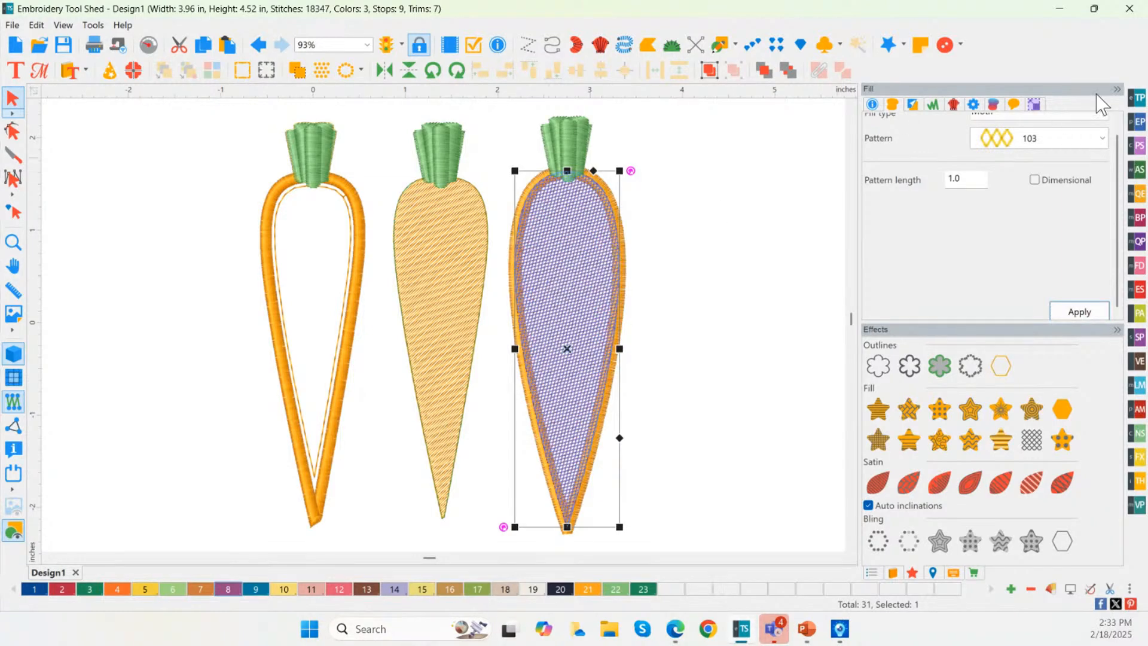
# Step: Change the third carrot's purple fill to motif pattern 104 with a pattern length of 2.0
pyautogui.click(1063, 143)
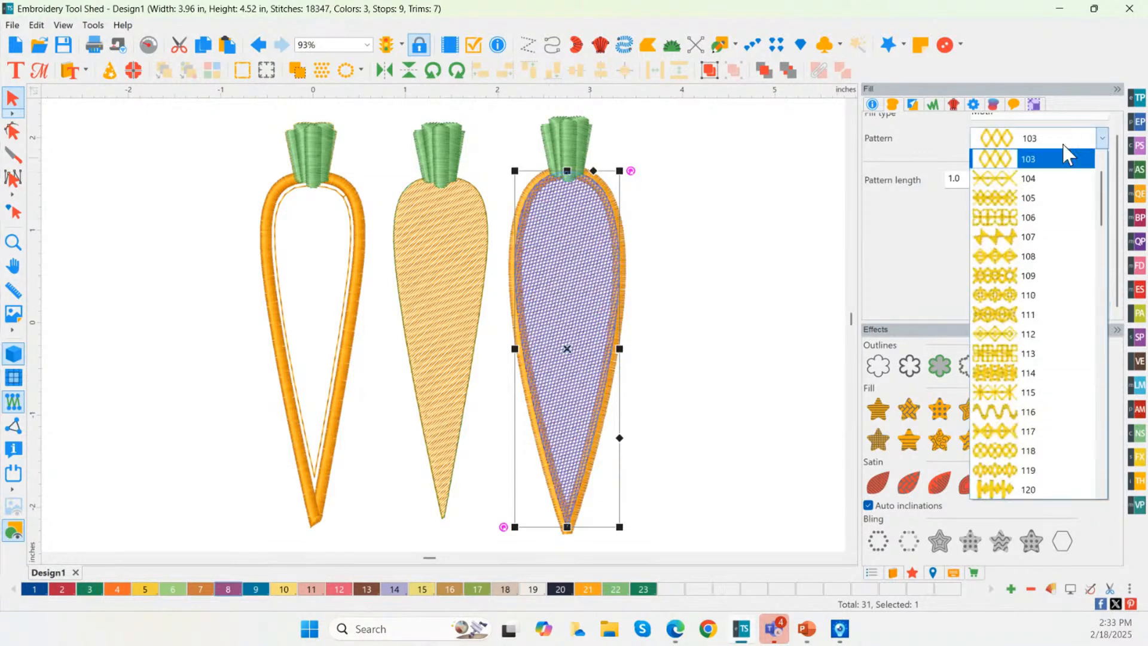
pyautogui.click(1053, 178)
pyautogui.click(1079, 311)
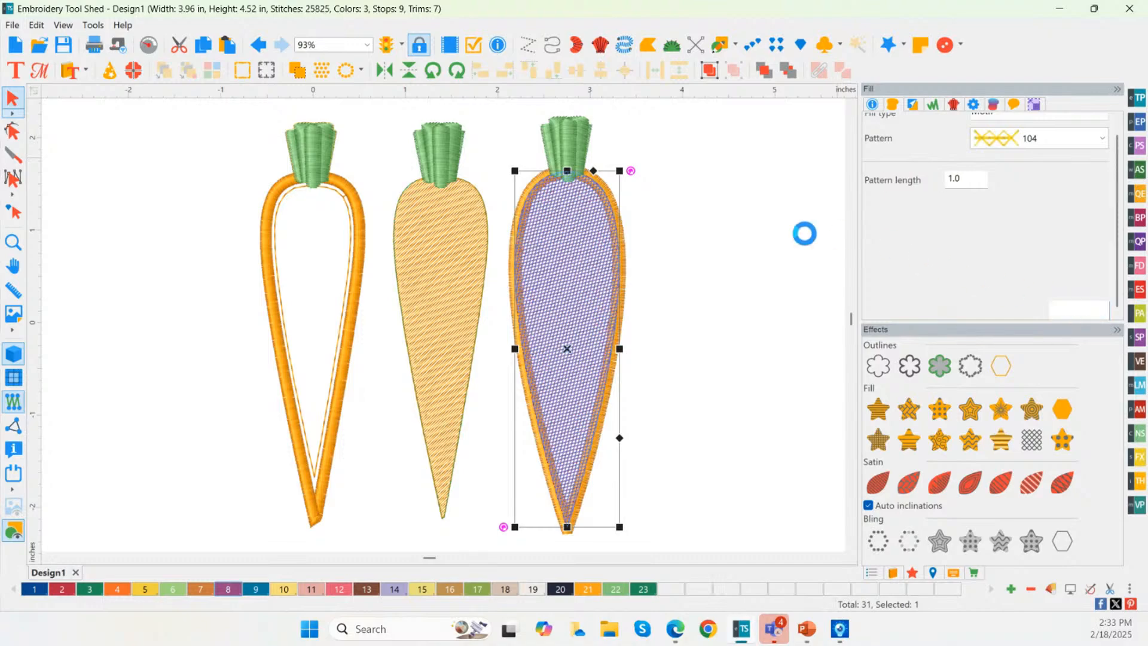
pyautogui.moveTo(975, 178); pyautogui.dragTo(936, 184)
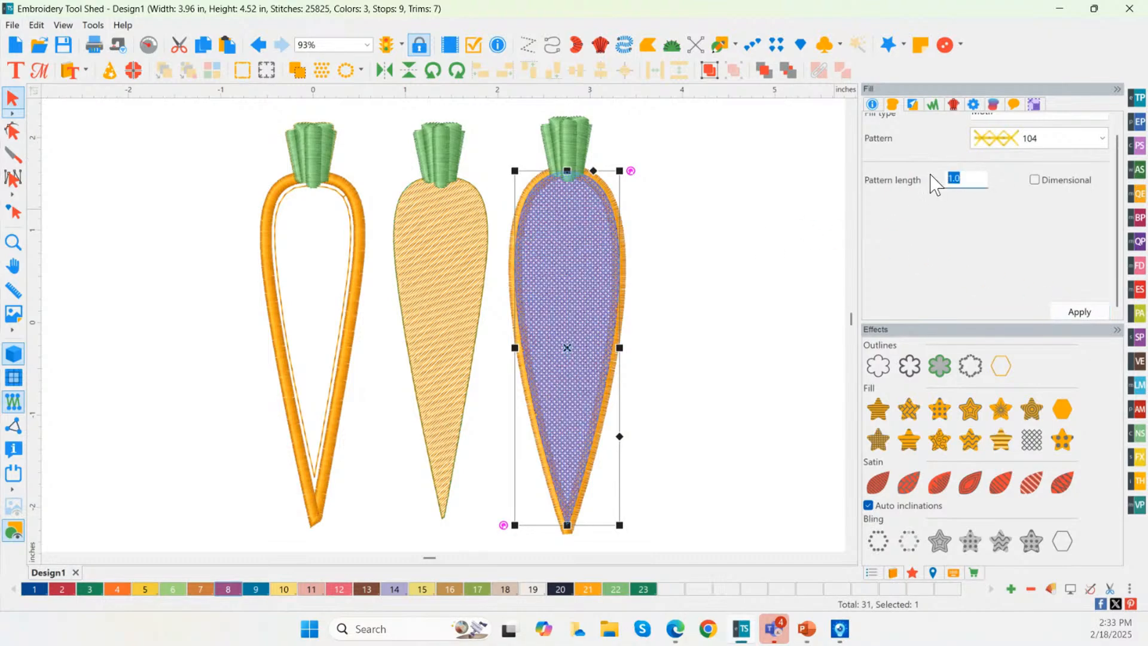
pyautogui.write('2.0')
pyautogui.click(1079, 312)
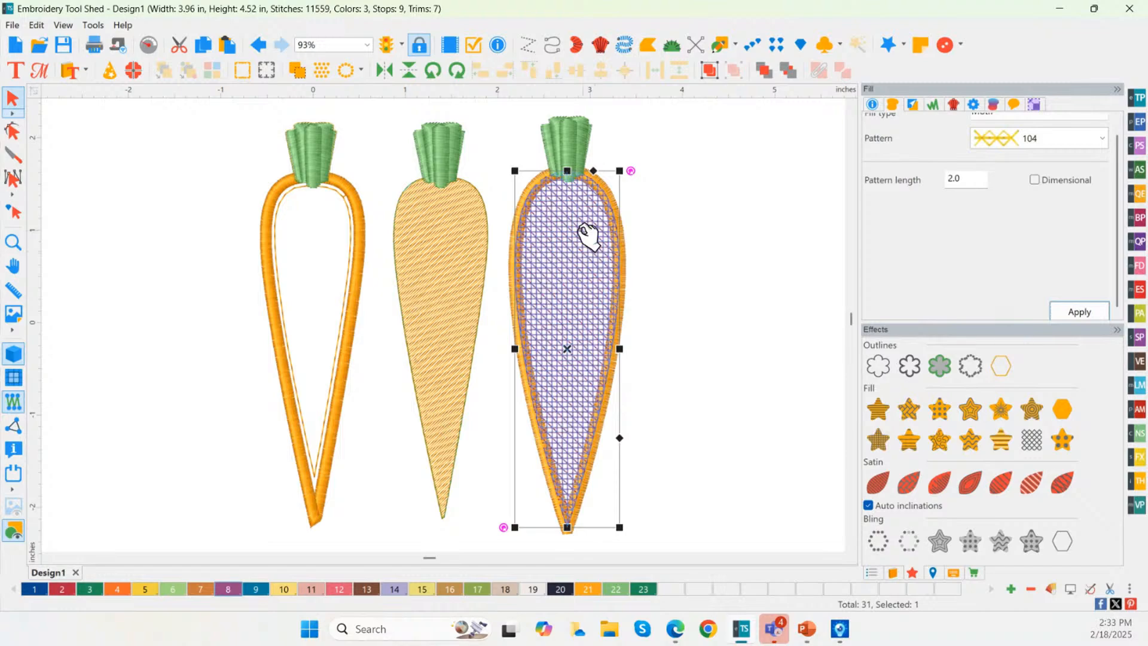
pyautogui.click(631, 226)
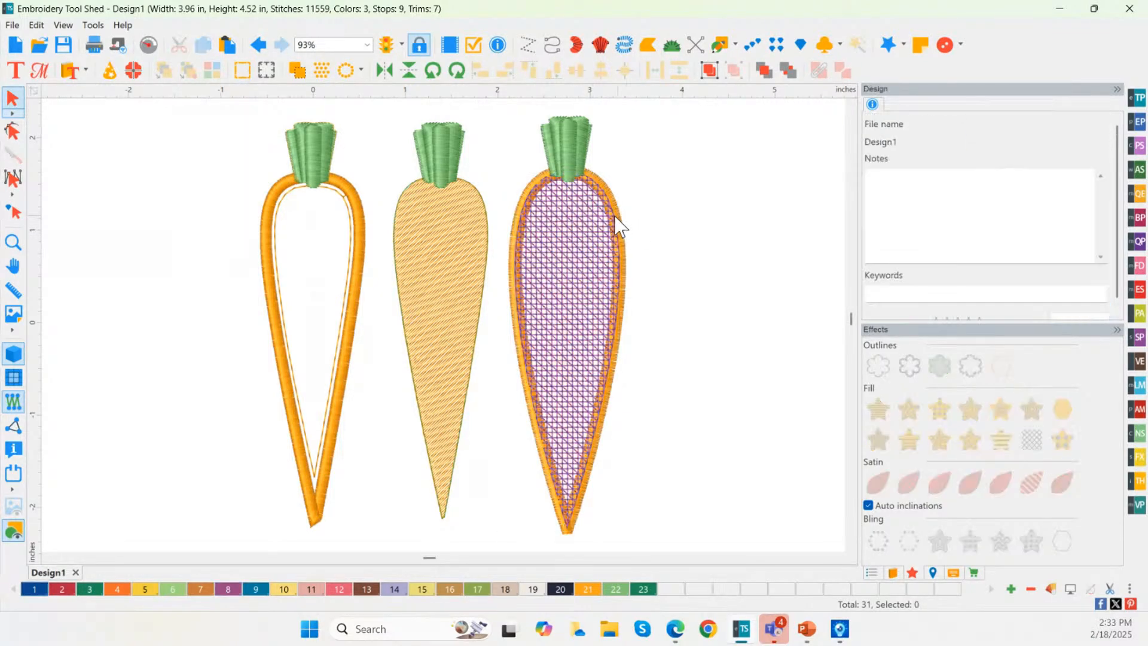
# Step: Send the purple motif fill behind the third carrot's satin applique border and delete that border
pyautogui.click(597, 226)
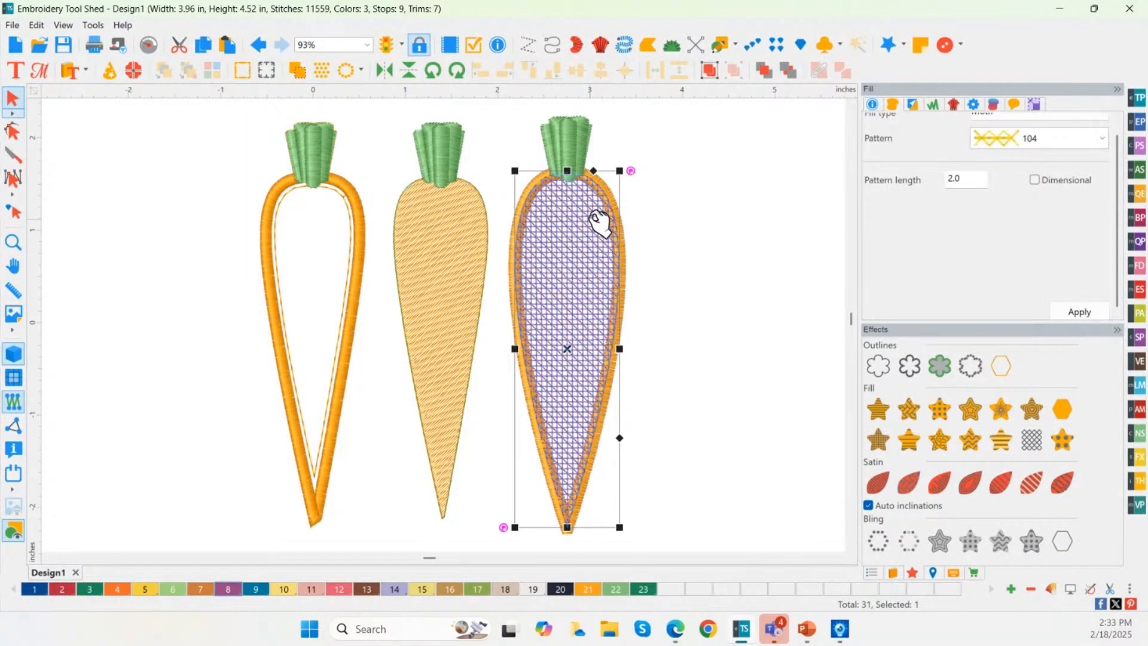
pyautogui.click(788, 71)
pyautogui.click(616, 207)
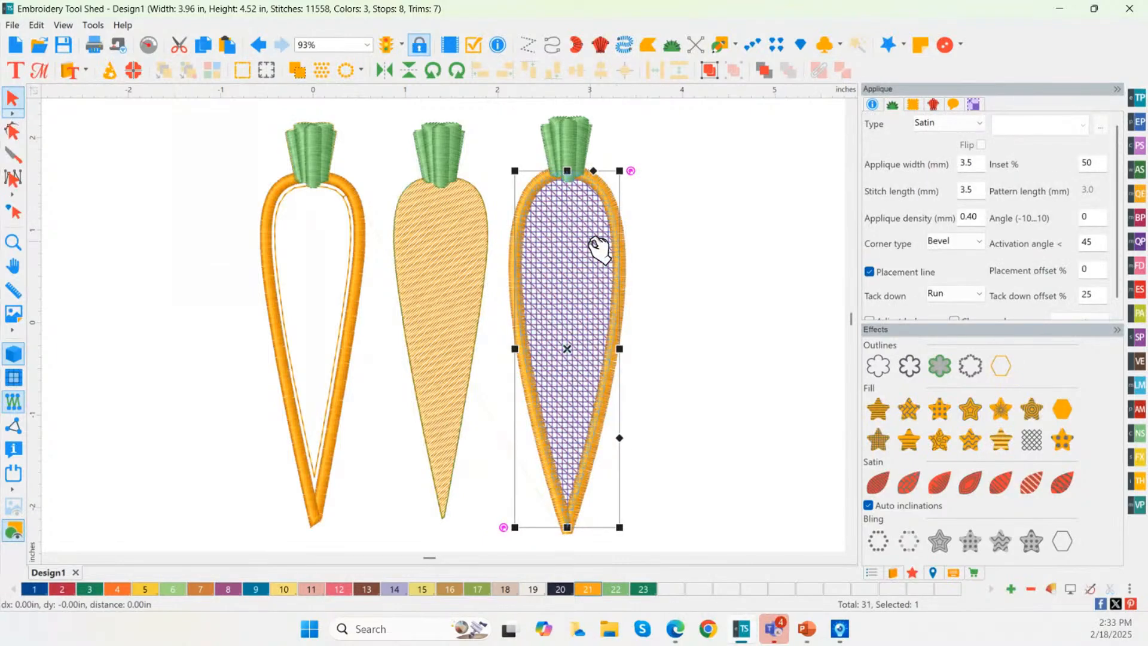
pyautogui.click(622, 220)
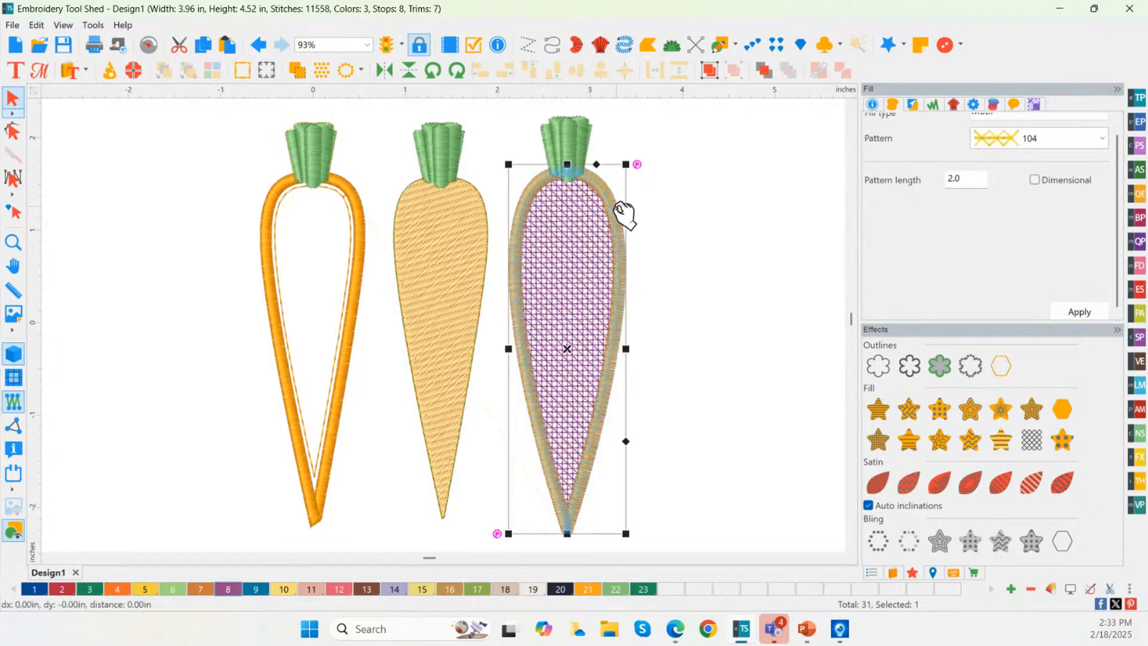
pyautogui.press('Delete')
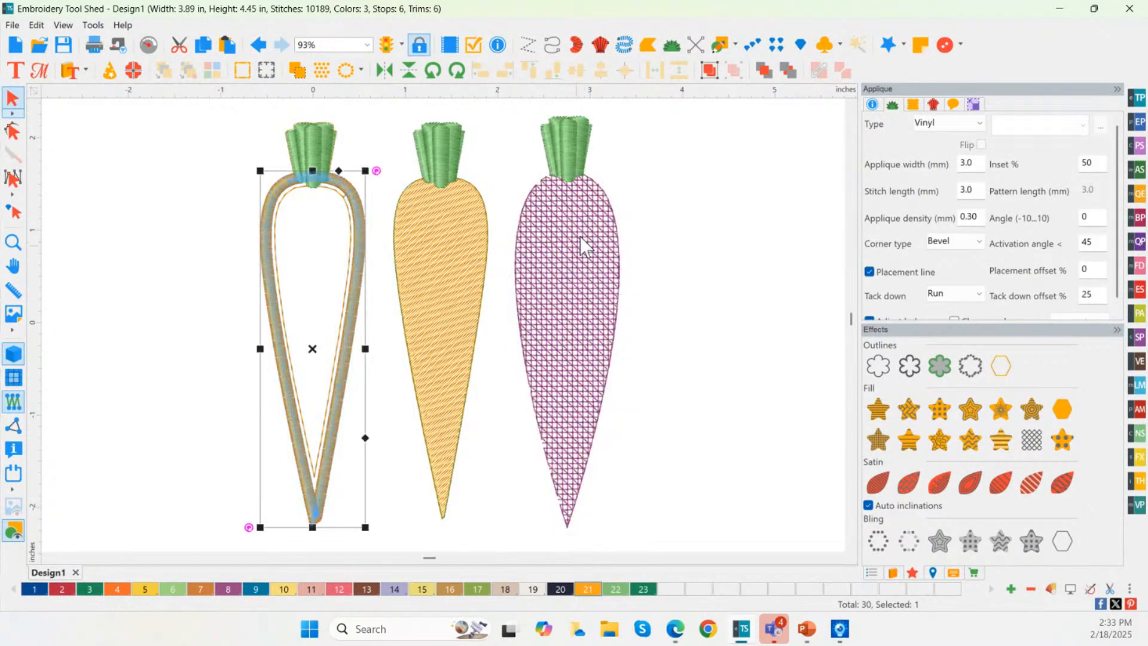
# Step: Recolor the third carrot's motif fill to thread color 21
pyautogui.click(563, 246)
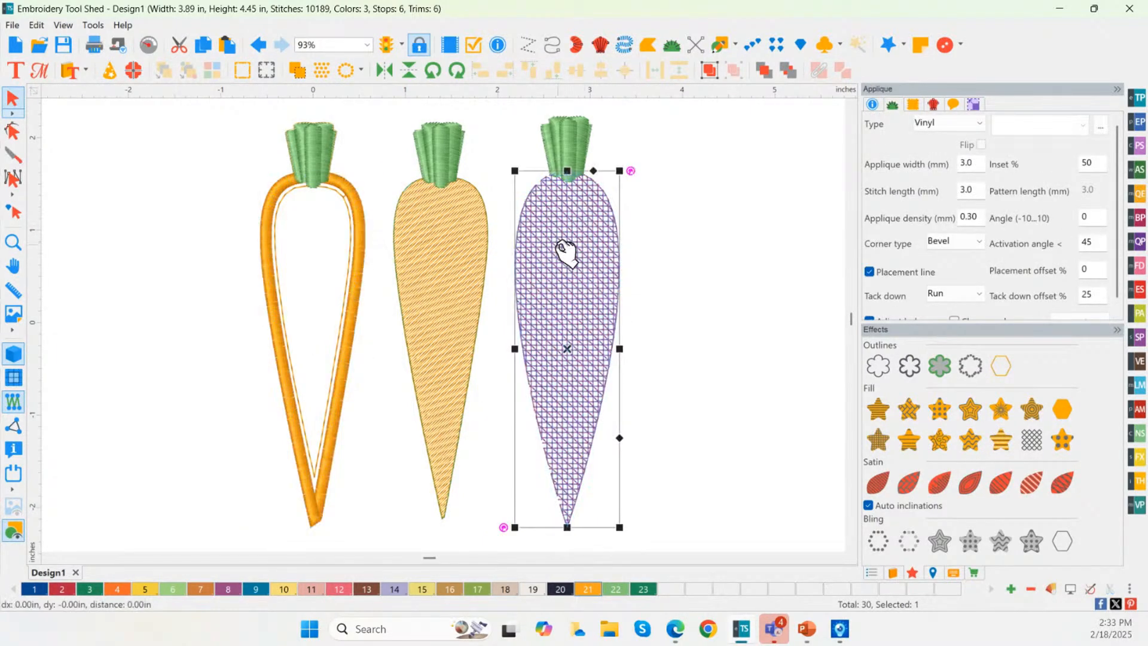
pyautogui.click(587, 589)
pyautogui.click(753, 305)
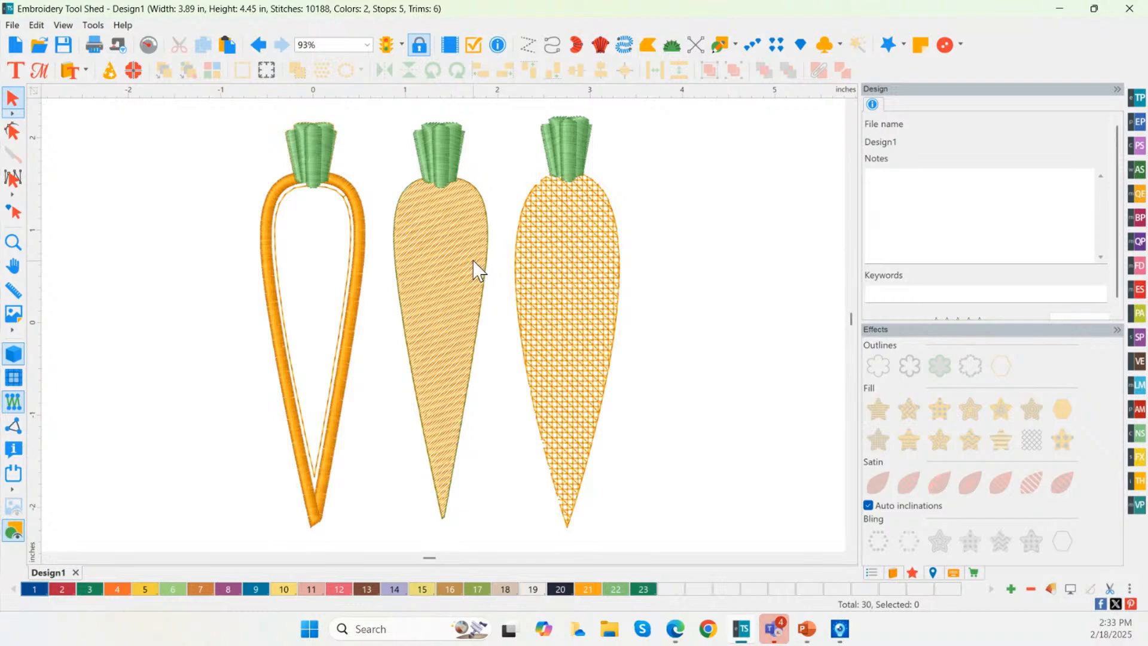
# Step: Try a Shape Echo fill with the circle shape 100 on the third carrot
pyautogui.click(602, 273)
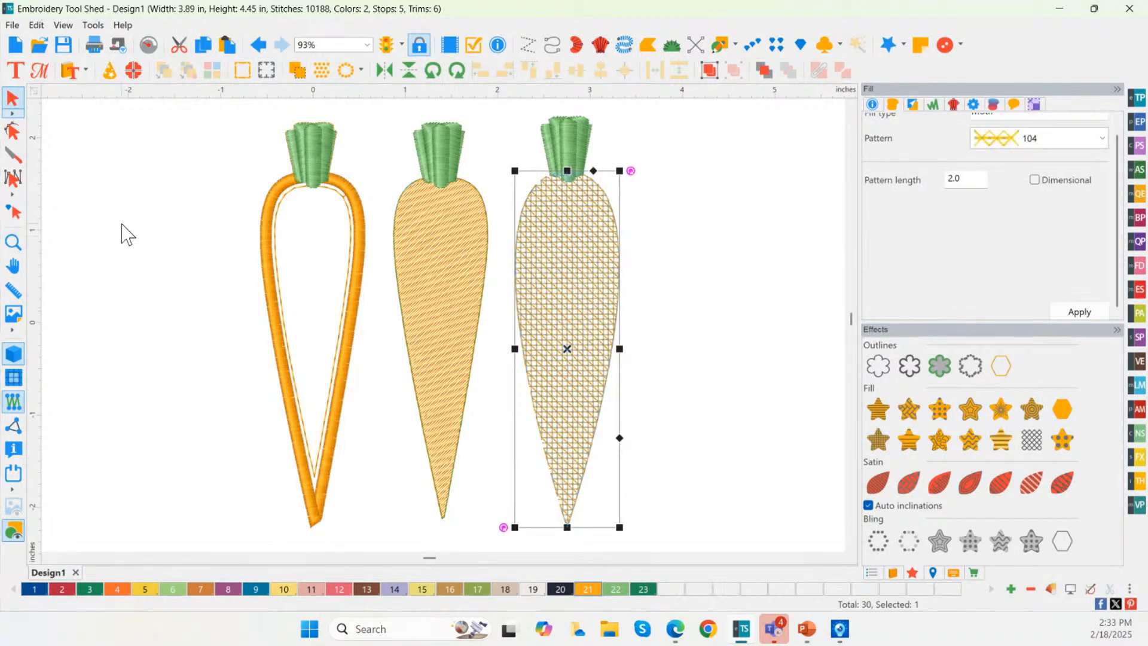
pyautogui.click(13, 242)
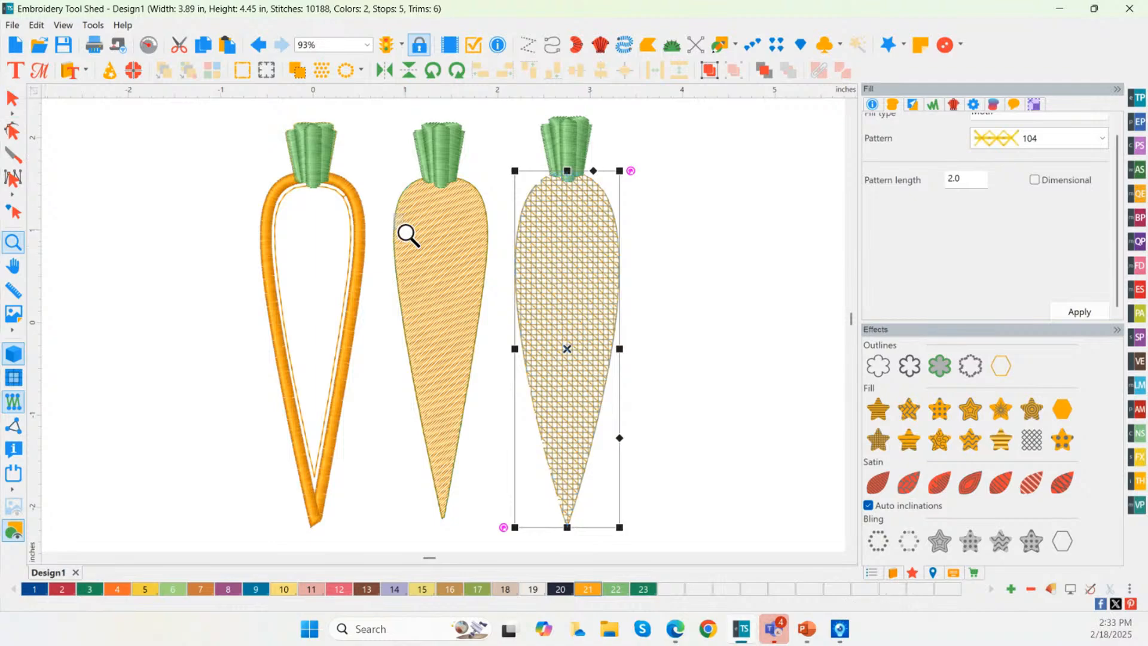
pyautogui.moveTo(409, 235); pyautogui.dragTo(454, 285)
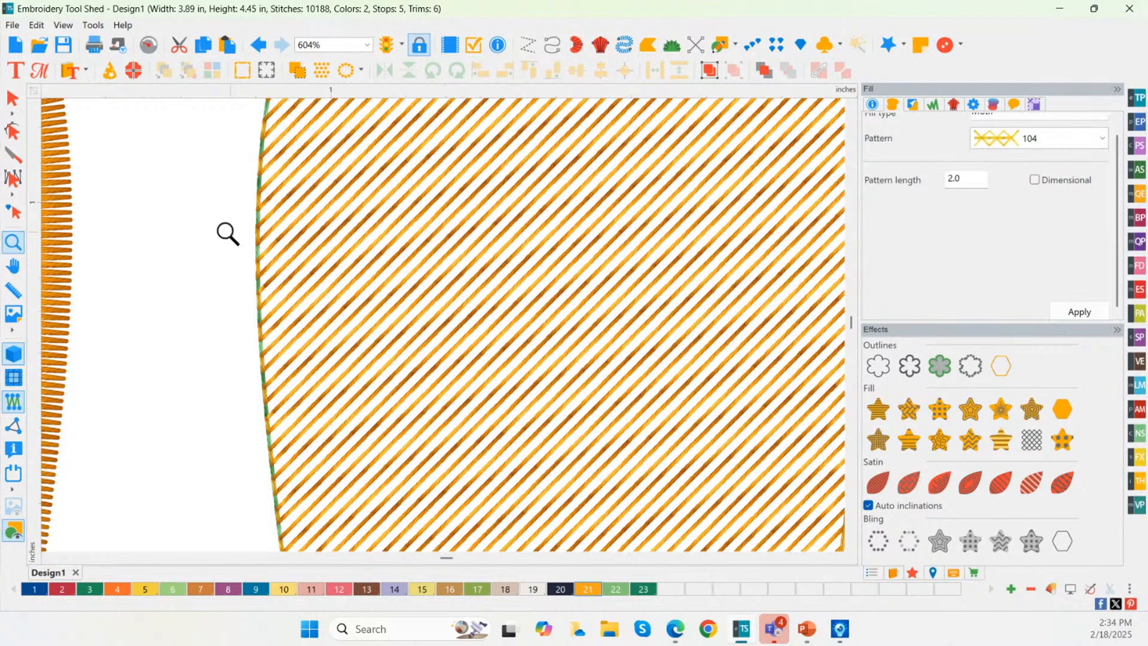
pyautogui.click(13, 243)
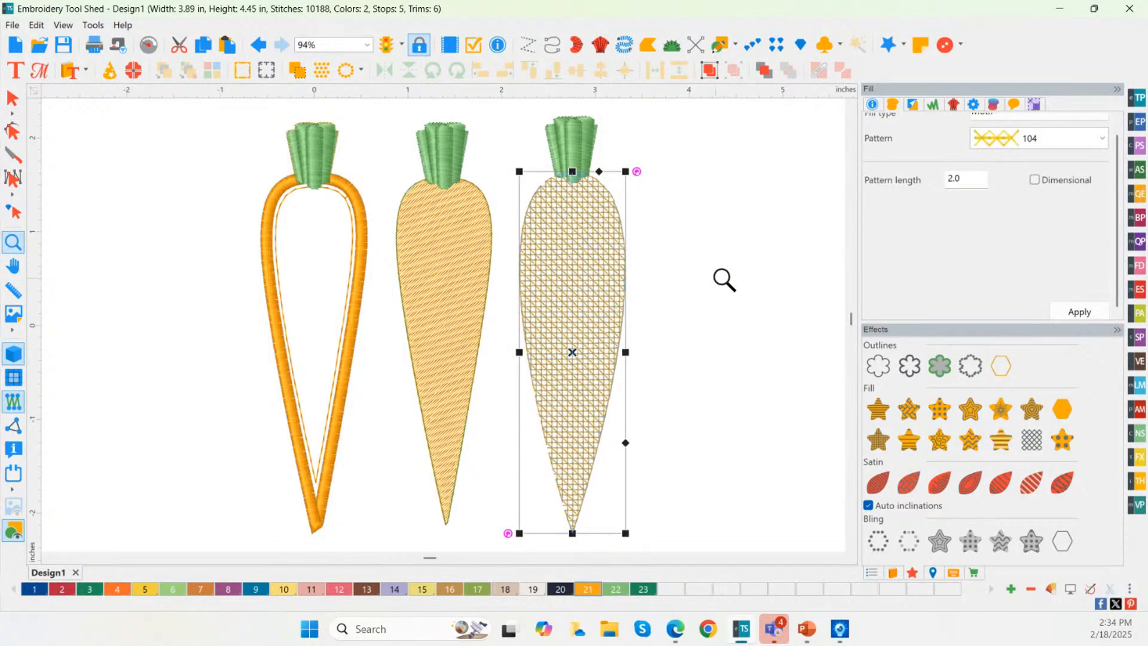
pyautogui.click(1139, 194)
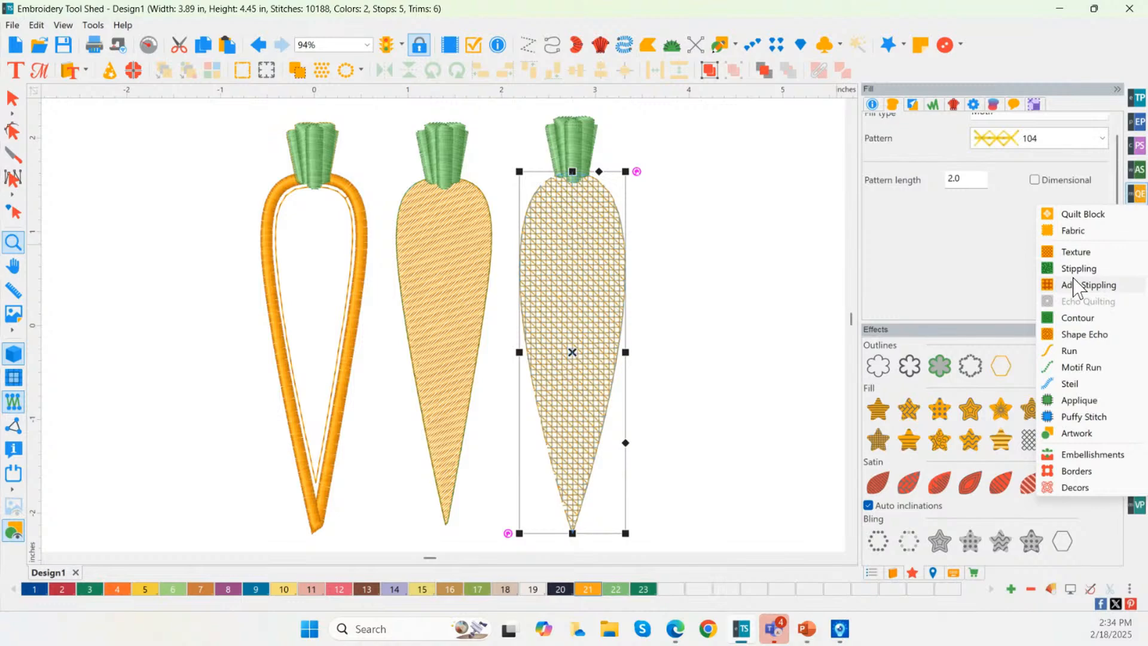
pyautogui.click(1074, 335)
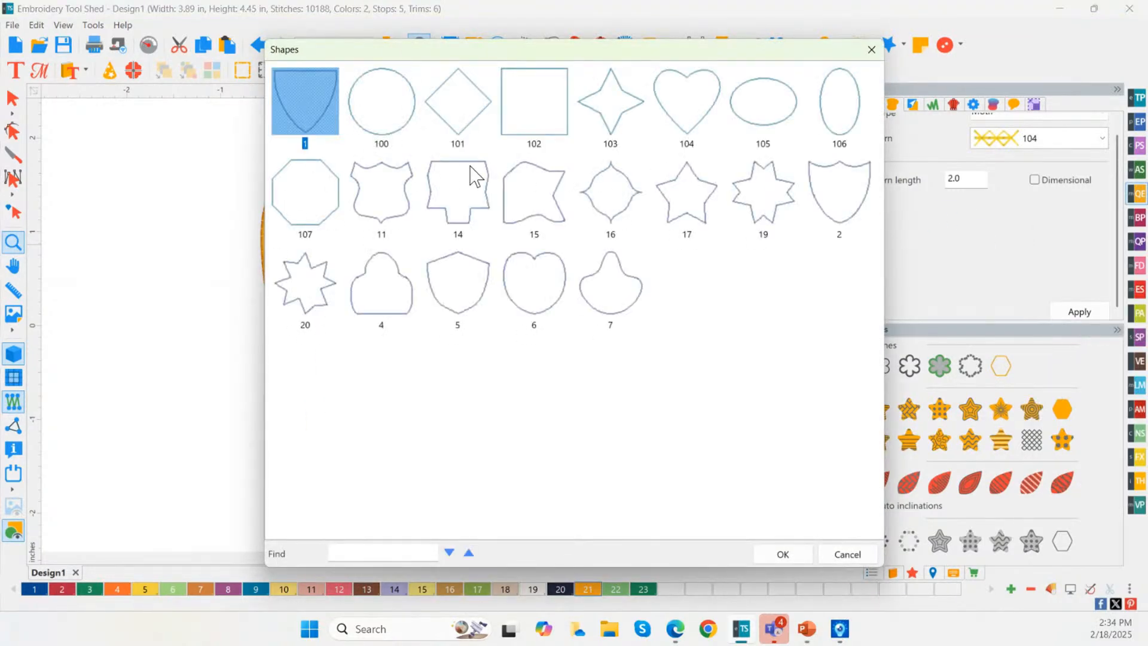
pyautogui.click(372, 111)
pyautogui.click(477, 117)
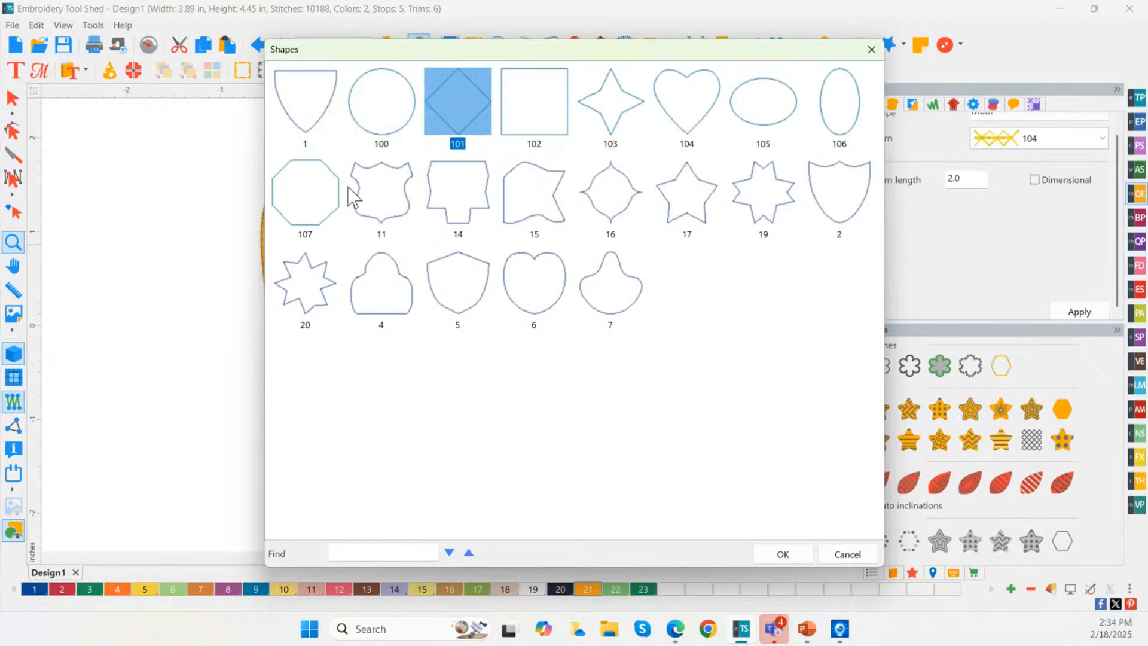
pyautogui.click(608, 132)
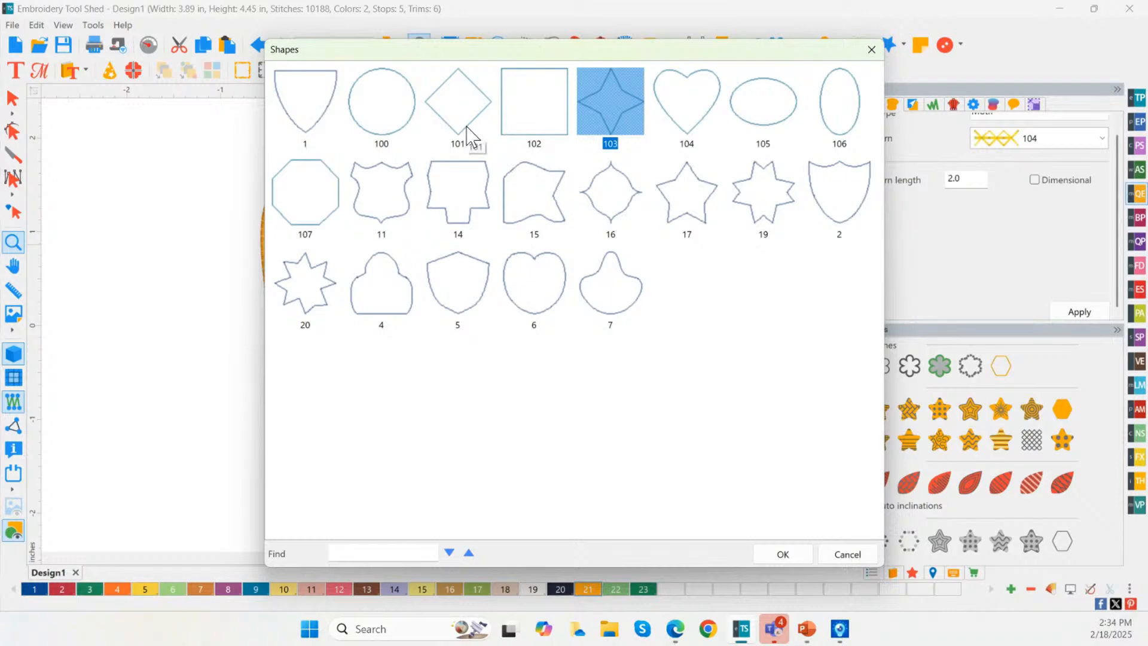
pyautogui.doubleClick(382, 128)
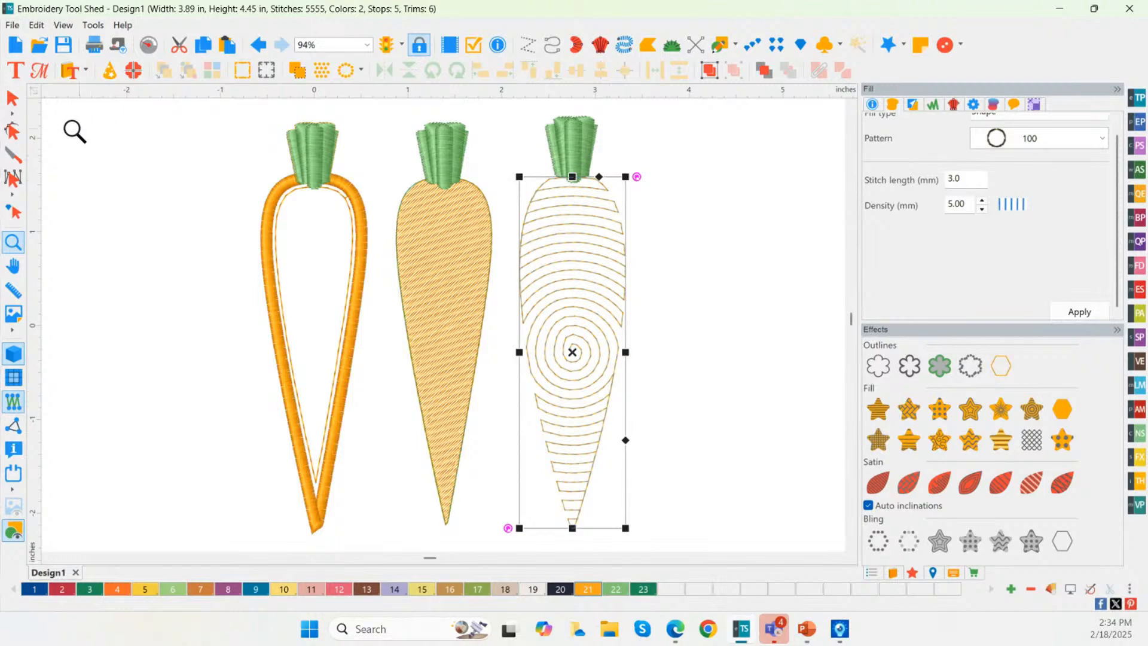
# Step: Move the centre point of the third carrot's echo fill well outside the shape, beyond its upper right
pyautogui.click(20, 137)
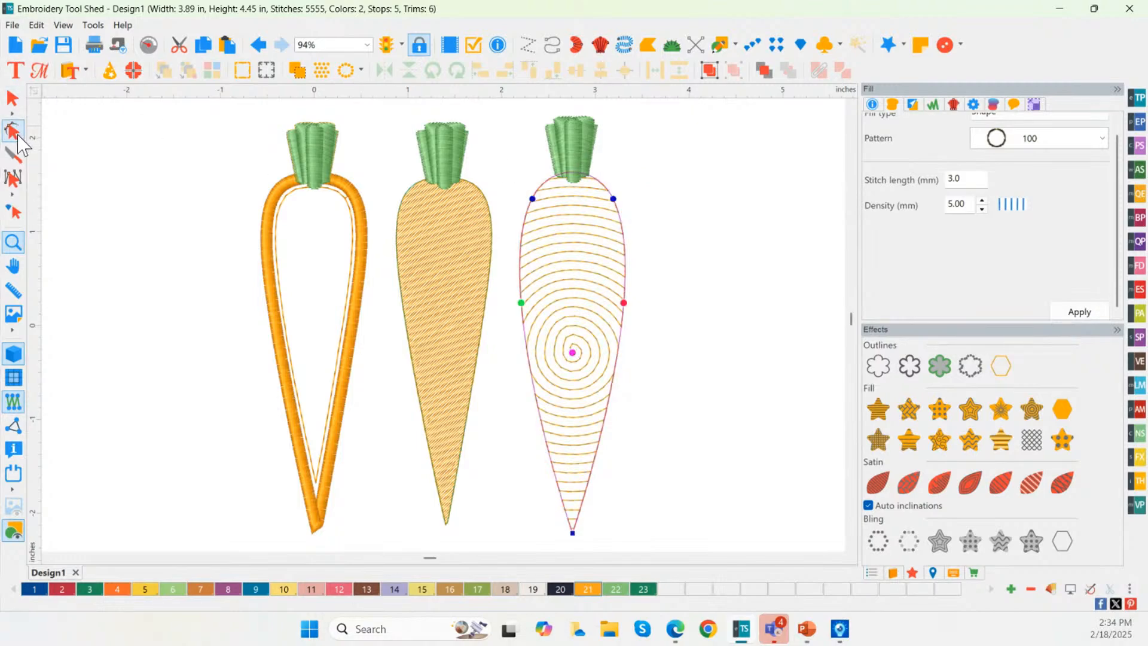
pyautogui.click(572, 352)
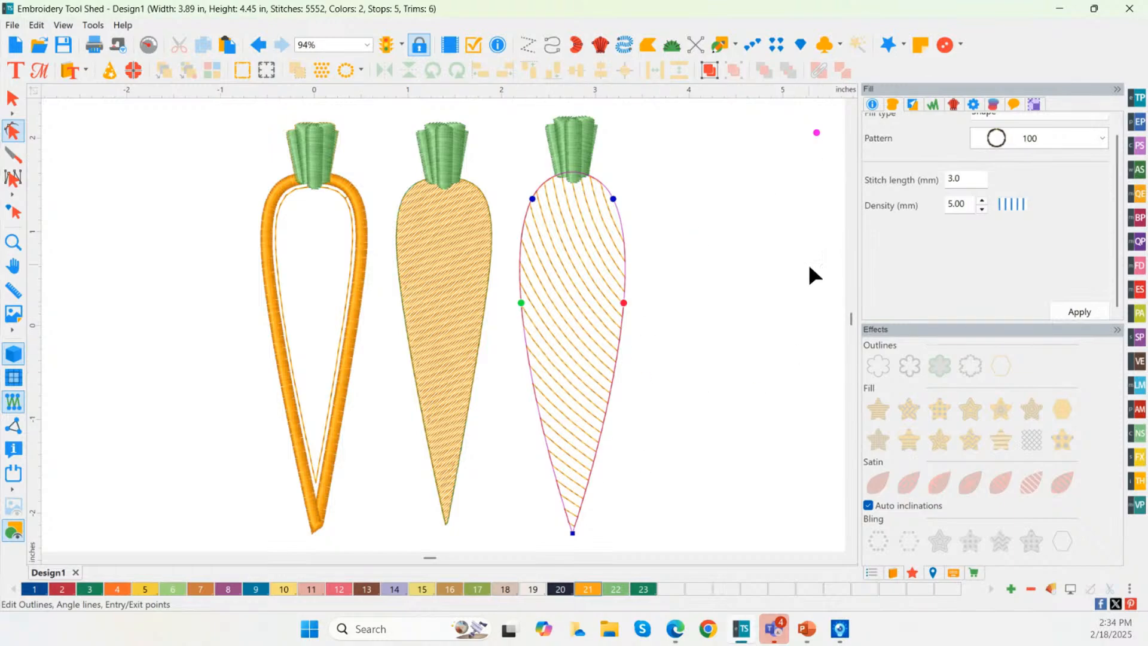
pyautogui.scroll(-2, 808, 274)
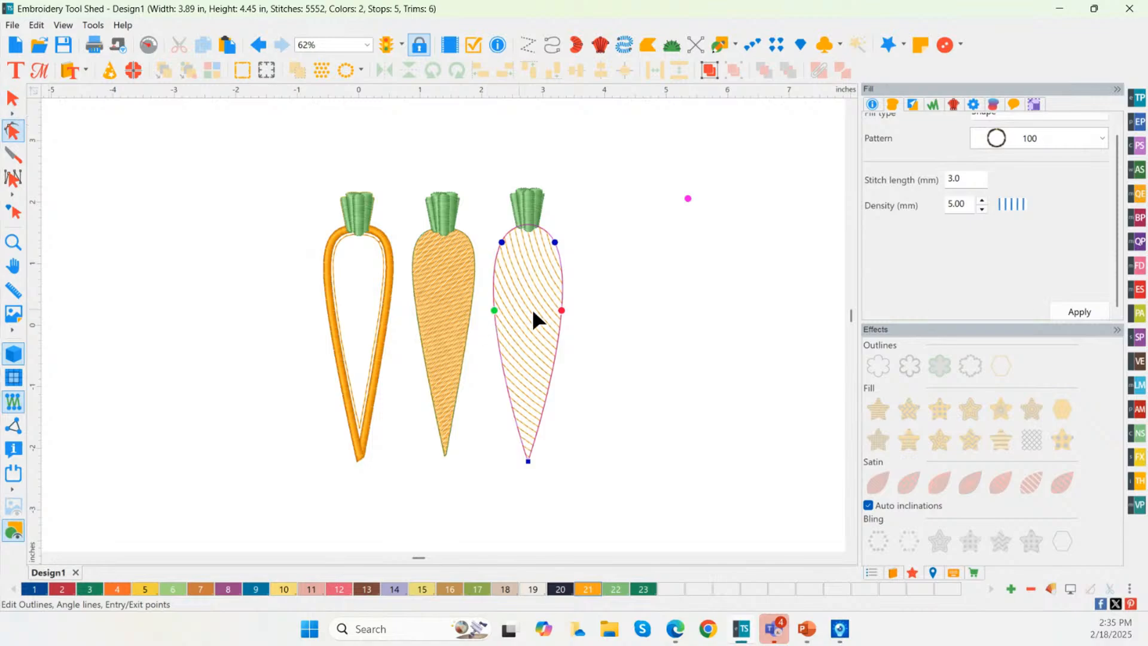
# Step: Set the density of the third carrot's echo fill to 2.00 mm and apply it
pyautogui.click(982, 210)
pyautogui.click(981, 202)
pyautogui.click(982, 203)
pyautogui.click(1073, 311)
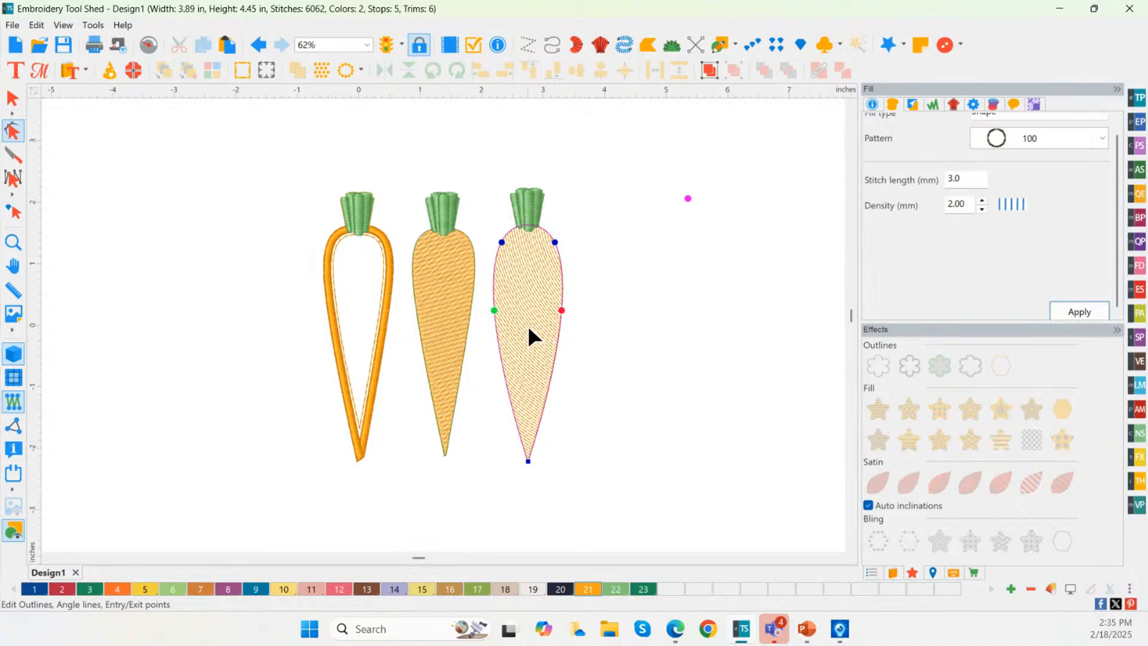
# Step: Change the third carrot's echo fill density to 1.10 mm and apply it
pyautogui.click(13, 243)
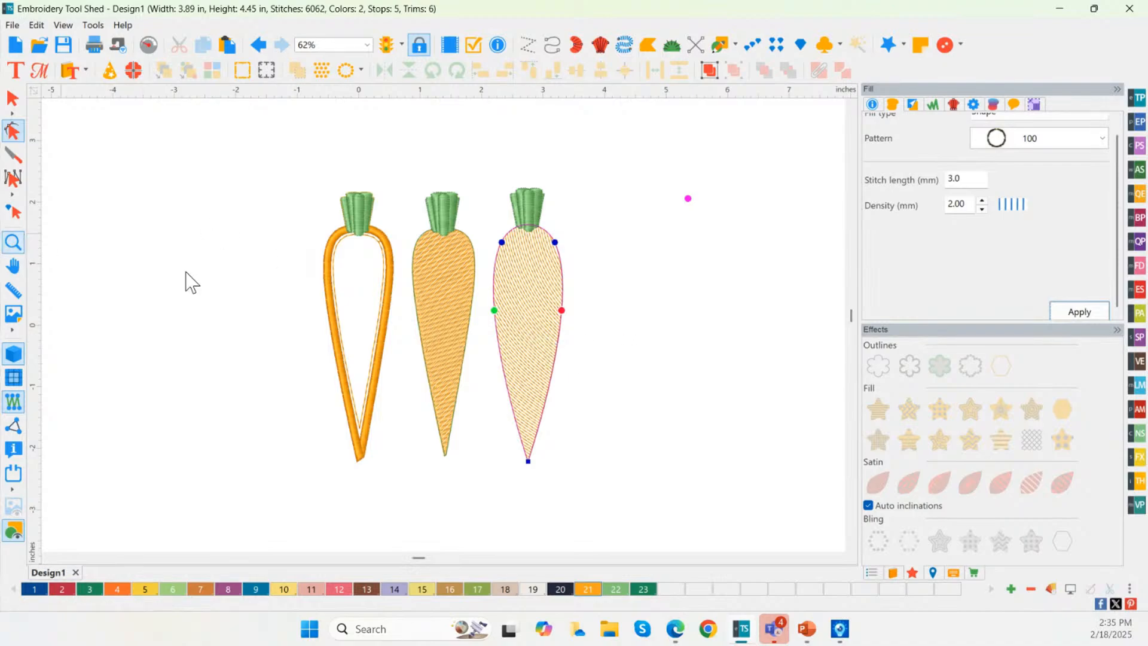
pyautogui.moveTo(495, 257); pyautogui.dragTo(574, 359)
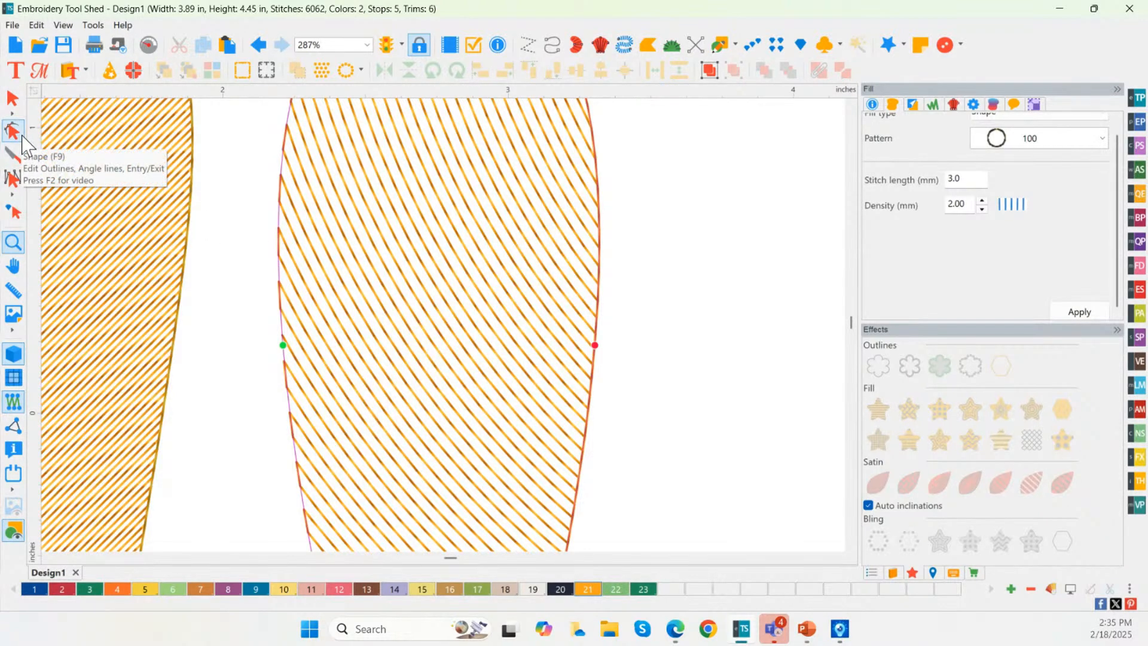
pyautogui.doubleClick(981, 209)
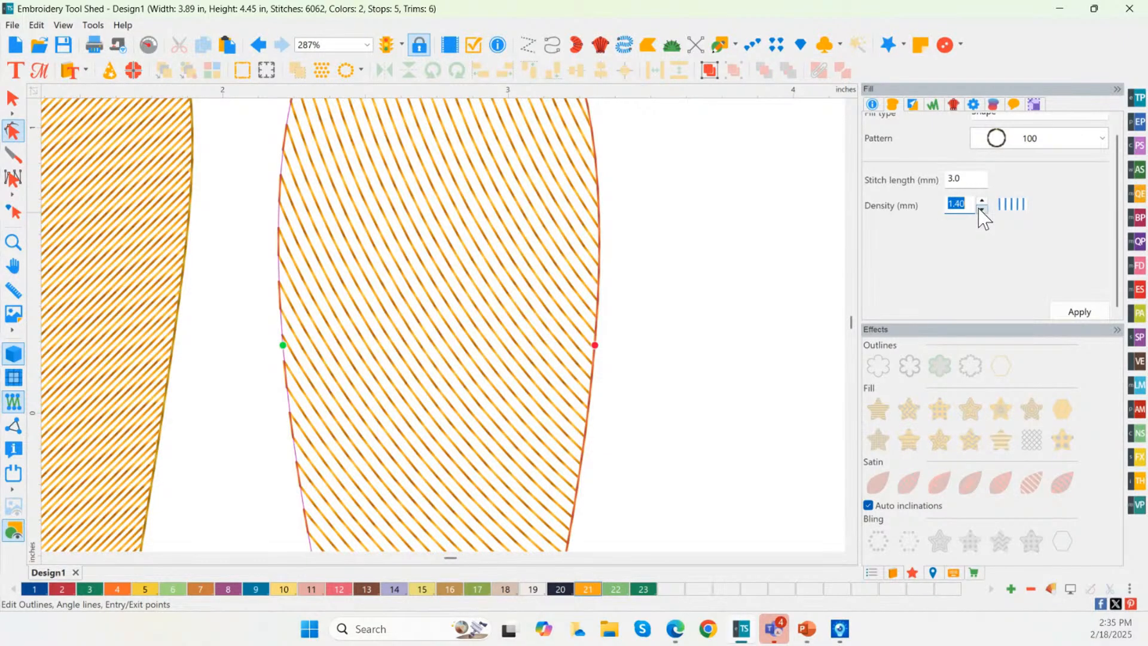
pyautogui.click(1080, 315)
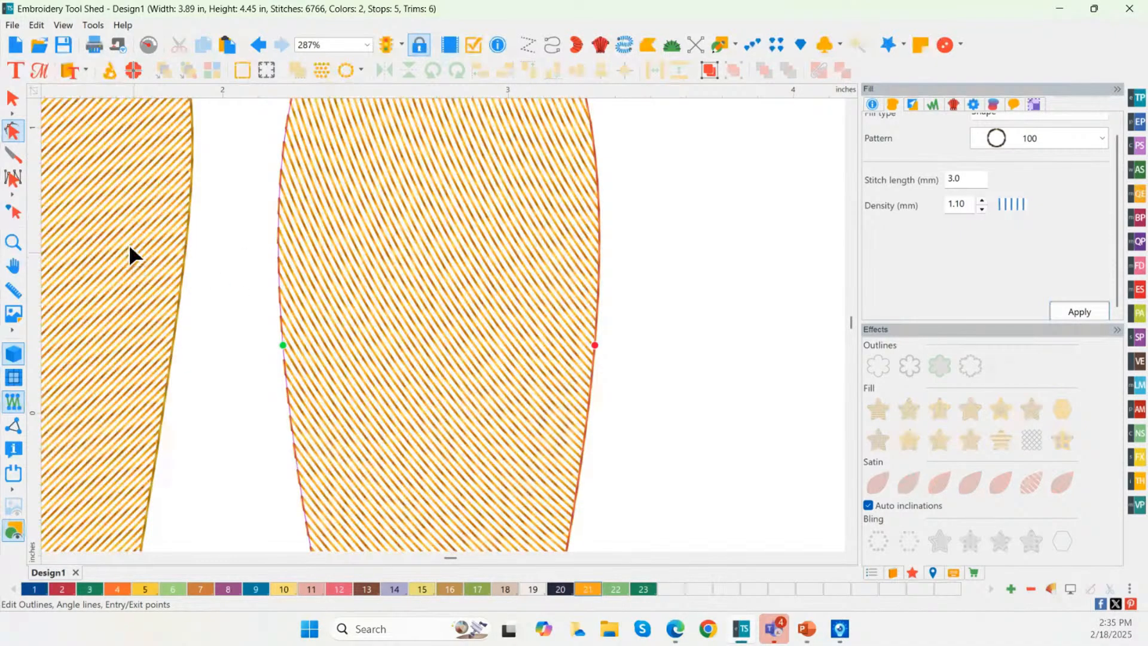
# Step: Compare the stitch spacing of the third carrot's echo fill with the middle carrot's Mylar fill and check the whole design
pyautogui.click(136, 262)
pyautogui.click(138, 262)
pyautogui.click(401, 251)
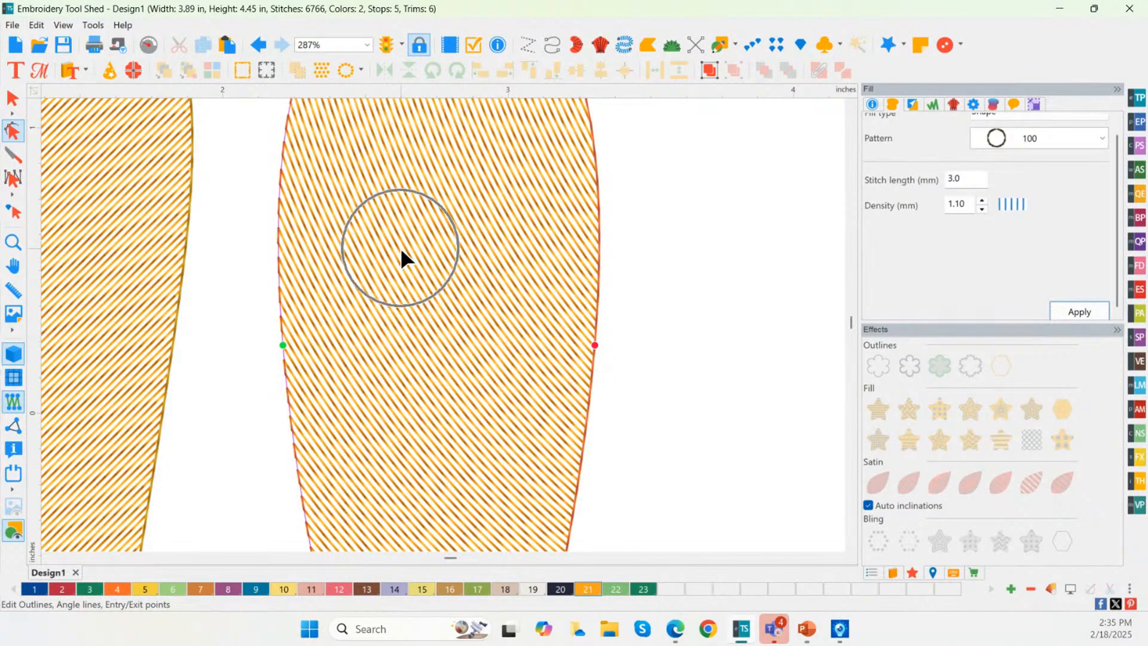
pyautogui.click(13, 240)
pyautogui.rightClick(537, 275)
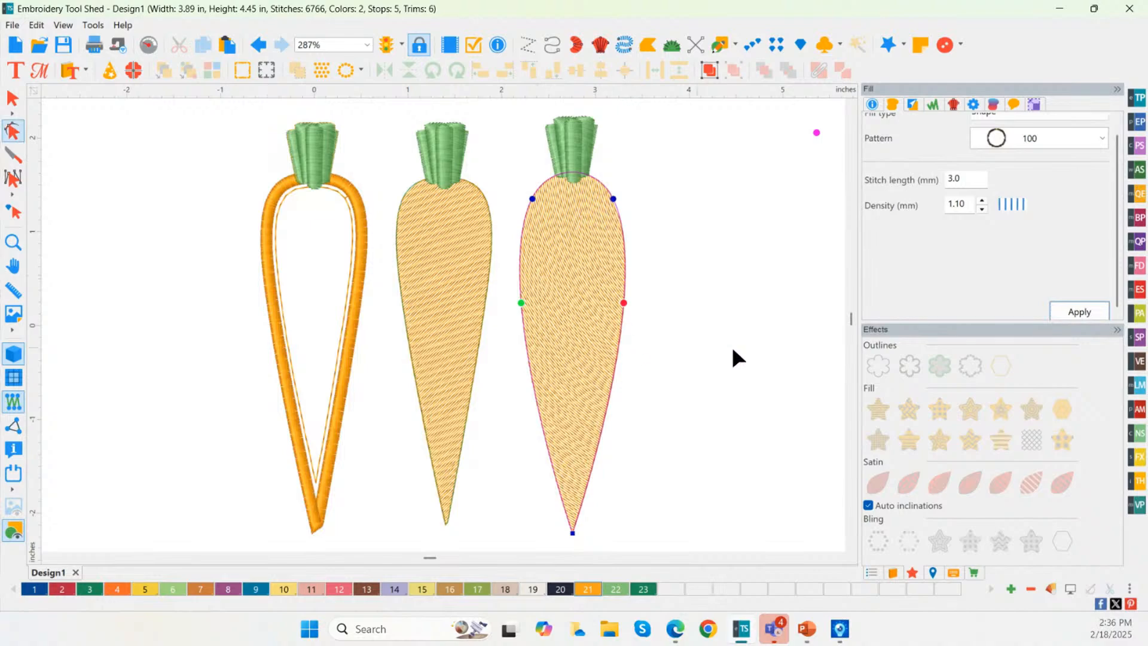
pyautogui.click(711, 344)
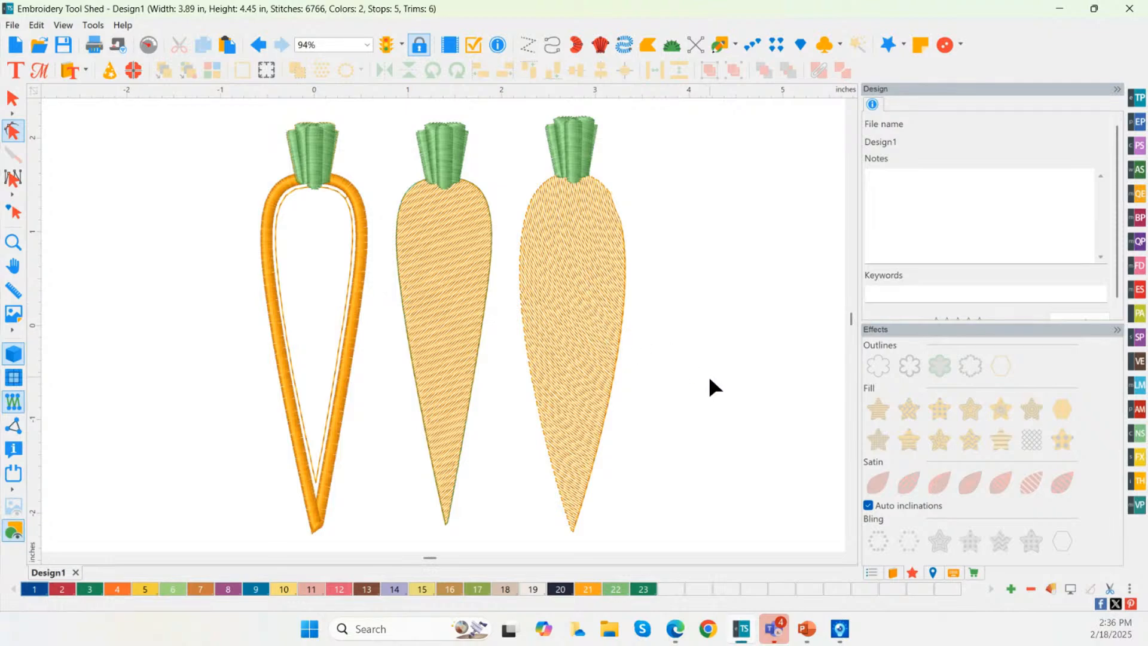
pyautogui.scroll(-2, 686, 305)
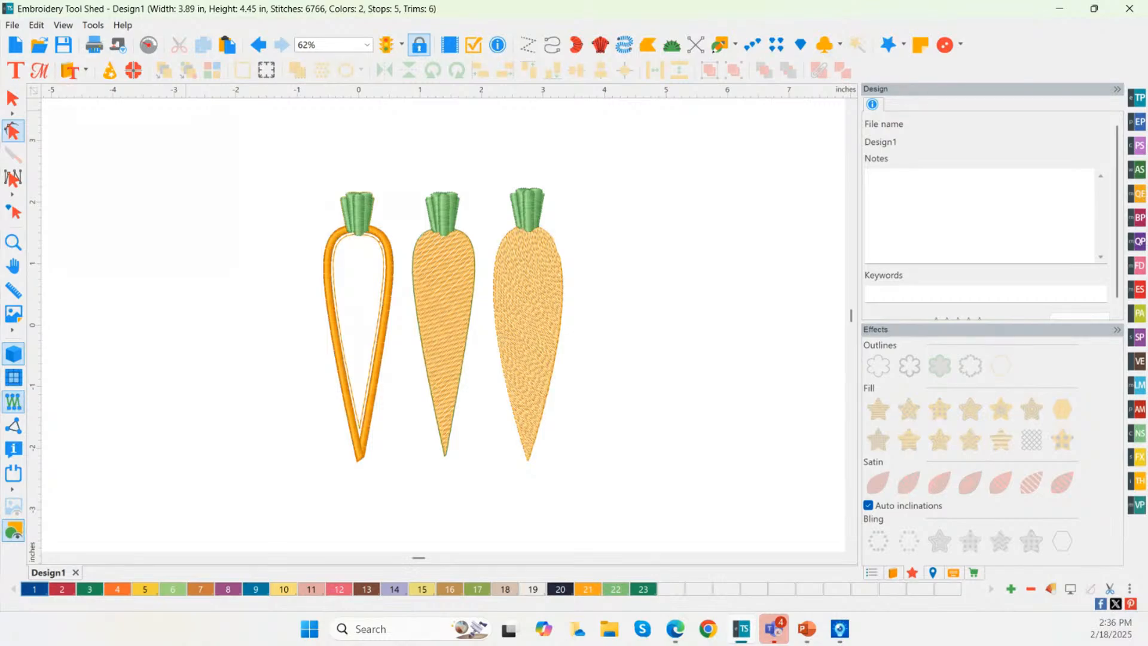
# Step: Replace the third carrot's echo fill with a Plaid fill that has a Run outline
pyautogui.click(12, 98)
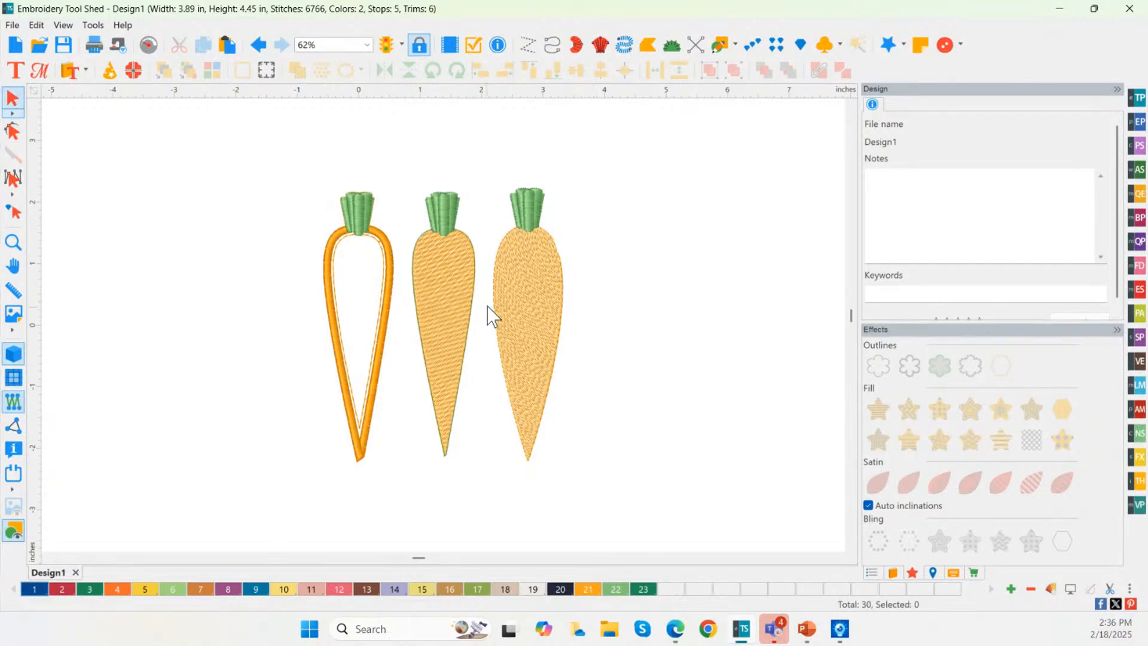
pyautogui.click(537, 303)
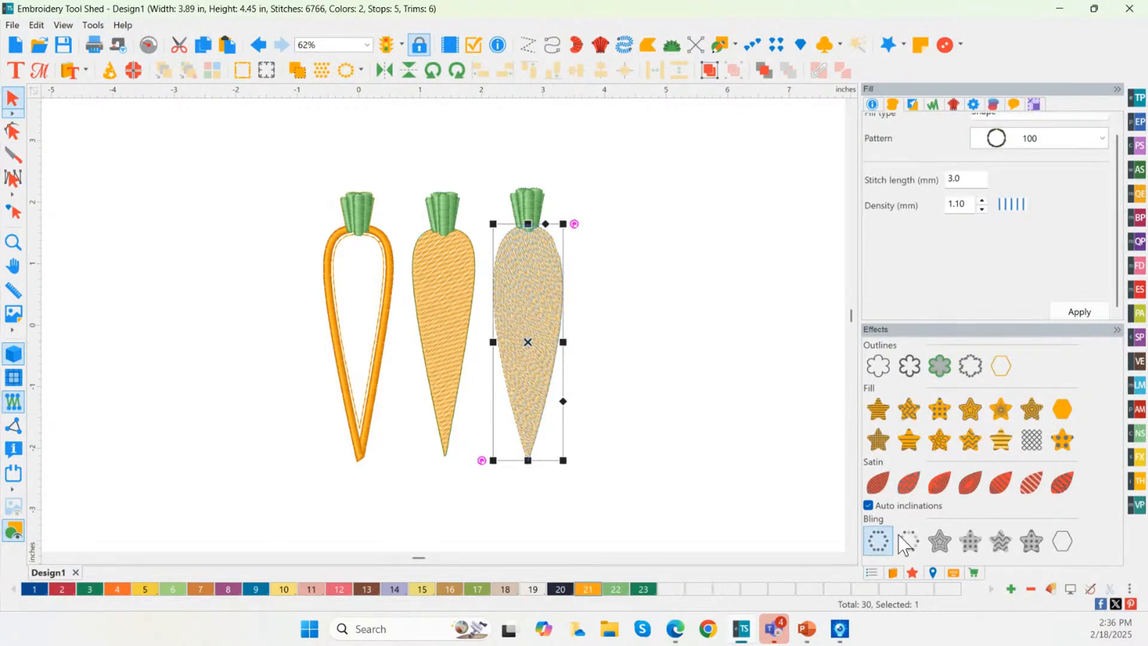
pyautogui.click(1141, 473)
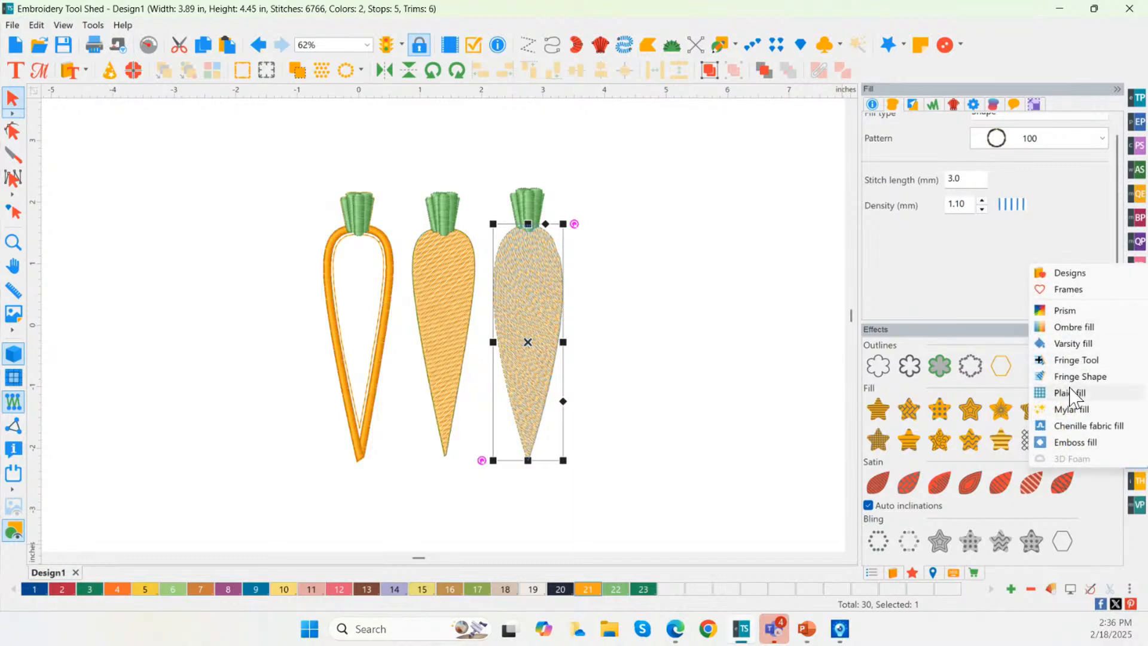
pyautogui.click(1071, 393)
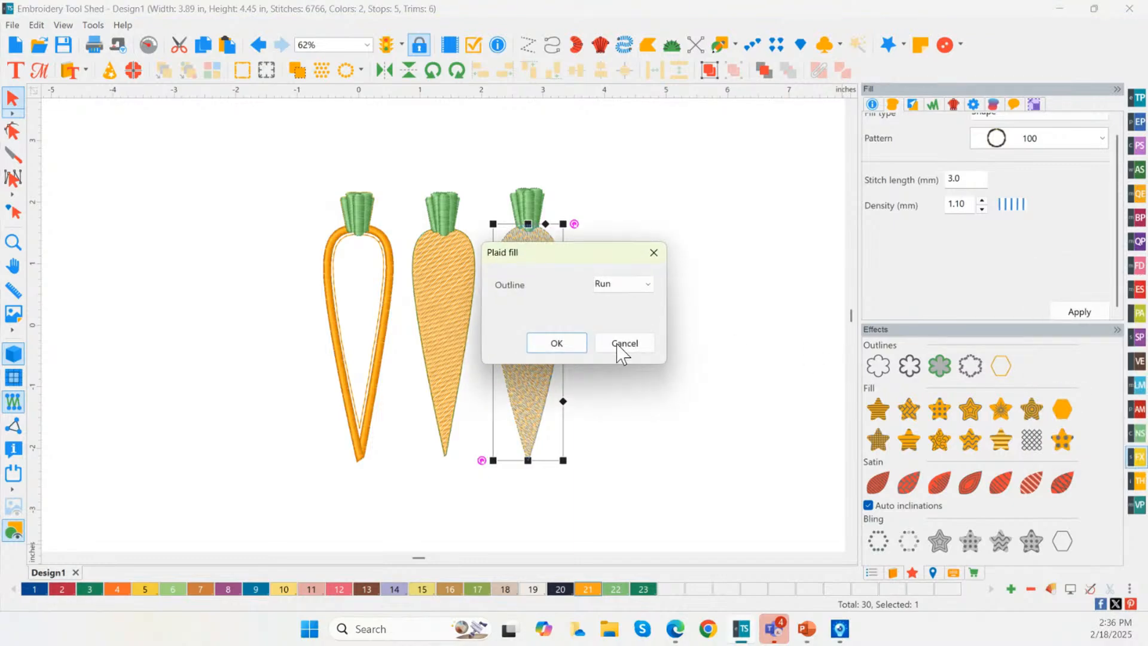
pyautogui.click(554, 343)
pyautogui.click(581, 366)
# Step: Change the third carrot's plaid pattern to Diagonal and apply it
pyautogui.click(538, 341)
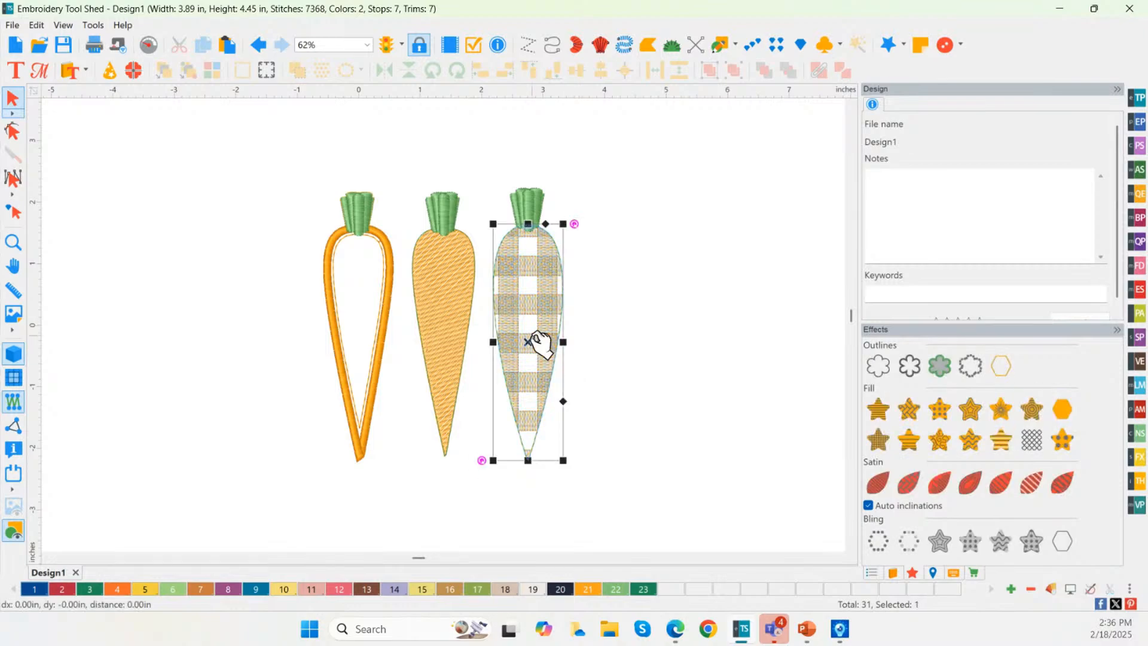
pyautogui.click(1014, 136)
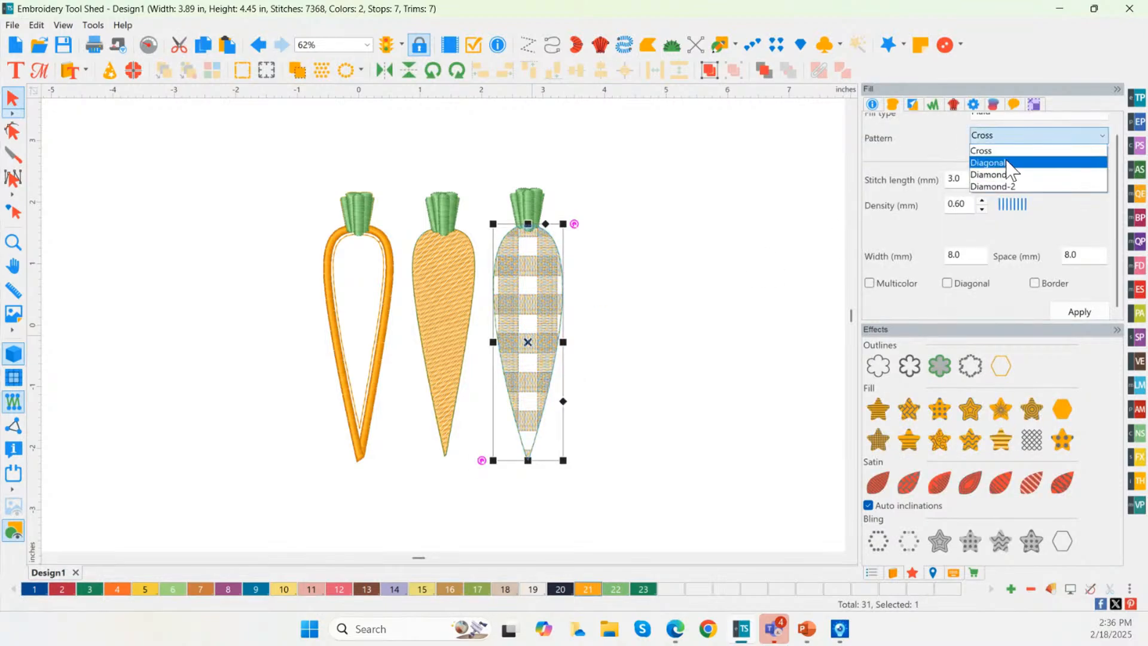
pyautogui.click(1011, 162)
pyautogui.click(1079, 311)
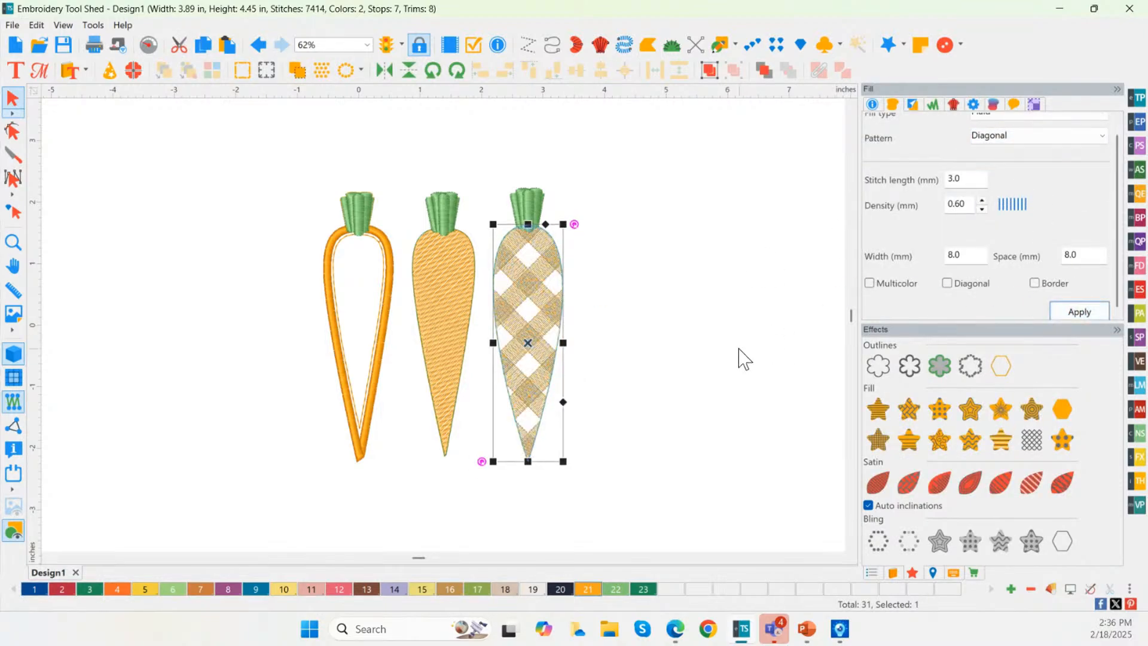
pyautogui.click(719, 397)
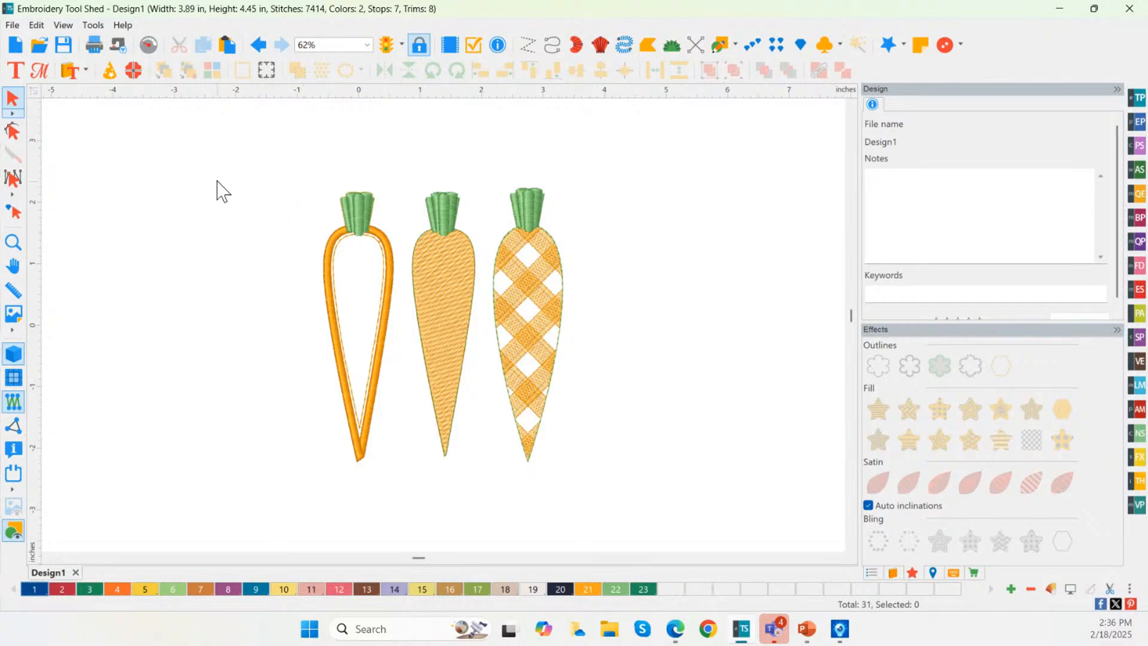
# Step: Tilt the applique carrot about 14 degrees counterclockwise and move it lower beside the middle carrot
pyautogui.moveTo(237, 157); pyautogui.dragTo(410, 512)
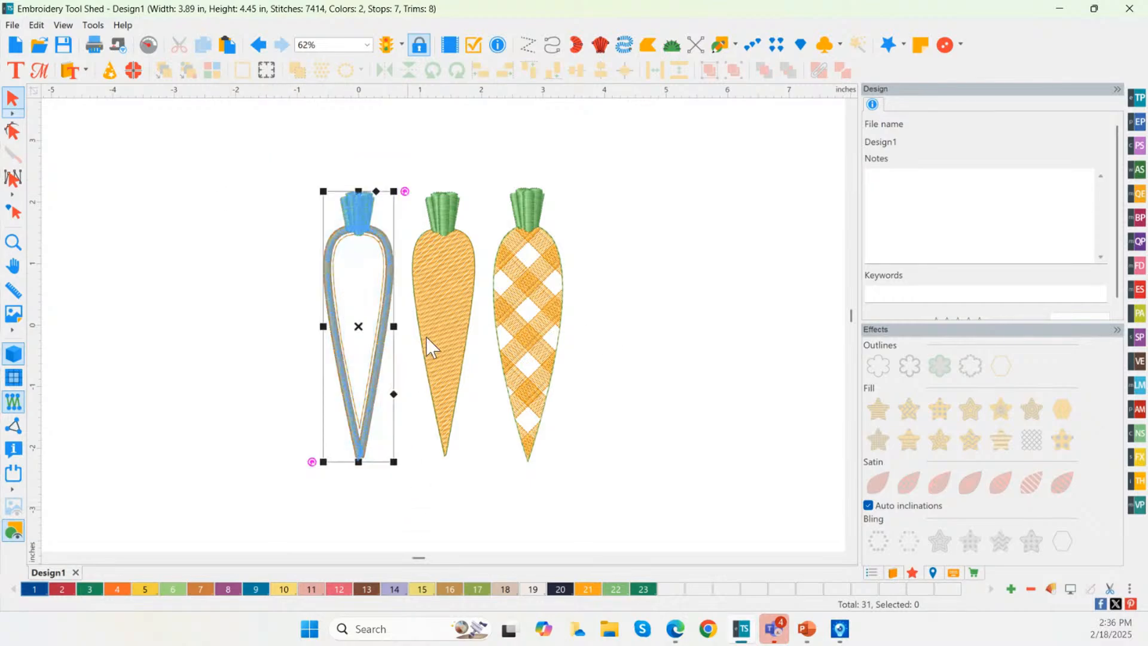
pyautogui.moveTo(401, 185); pyautogui.dragTo(374, 171)
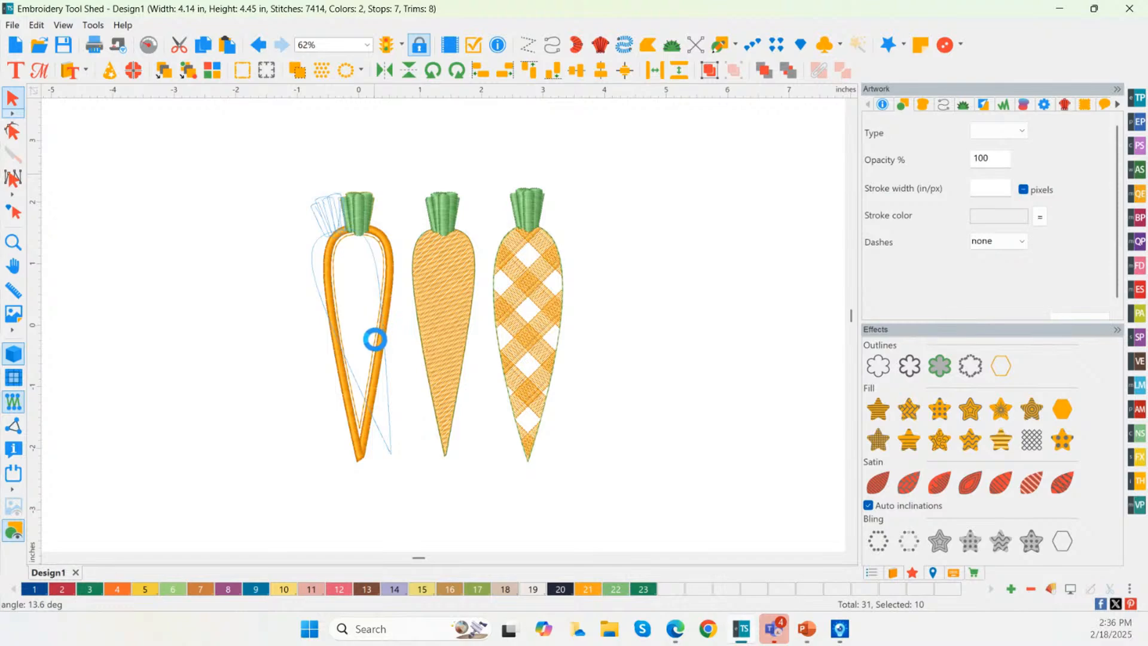
pyautogui.click(487, 159)
# Step: Tilt the plaid carrot slightly clockwise and move it a little down and toward the middle carrot
pyautogui.moveTo(486, 151); pyautogui.dragTo(609, 469)
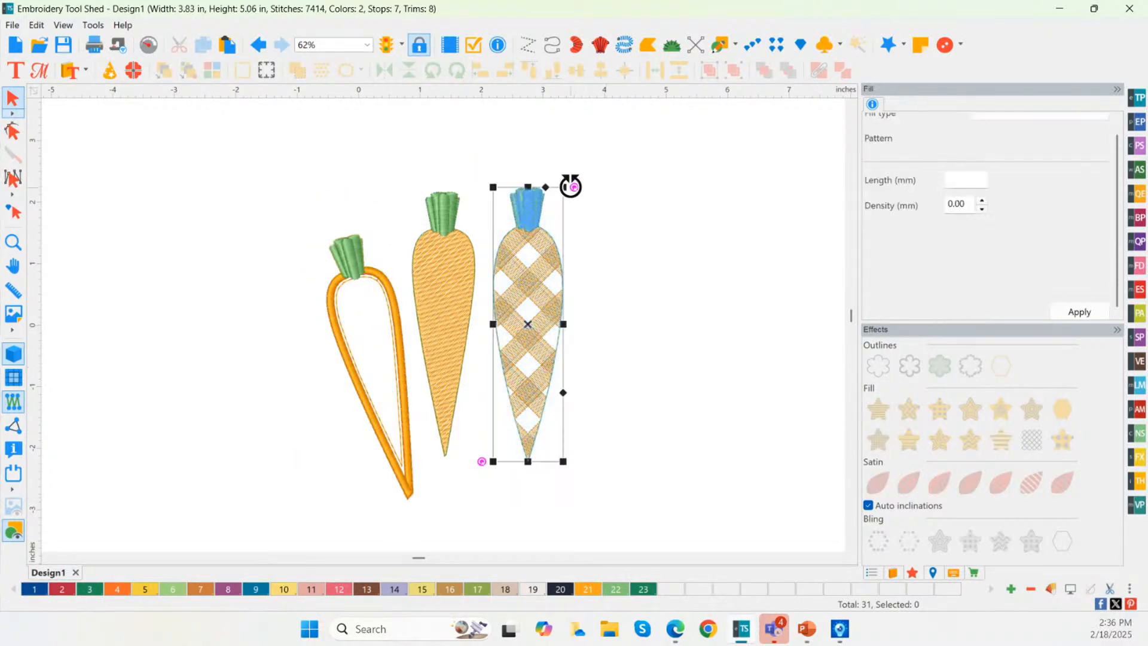
pyautogui.moveTo(572, 185); pyautogui.dragTo(585, 215)
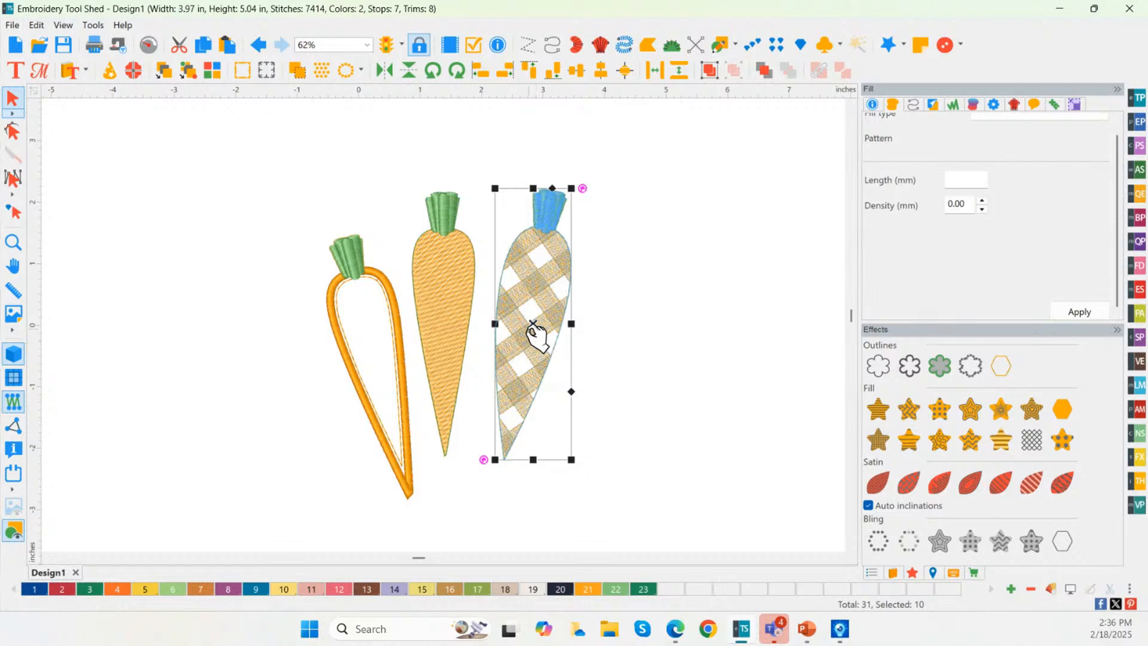
pyautogui.moveTo(528, 327); pyautogui.dragTo(517, 352)
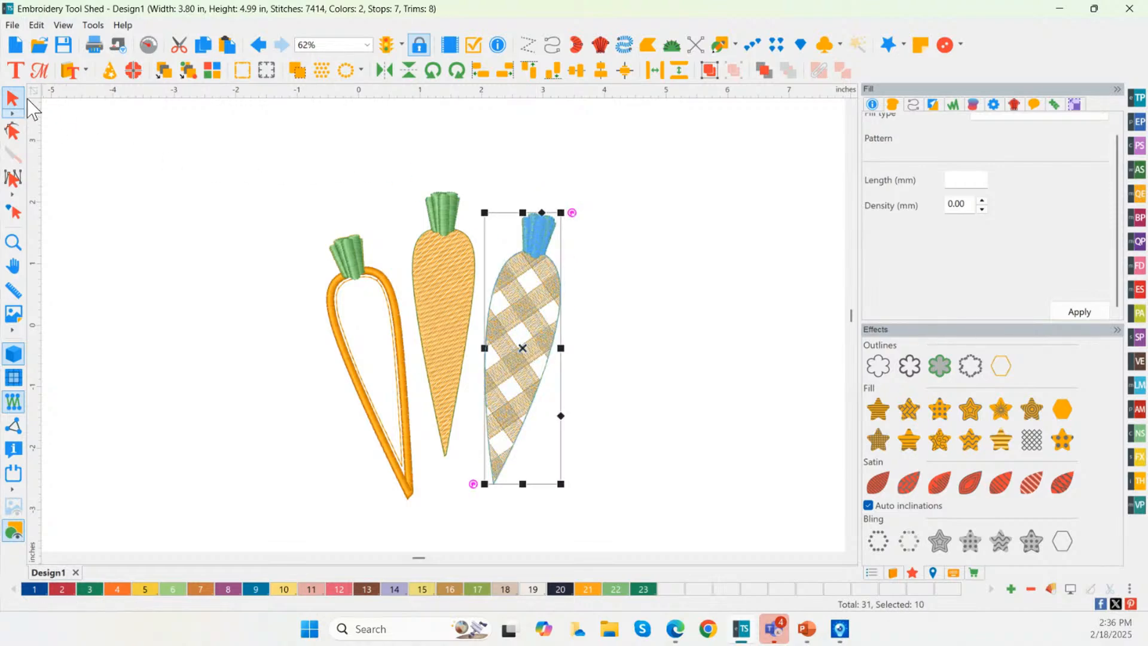
# Step: Add the lettering "Carrot Ptch" below the carrots and shift it horizontally so it sits centered beneath them
pyautogui.click(15, 70)
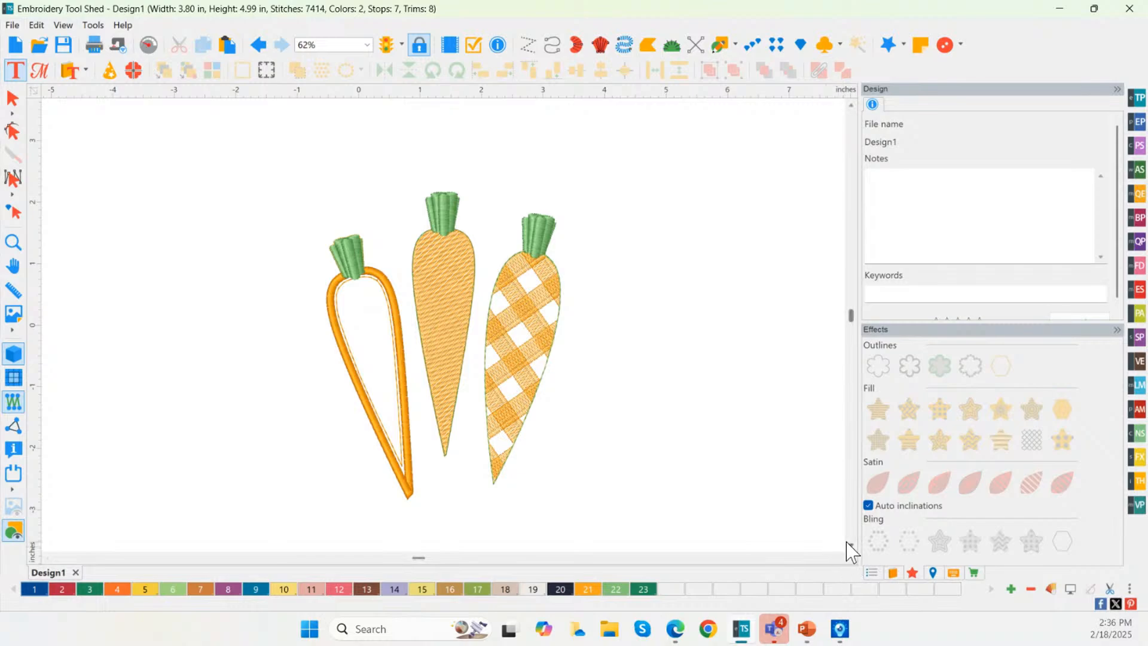
pyautogui.scroll(-2, 856, 553)
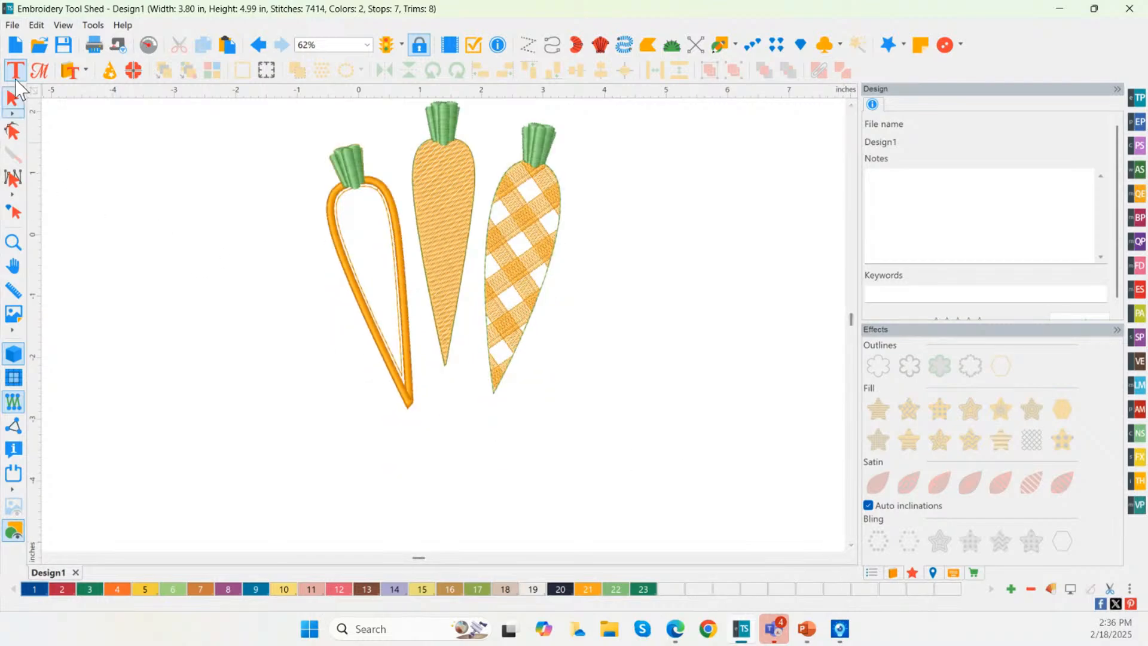
pyautogui.click(399, 487)
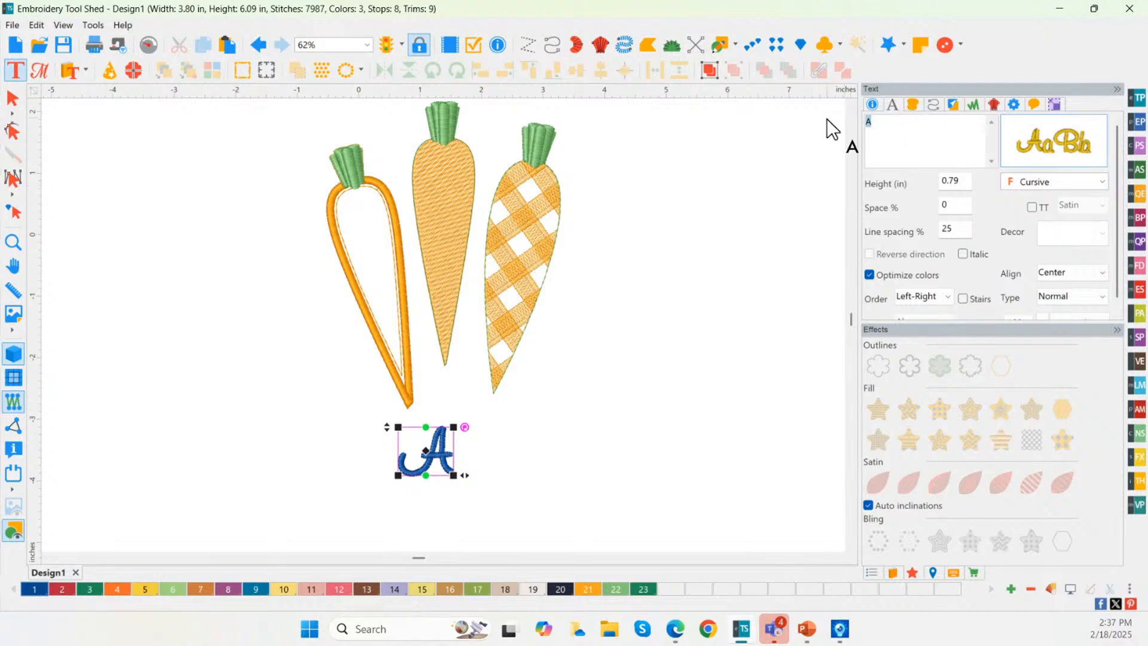
pyautogui.click(929, 127)
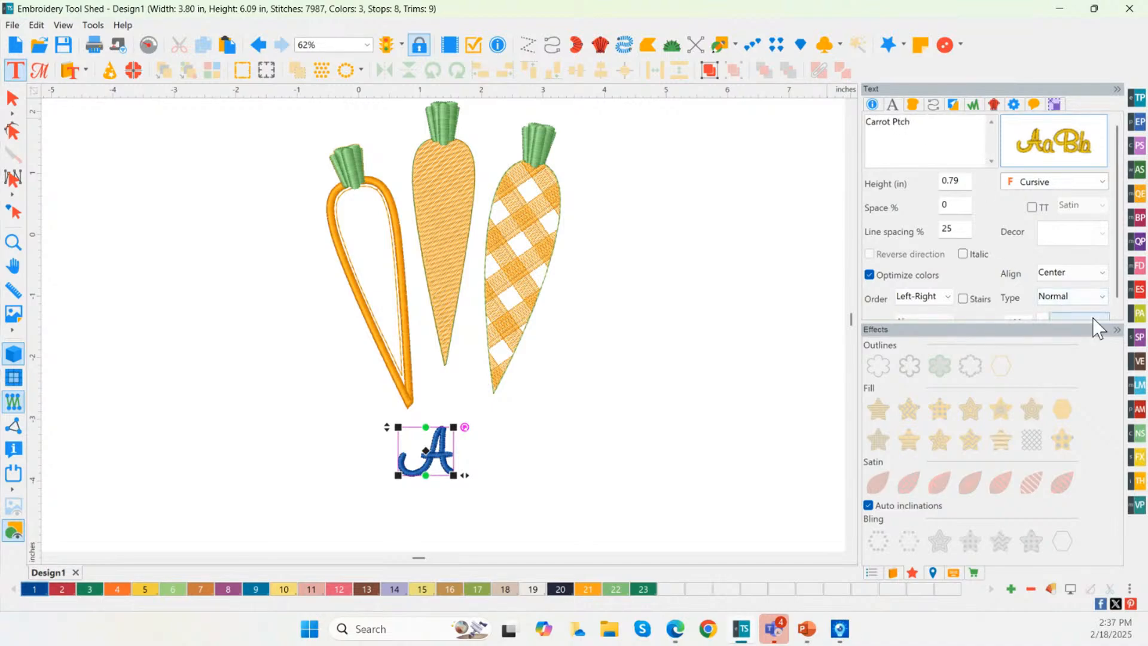
pyautogui.scroll(-1, 1093, 317)
pyautogui.click(1057, 312)
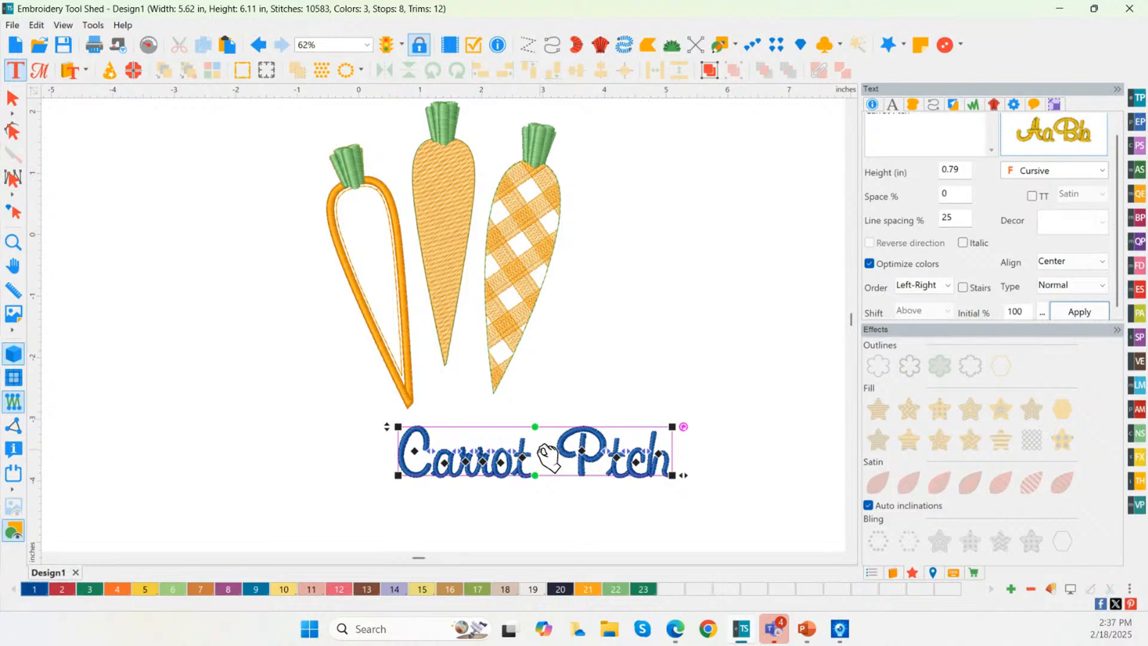
pyautogui.moveTo(544, 454); pyautogui.dragTo(464, 452)
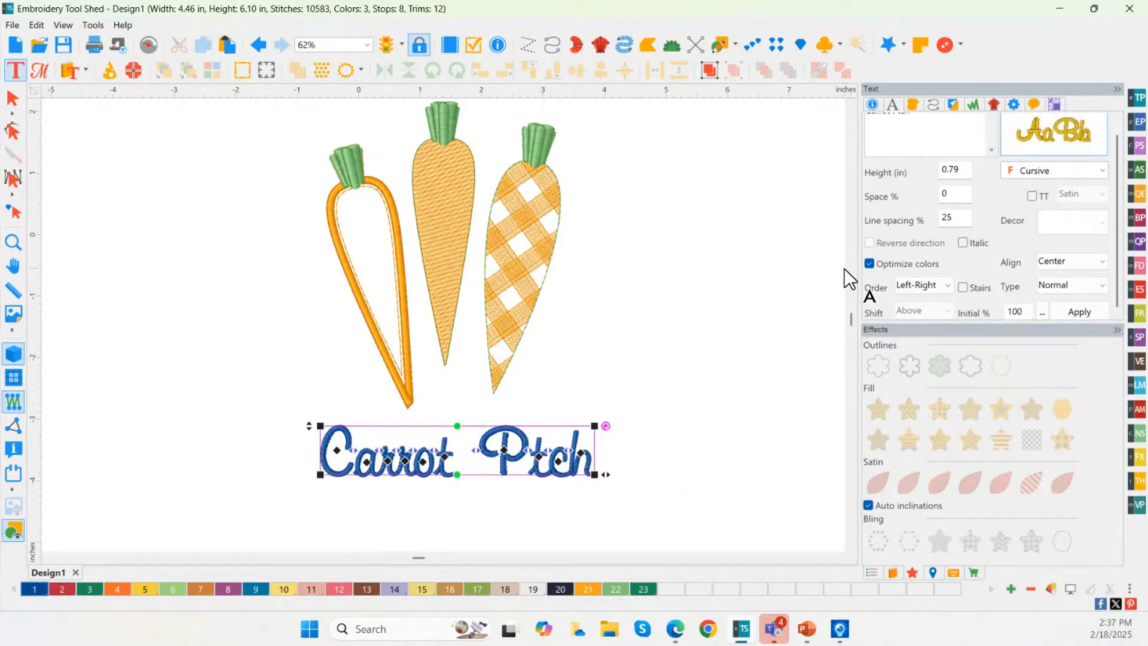
# Step: Correct the lettering's wording to "Carrot Patch" and apply the change
pyautogui.scroll(3, 731, 284)
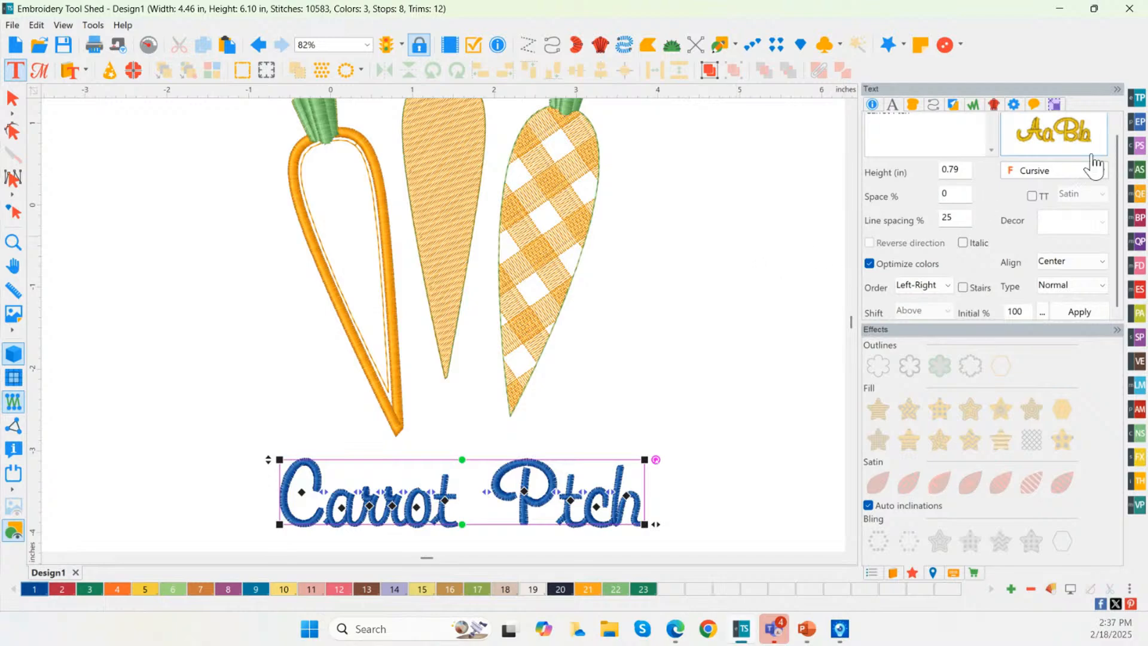
pyautogui.click(1120, 122)
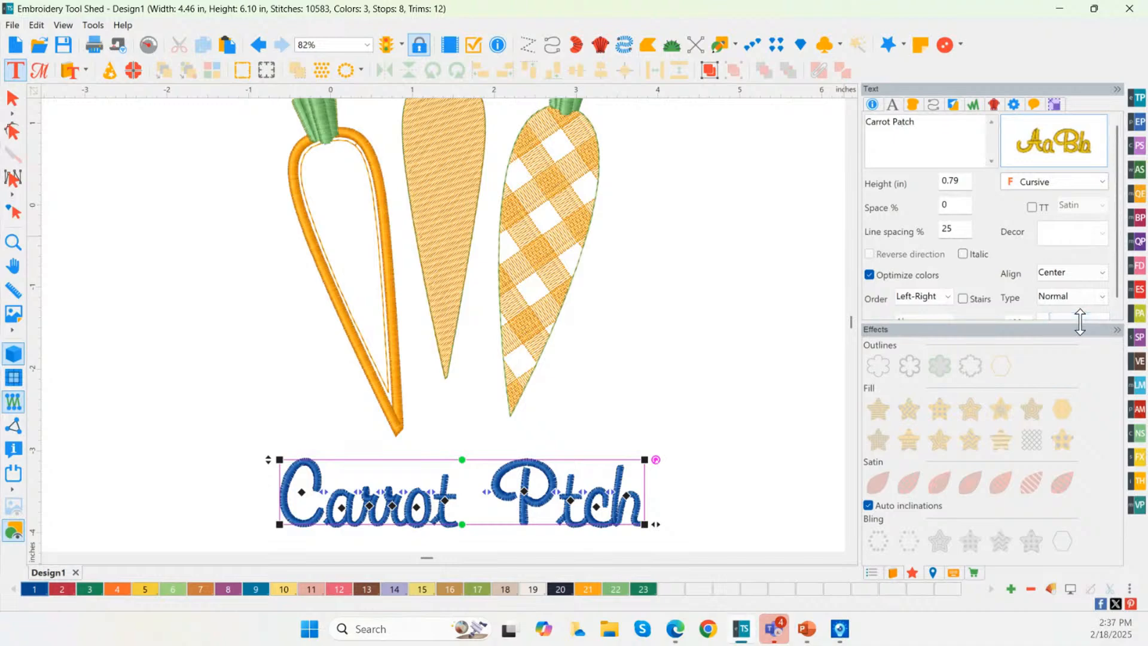
pyautogui.moveTo(1079, 336); pyautogui.dragTo(1080, 347)
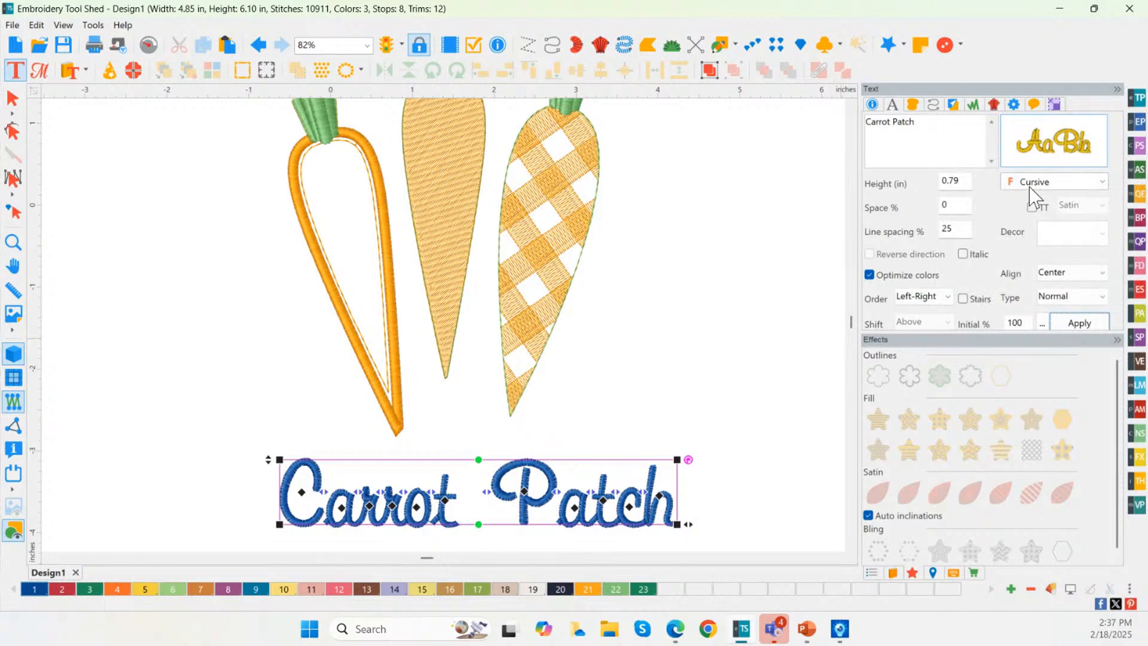
# Step: Change the lettering's font to Antero from the font catalog
pyautogui.moveTo(1051, 165)
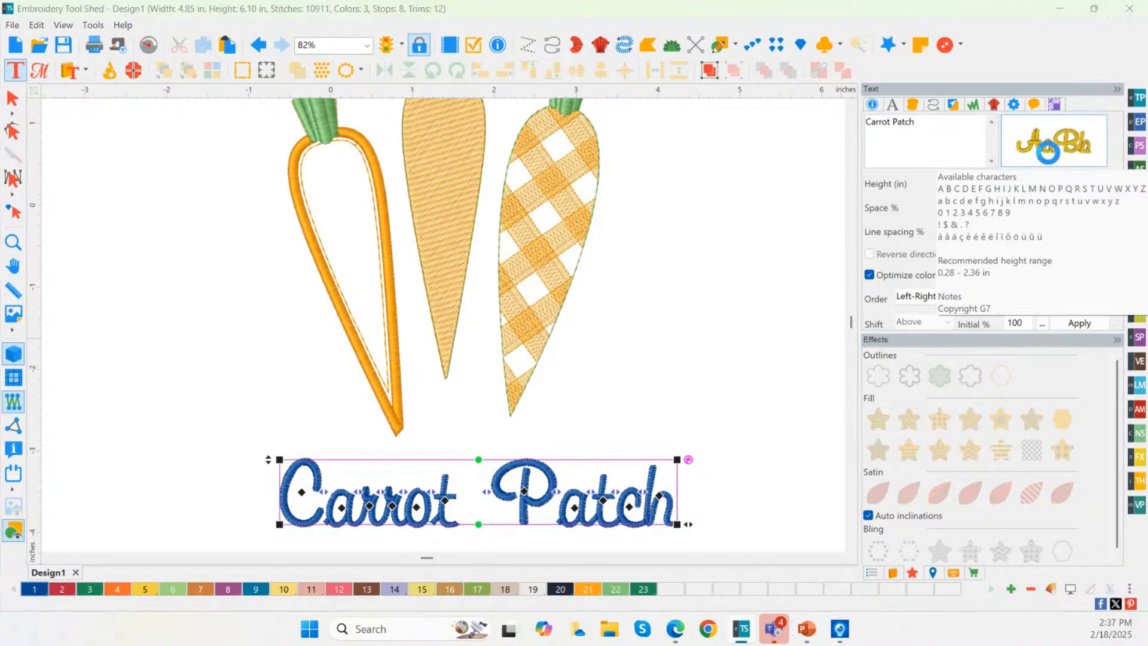
pyautogui.click(1050, 164)
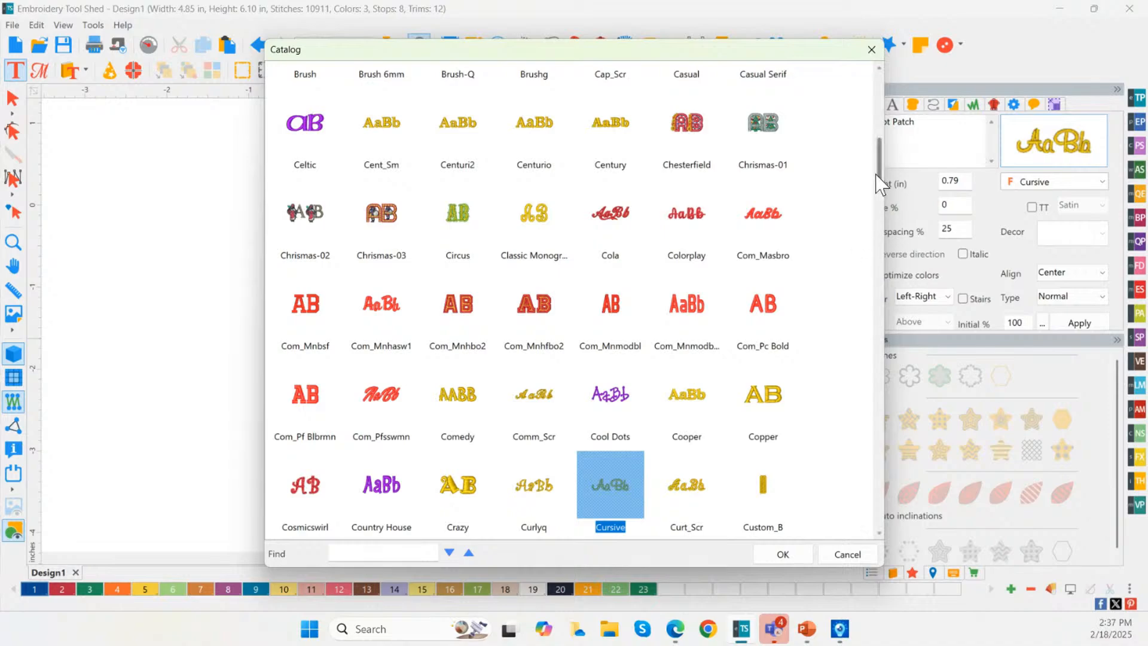
pyautogui.moveTo(876, 163); pyautogui.dragTo(887, 101)
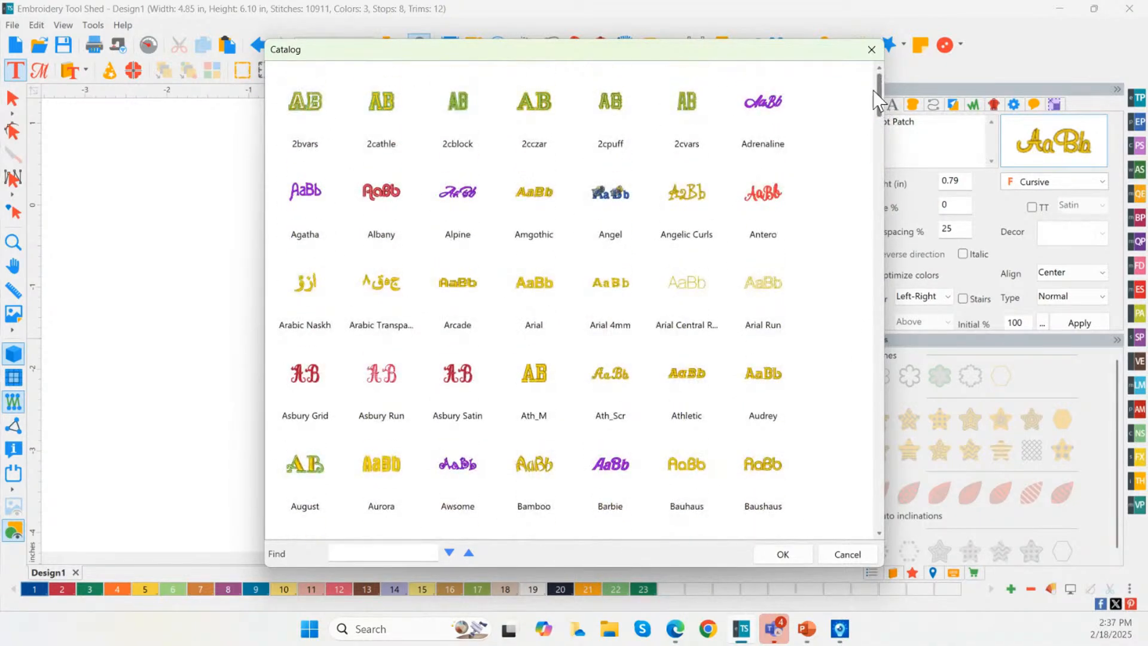
pyautogui.click(778, 193)
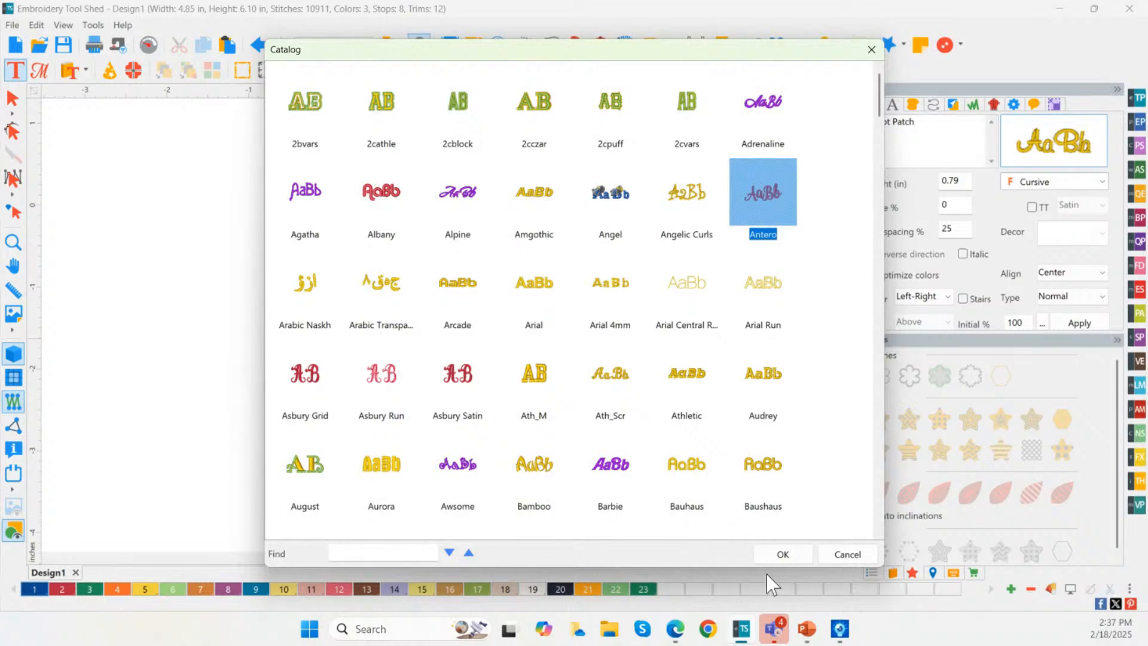
pyautogui.click(783, 554)
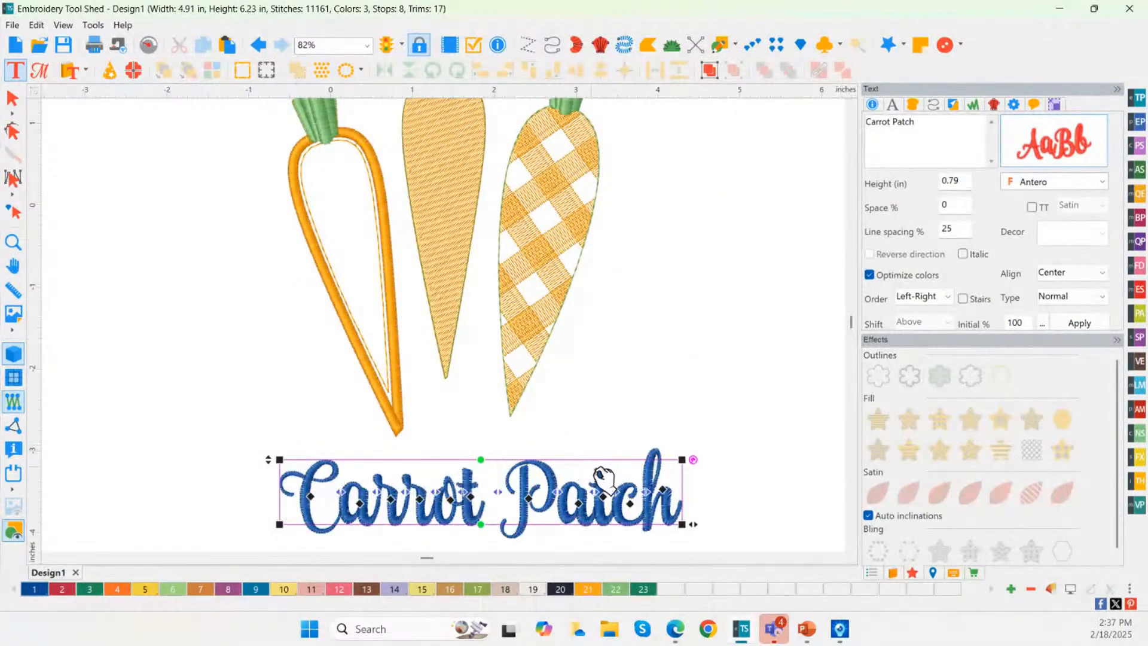
# Step: Replace the lettering's font with Manila from the font catalog
pyautogui.click(1051, 162)
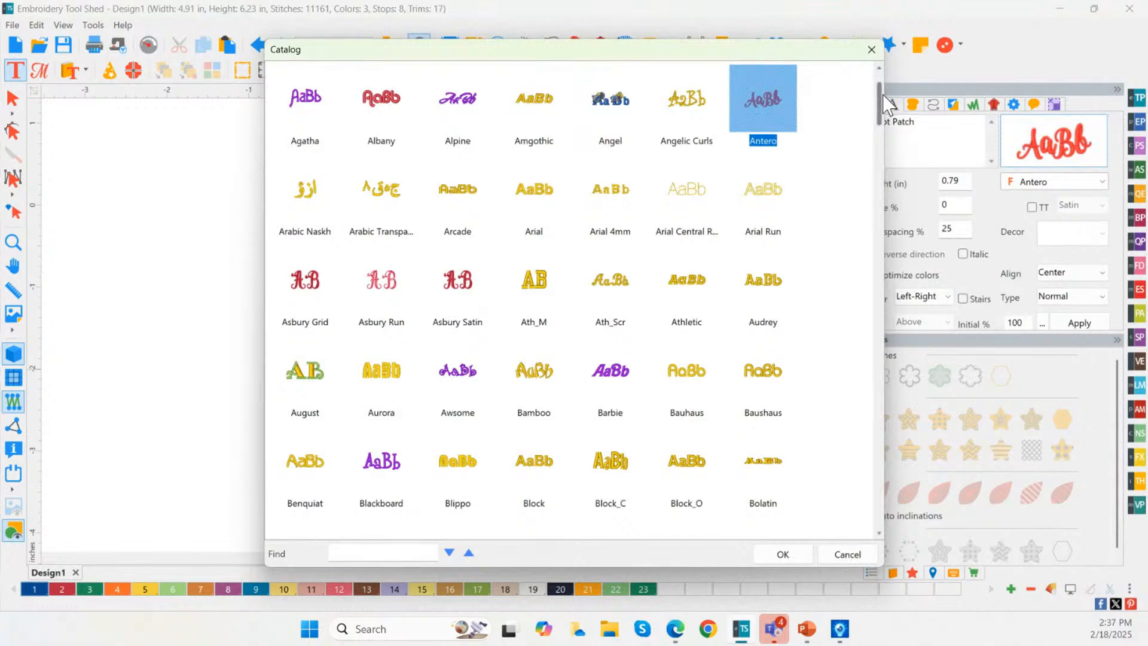
pyautogui.moveTo(884, 96); pyautogui.dragTo(859, 269)
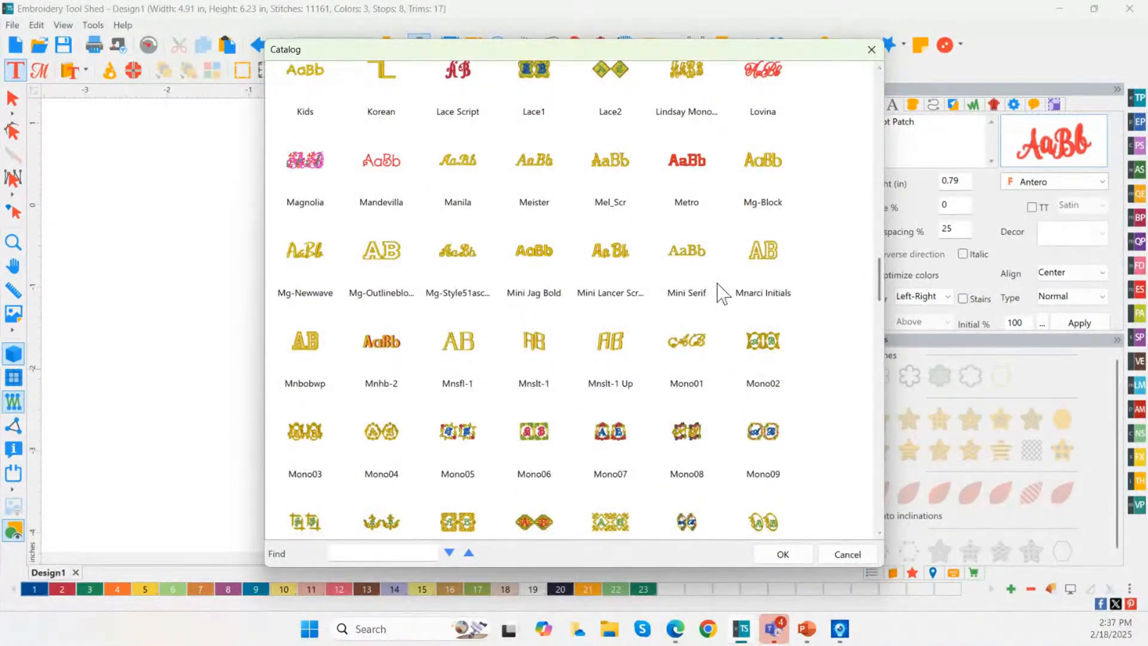
pyautogui.click(468, 179)
pyautogui.click(783, 554)
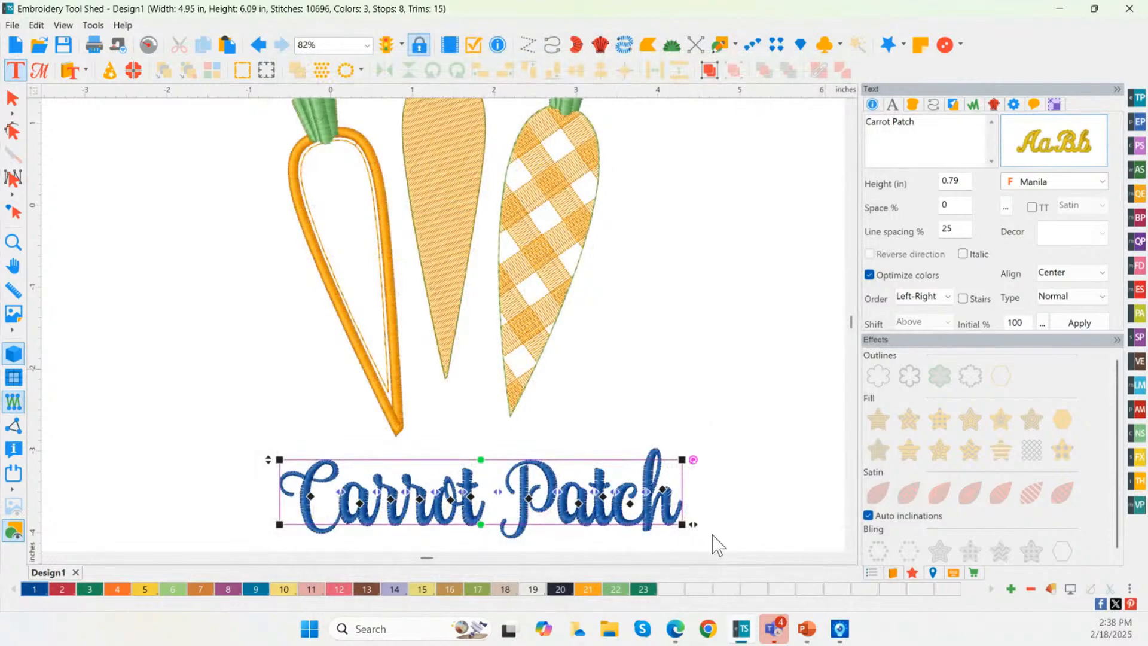
pyautogui.scroll(-2, 716, 509)
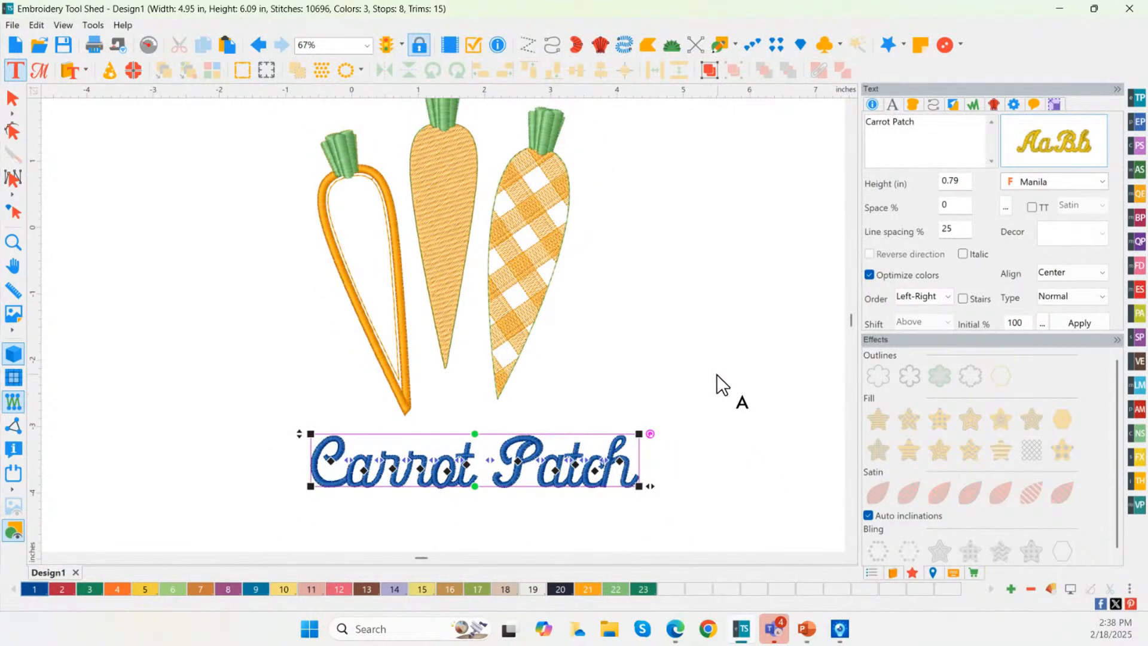
# Step: Narrow the gap between the words slightly and enlarge the lettering to a height of 1.08 in
pyautogui.moveTo(1068, 155)
pyautogui.click(16, 71)
pyautogui.click(16, 98)
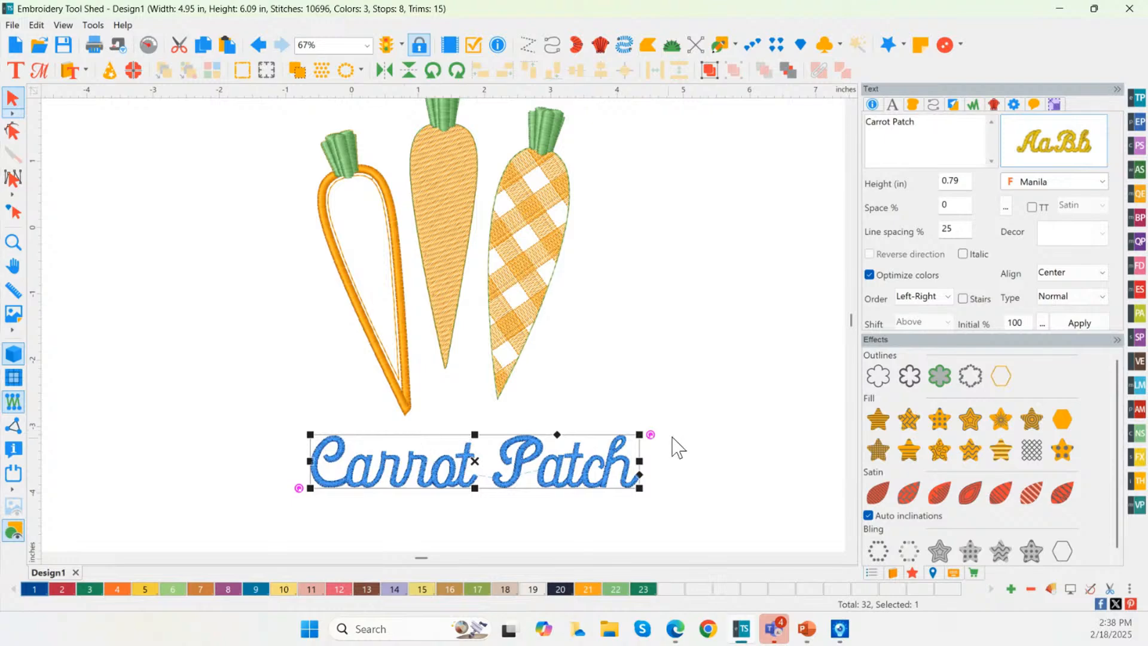
pyautogui.click(15, 73)
pyautogui.click(371, 478)
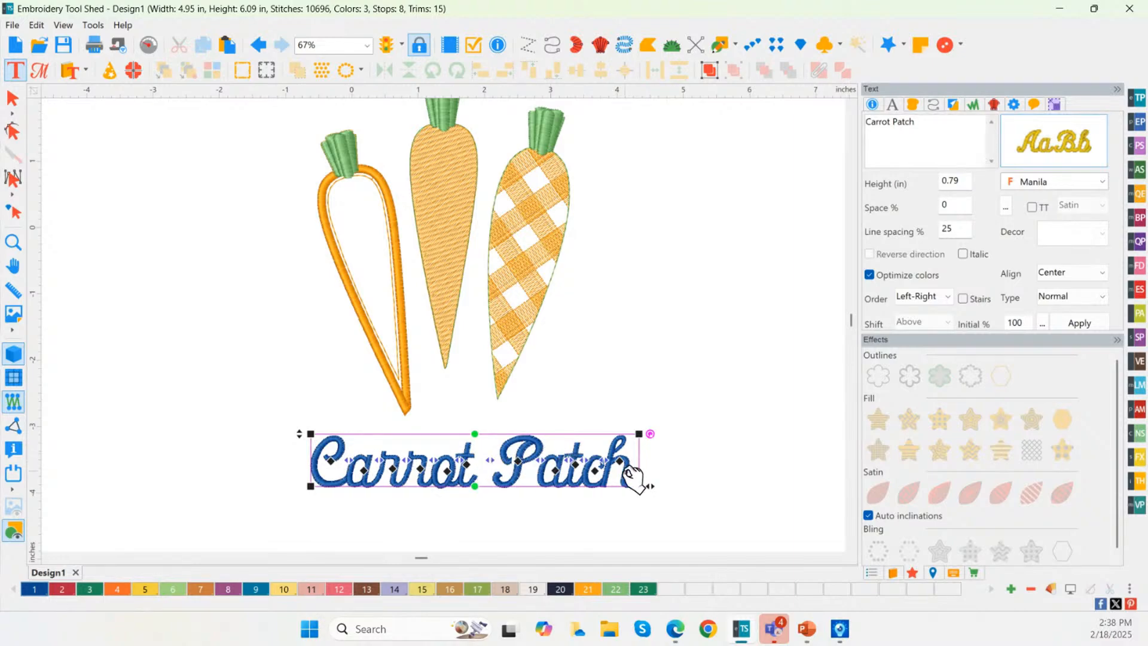
pyautogui.moveTo(491, 459); pyautogui.dragTo(488, 459)
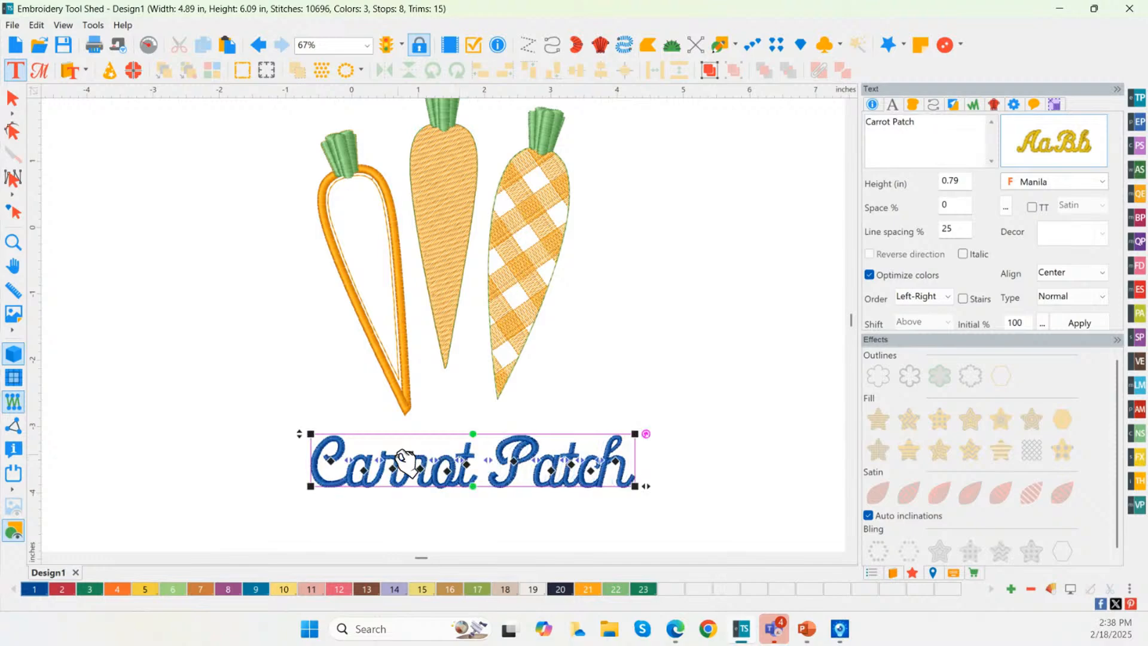
pyautogui.moveTo(298, 438); pyautogui.dragTo(274, 414)
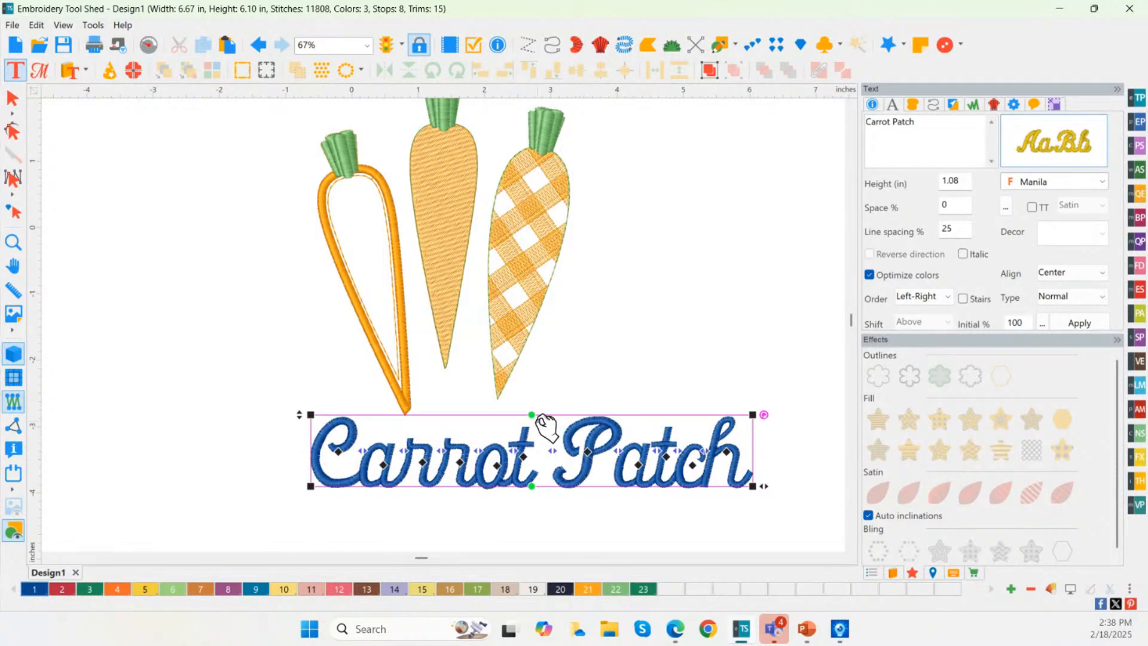
# Step: Try to bend the lettering's upper and lower edges into a downward curve, and reset the text shape
pyautogui.moveTo(531, 415); pyautogui.dragTo(532, 440)
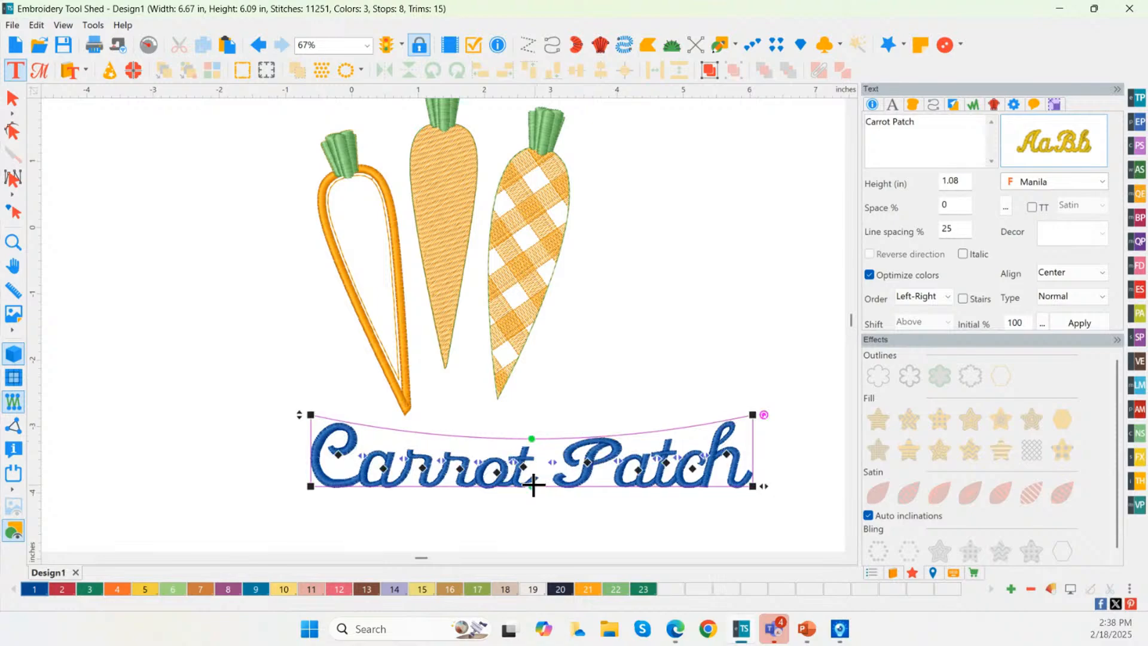
pyautogui.moveTo(532, 486); pyautogui.dragTo(533, 501)
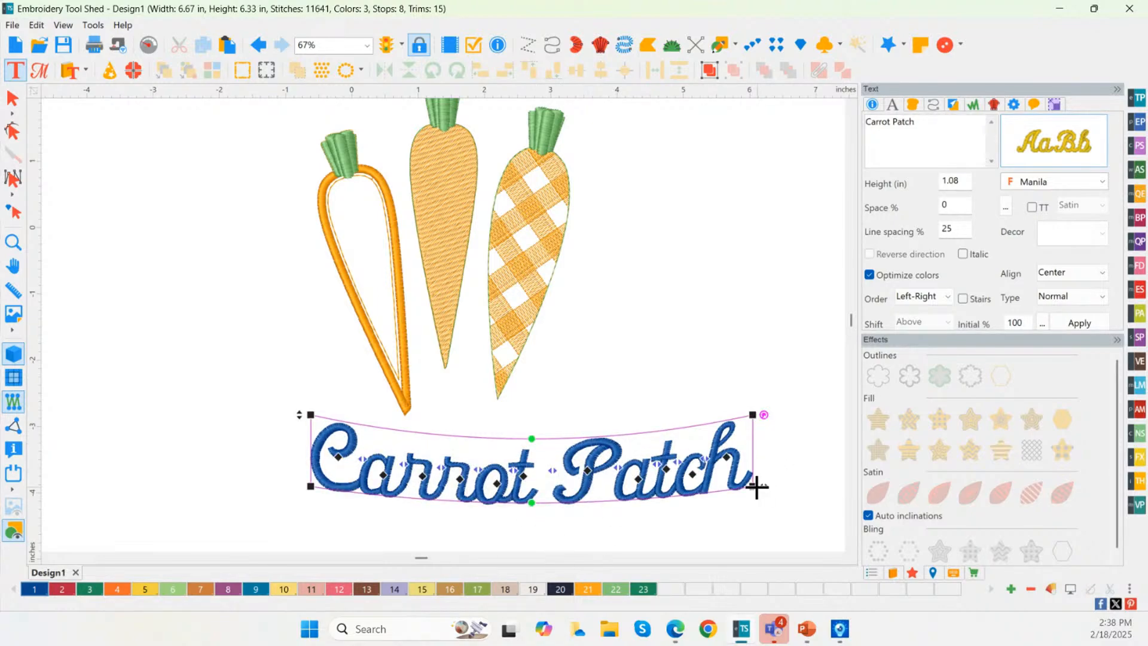
pyautogui.rightClick(468, 455)
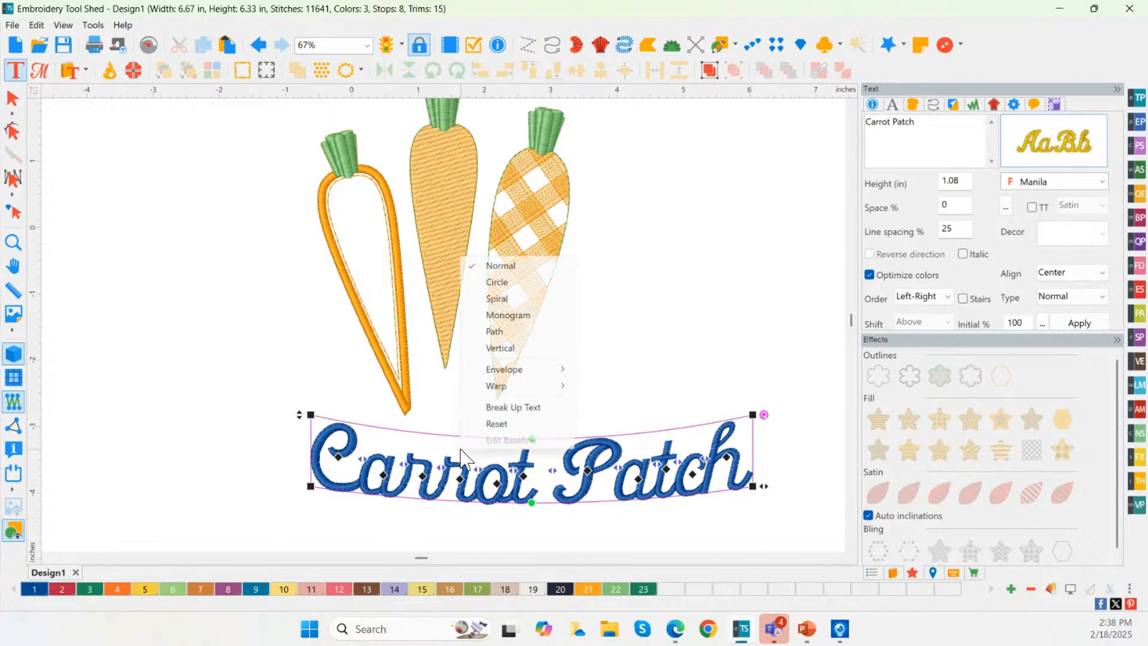
pyautogui.click(487, 422)
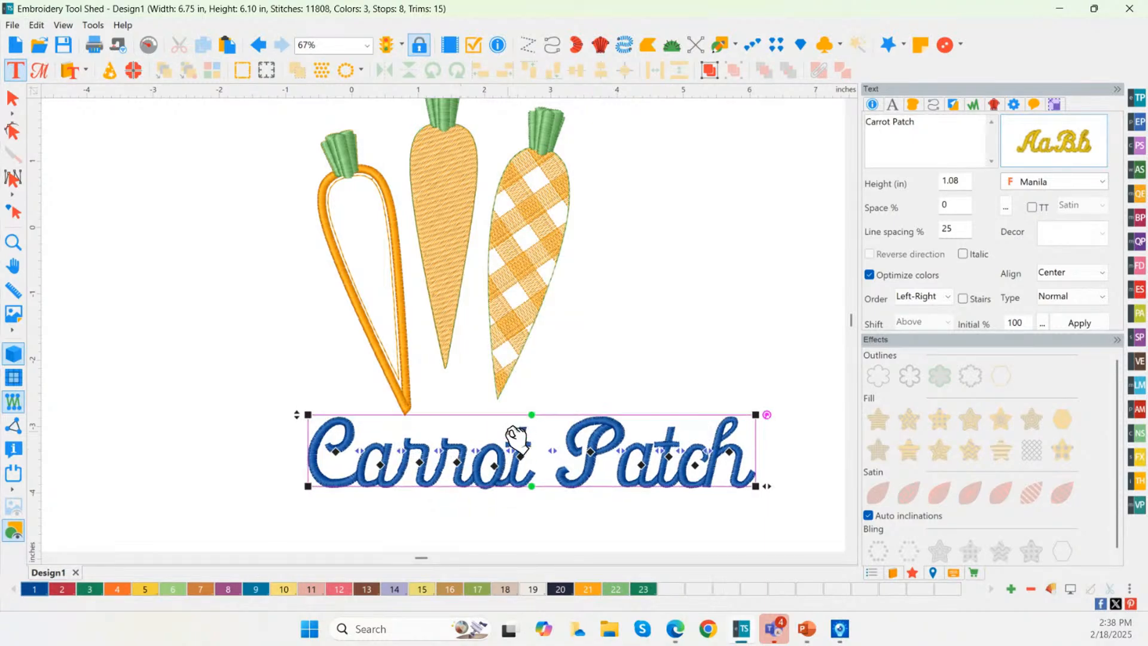
# Step: Move the lettering so it is roughly centered under the carrots and apply the Curved Down envelope to it
pyautogui.moveTo(495, 422); pyautogui.dragTo(455, 430)
pyautogui.click(16, 70)
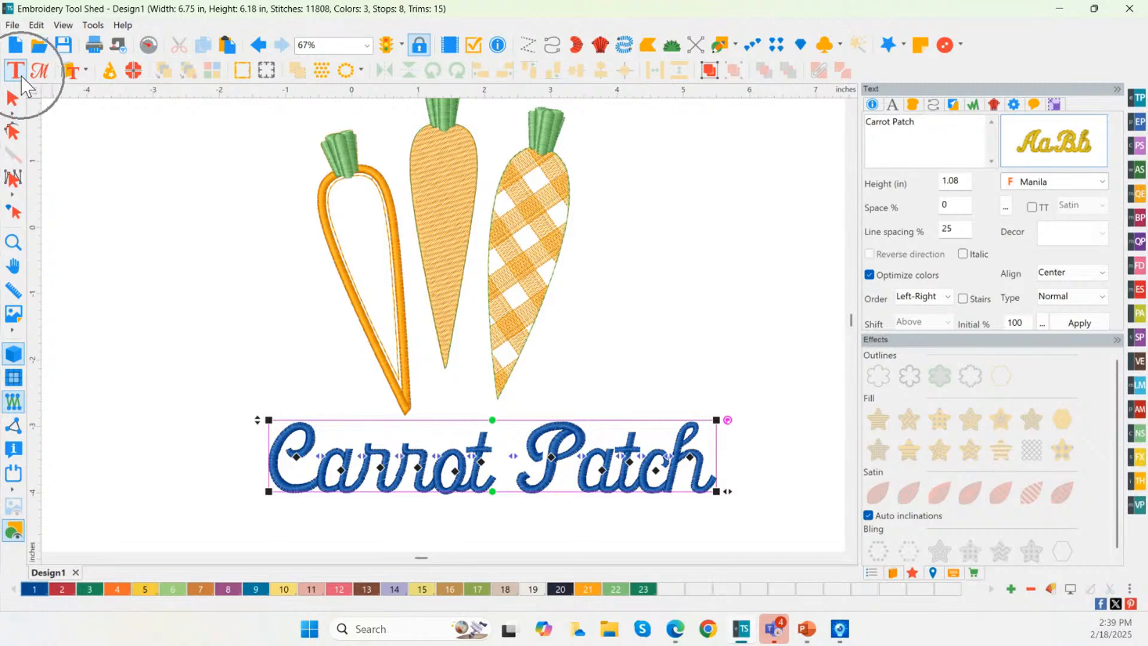
pyautogui.rightClick(431, 435)
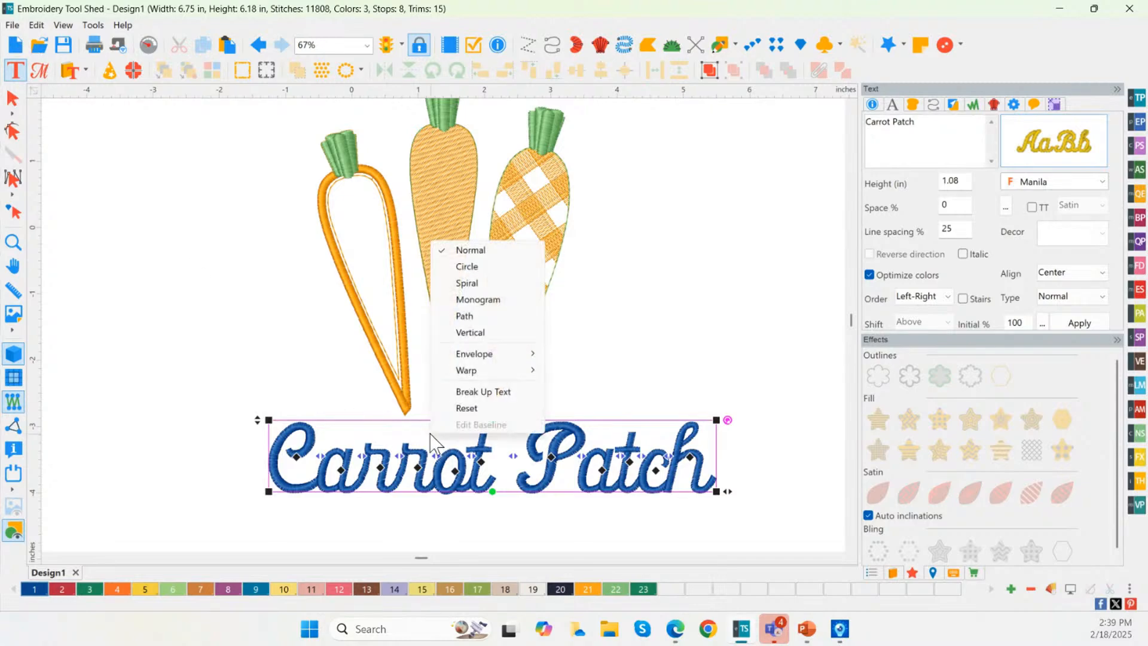
pyautogui.moveTo(491, 359)
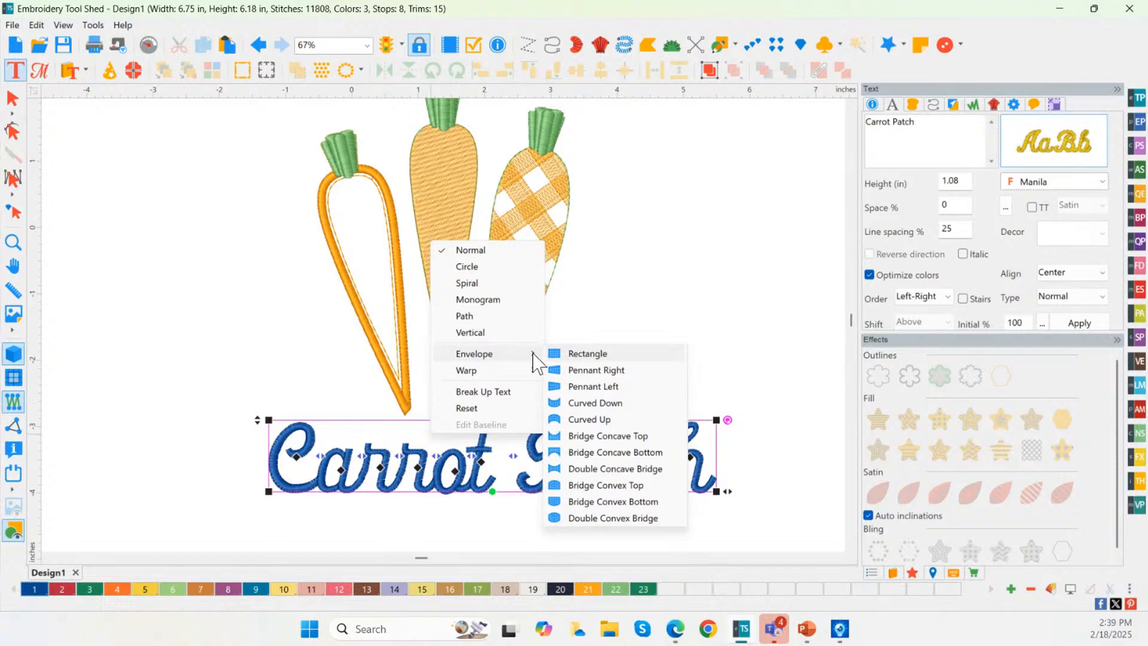
pyautogui.click(585, 407)
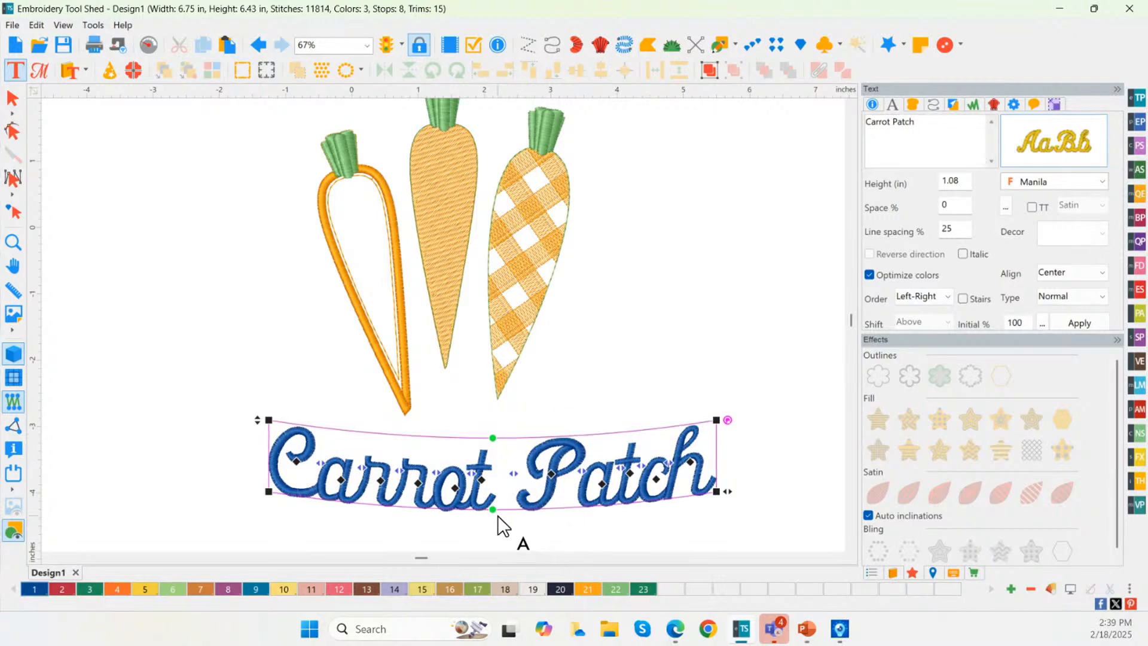
# Step: Deepen the envelope's lower and upper curves slightly and move the lettering up close beneath the carrot tips
pyautogui.moveTo(489, 509); pyautogui.dragTo(490, 524)
pyautogui.moveTo(491, 440); pyautogui.dragTo(491, 445)
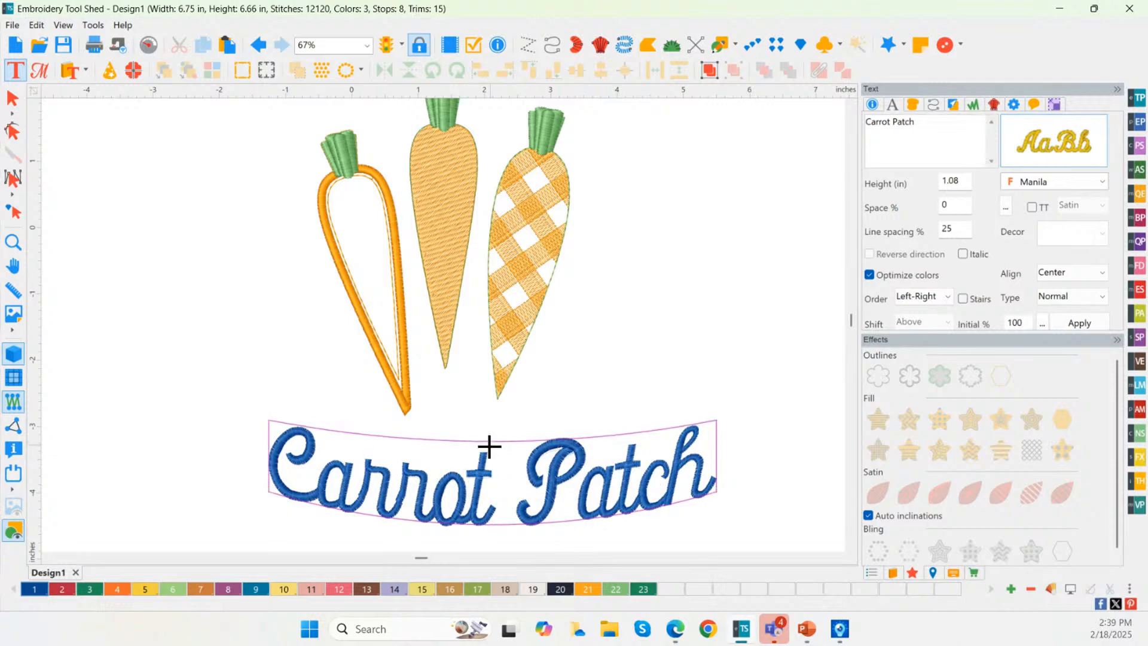
pyautogui.moveTo(476, 520); pyautogui.dragTo(436, 491)
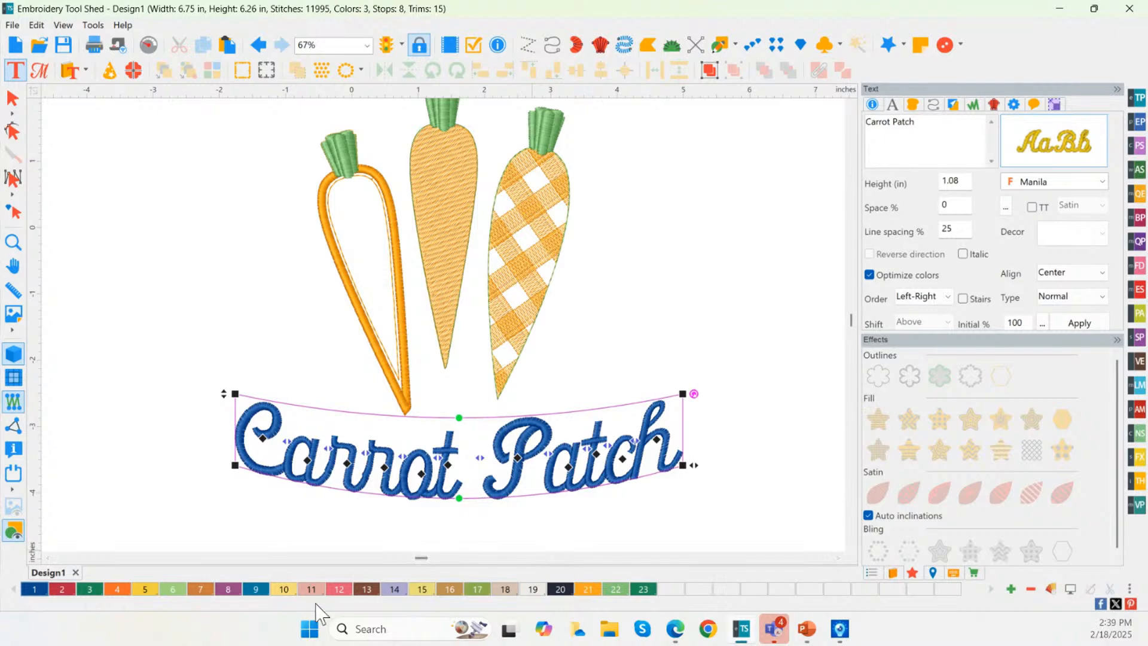
# Step: Recolor the lettering with thread color 20, Exquisite Thread 40 Ink (code 5552), and reselect the text
pyautogui.click(560, 590)
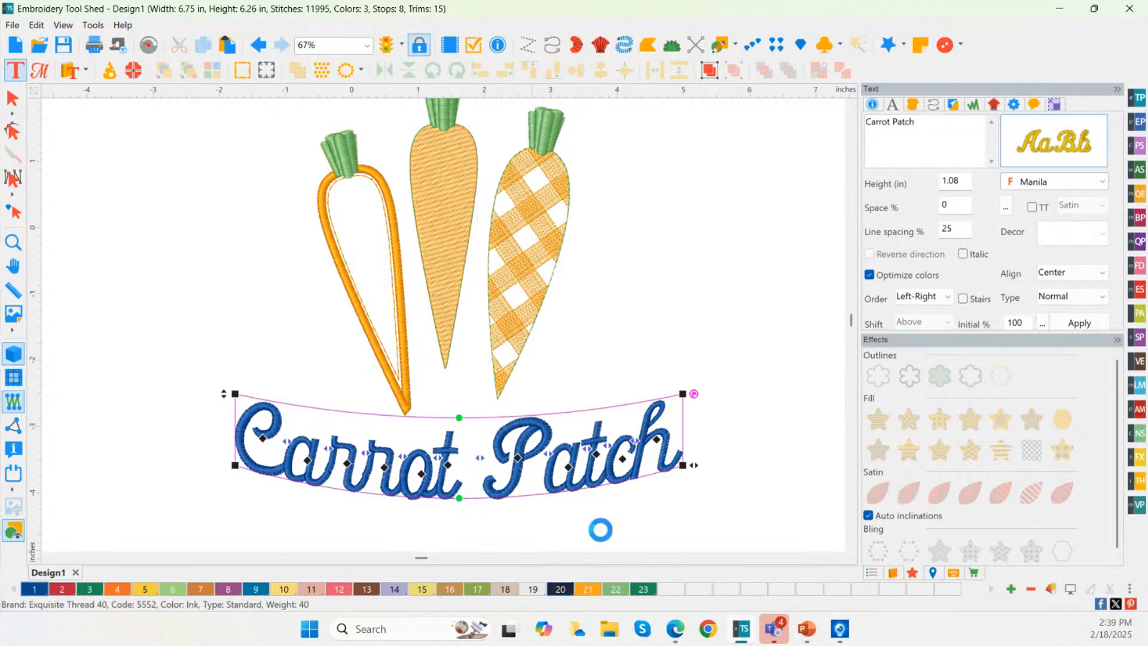
pyautogui.click(737, 449)
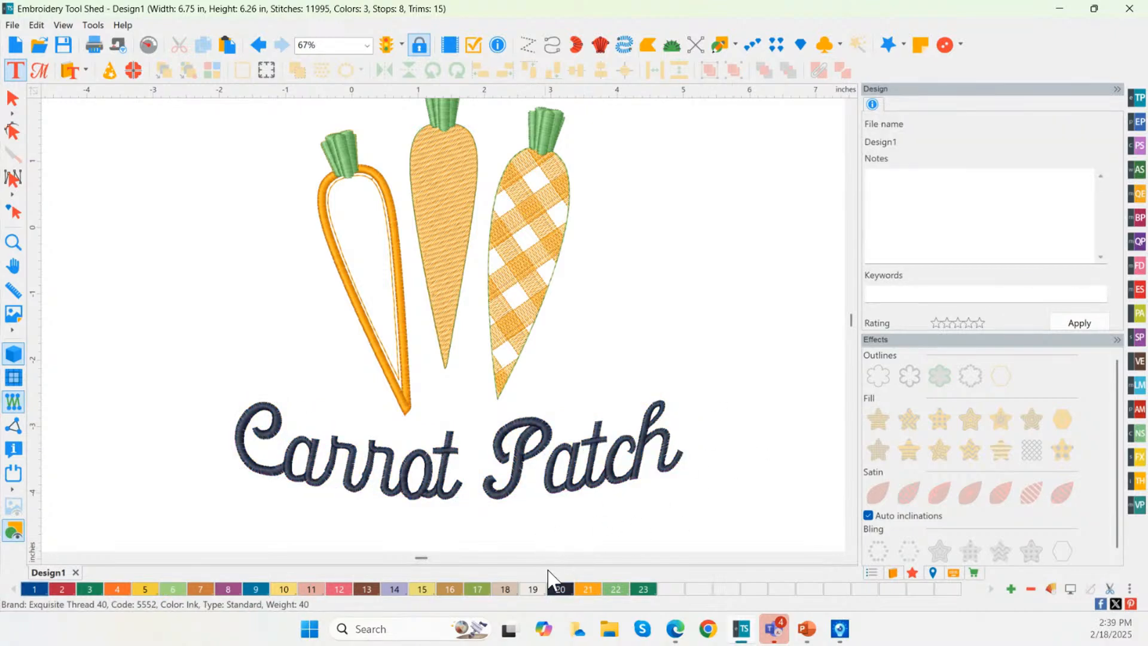
pyautogui.click(519, 472)
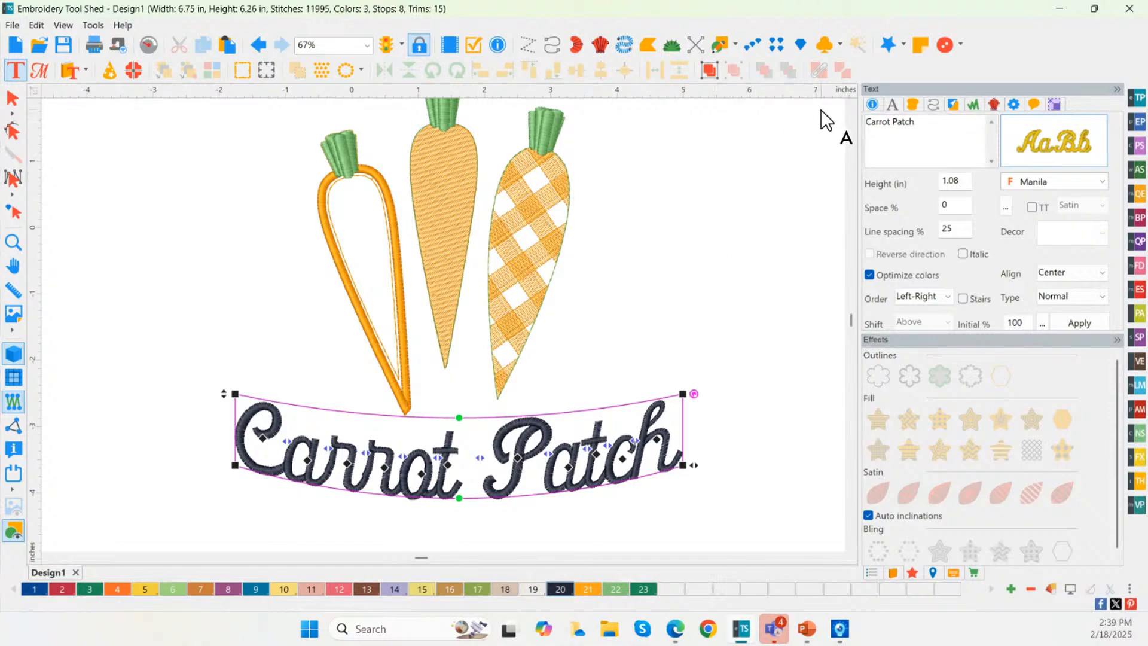
# Step: Add the text "Farm Fresh" above the carrots and shift it slightly sideways over them
pyautogui.click(850, 106)
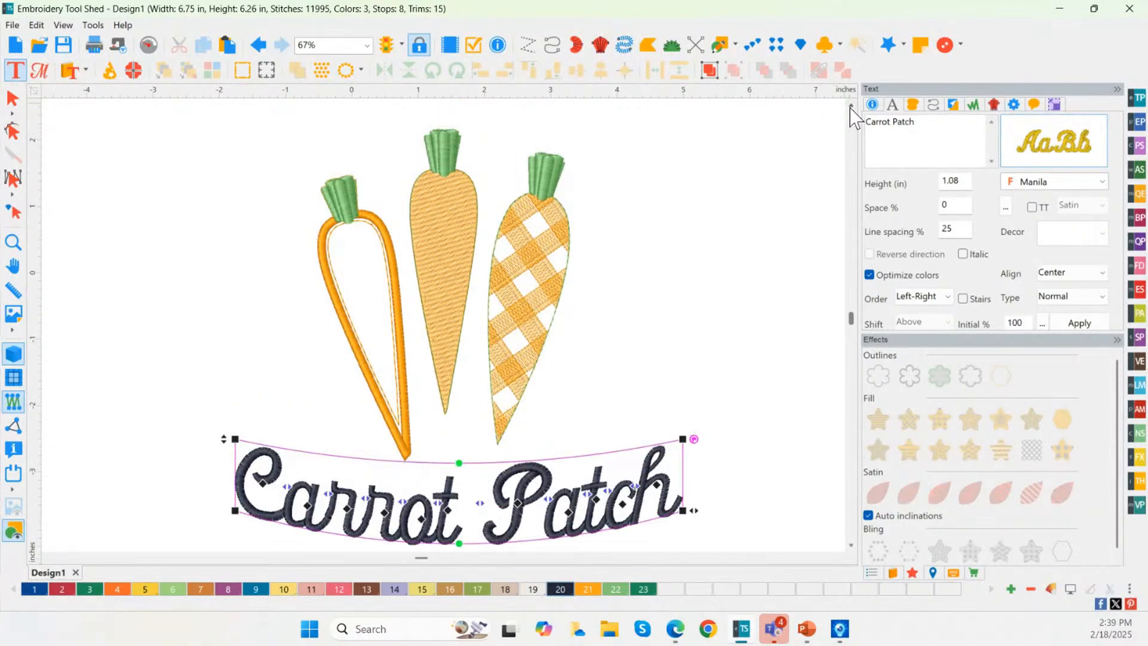
pyautogui.click(851, 109)
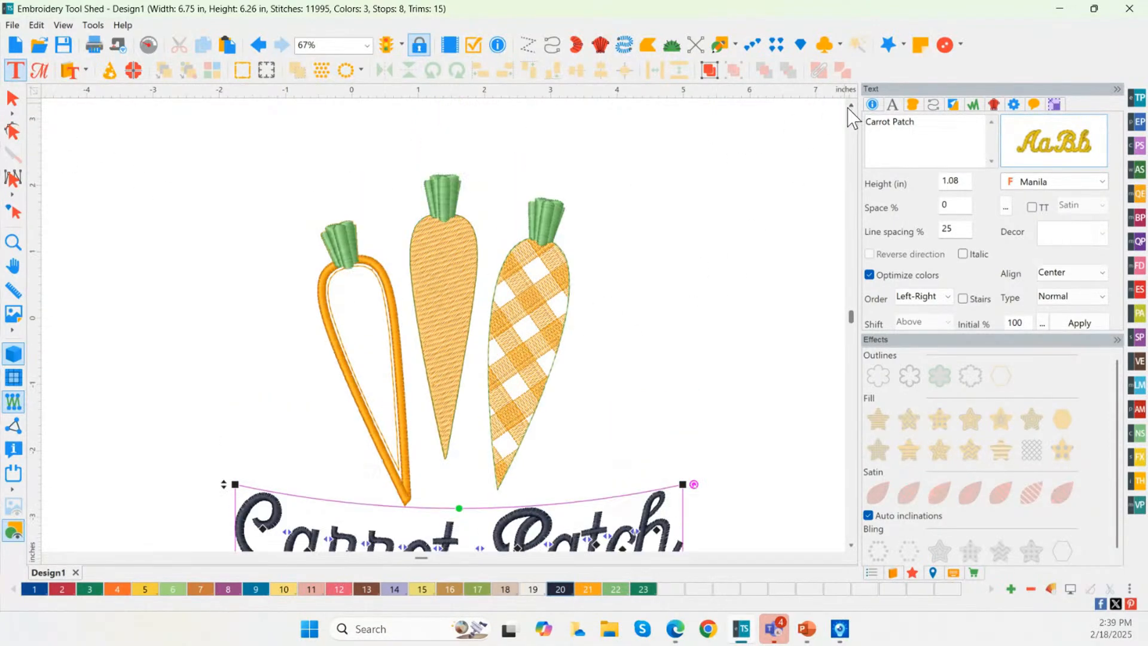
pyautogui.click(276, 166)
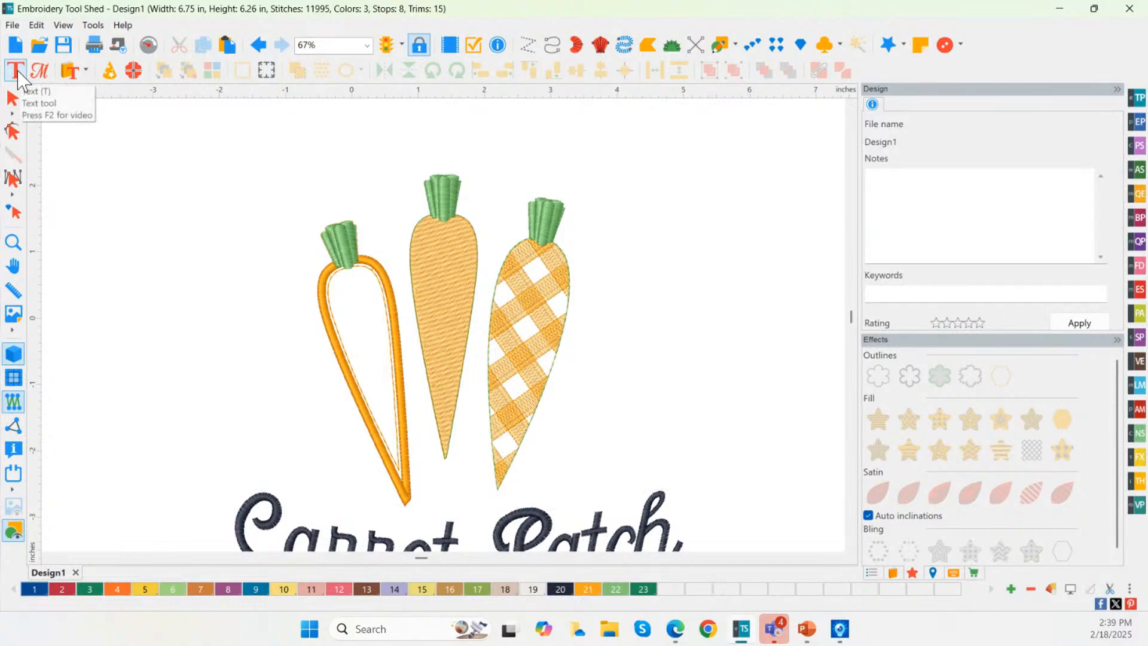
pyautogui.click(16, 71)
pyautogui.click(295, 150)
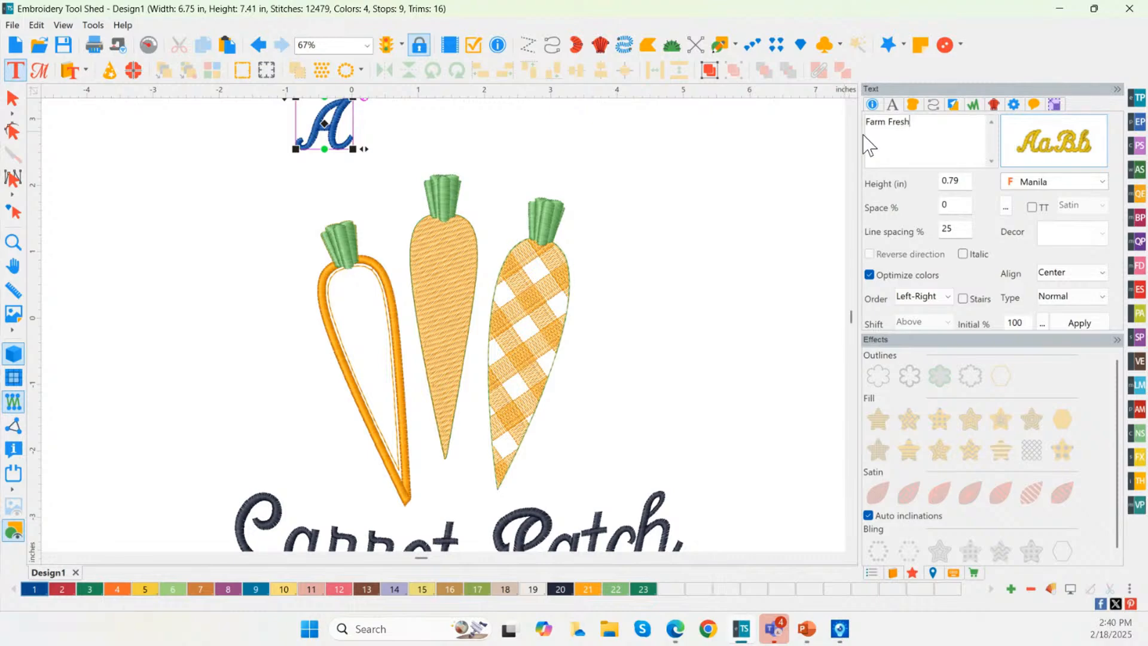
pyautogui.click(1079, 323)
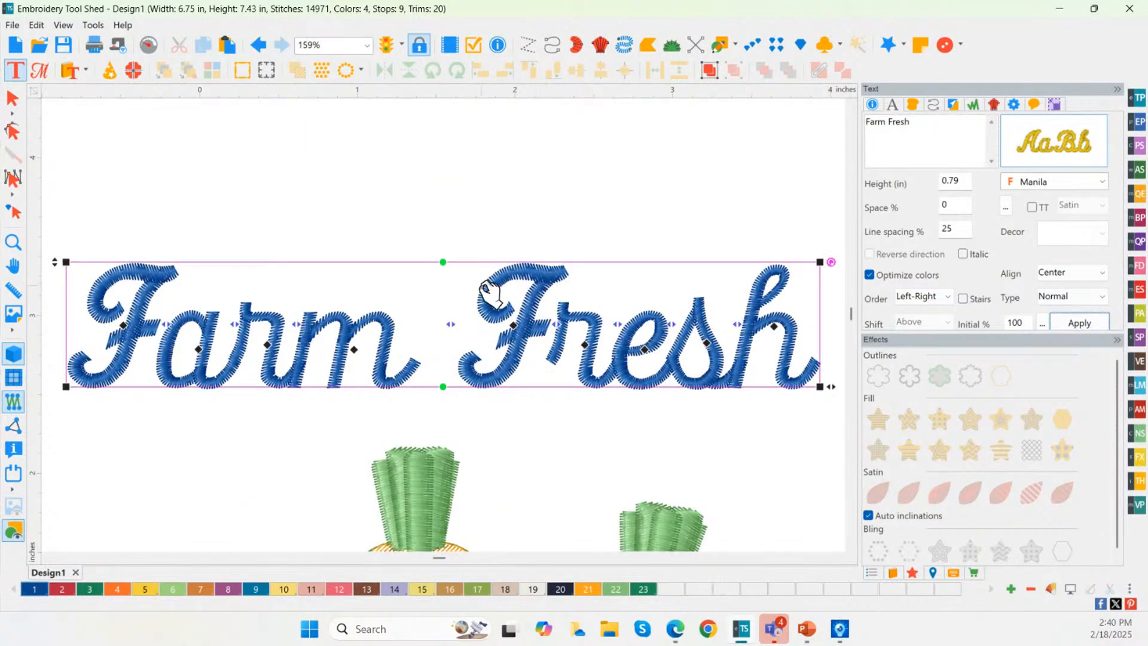
pyautogui.moveTo(426, 299); pyautogui.dragTo(458, 293)
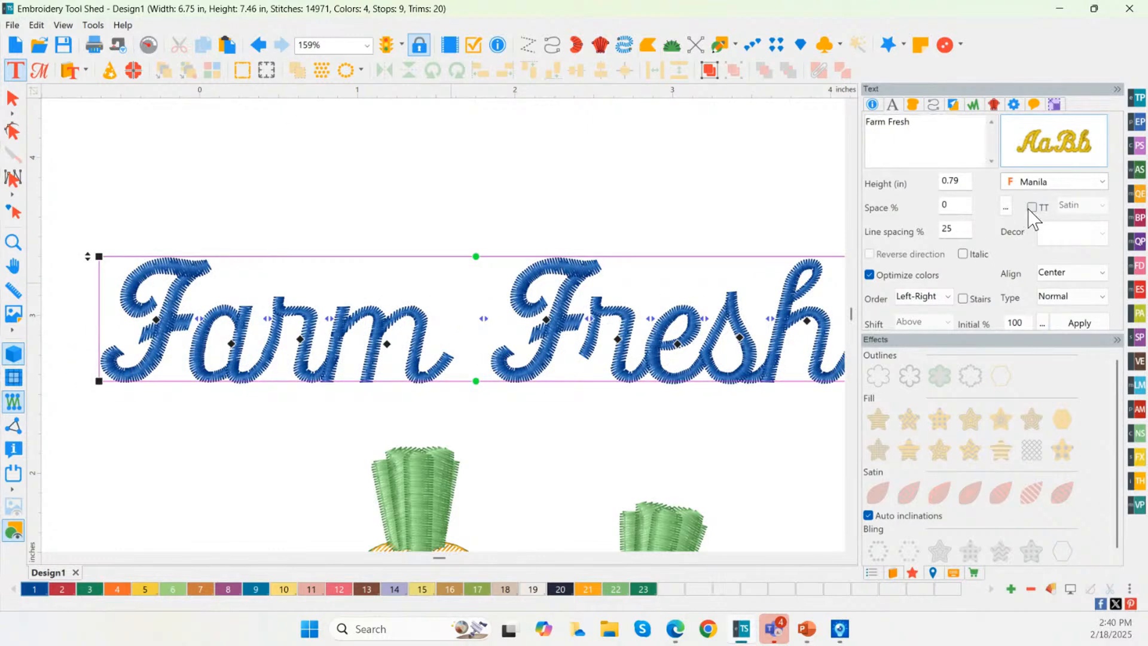
# Step: Switch the "Farm Fresh" text to a TrueType font with Satin stitching and choose the Farmhouse font
pyautogui.press('ctrl')
pyautogui.press('ctrl')
pyautogui.press('ctrl')
pyautogui.press('ctrl')
pyautogui.click(1039, 207)
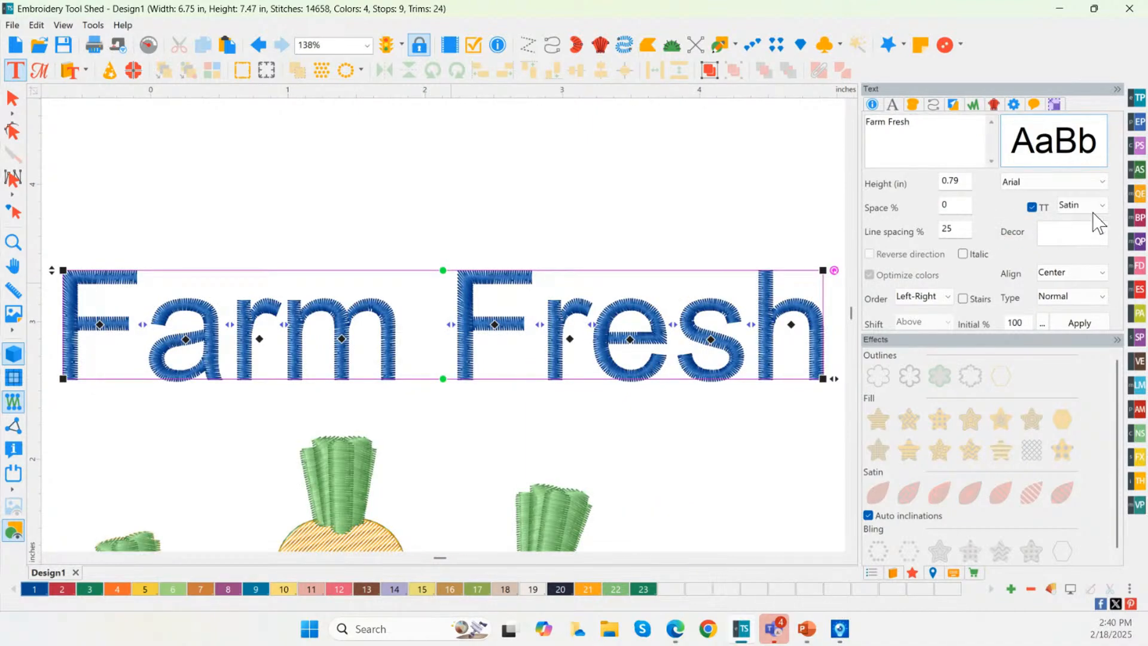
pyautogui.click(1089, 207)
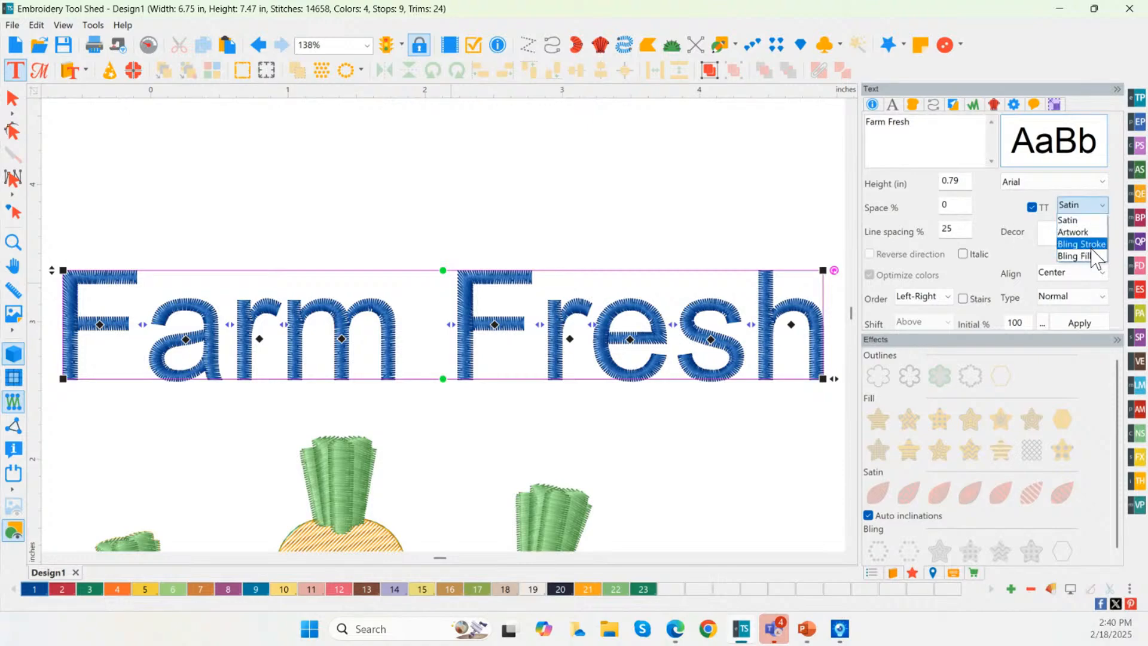
pyautogui.click(1086, 221)
pyautogui.click(1042, 183)
pyautogui.click(1045, 182)
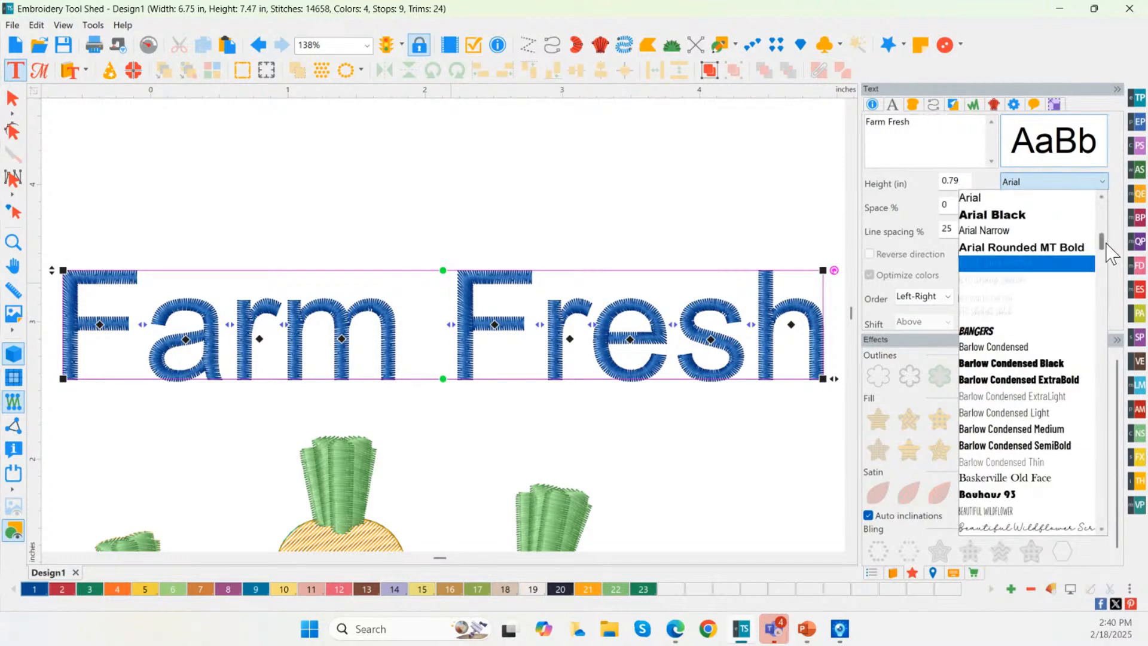
pyautogui.moveTo(1108, 238); pyautogui.dragTo(1103, 306)
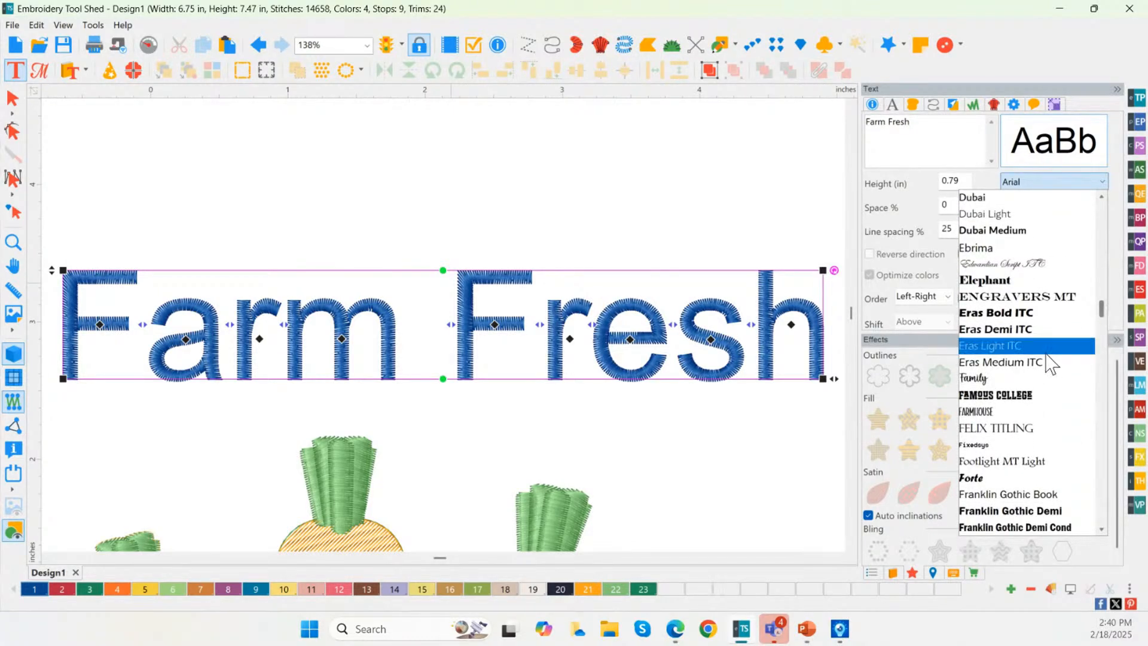
pyautogui.click(994, 411)
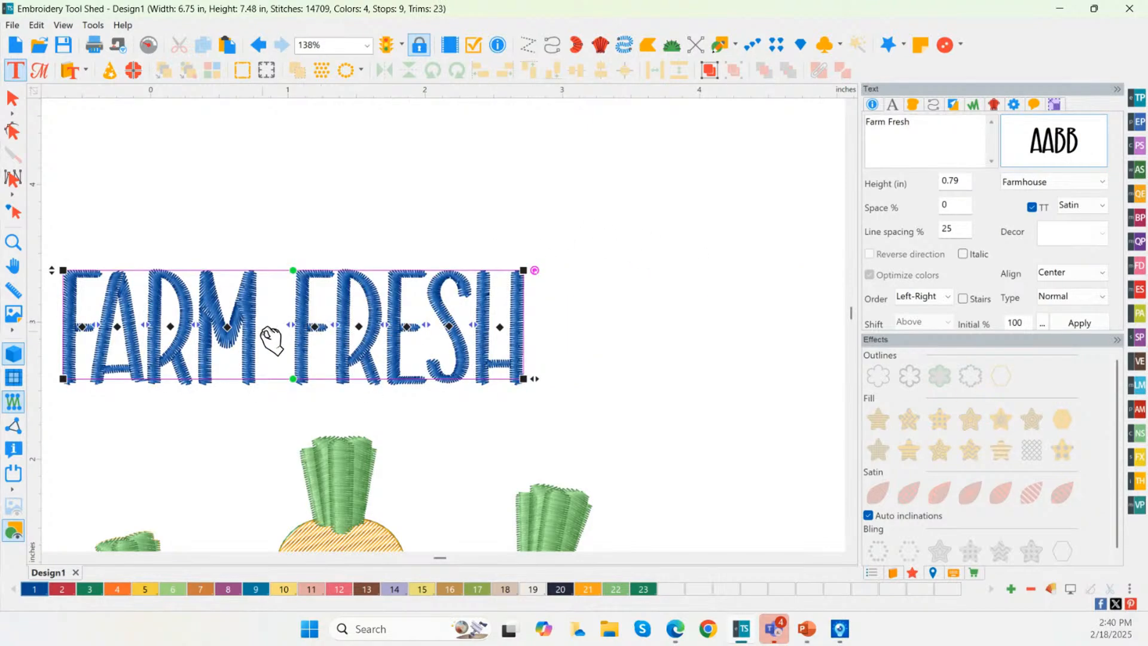
# Step: Center the "Farm Fresh" lettering better above the carrots and change its text to "--Farm Fresh--"
pyautogui.moveTo(271, 359); pyautogui.dragTo(317, 352)
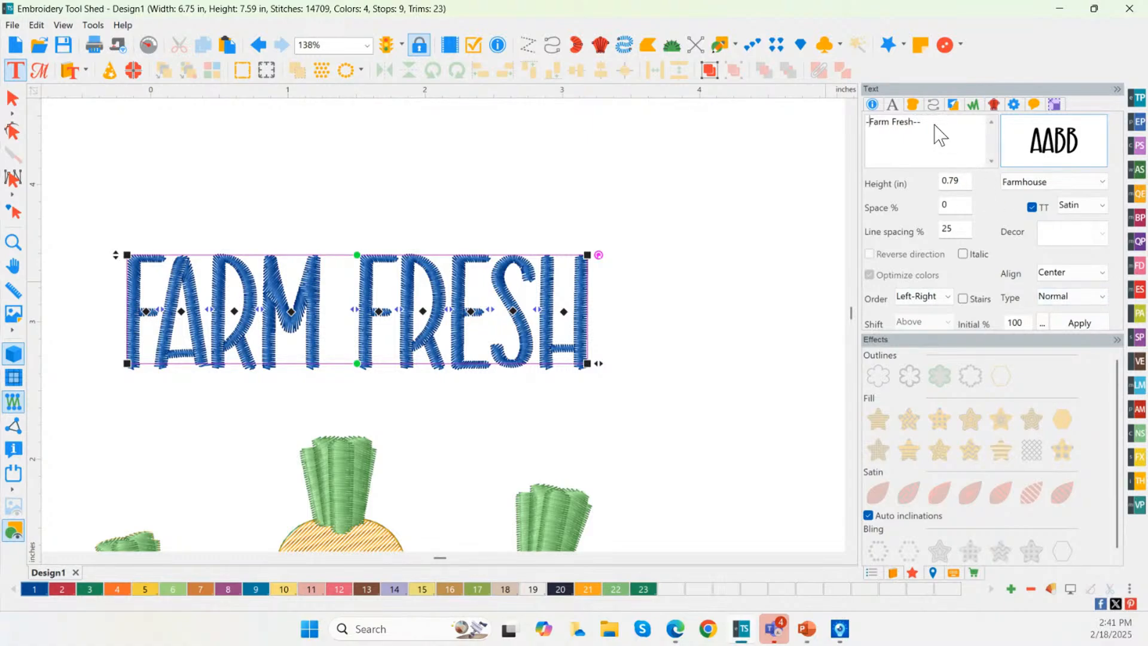
pyautogui.click(1079, 323)
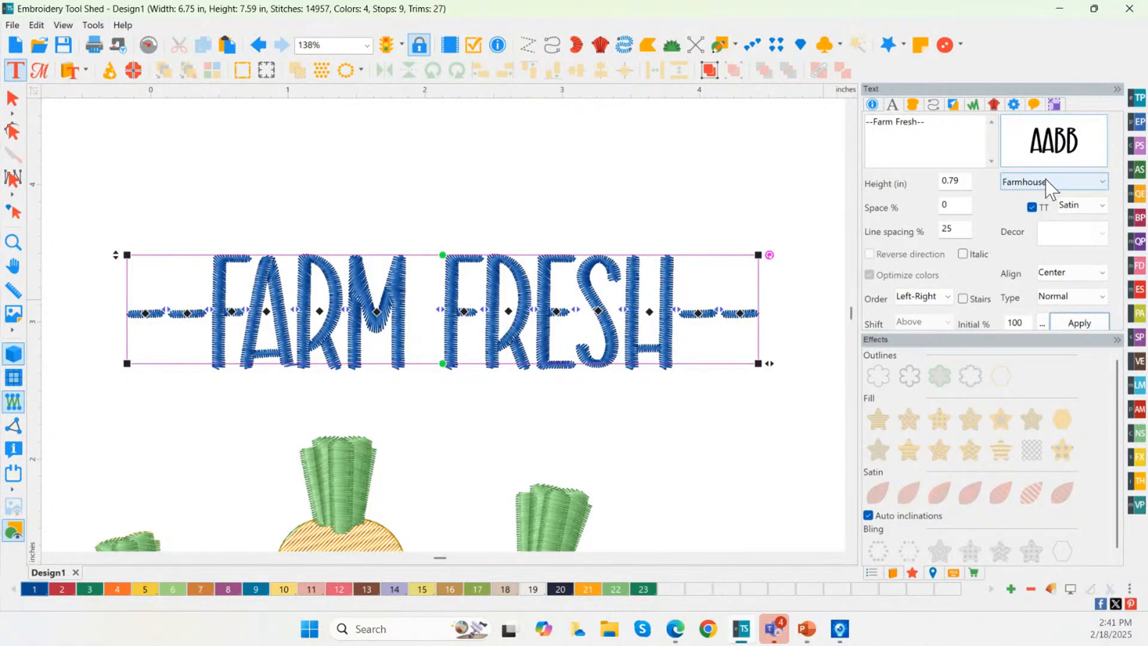
pyautogui.press('ctrl')
pyautogui.press('ctrl')
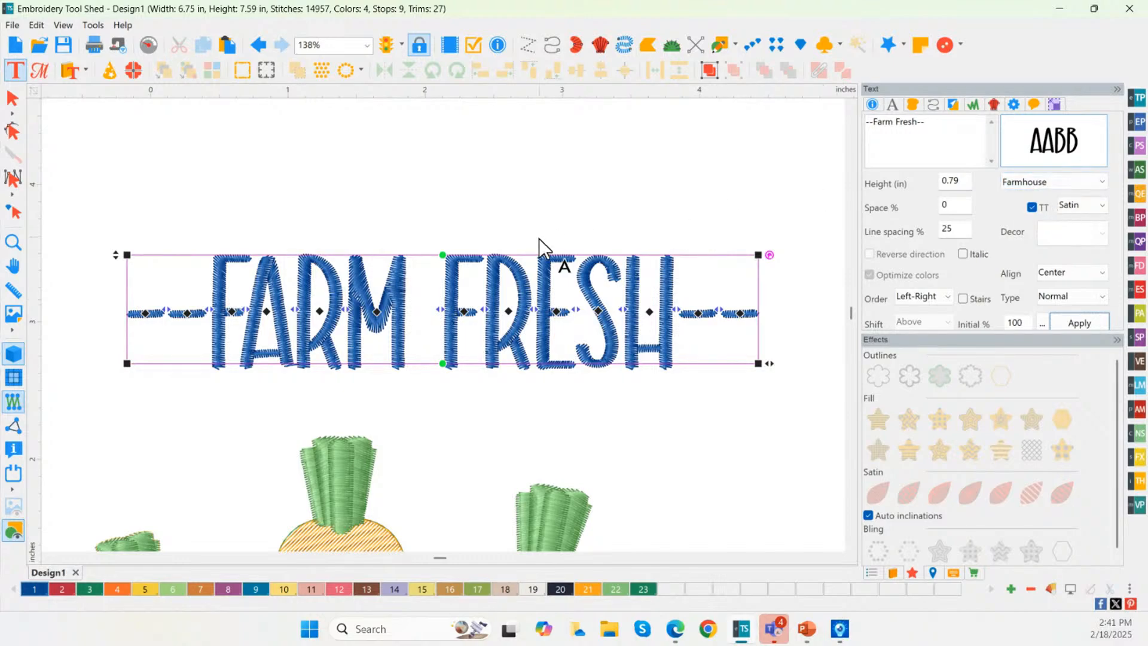
pyautogui.press('ctrl')
pyautogui.press('ctrl')
# Step: Set the "--Farm Fresh--" lettering height to 1 inch and apply it
pyautogui.moveTo(957, 181); pyautogui.dragTo(912, 185)
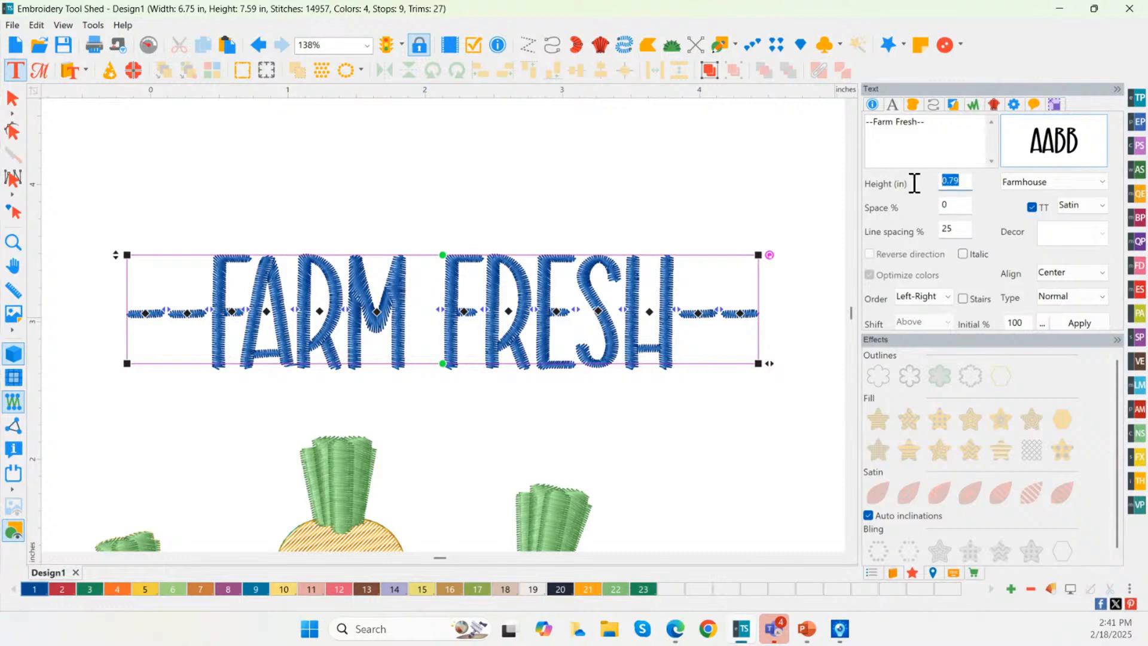
pyautogui.write('1')
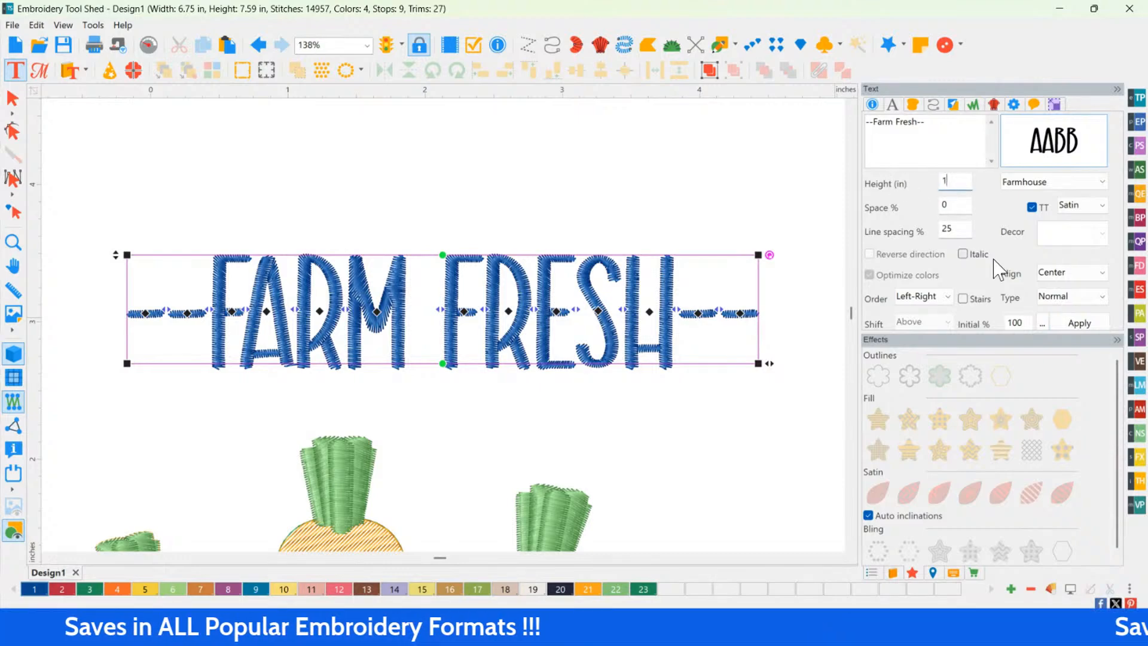
pyautogui.click(1081, 322)
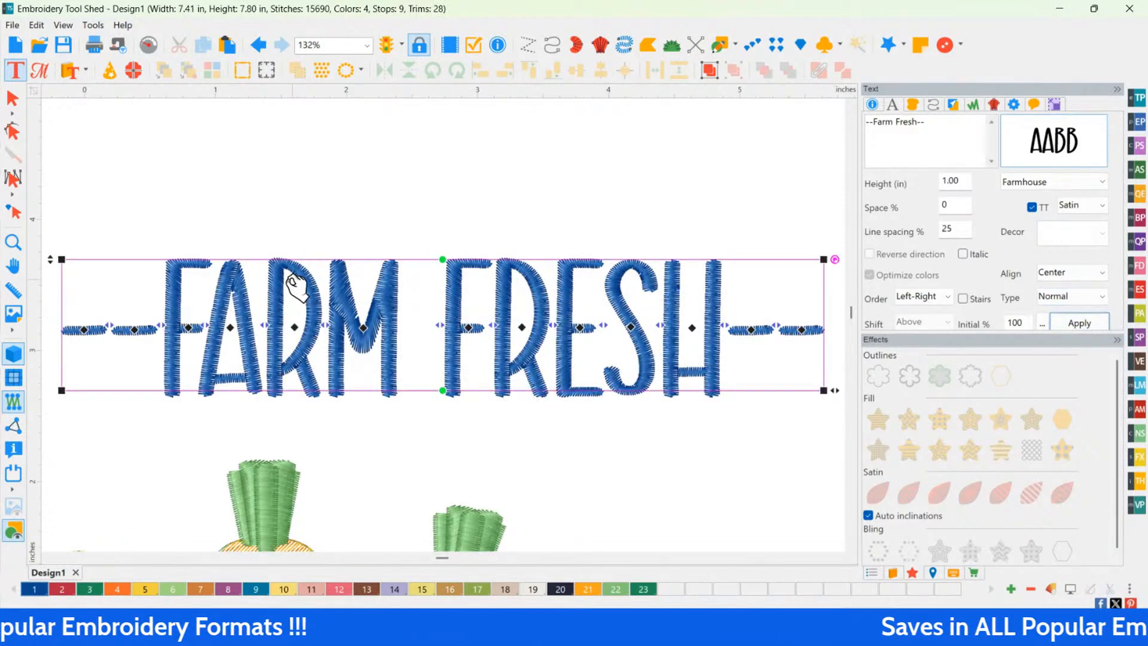
# Step: Change the "--Farm Fresh--" text type to Circle and move it down so it arches closely over the carrot tops
pyautogui.doubleClick(15, 242)
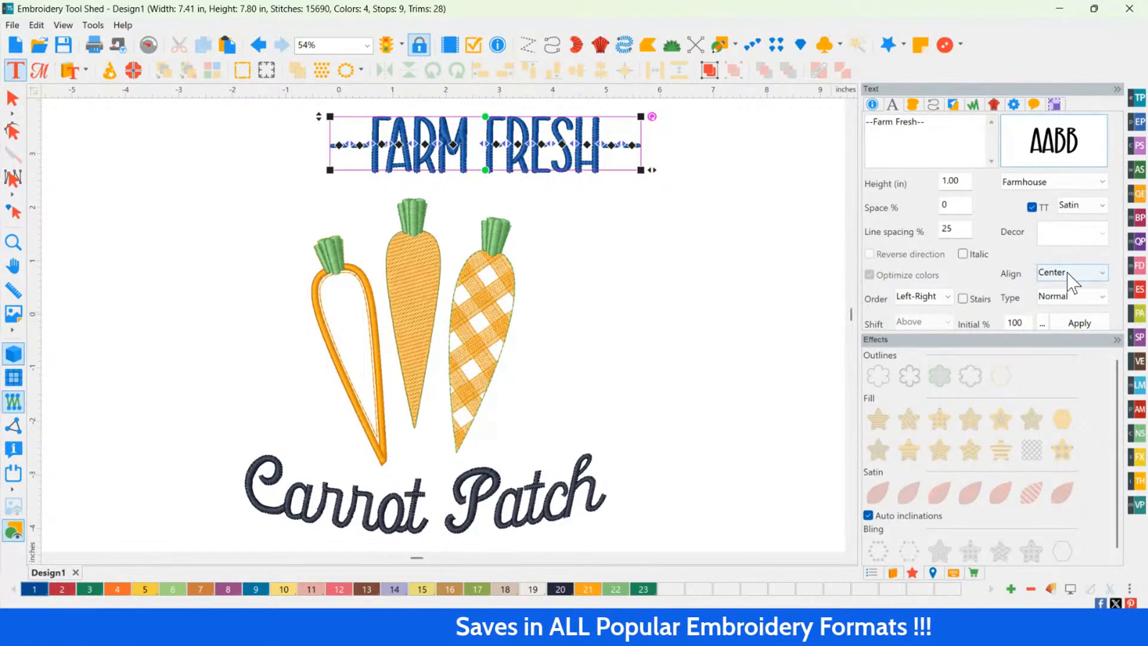
pyautogui.click(1063, 305)
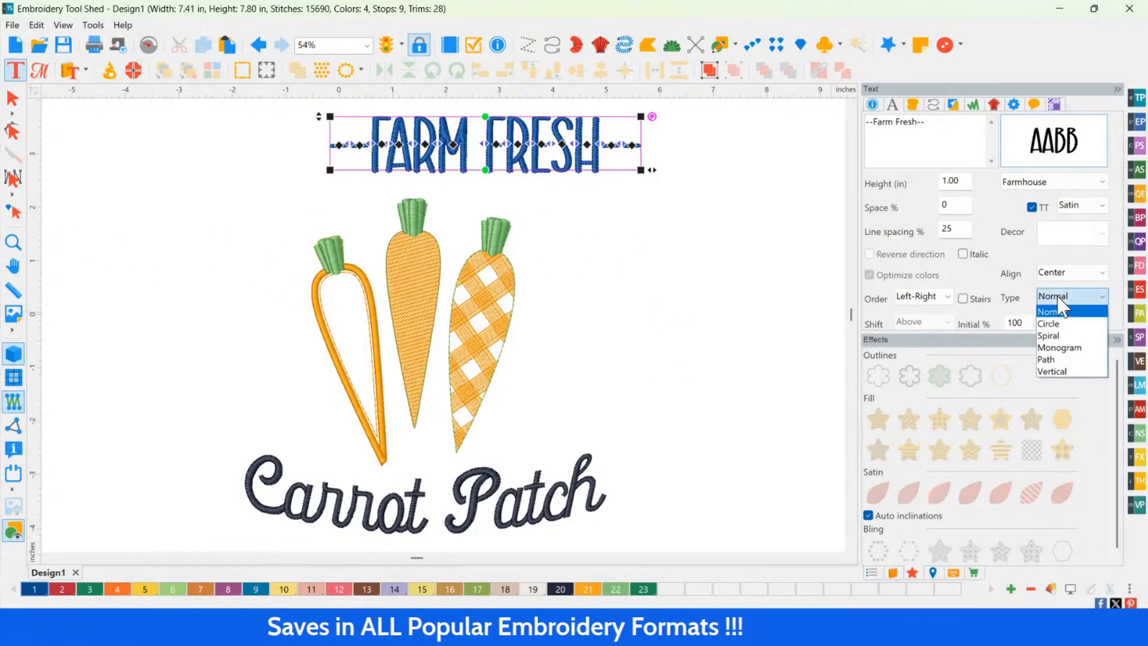
pyautogui.click(1064, 335)
pyautogui.click(1085, 323)
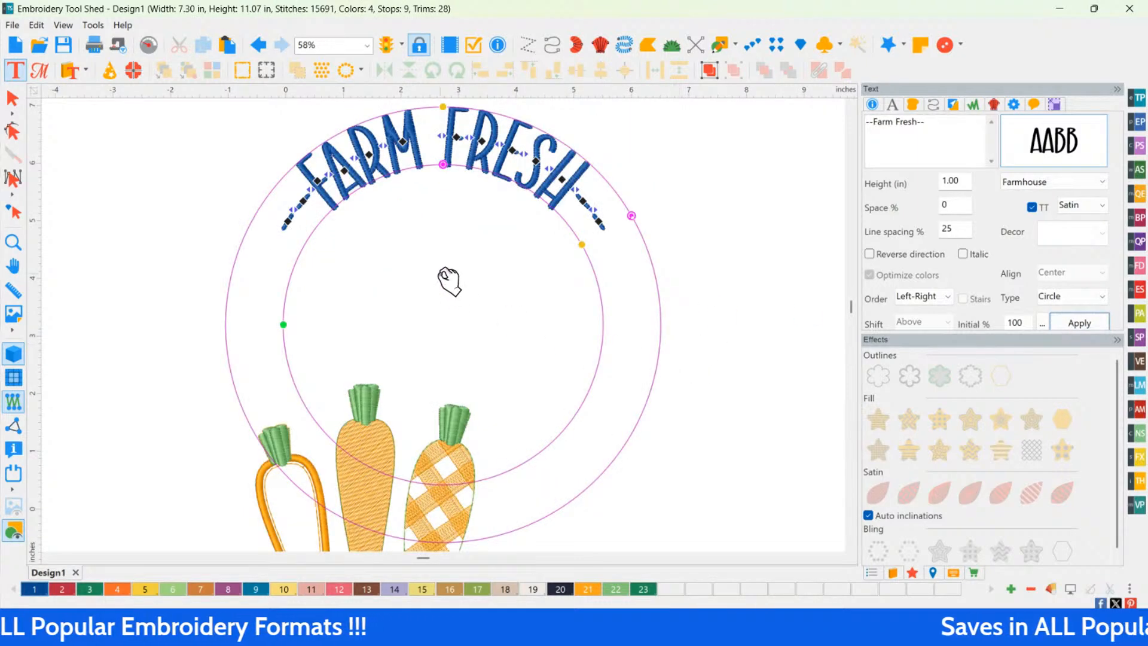
pyautogui.moveTo(451, 277); pyautogui.dragTo(388, 424)
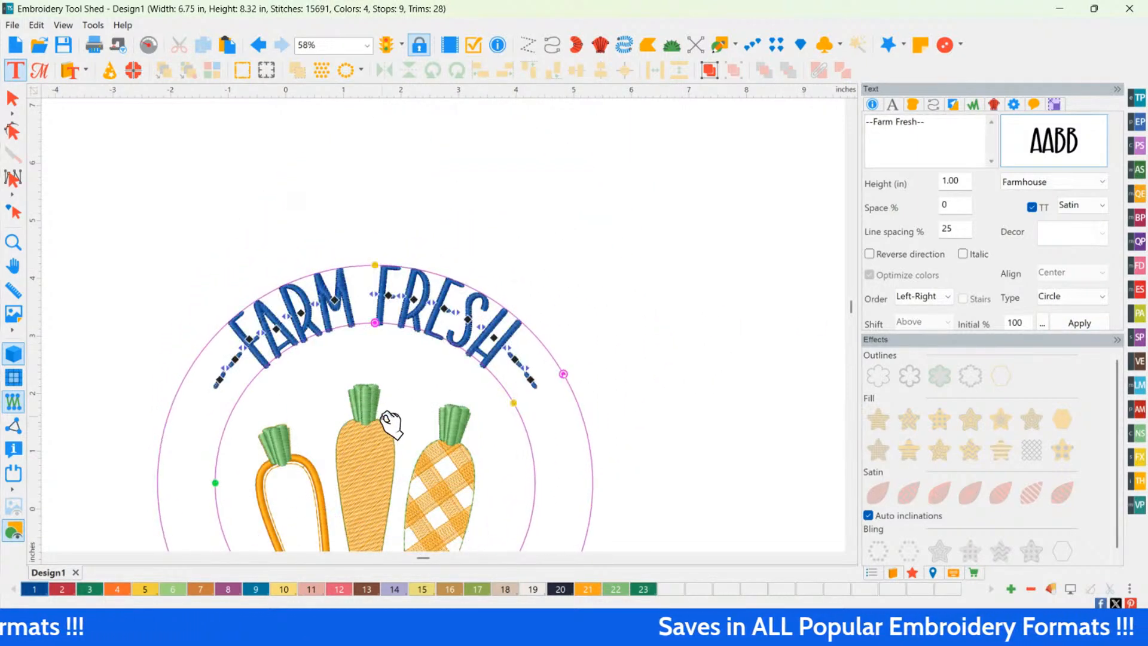
# Step: Recolor the arched "--Farm Fresh--" text with thread color 20, deselect it and fit the whole design in view
pyautogui.click(560, 589)
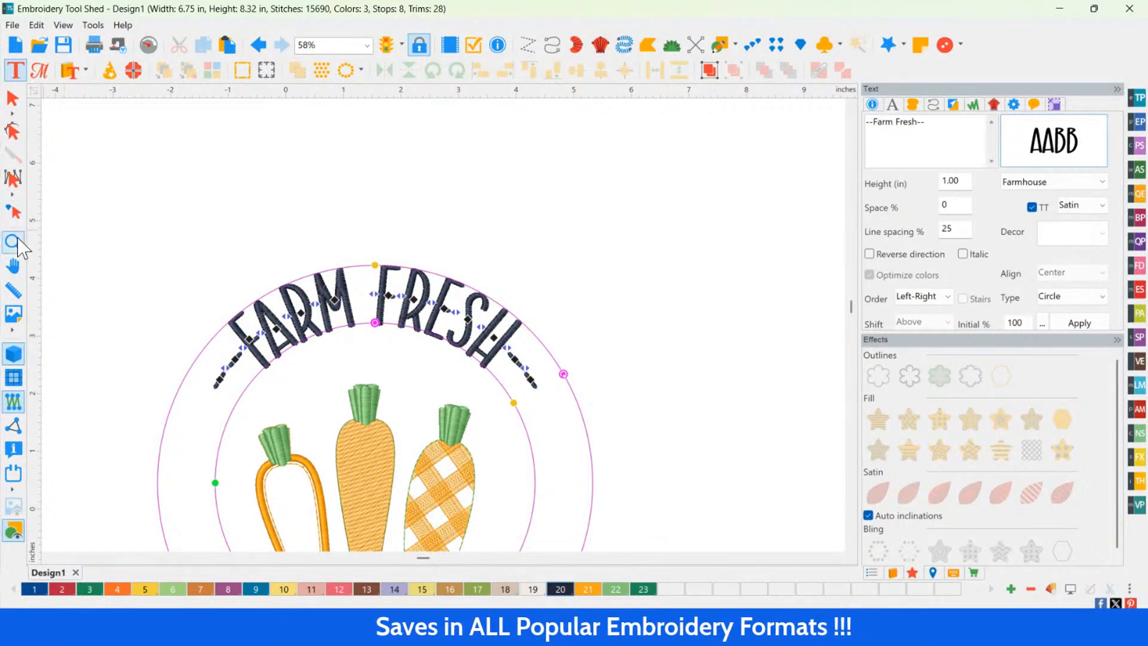
pyautogui.click(12, 98)
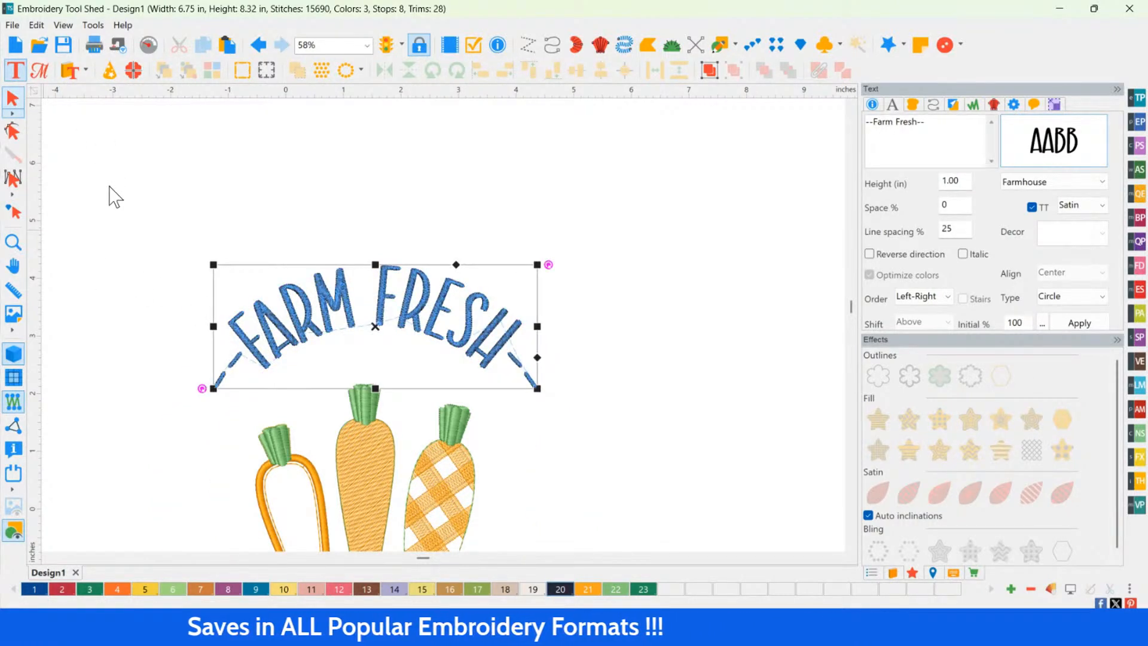
pyautogui.press('Escape')
pyautogui.click(13, 242)
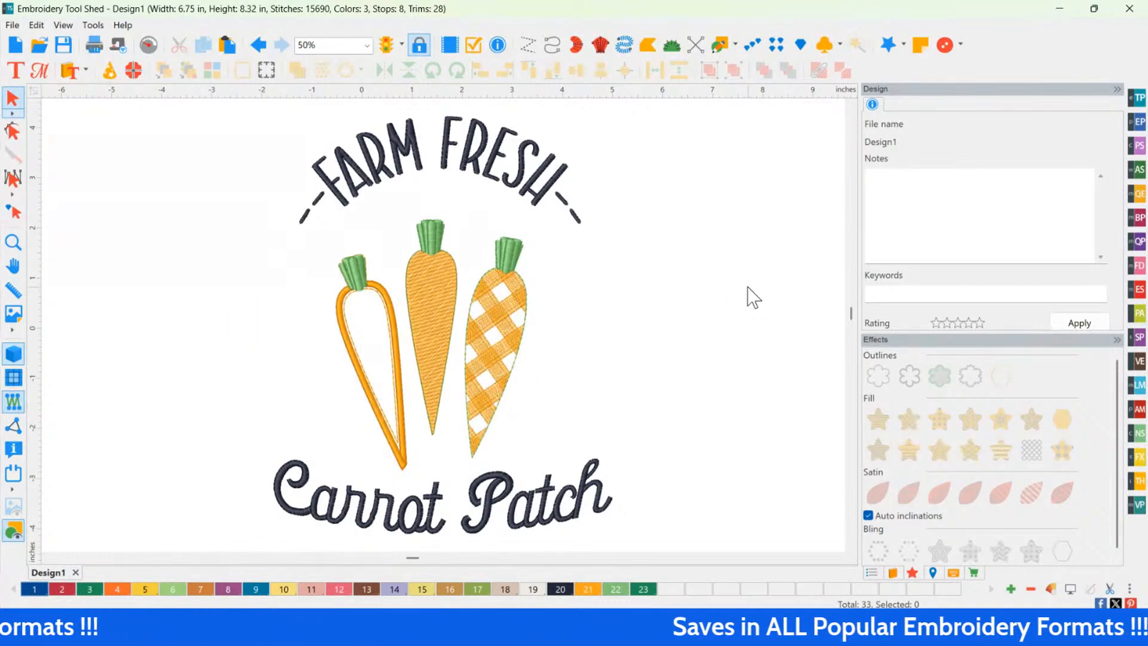
# Step: Change the font of the "Carrot Patch" lettering to Antero from the font catalog
pyautogui.click(422, 505)
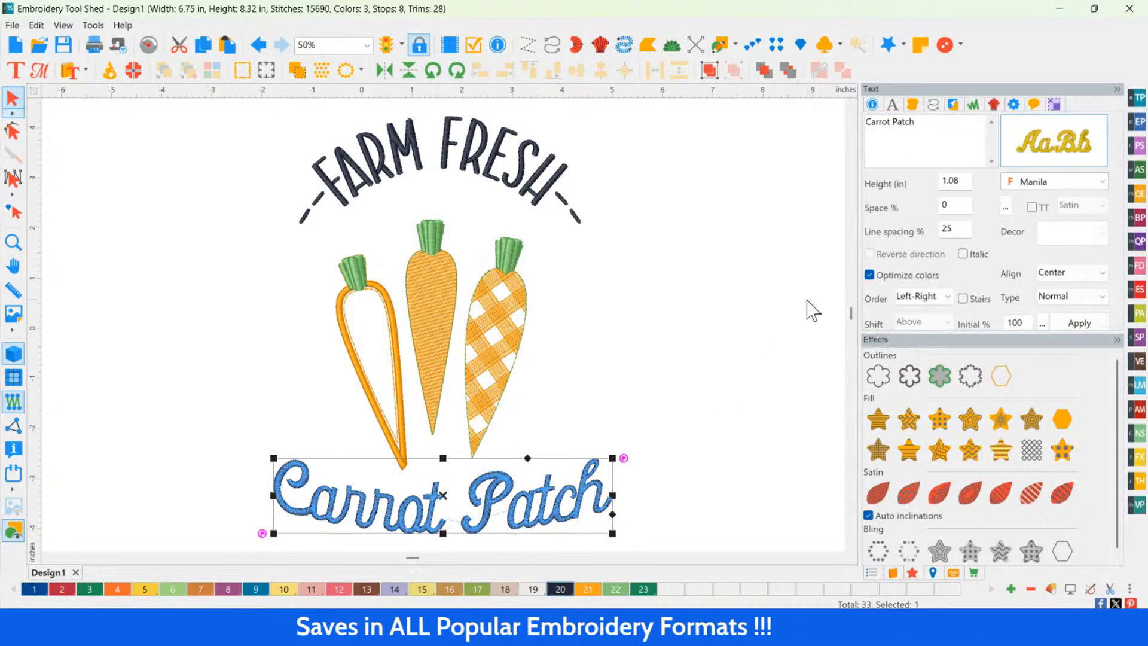
pyautogui.click(1047, 151)
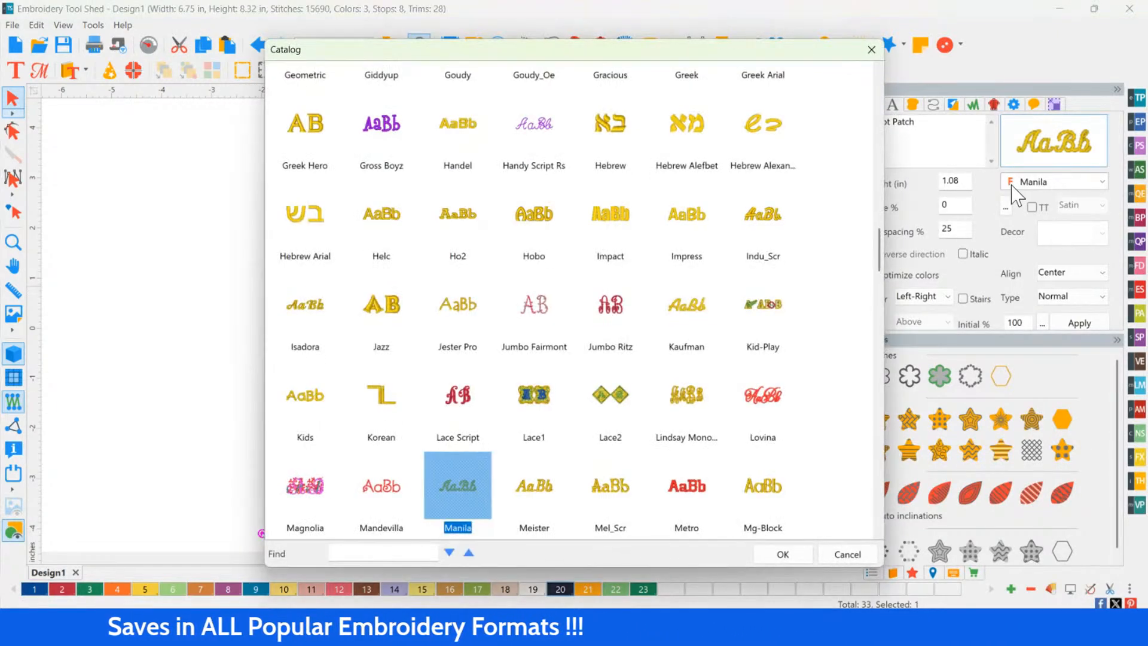
pyautogui.moveTo(879, 251); pyautogui.dragTo(882, 97)
pyautogui.click(761, 193)
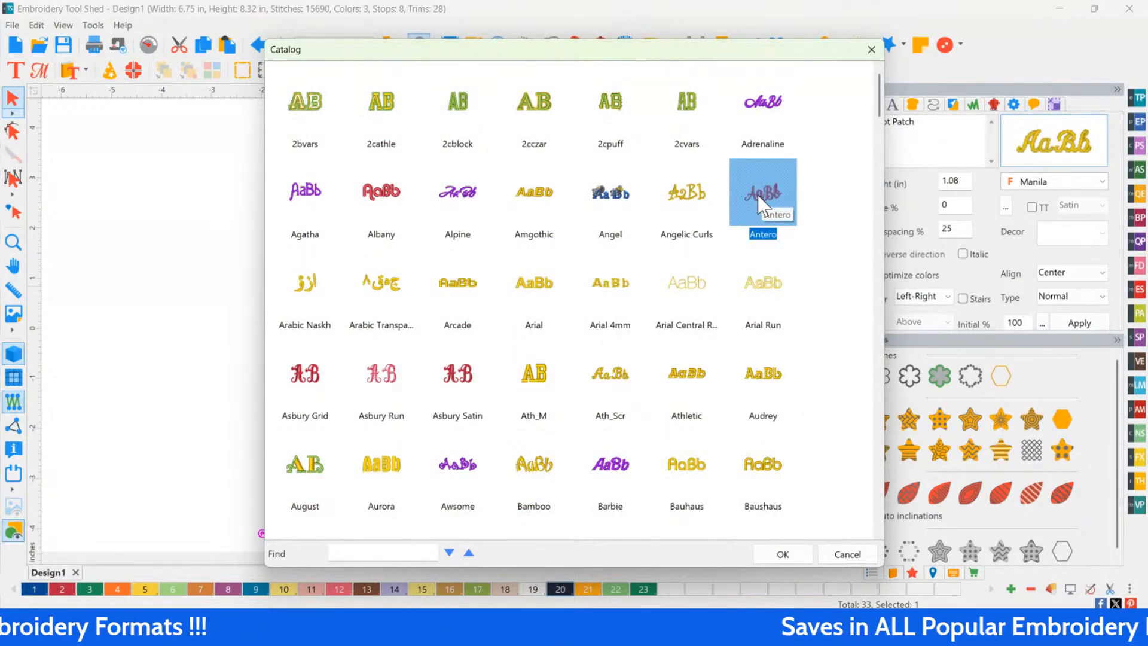
pyautogui.doubleClick(762, 200)
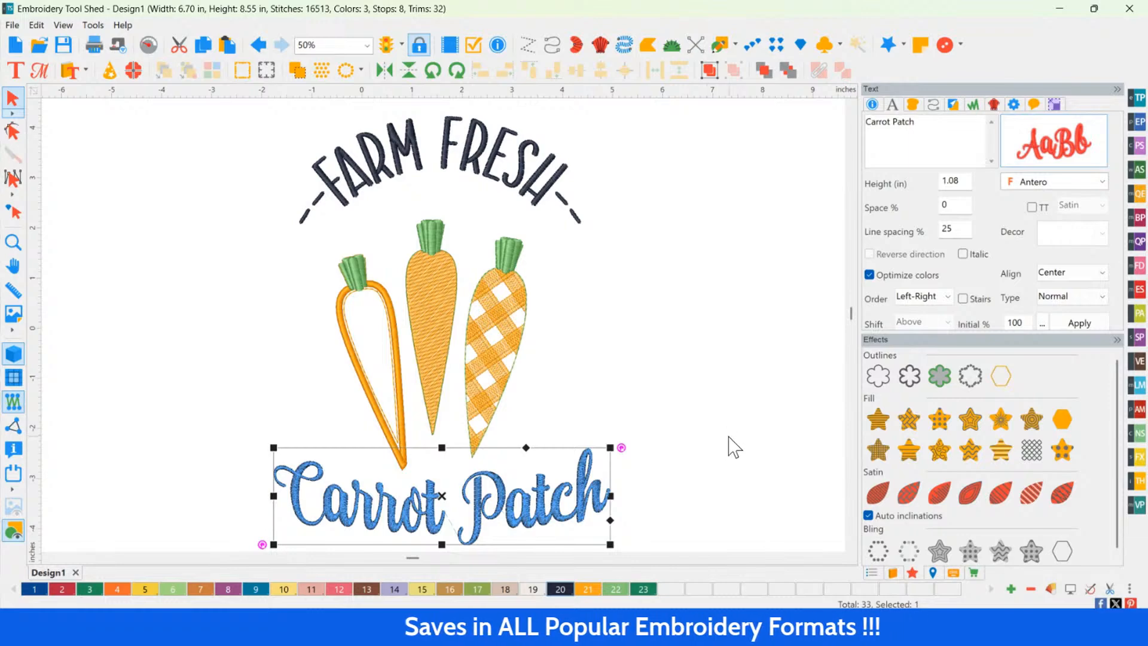
# Step: Add the text "open daily" beneath the "Carrot Patch" lettering
pyautogui.scroll(-2, 728, 437)
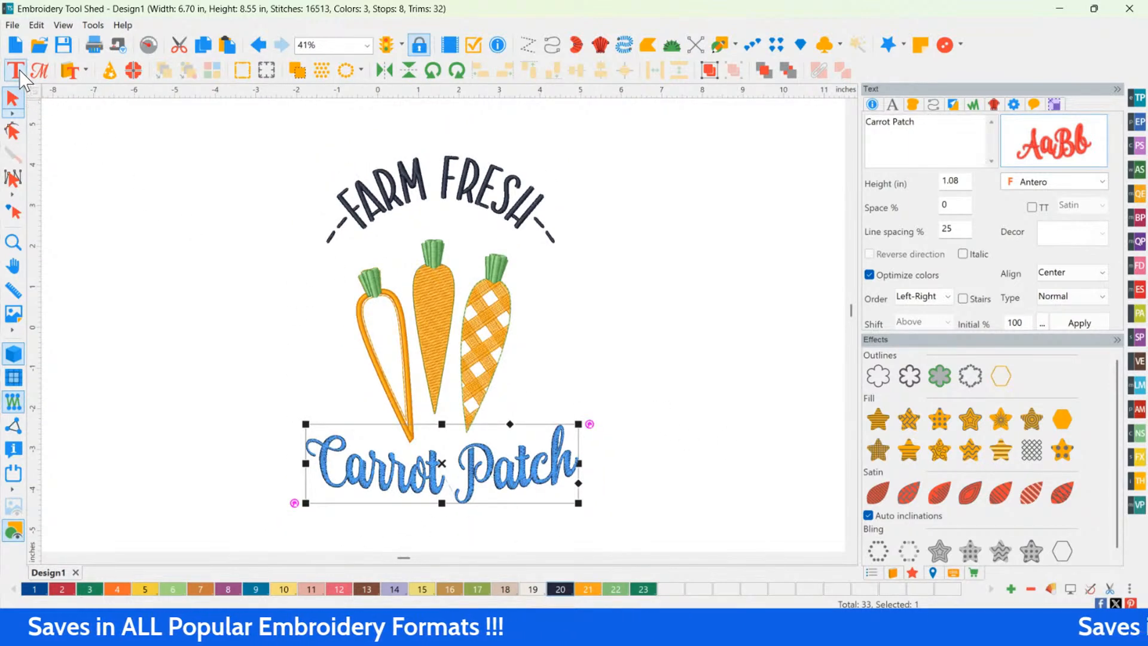
pyautogui.click(18, 70)
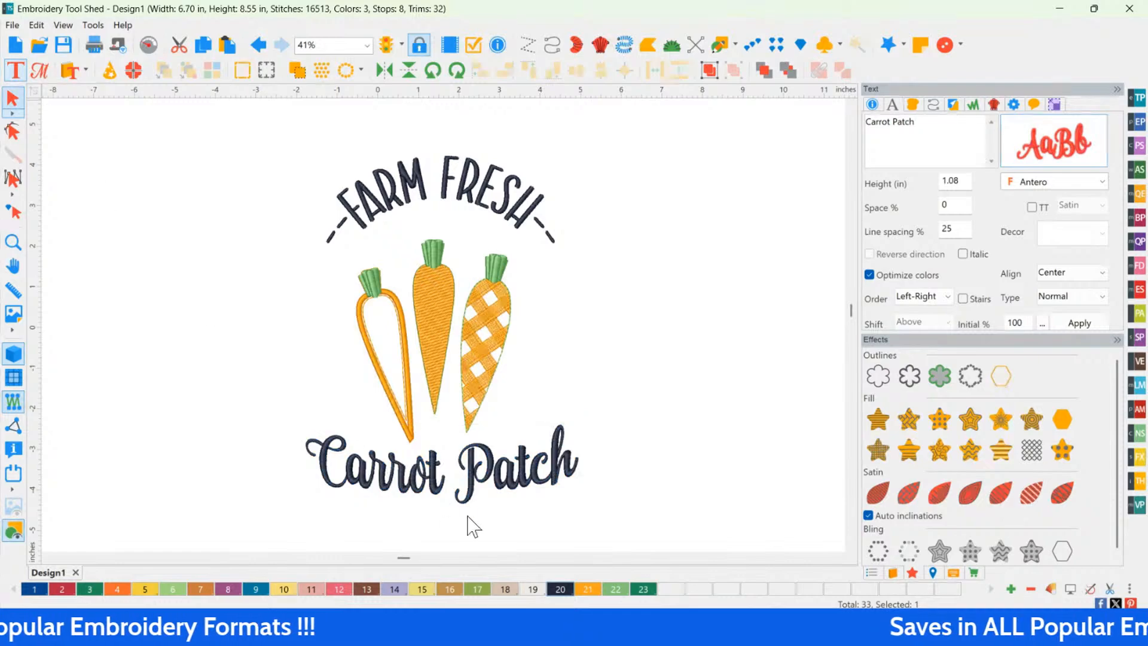
pyautogui.click(407, 525)
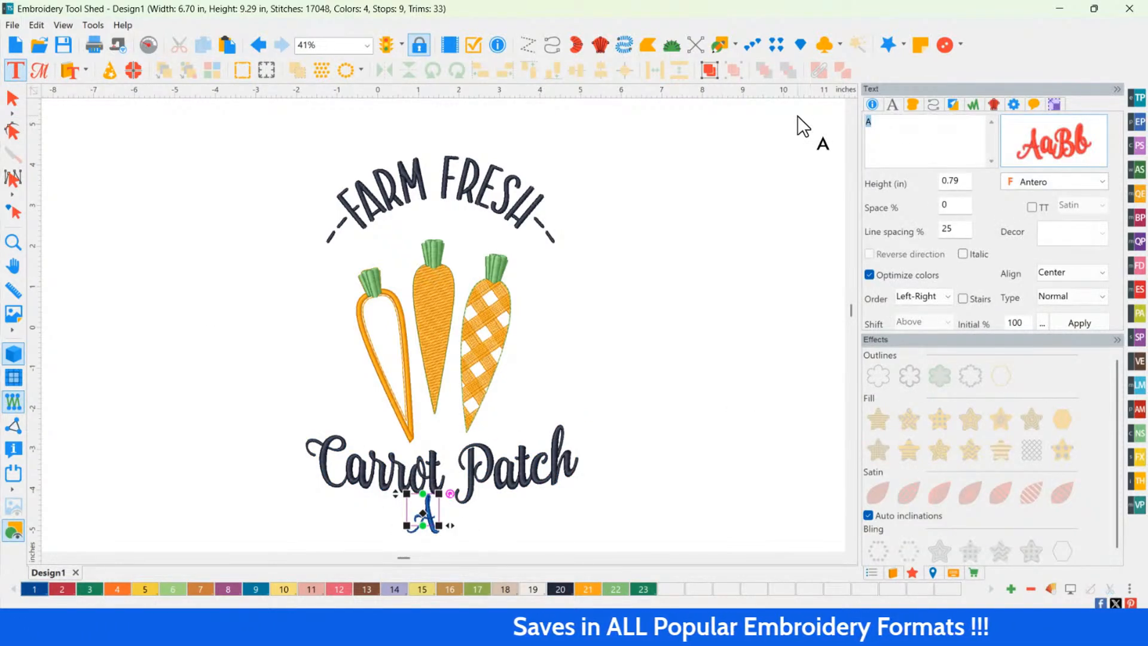
pyautogui.write('open daily')
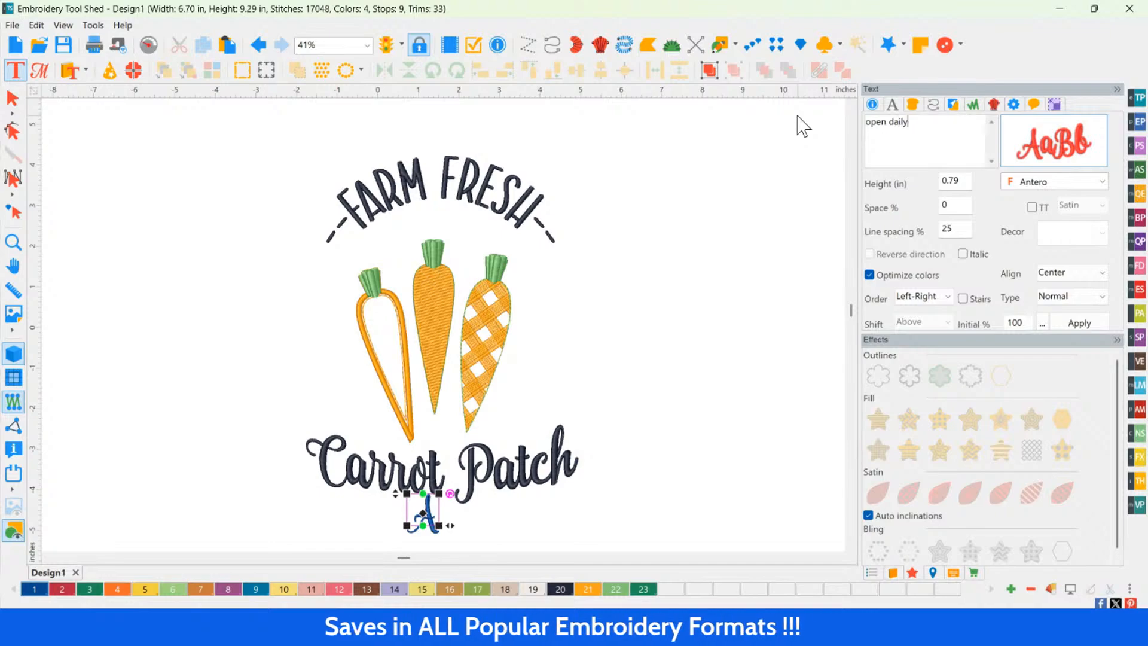
pyautogui.click(1095, 326)
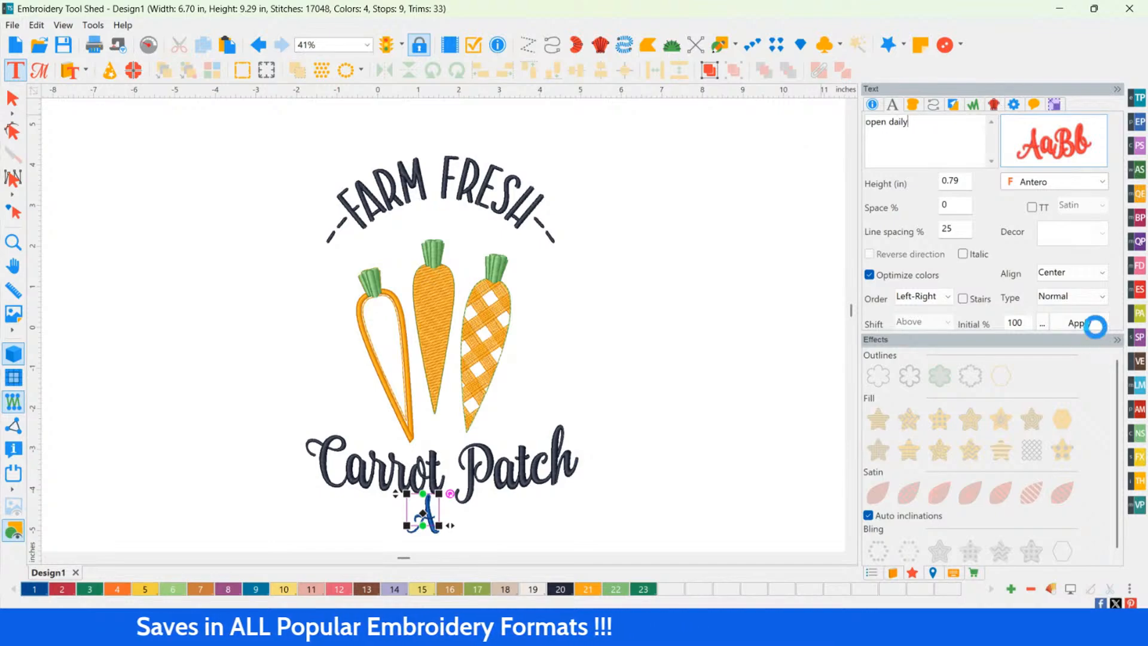
# Step: Change the font of the "open daily" text to Impress from the font catalog
pyautogui.click(1045, 183)
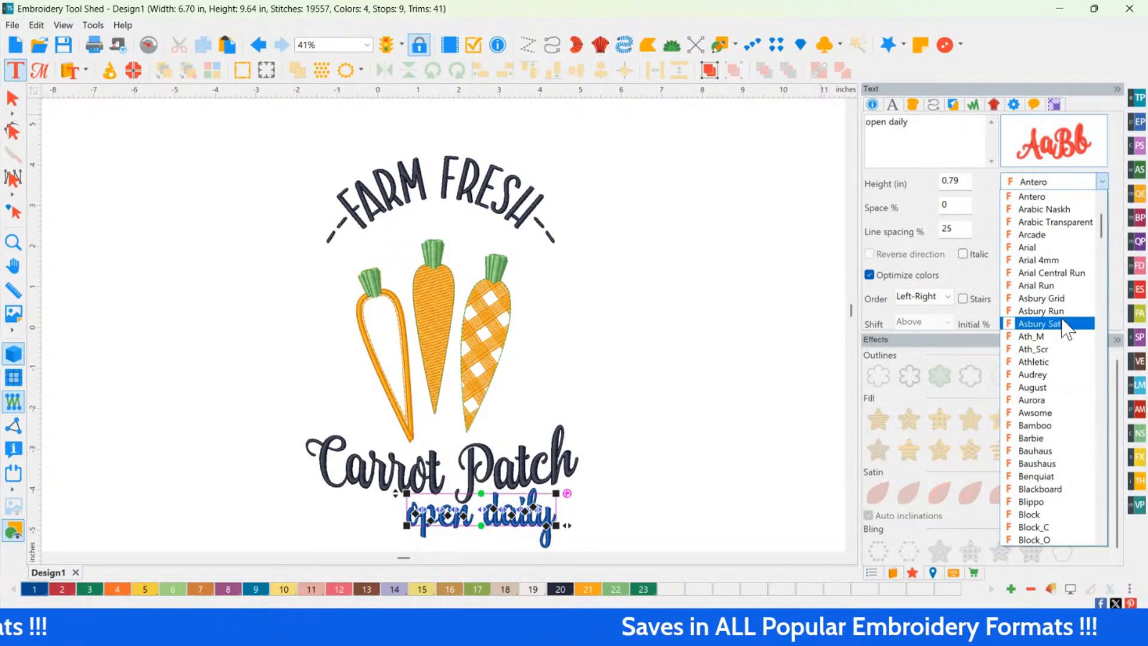
pyautogui.click(1059, 160)
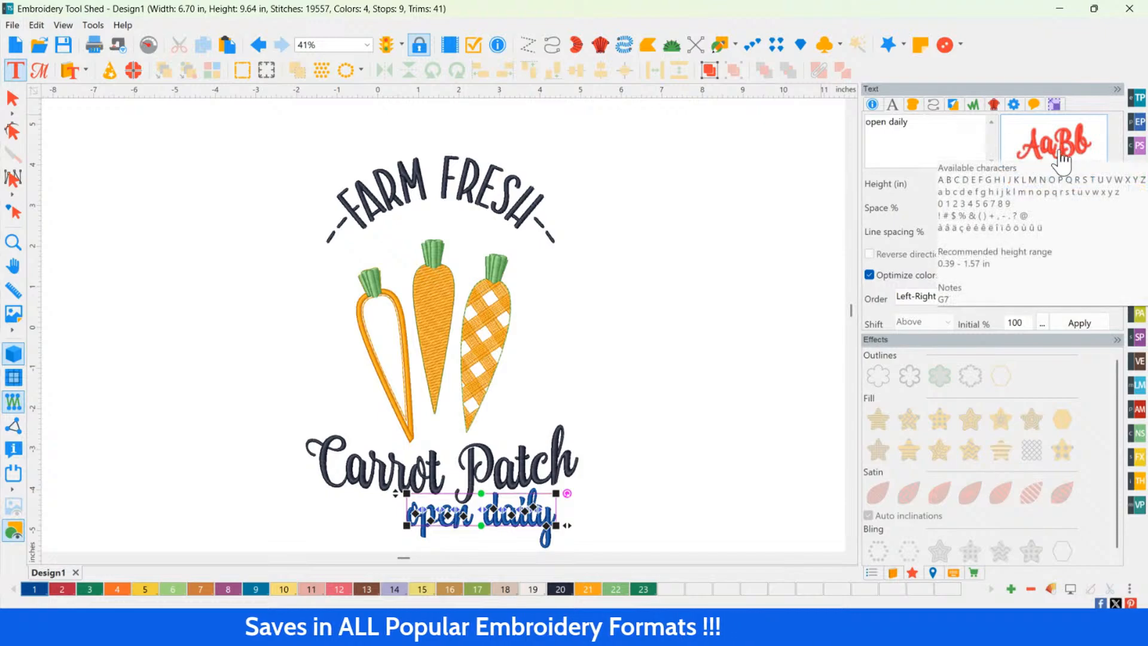
pyautogui.click(1060, 160)
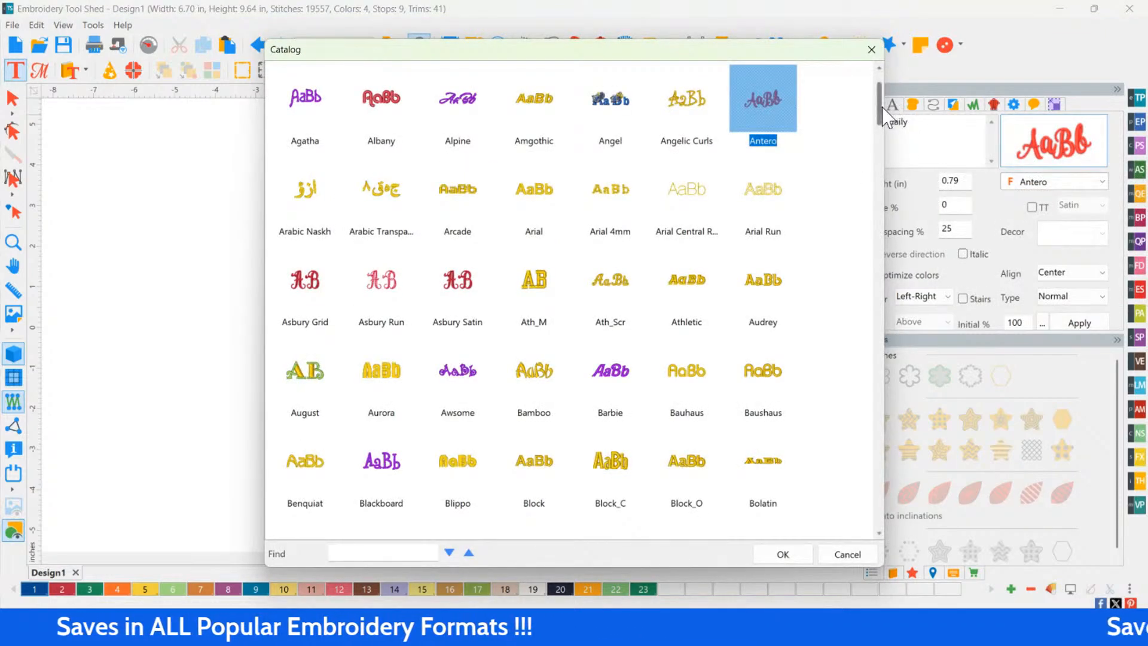
pyautogui.moveTo(885, 116); pyautogui.dragTo(880, 186)
pyautogui.click(619, 407)
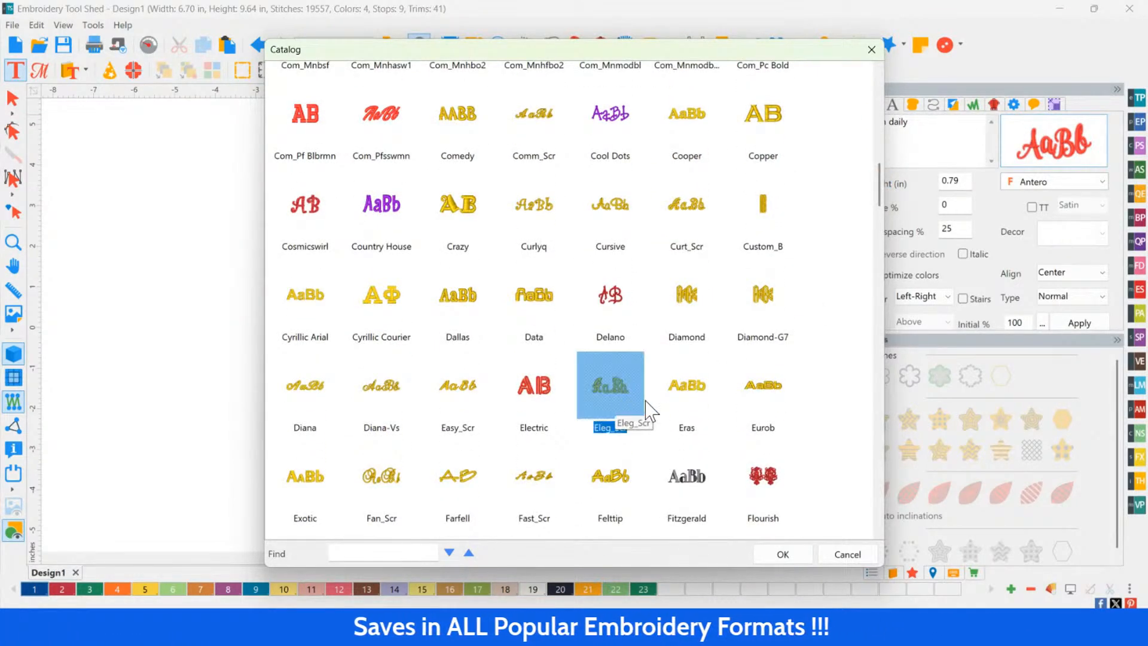
pyautogui.scroll(-4, 648, 411)
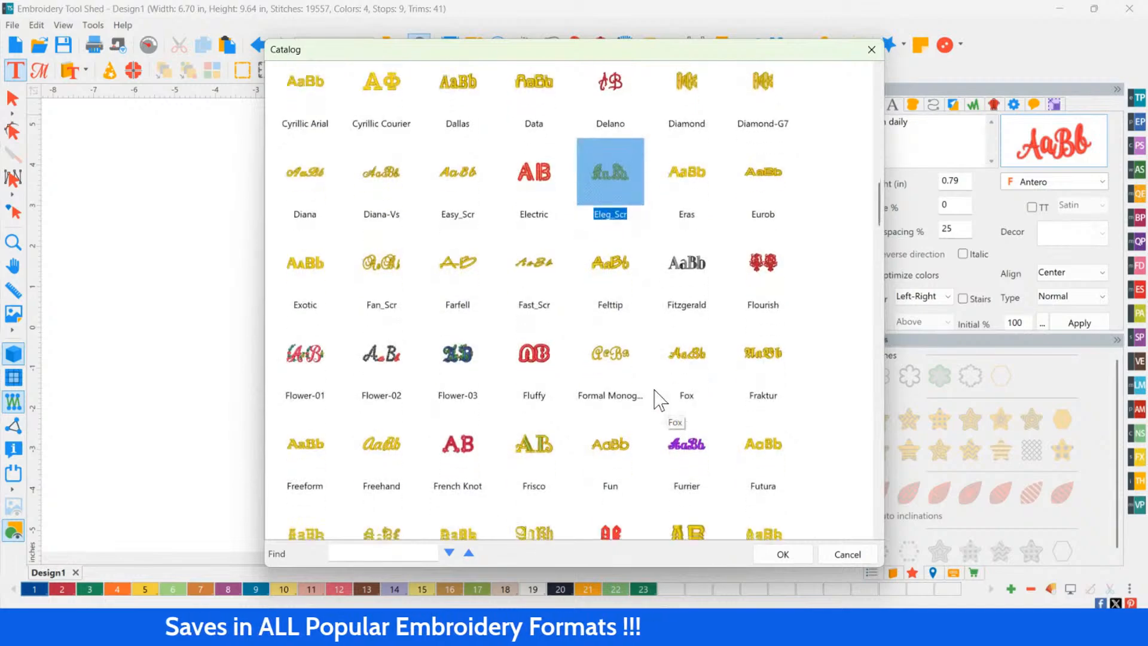
pyautogui.press('pagedown')
pyautogui.scroll(-1, 662, 387)
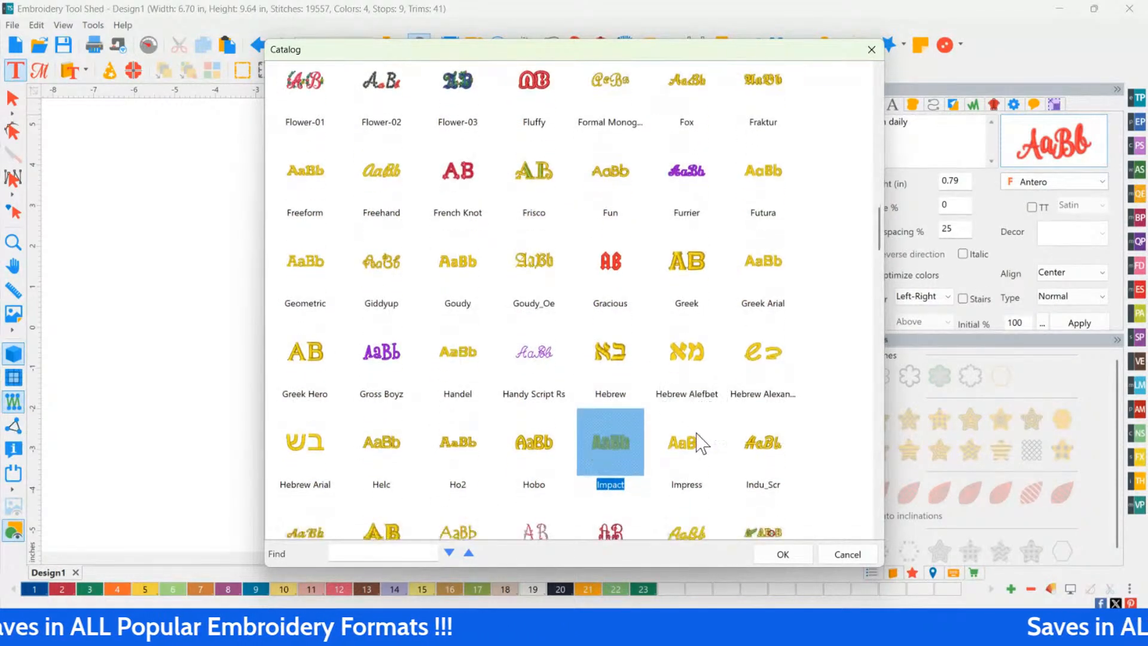
pyautogui.click(710, 453)
pyautogui.doubleClick(676, 453)
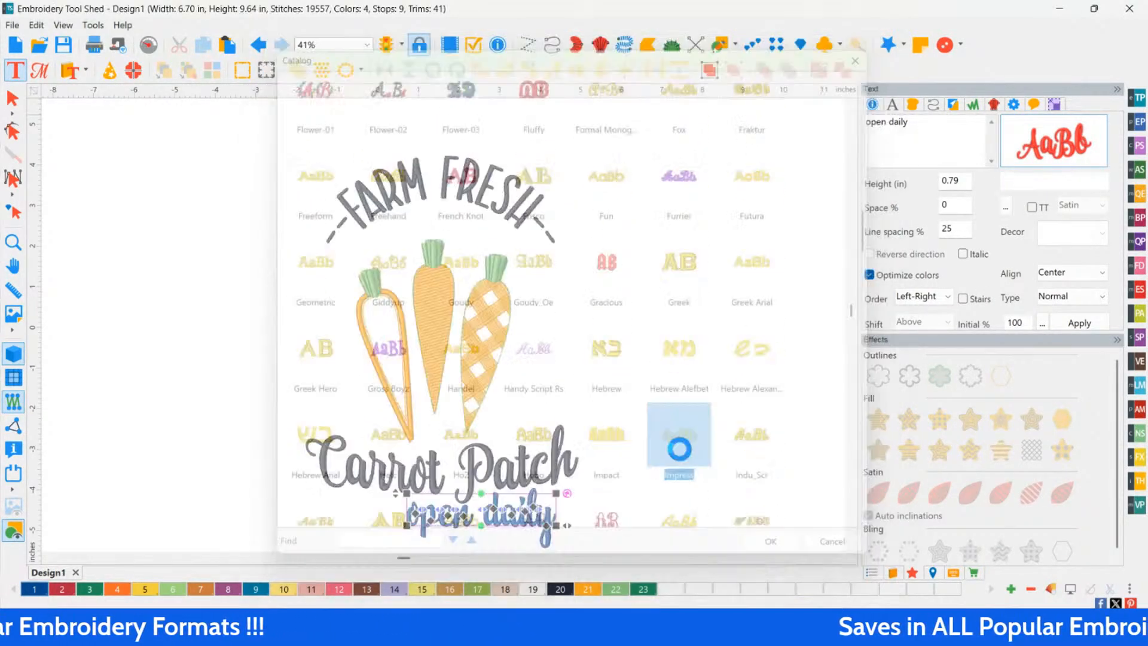
# Step: Recolor the "open daily" text with thread color 23, move it centrally beneath "Carrot Patch" and deselect it
pyautogui.click(649, 592)
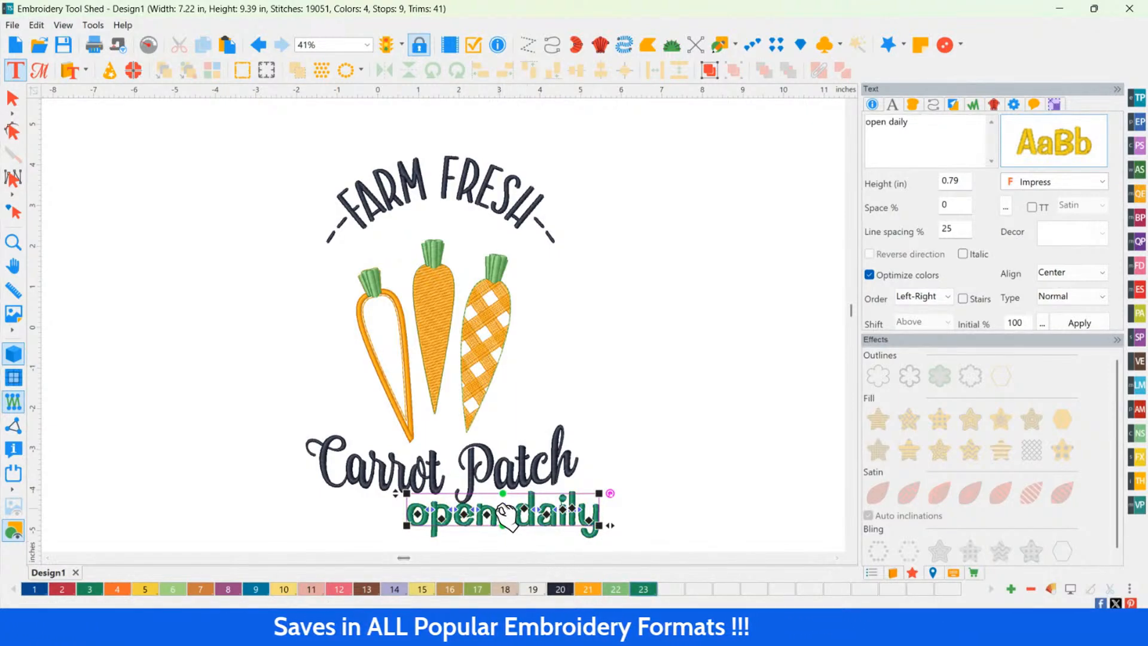
pyautogui.moveTo(507, 512); pyautogui.dragTo(452, 532)
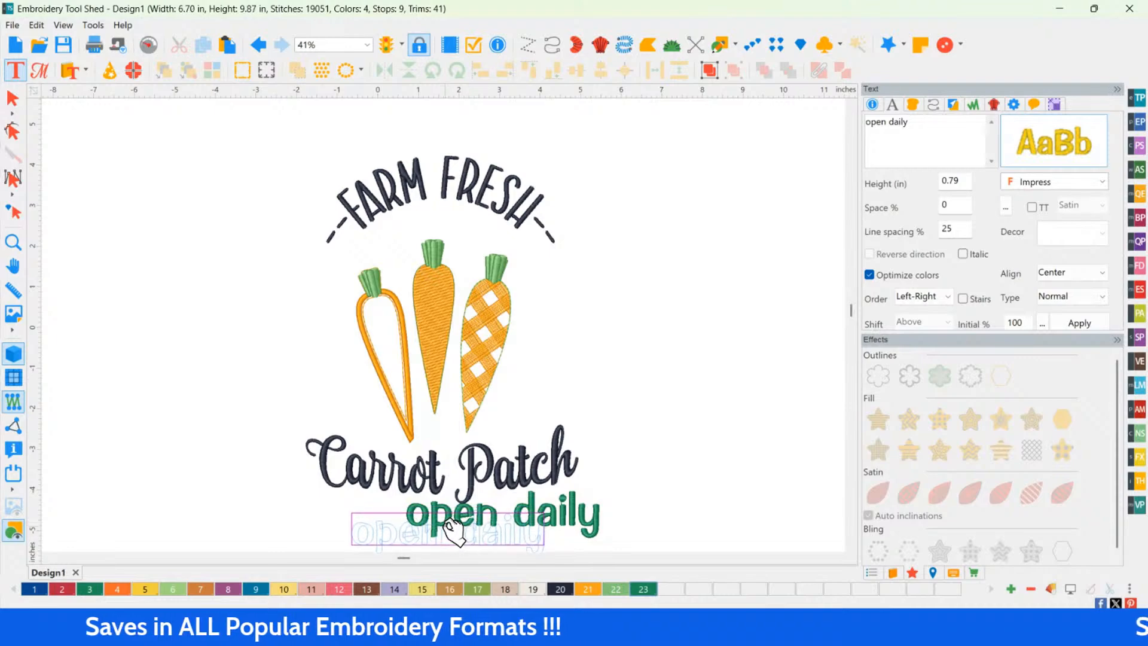
pyautogui.doubleClick(15, 238)
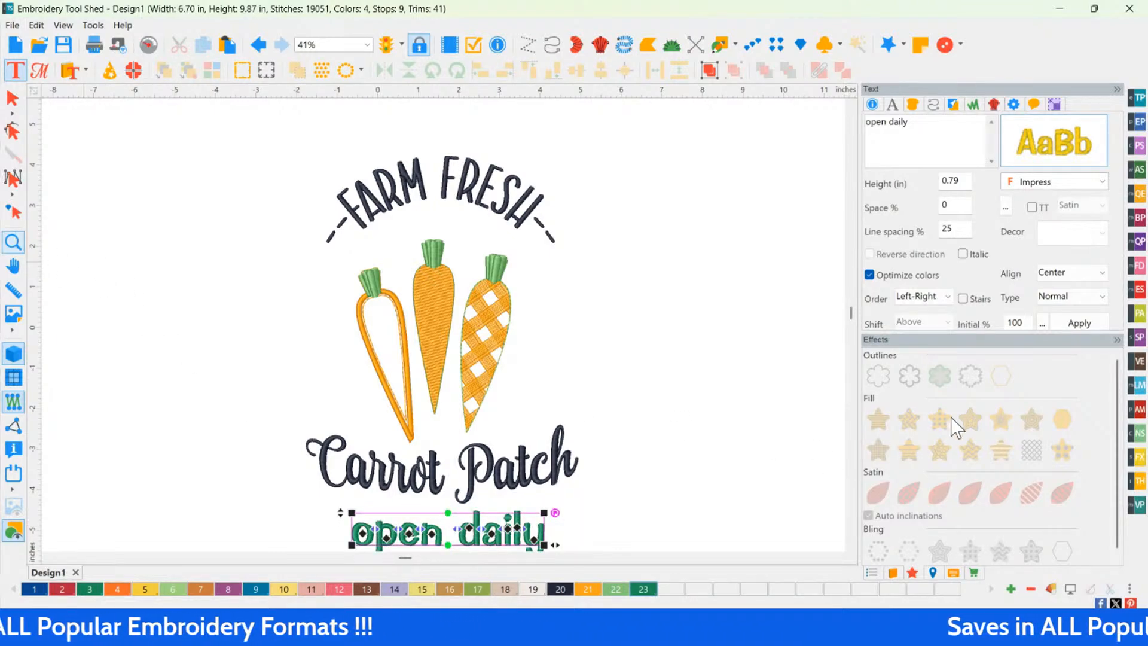
pyautogui.scroll(-1, 770, 317)
pyautogui.click(770, 317)
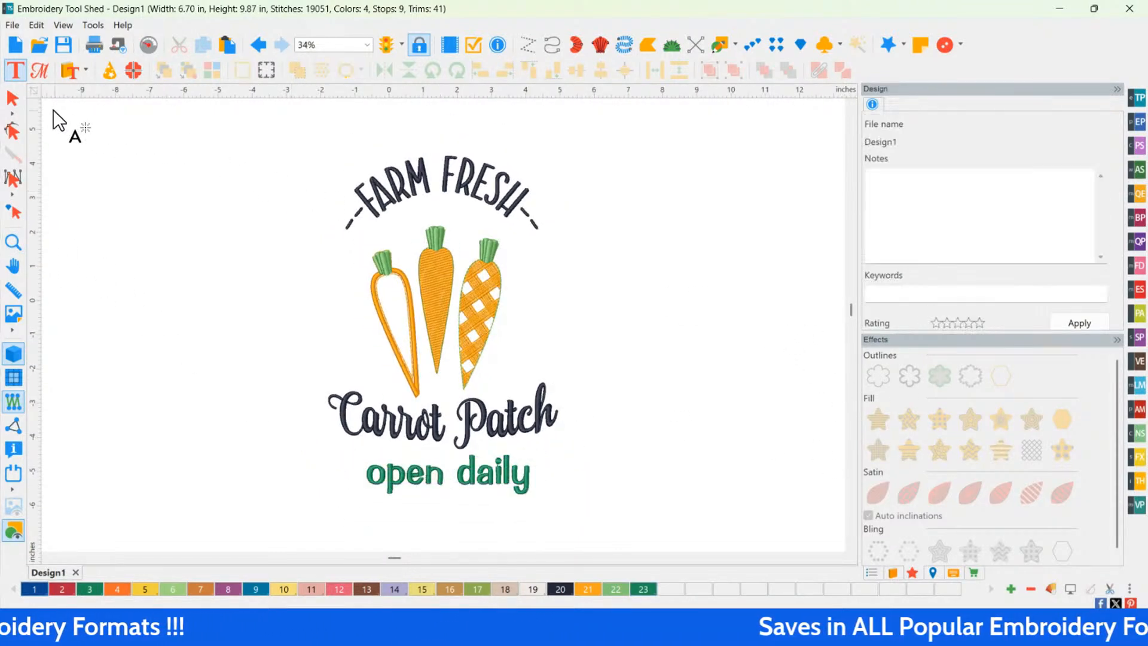
# Step: Select all three carrots with their tops and group them into one object
pyautogui.click(15, 97)
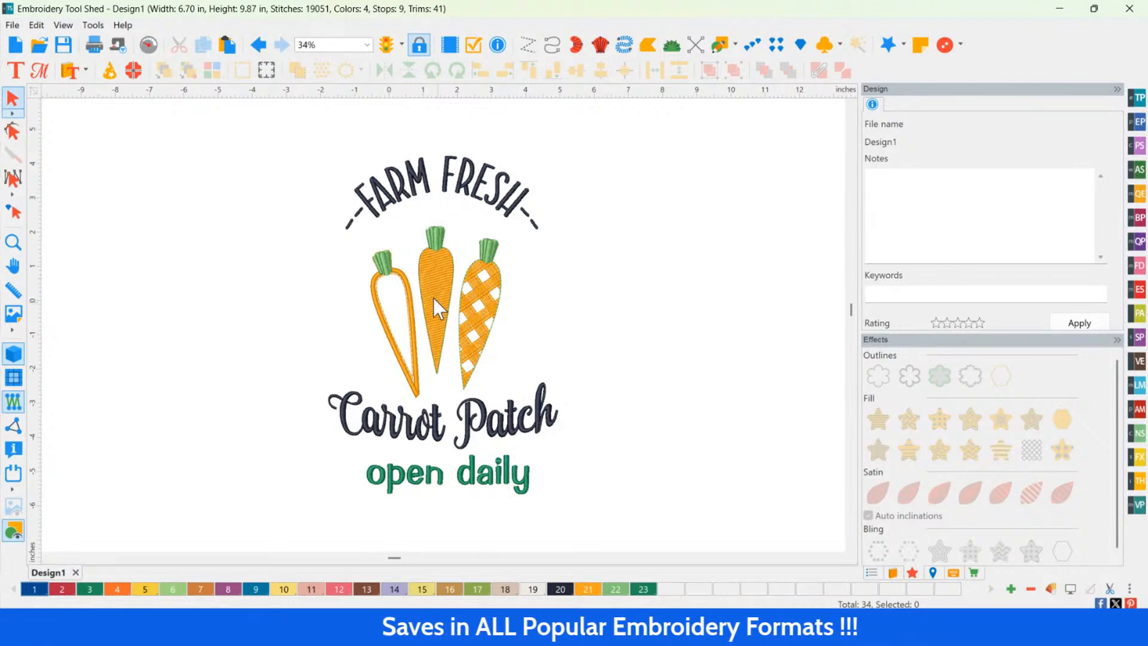
pyautogui.moveTo(304, 212); pyautogui.dragTo(548, 409)
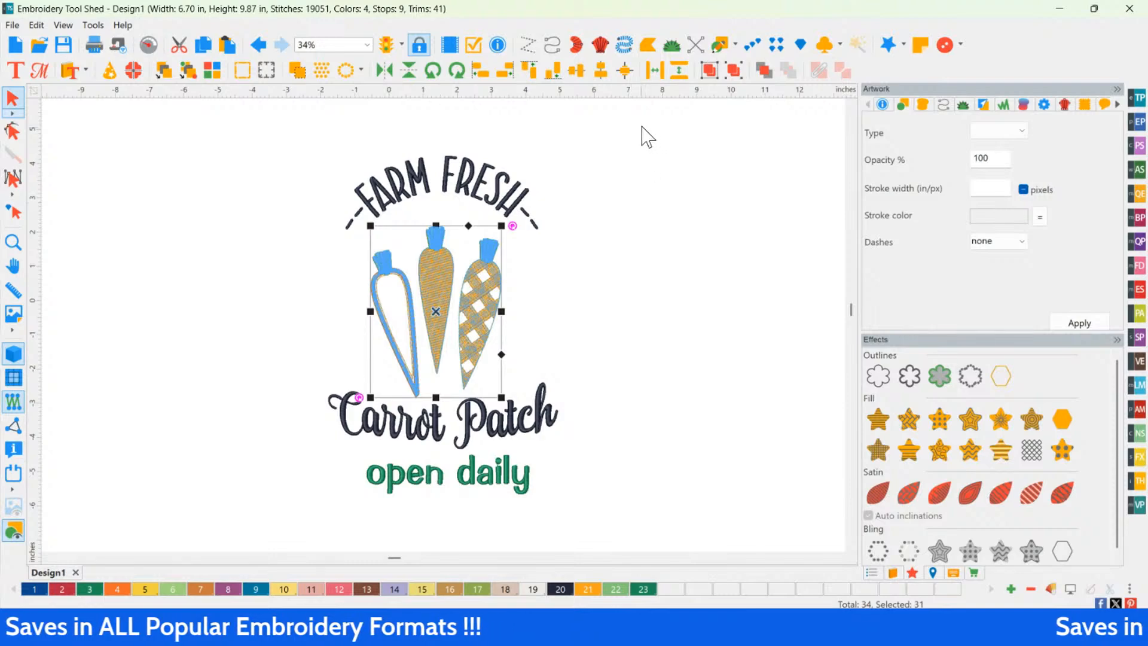
pyautogui.click(732, 74)
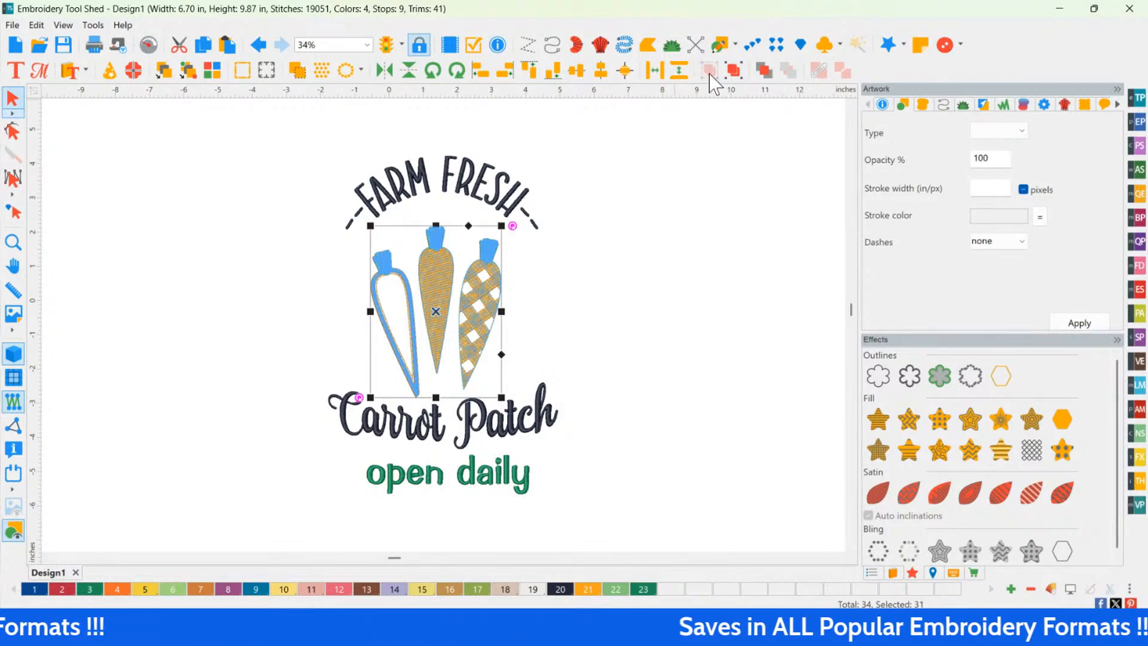
# Step: Center the whole design's lettering and grouped carrots on a common vertical axis, deselect everything and fit the design in view
pyautogui.click(250, 162)
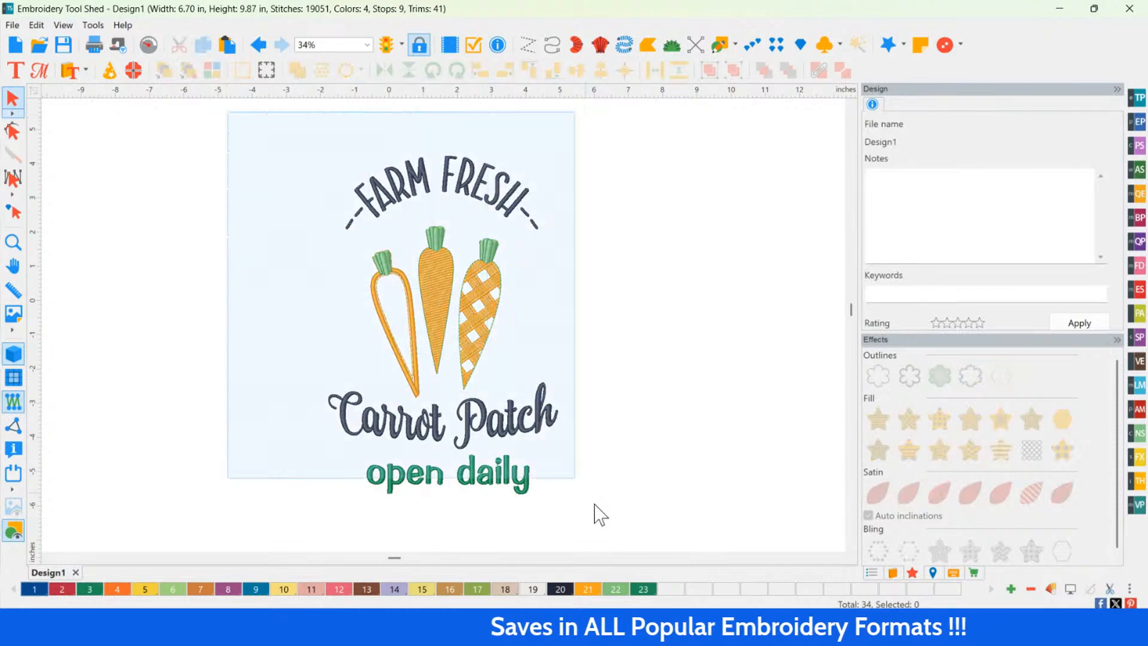
pyautogui.hotkey('ctrl', 'a')
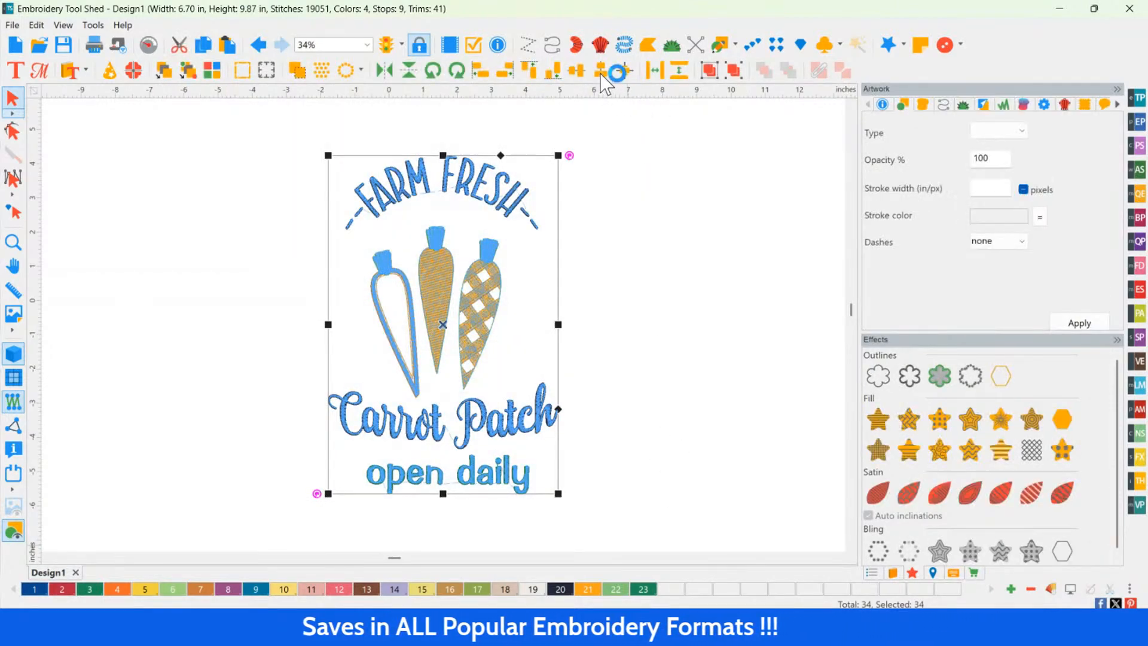
pyautogui.click(601, 71)
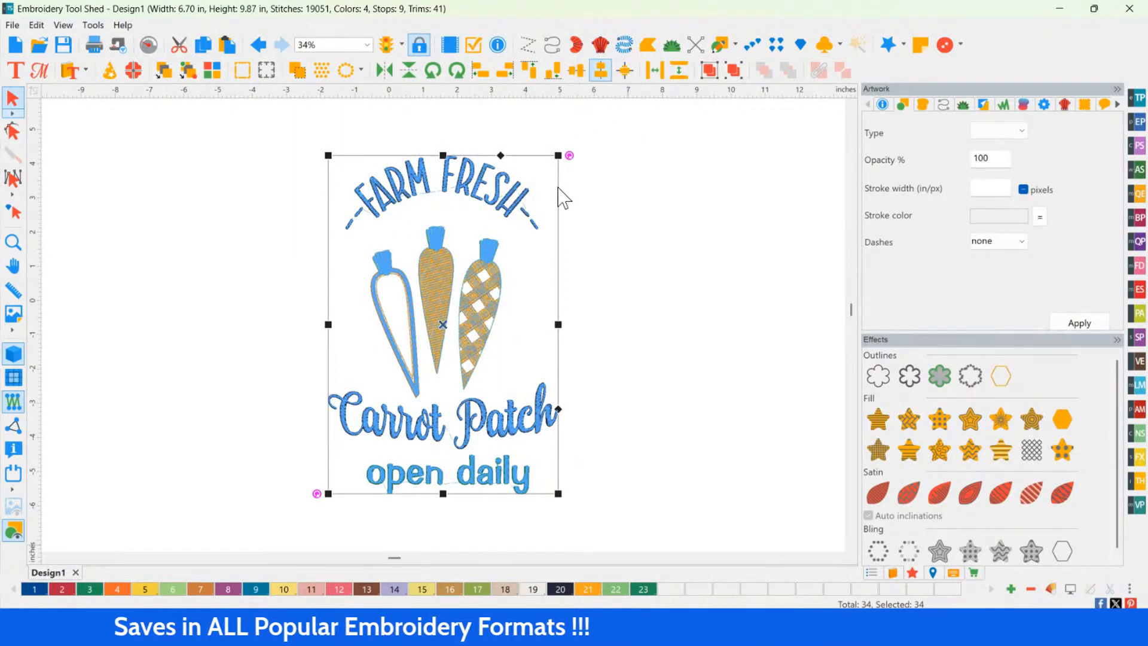
pyautogui.click(656, 304)
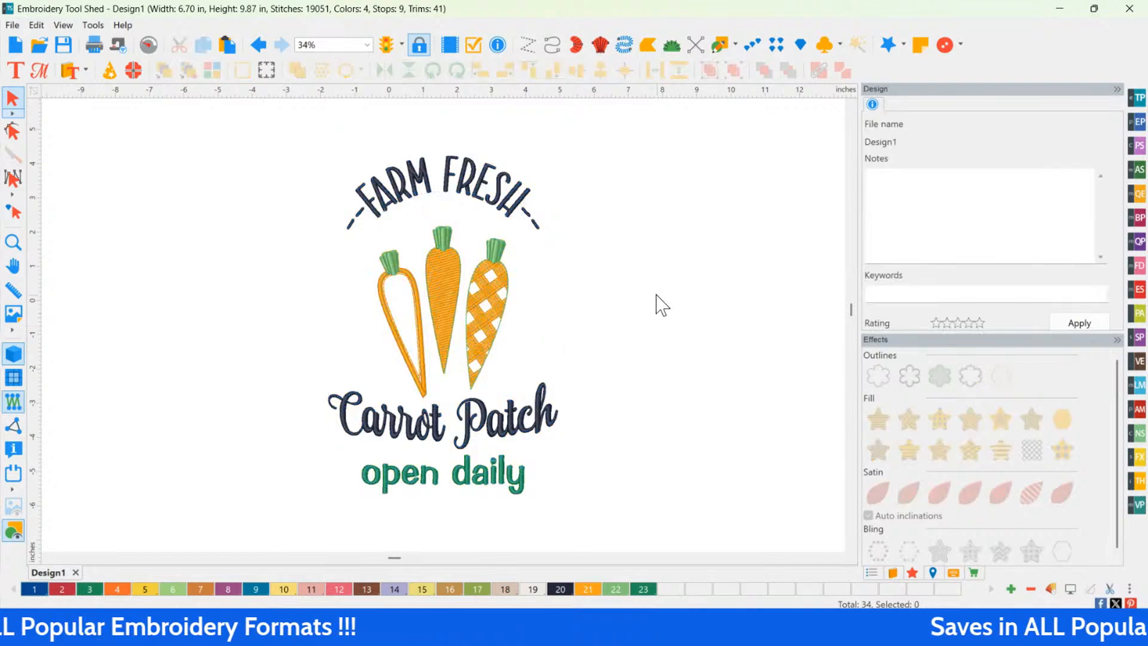
pyautogui.click(13, 242)
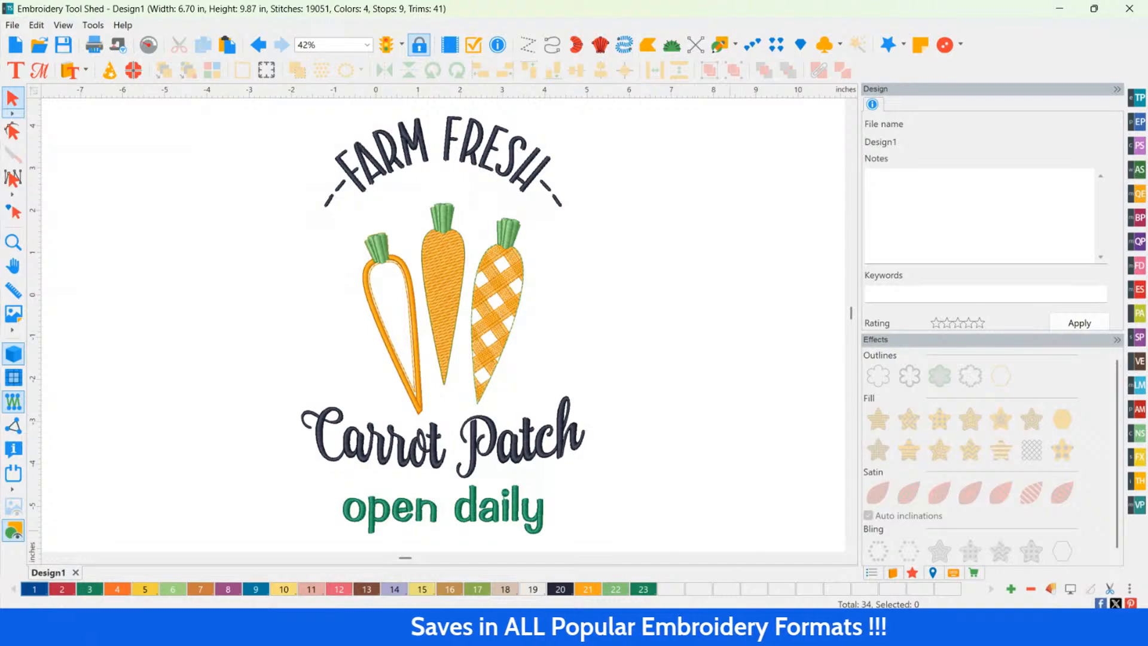
pyautogui.click(804, 627)
pyautogui.click(851, 568)
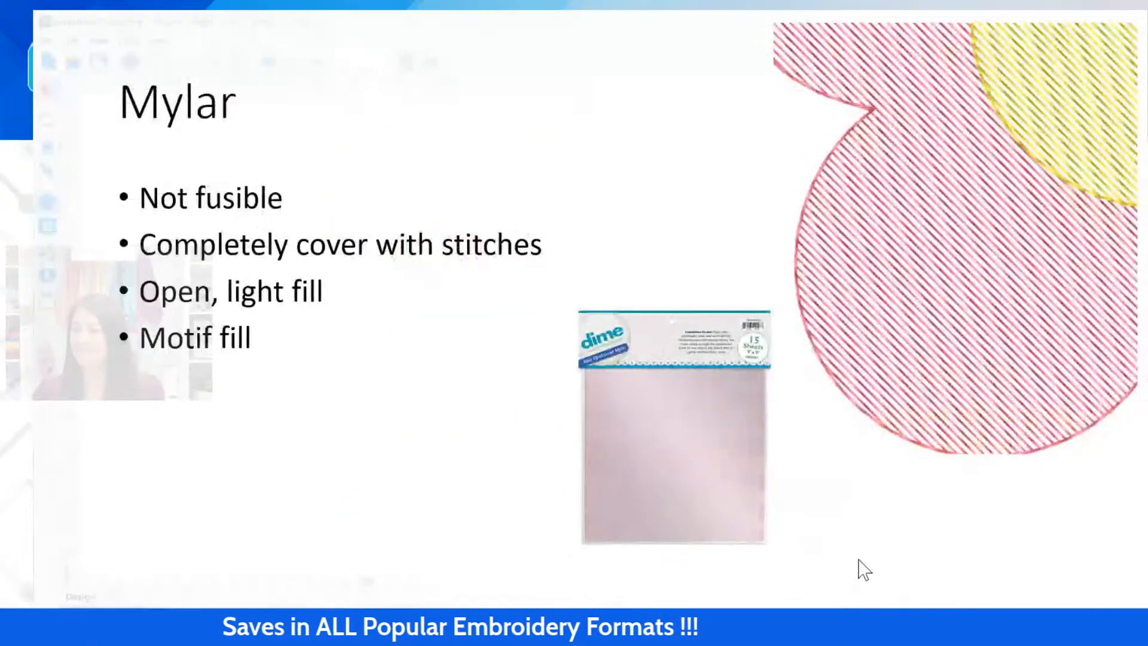
pyautogui.click(903, 519)
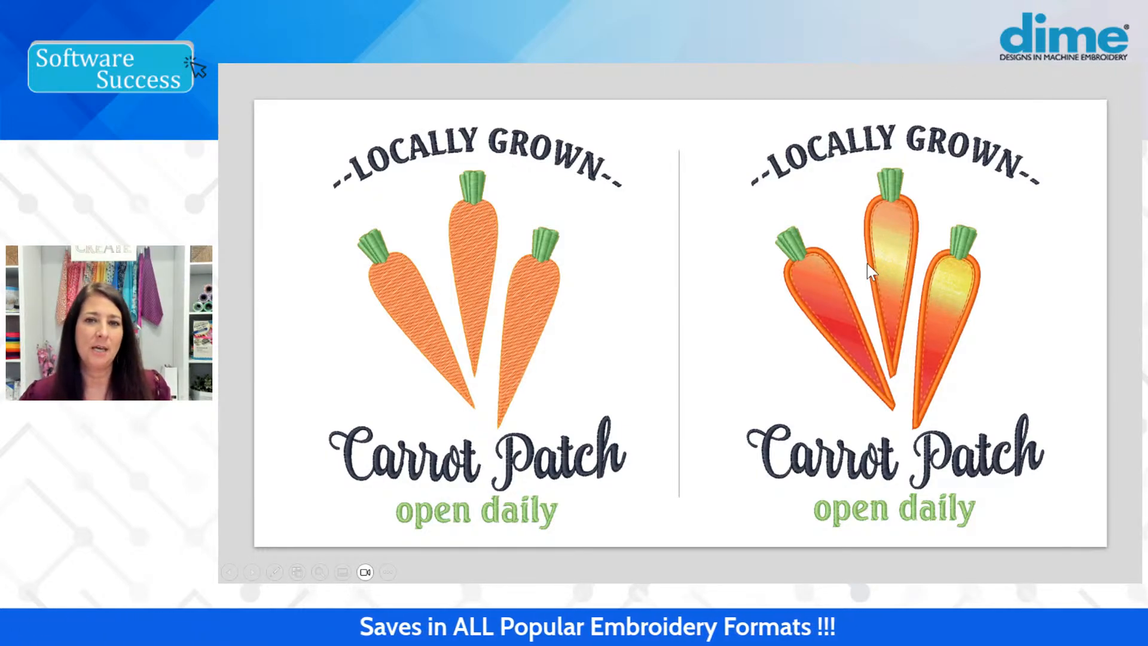
pyautogui.click(882, 272)
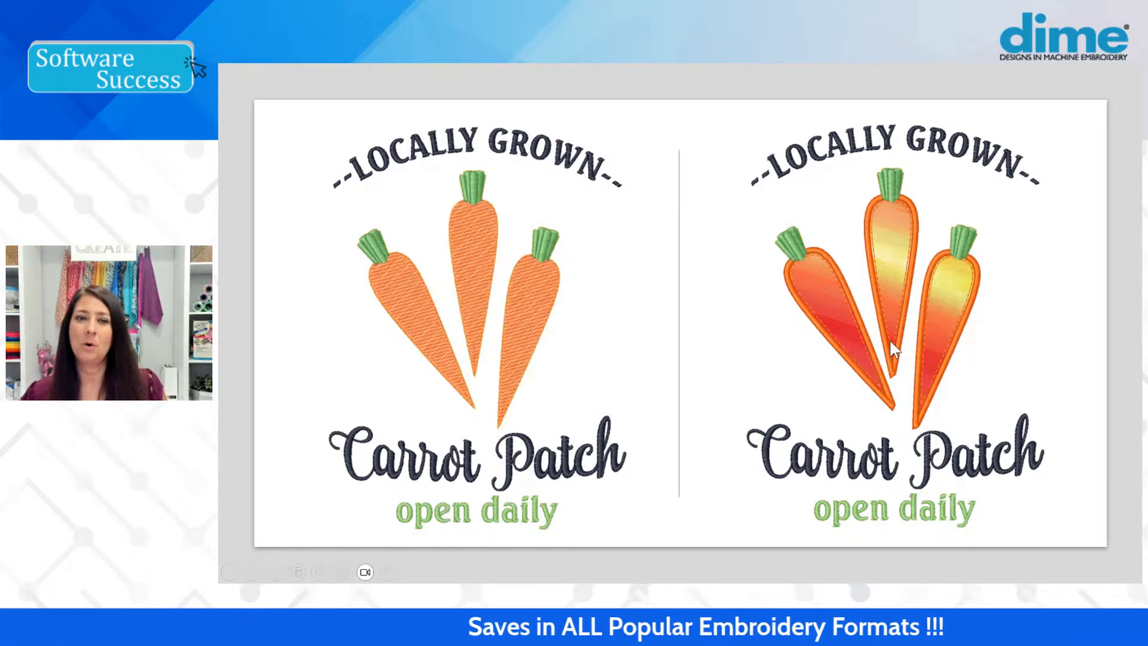
pyautogui.hotkey('alt', 'Tab')
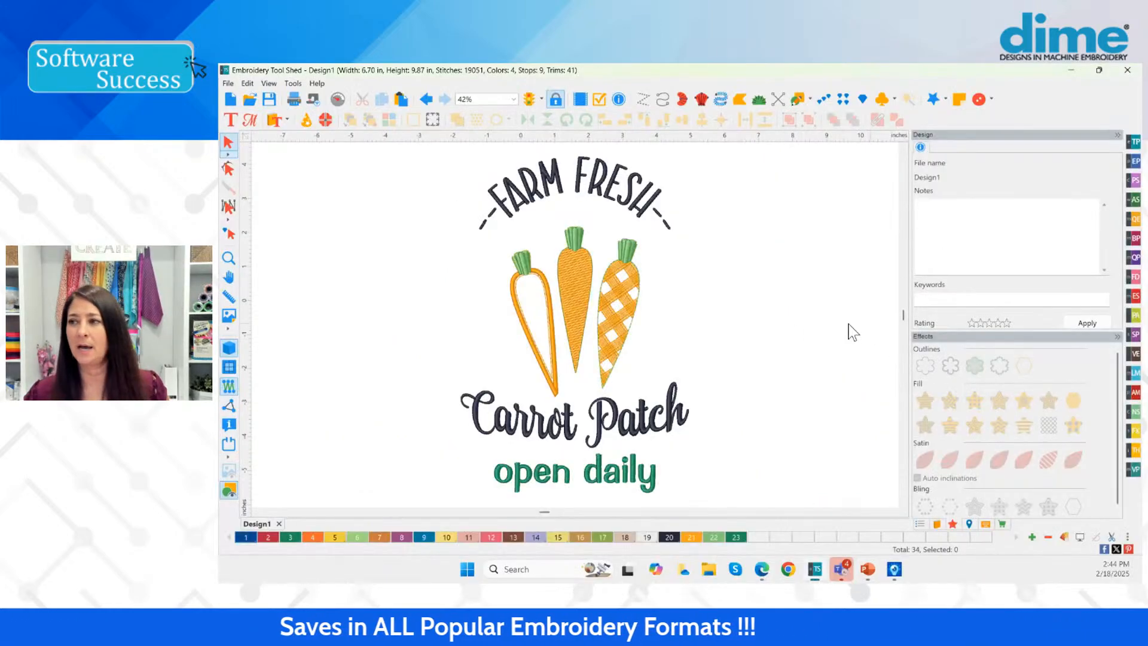
# Step: Ungroup the three carrots so each can be edited separately, and deselect them
pyautogui.click(543, 282)
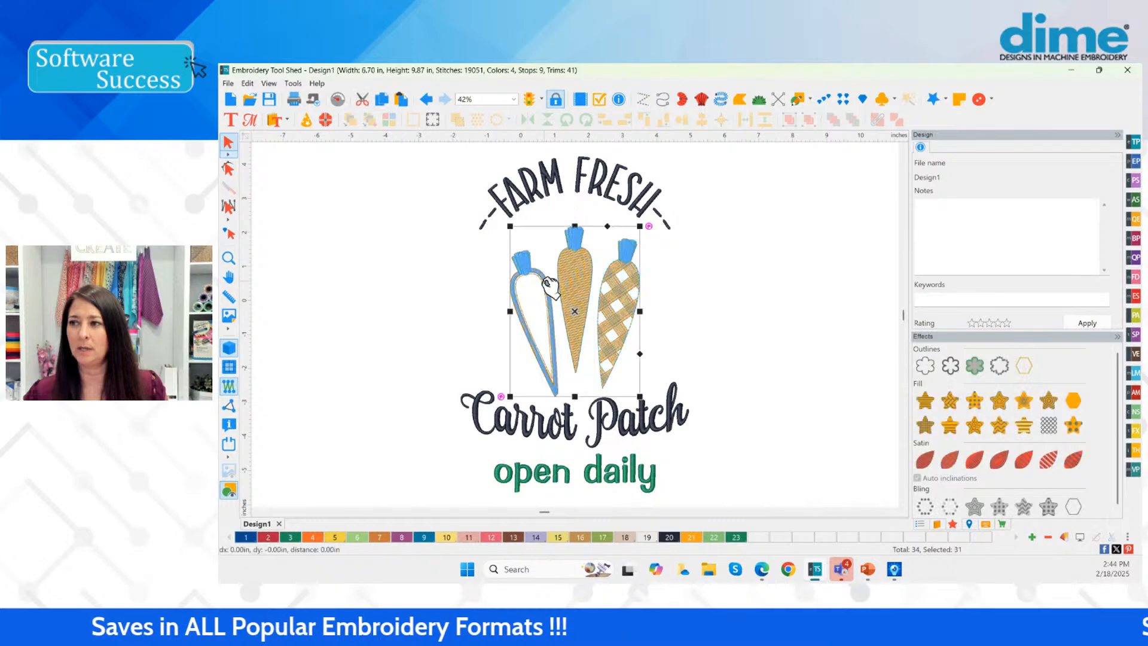
pyautogui.click(809, 124)
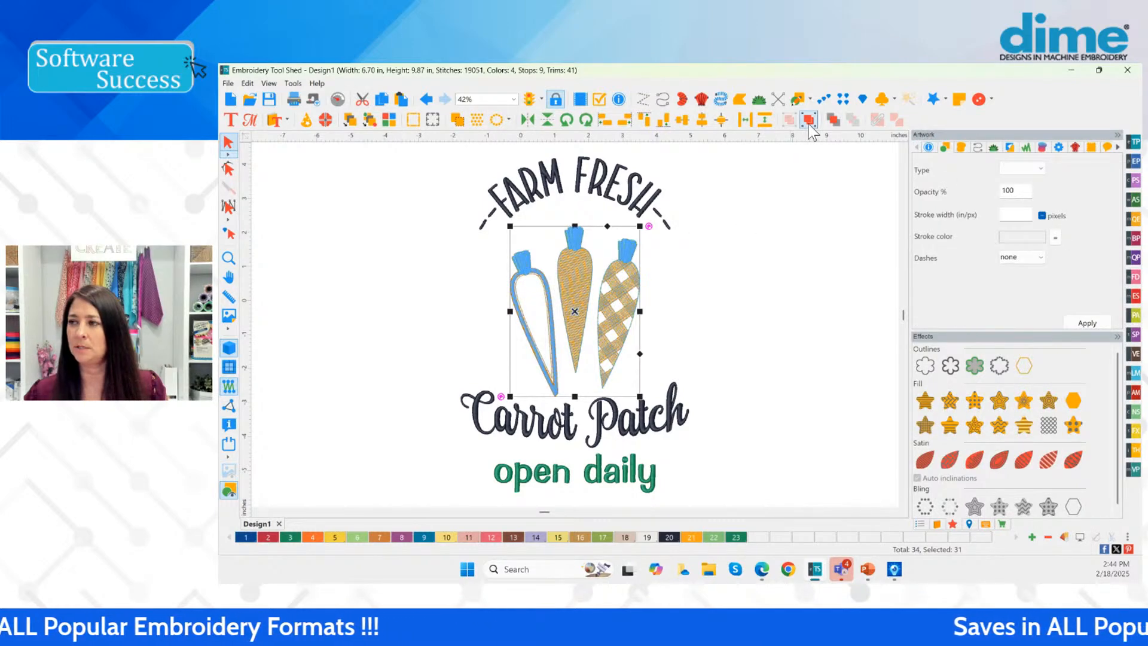
pyautogui.click(795, 209)
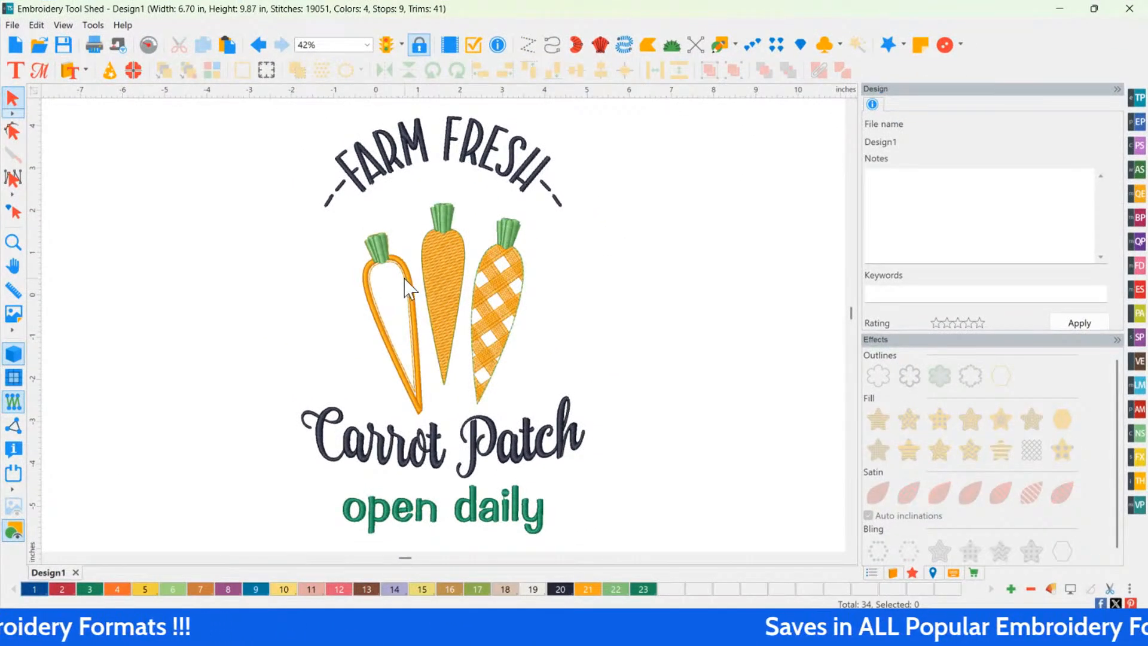
# Step: Open the fabric library for the leftmost carrot's vinyl applique and look through the general fabrics
pyautogui.click(405, 292)
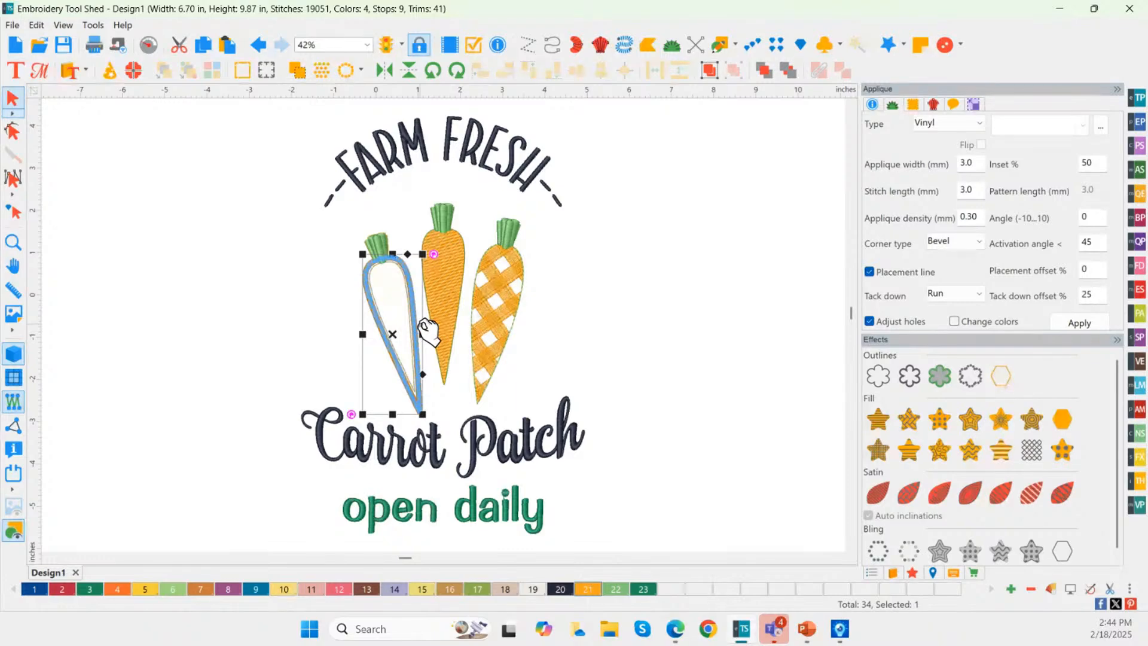
pyautogui.click(913, 106)
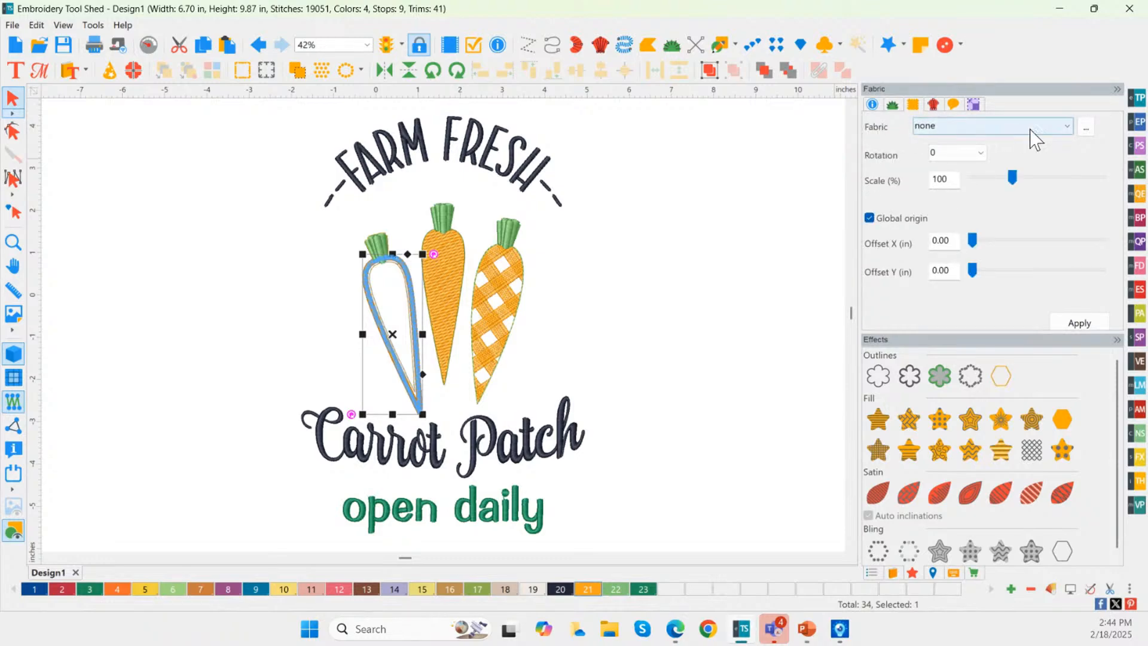
pyautogui.click(1086, 127)
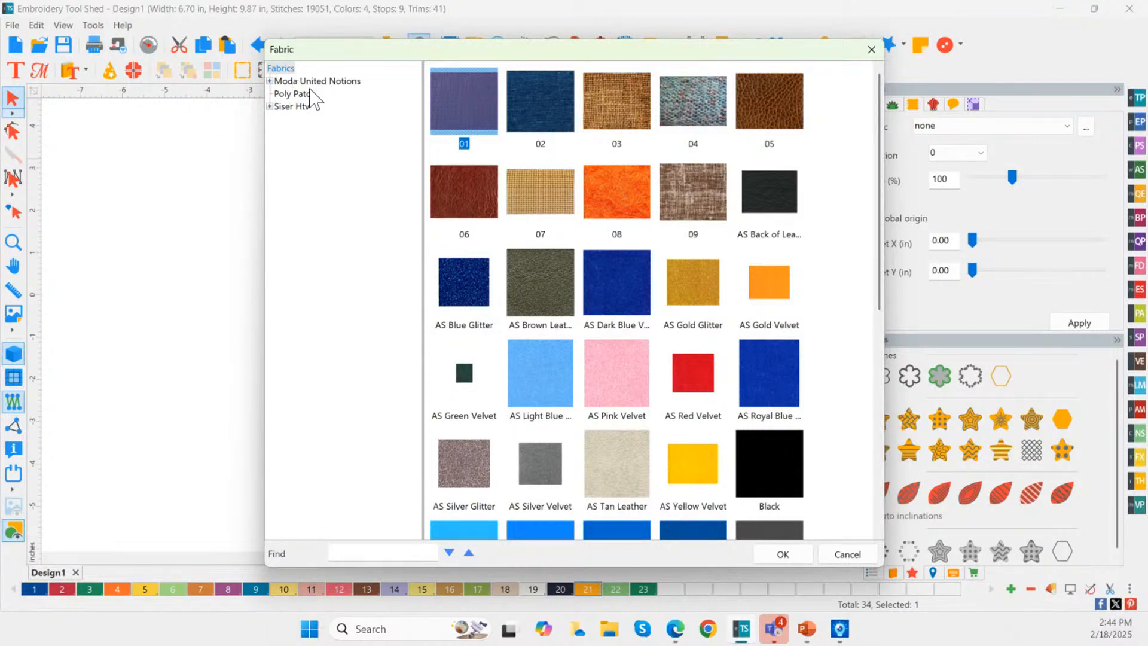
pyautogui.click(610, 195)
pyautogui.scroll(-3, 702, 417)
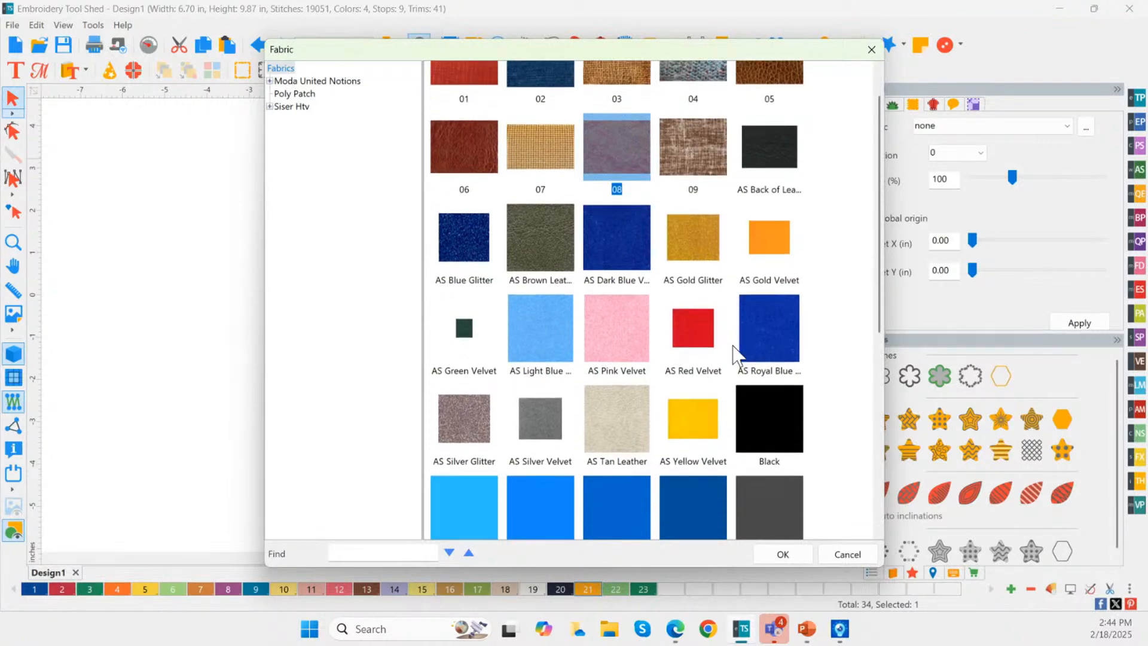
pyautogui.scroll(-1, 693, 359)
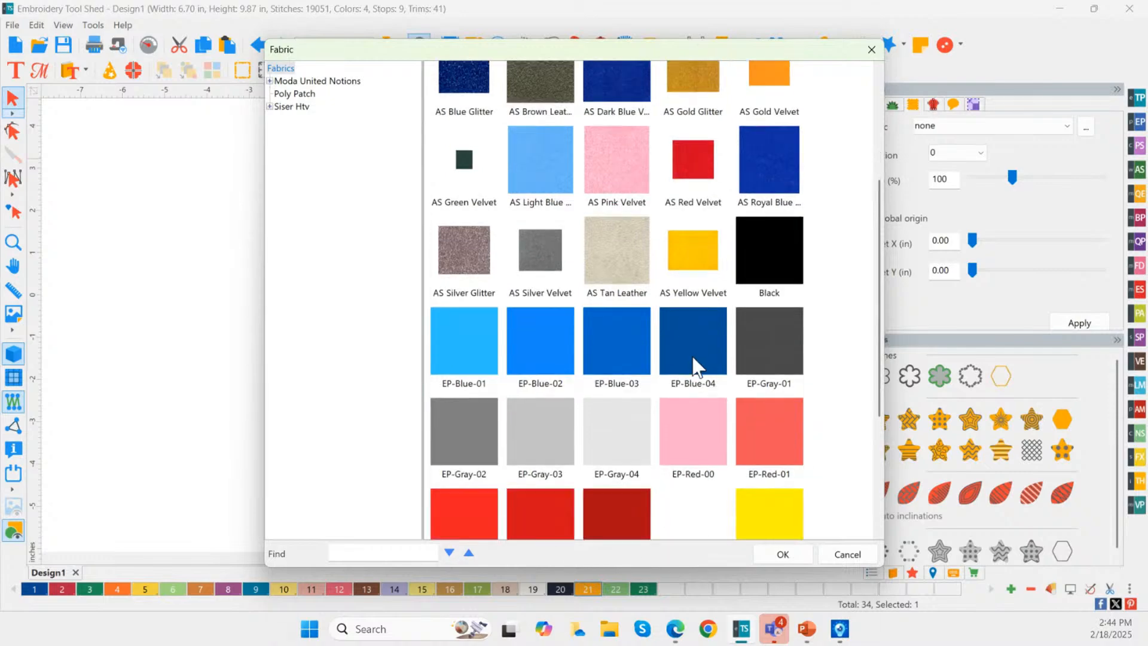
# Step: Assign the orange GLTR-16Ember fabric from the Siser Glitter HTV collection to the leftmost carrot's applique and deselect the carrot
pyautogui.doubleClick(298, 107)
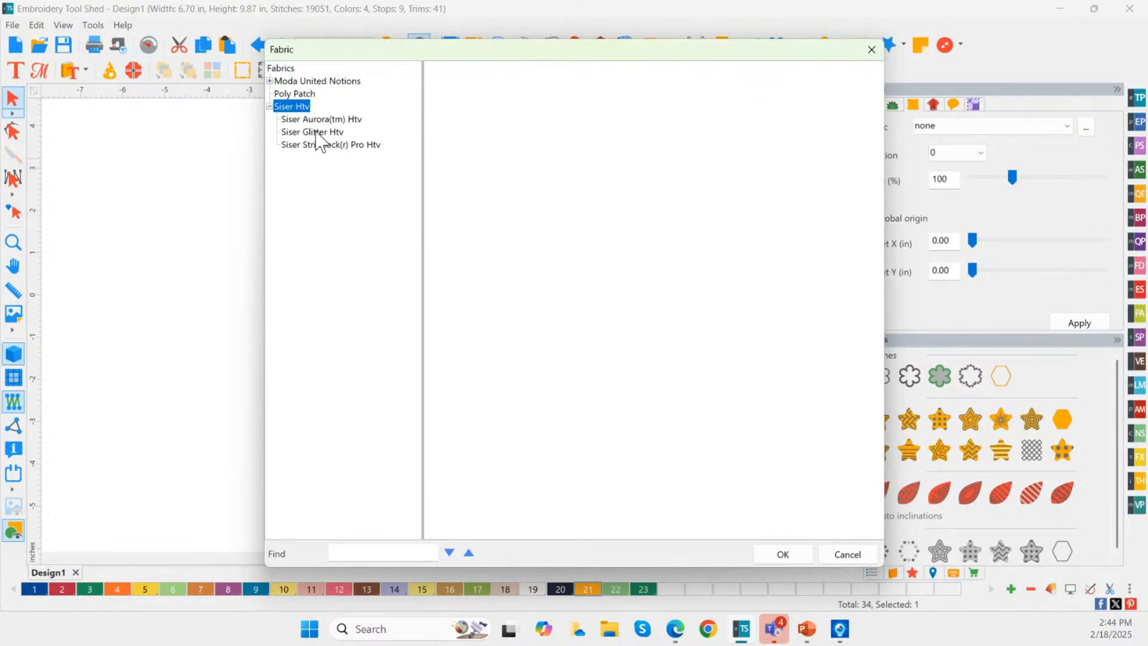
pyautogui.click(314, 132)
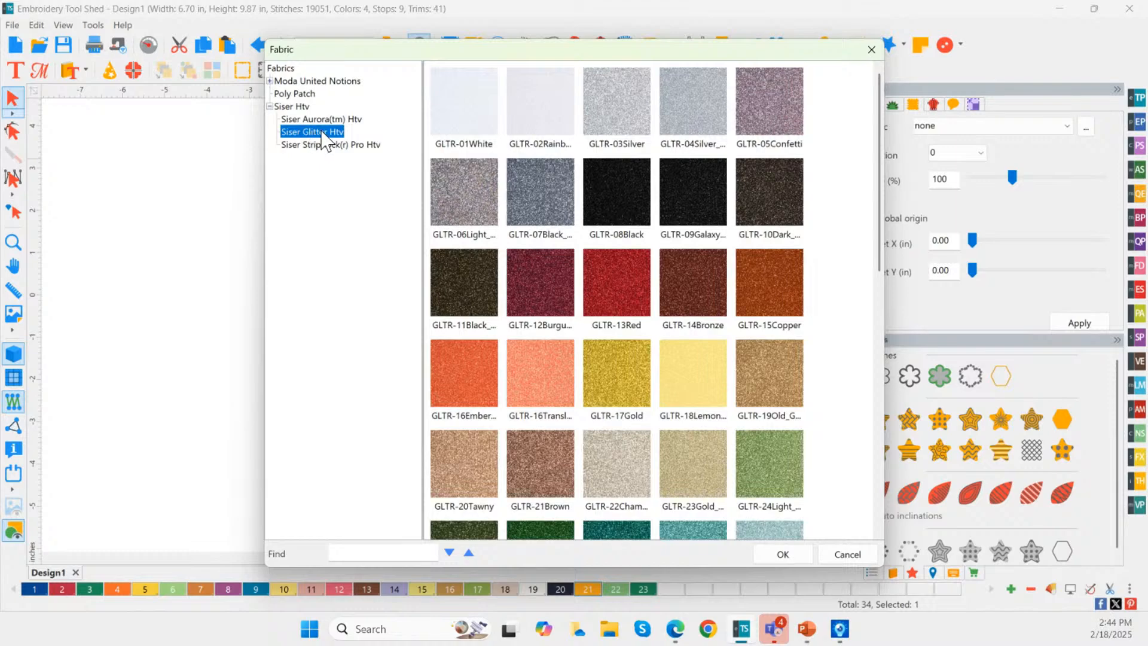
pyautogui.click(314, 121)
pyautogui.click(317, 146)
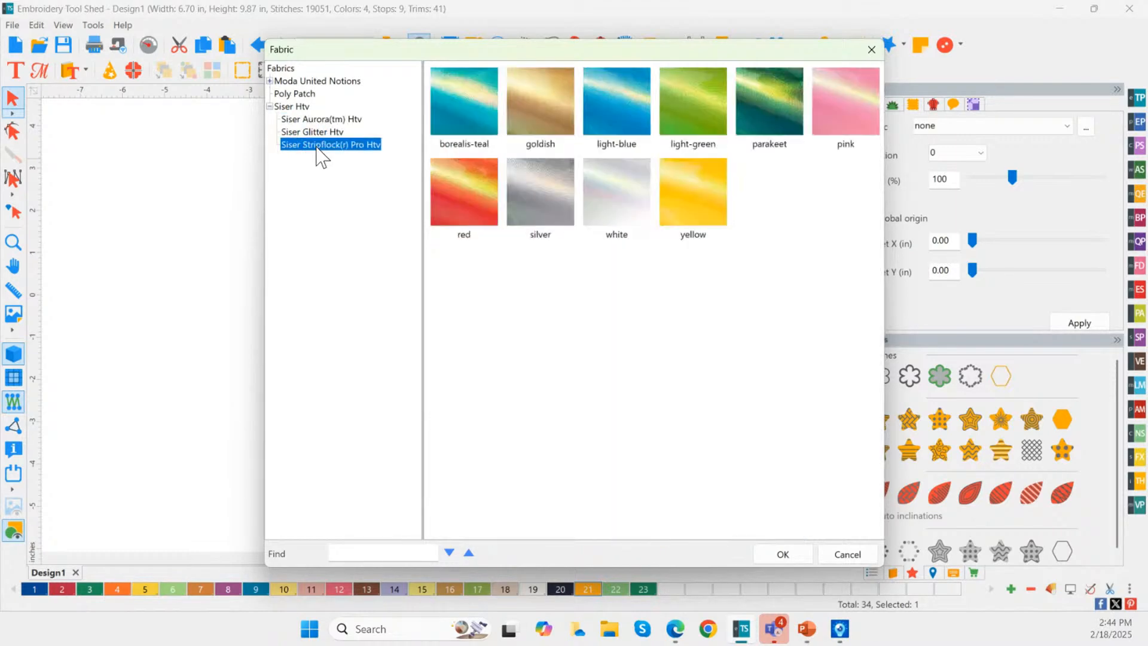
pyautogui.click(321, 132)
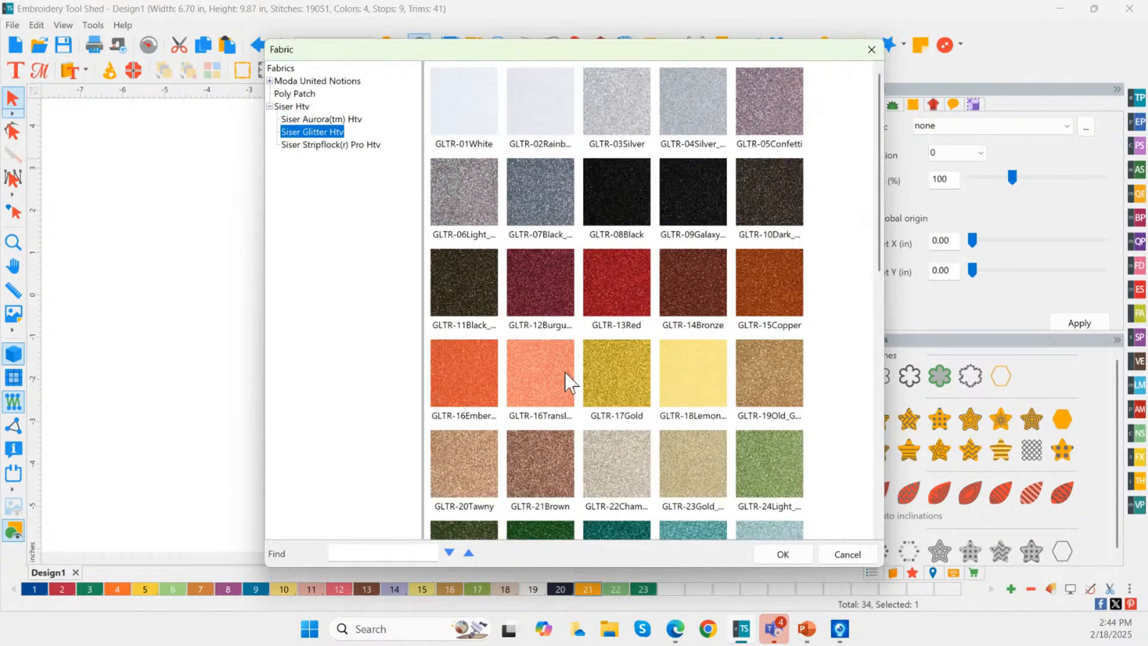
pyautogui.doubleClick(461, 387)
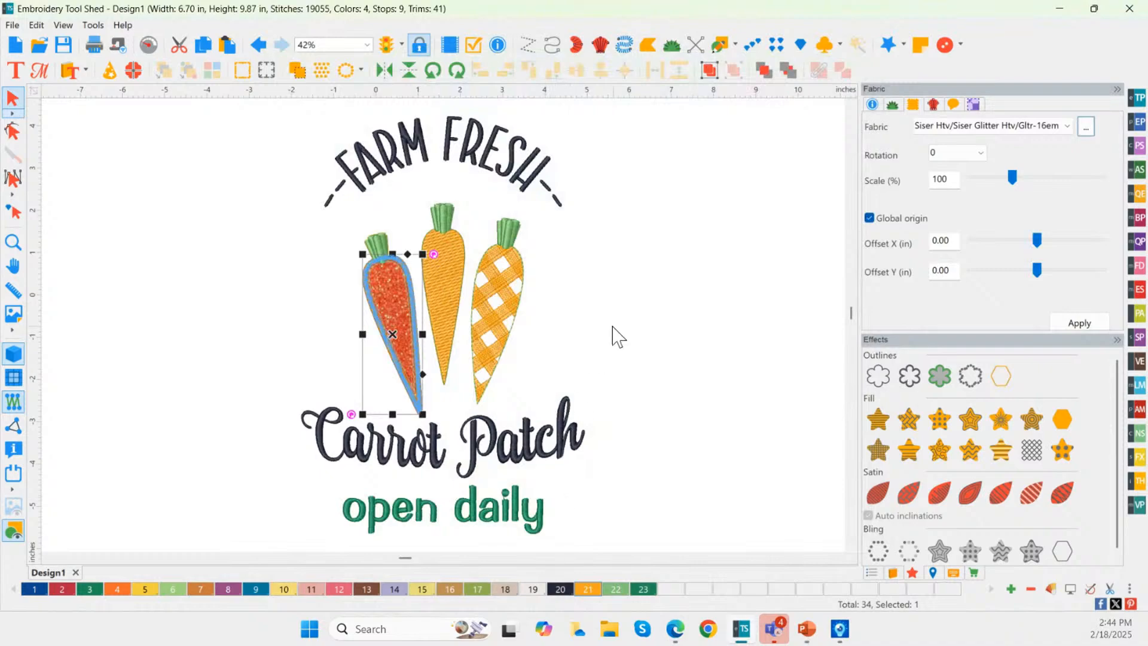
pyautogui.click(618, 336)
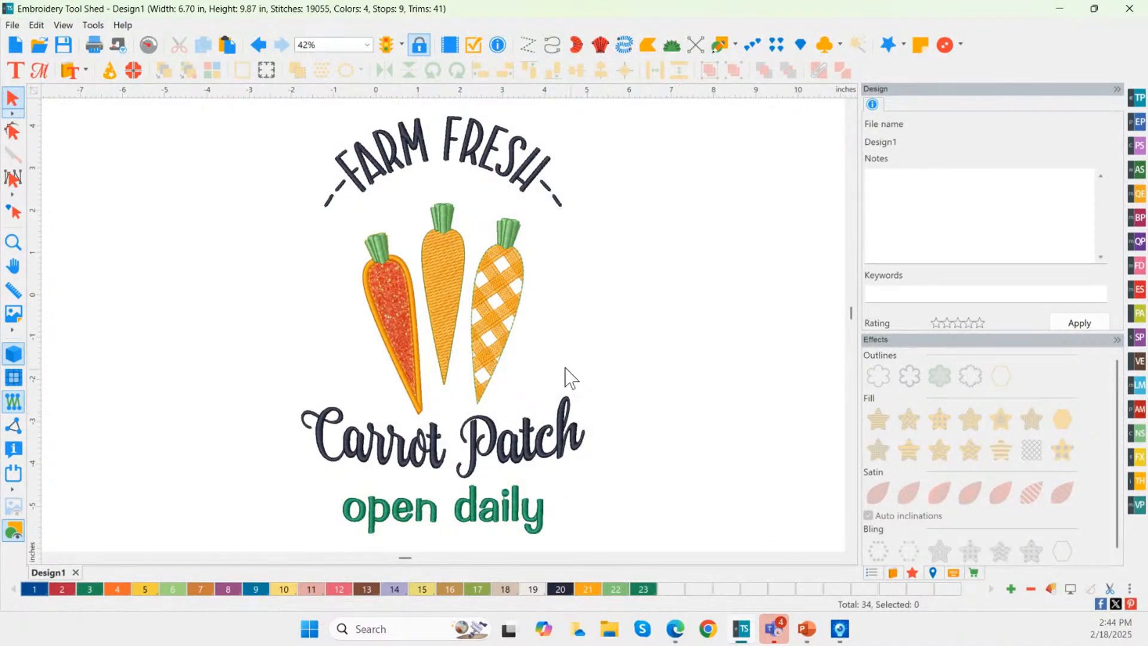
# Step: Recolor the glitter carrot's applique border with thread color 4, deselect it and fit the whole design in view
pyautogui.click(20, 244)
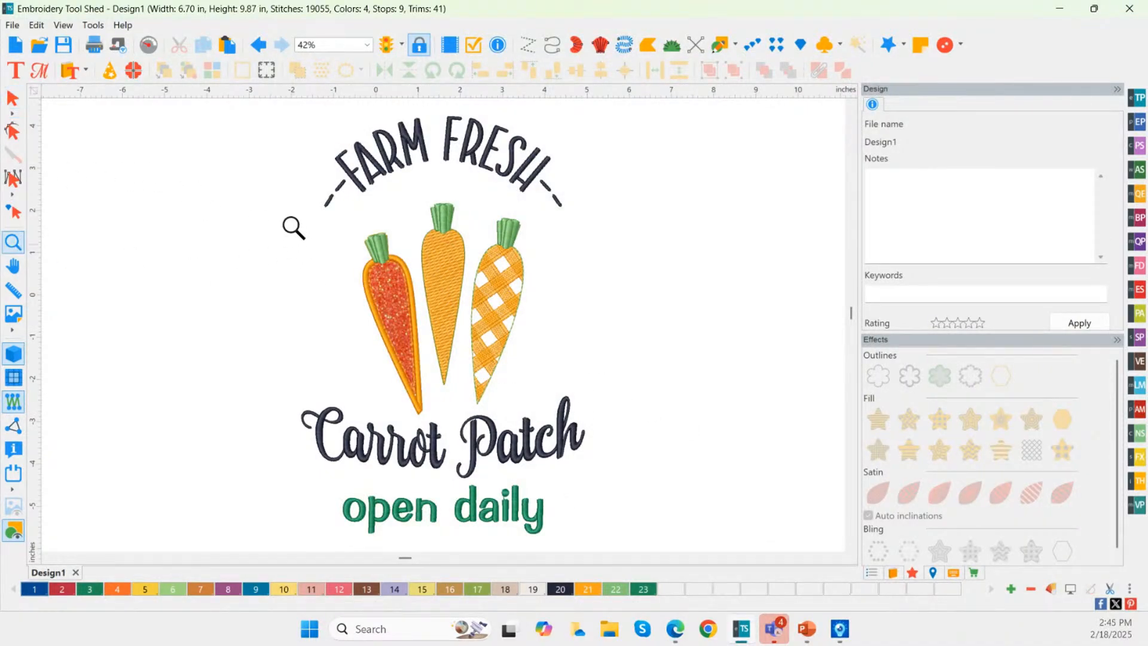
pyautogui.moveTo(302, 188); pyautogui.dragTo(565, 422)
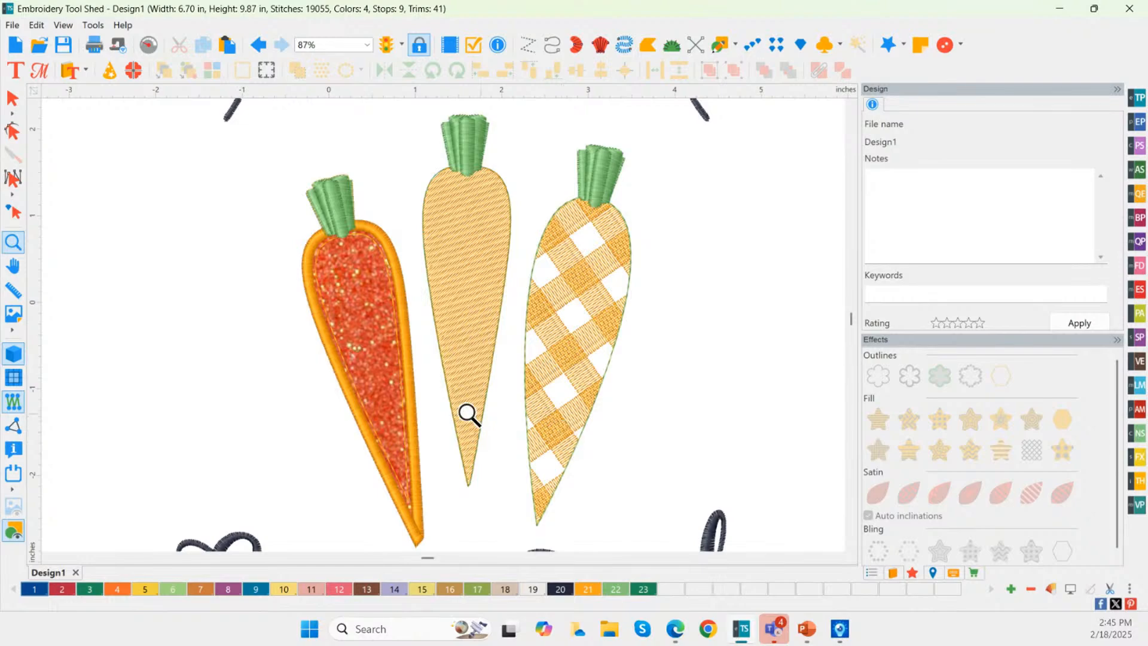
pyautogui.click(13, 98)
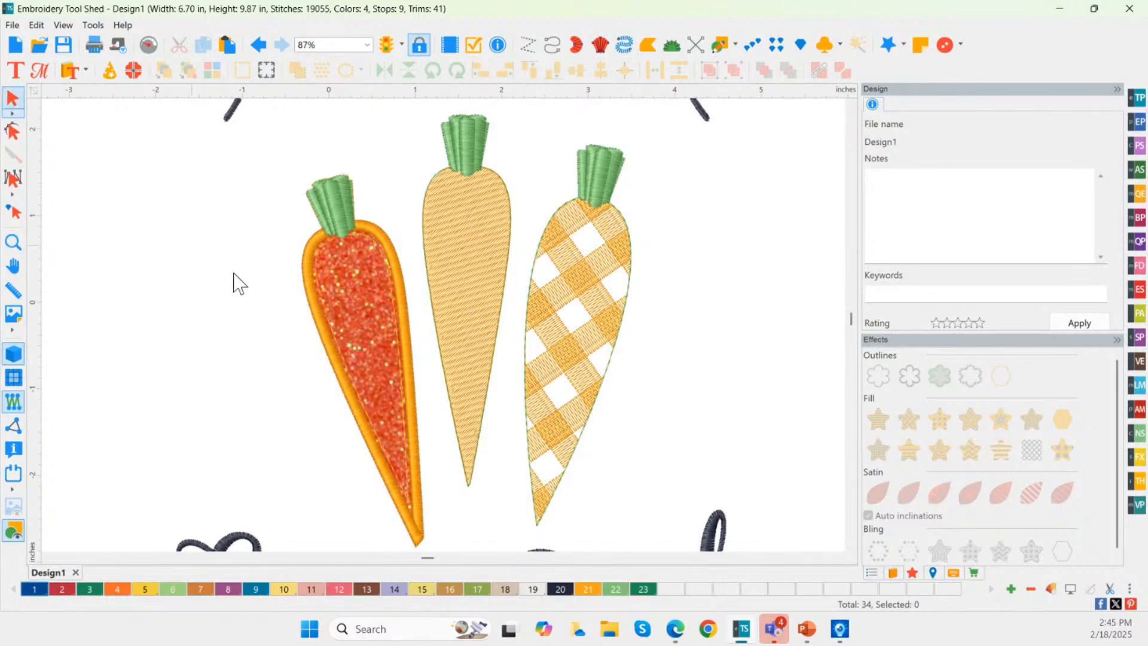
pyautogui.click(406, 341)
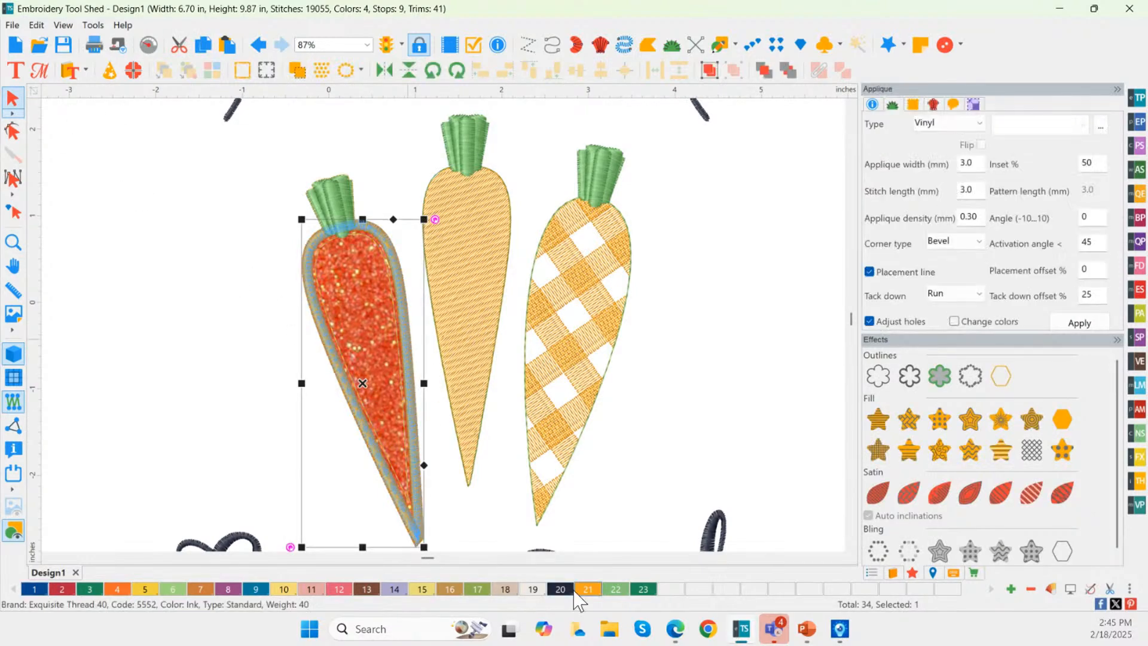
pyautogui.click(123, 590)
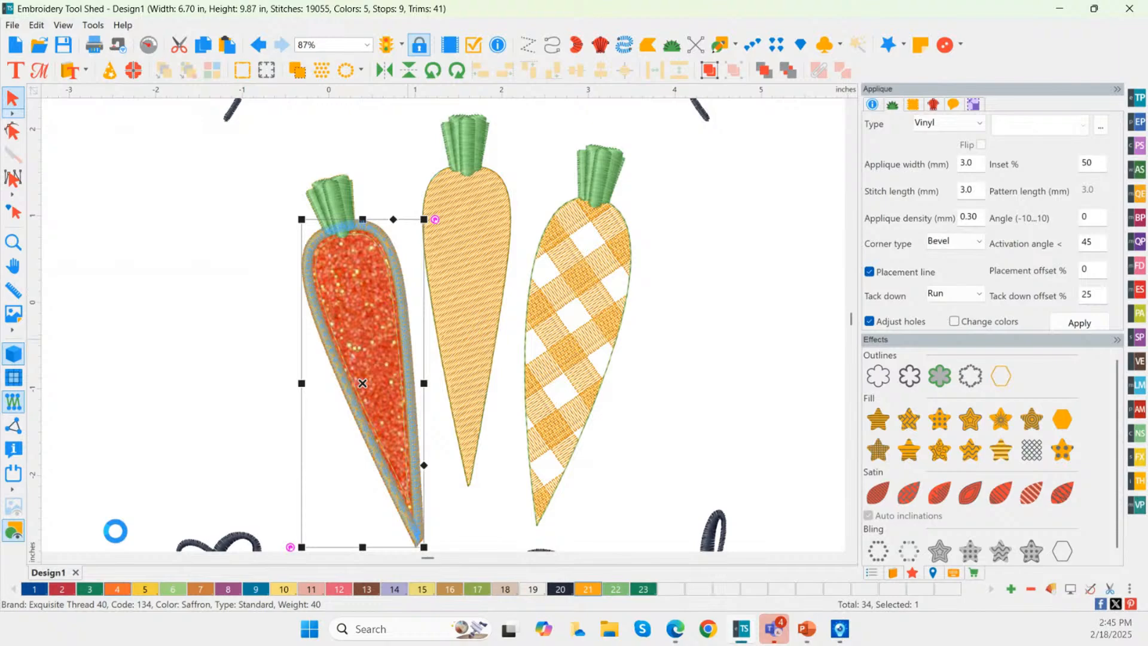
pyautogui.click(110, 411)
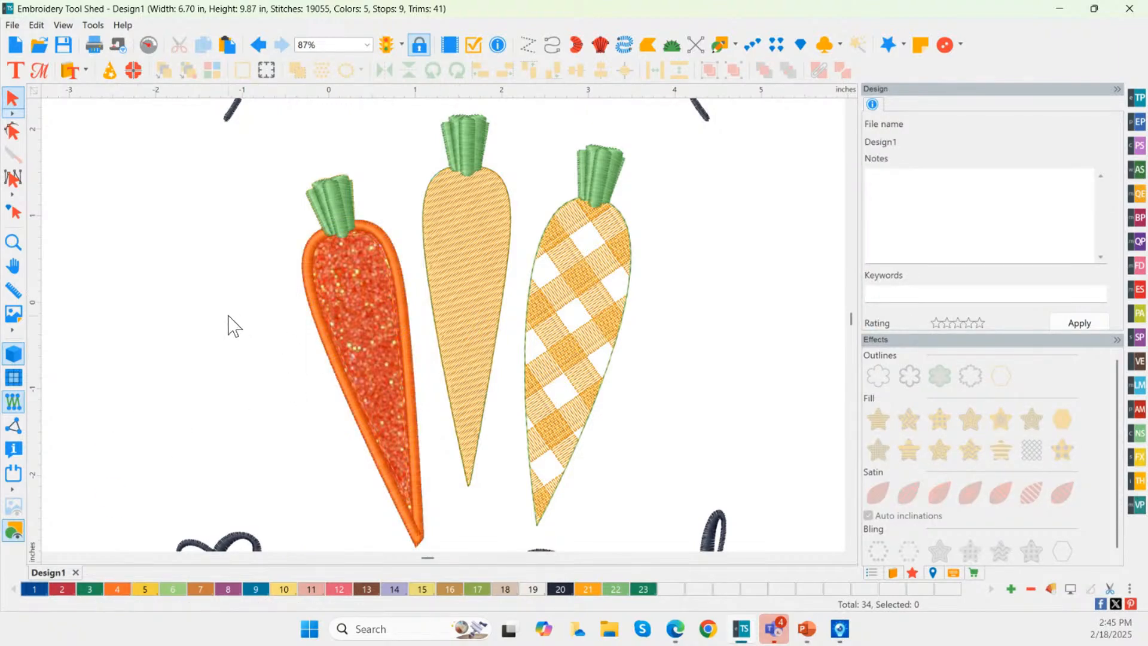
pyautogui.doubleClick(19, 239)
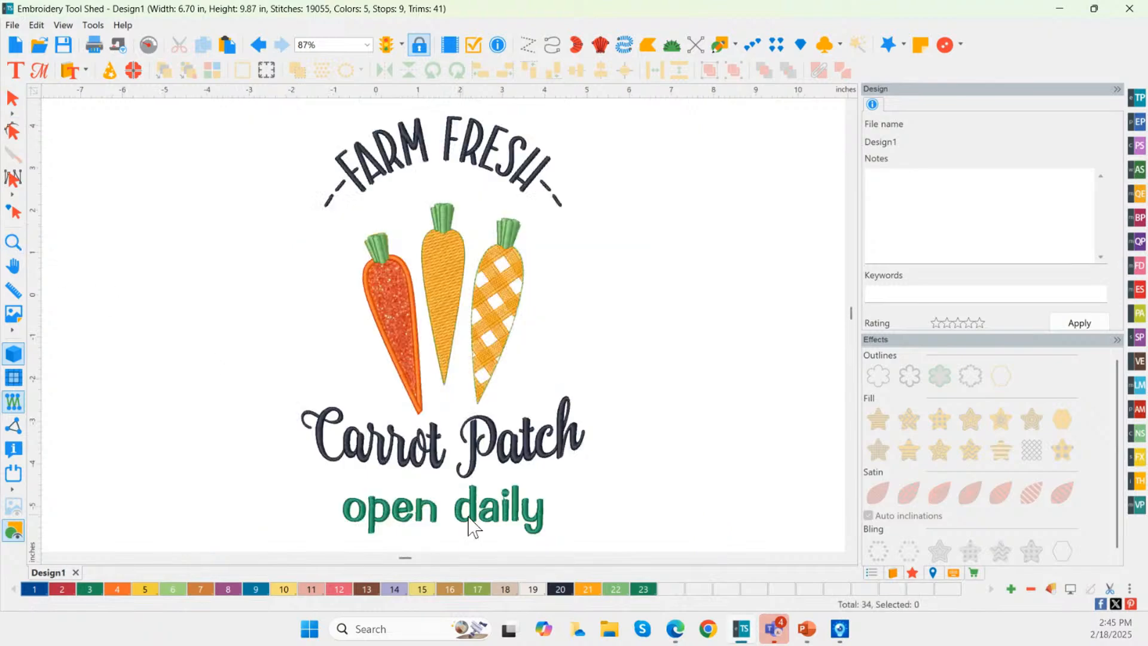
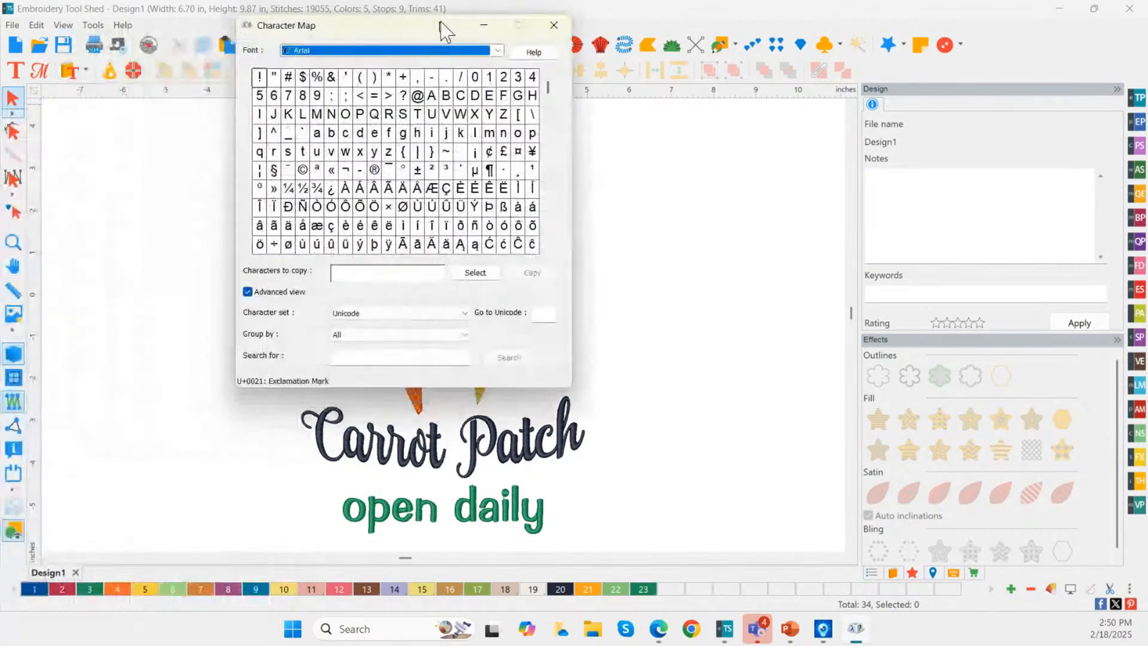
# Step: Copy ë from Character Map, replace the "e" in the "open daily" text with it, and apply the change
pyautogui.moveTo(449, 30); pyautogui.dragTo(507, 59)
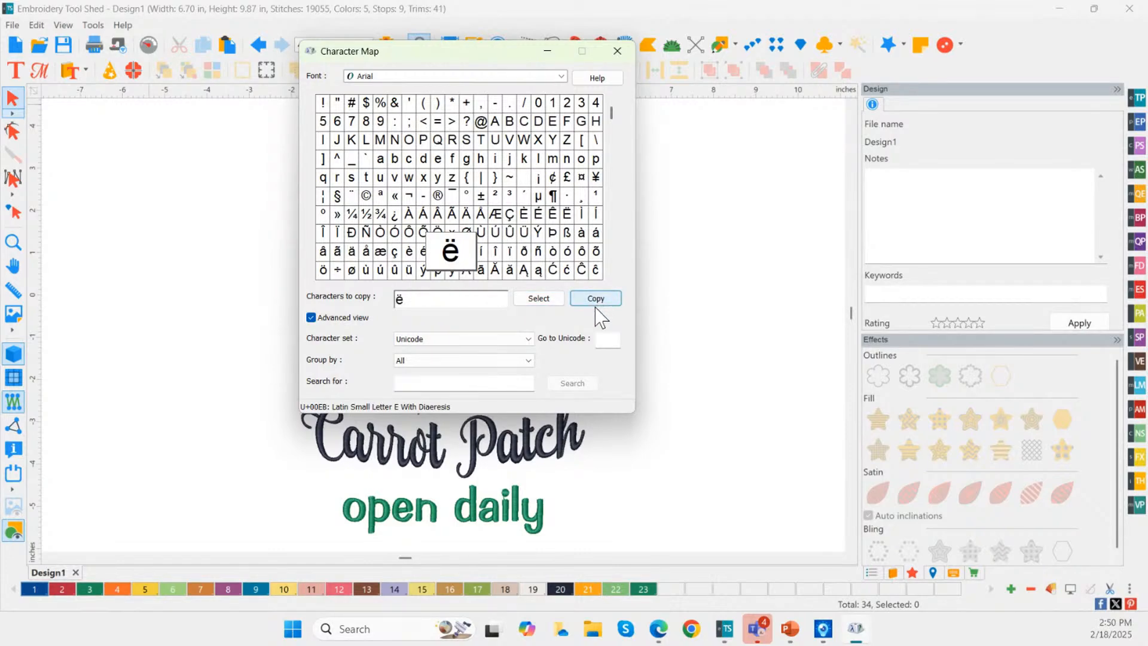
pyautogui.click(618, 51)
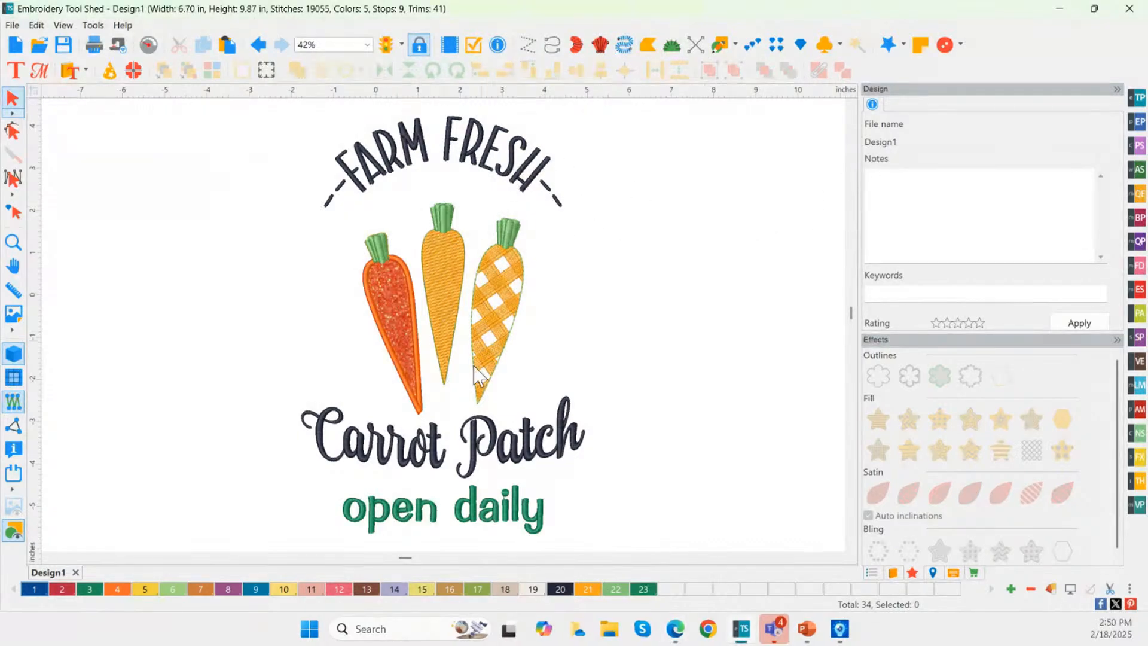
pyautogui.click(440, 509)
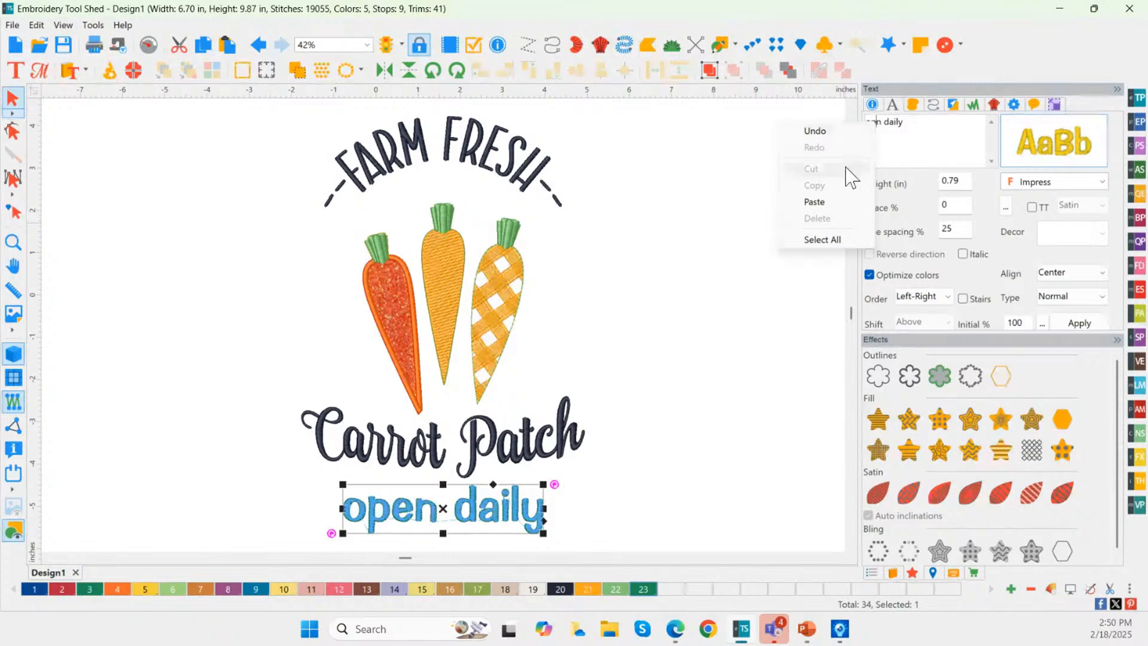
pyautogui.click(833, 203)
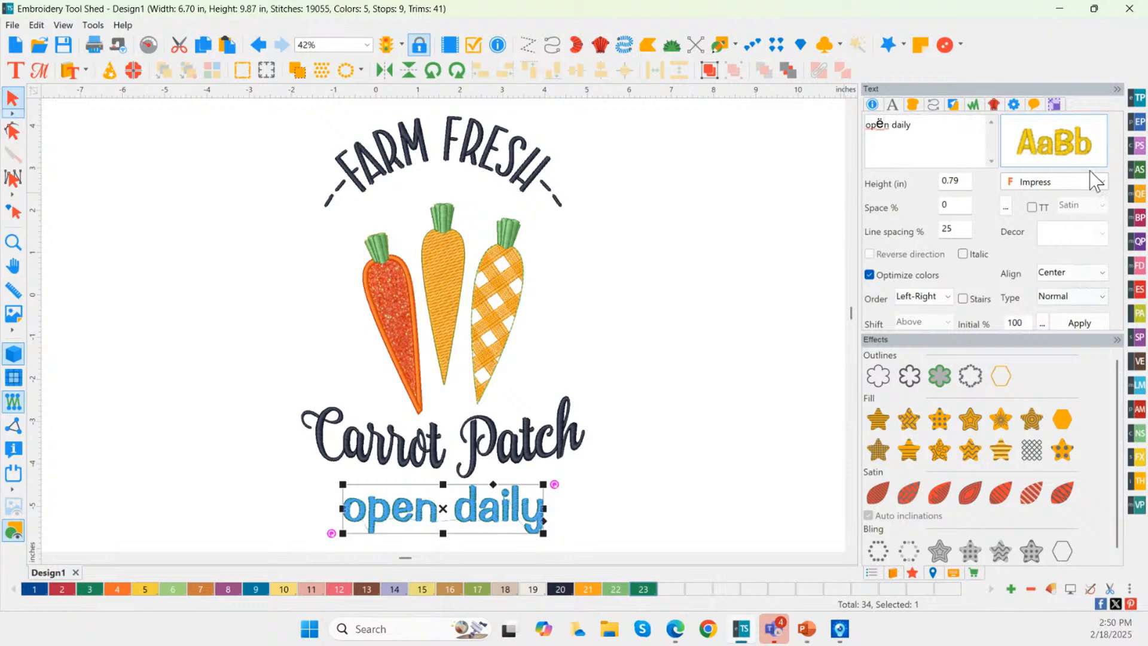
pyautogui.moveTo(1074, 161)
pyautogui.moveTo(1026, 149)
pyautogui.click(1088, 321)
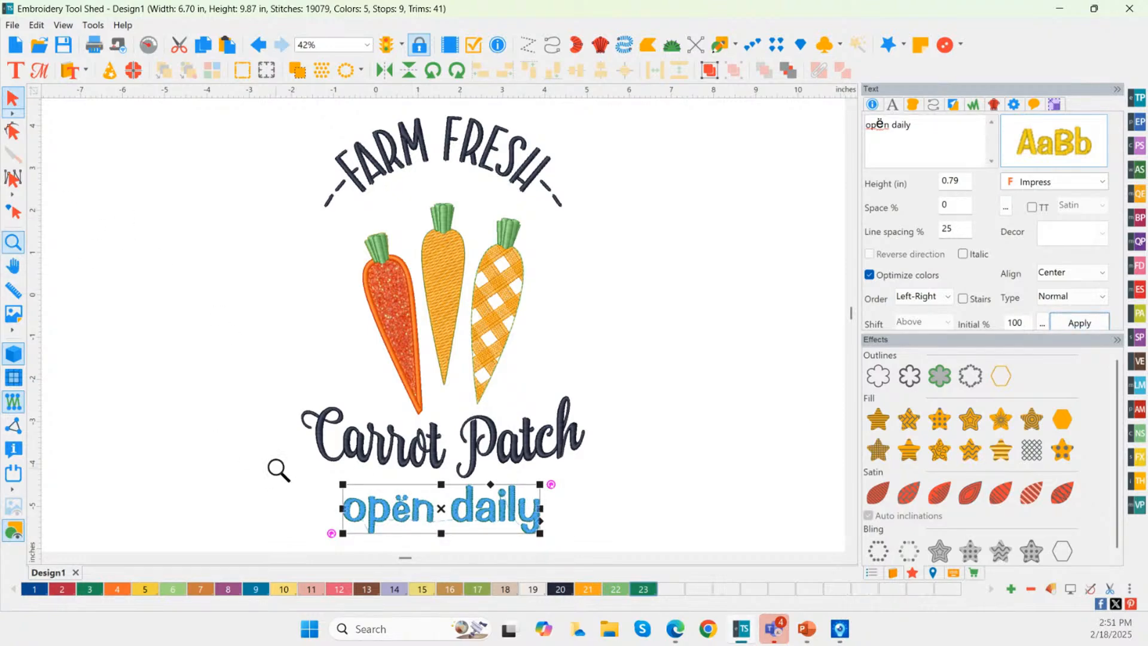
pyautogui.moveTo(276, 466); pyautogui.dragTo(610, 568)
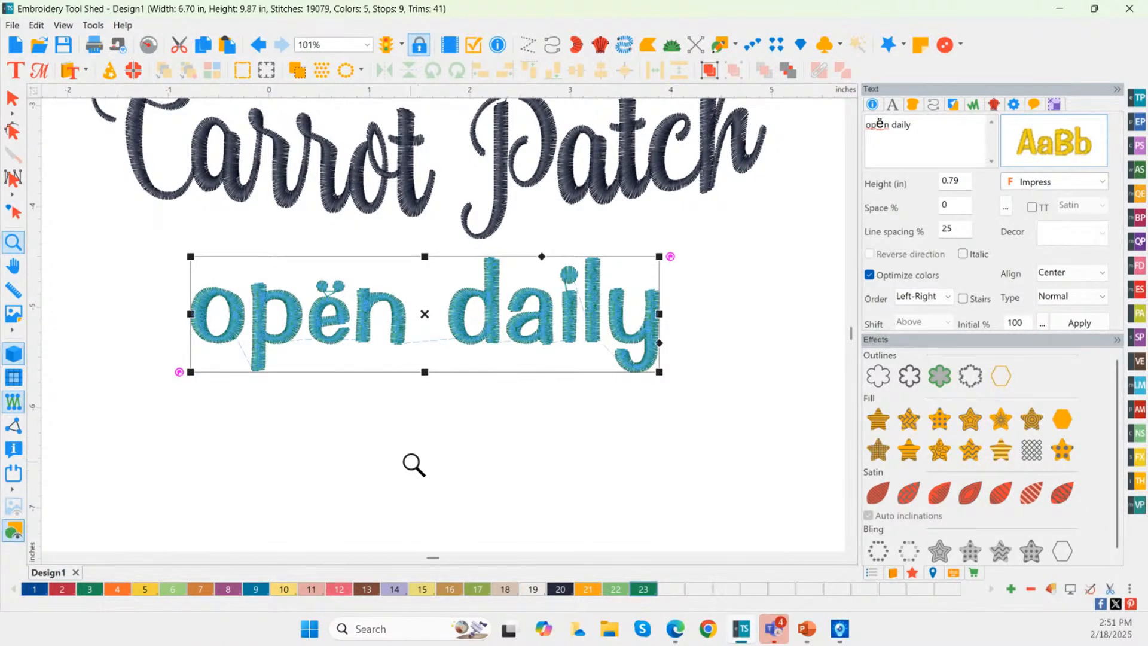
# Step: Reopen Character Map, copy the Arial character Ò and close it
pyautogui.click(375, 629)
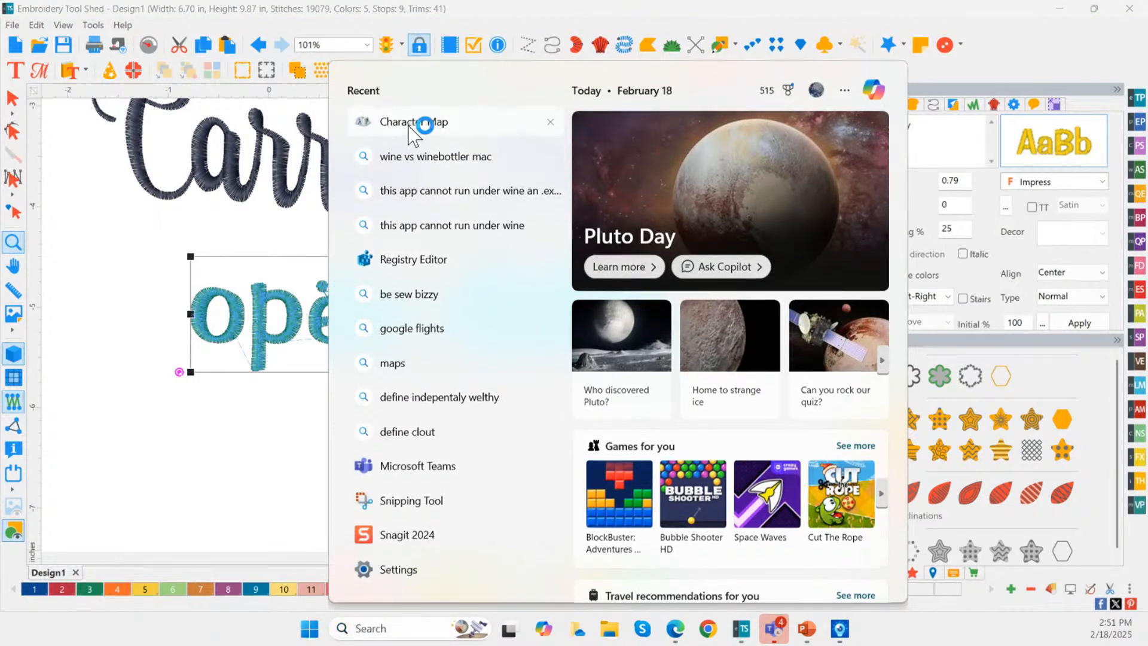
pyautogui.press('Escape')
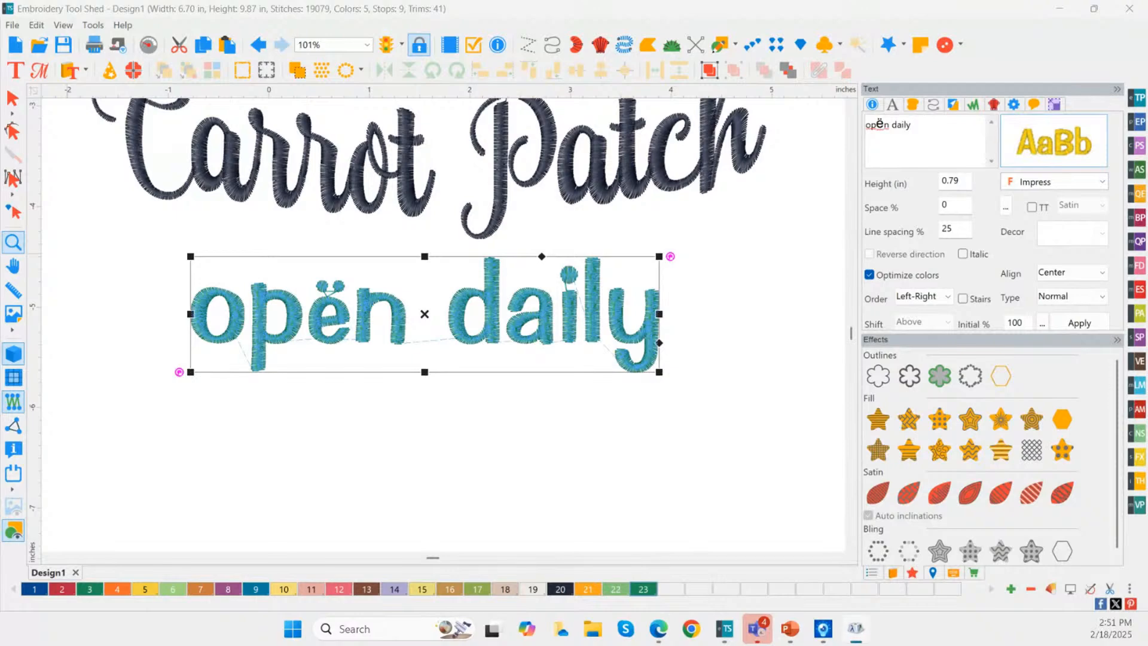
pyautogui.moveTo(18, 114); pyautogui.dragTo(524, 95)
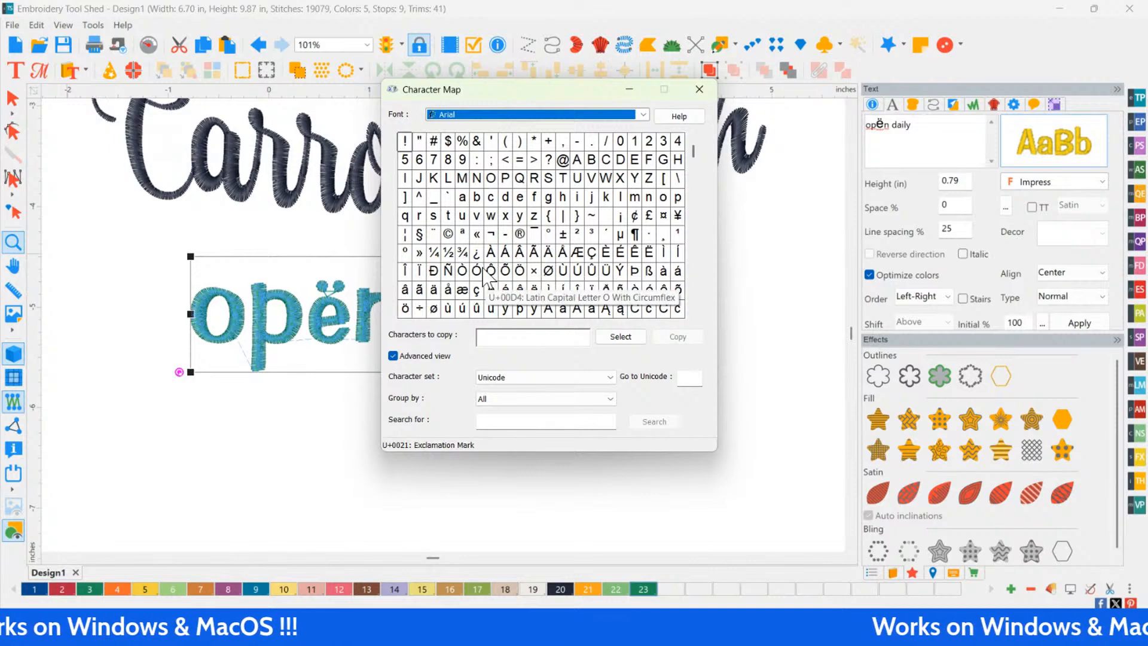
pyautogui.click(462, 271)
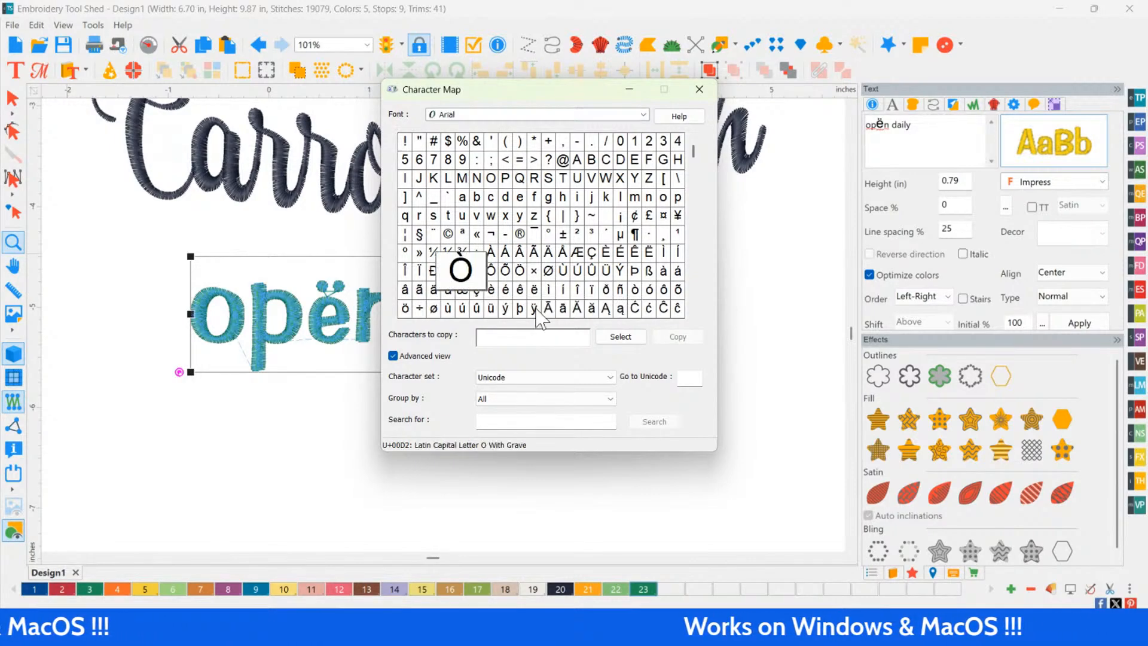
pyautogui.click(621, 337)
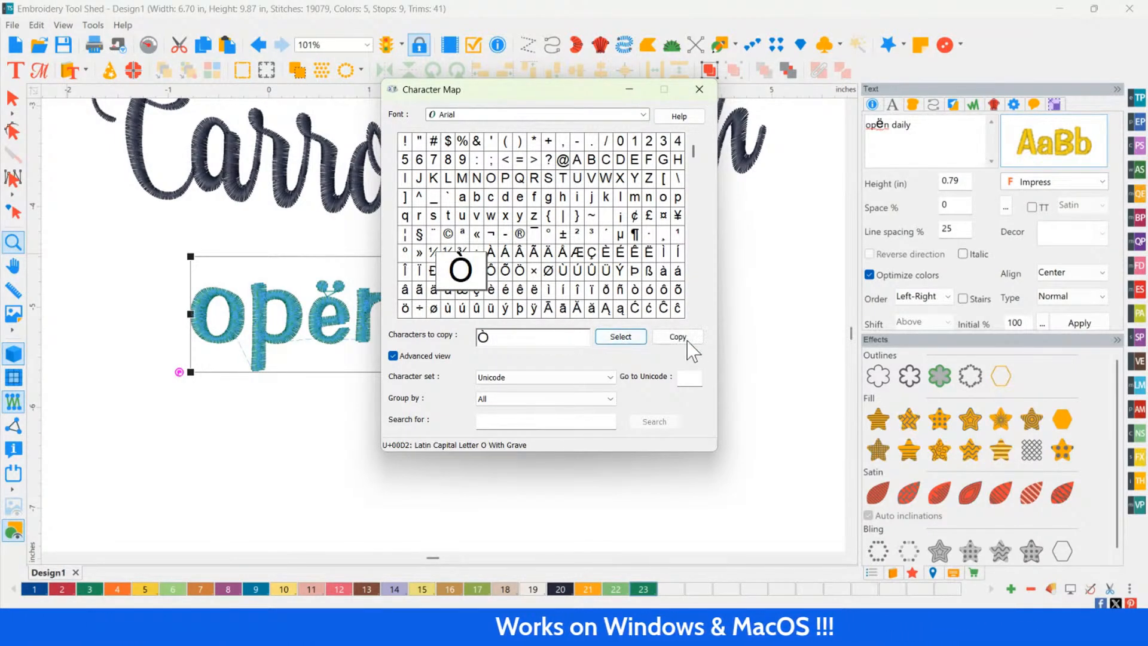
pyautogui.click(688, 343)
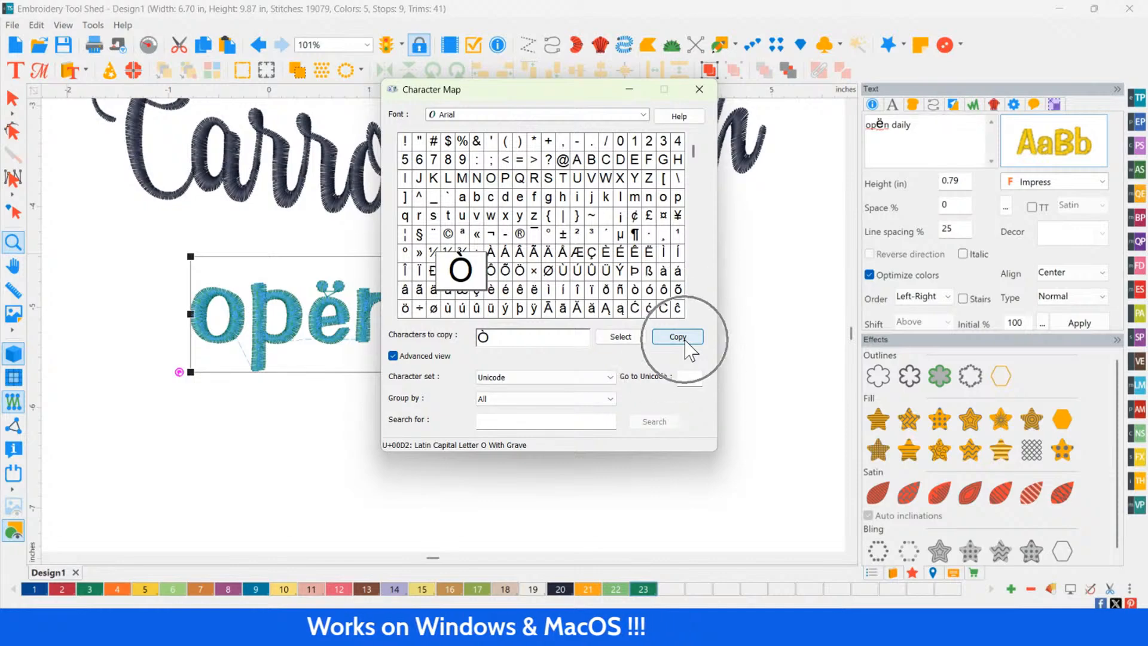
pyautogui.click(699, 90)
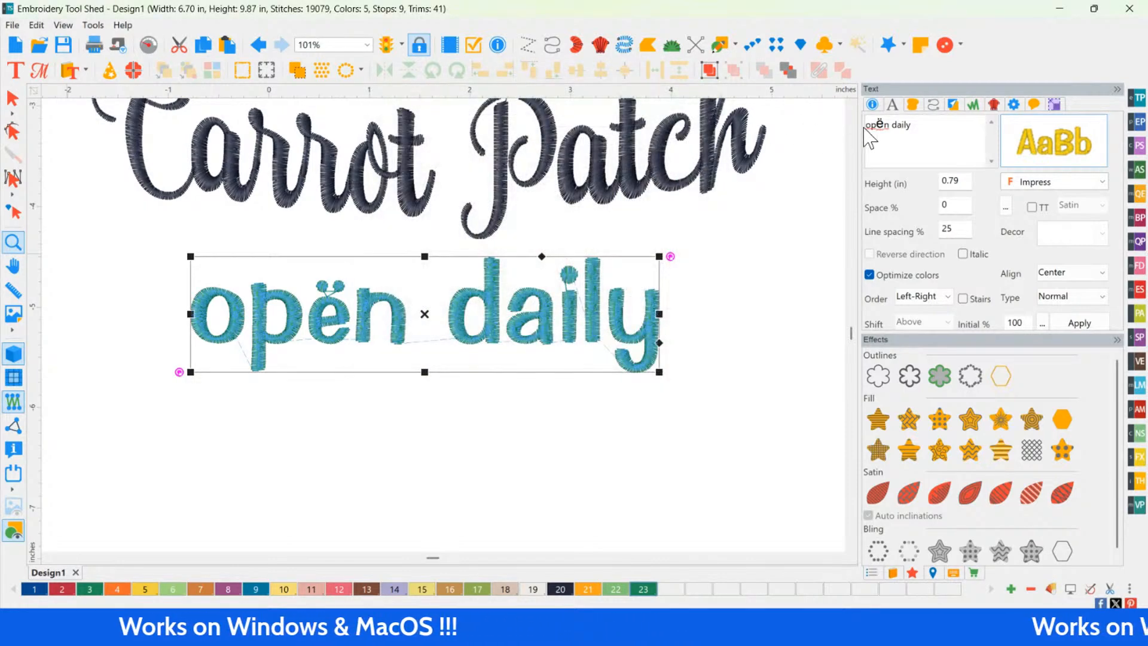
# Step: Replace the initial "o" of the "open daily" lettering with the copied Ò and apply the change
pyautogui.press('BackSpace')
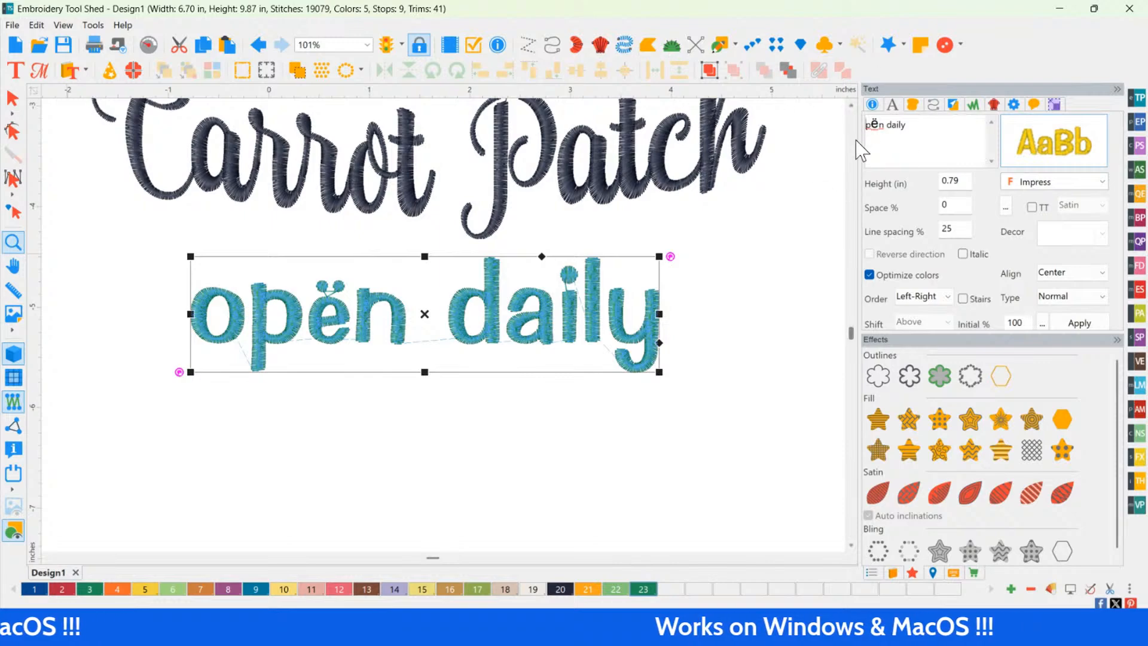
pyautogui.hotkey('ctrl', 'v')
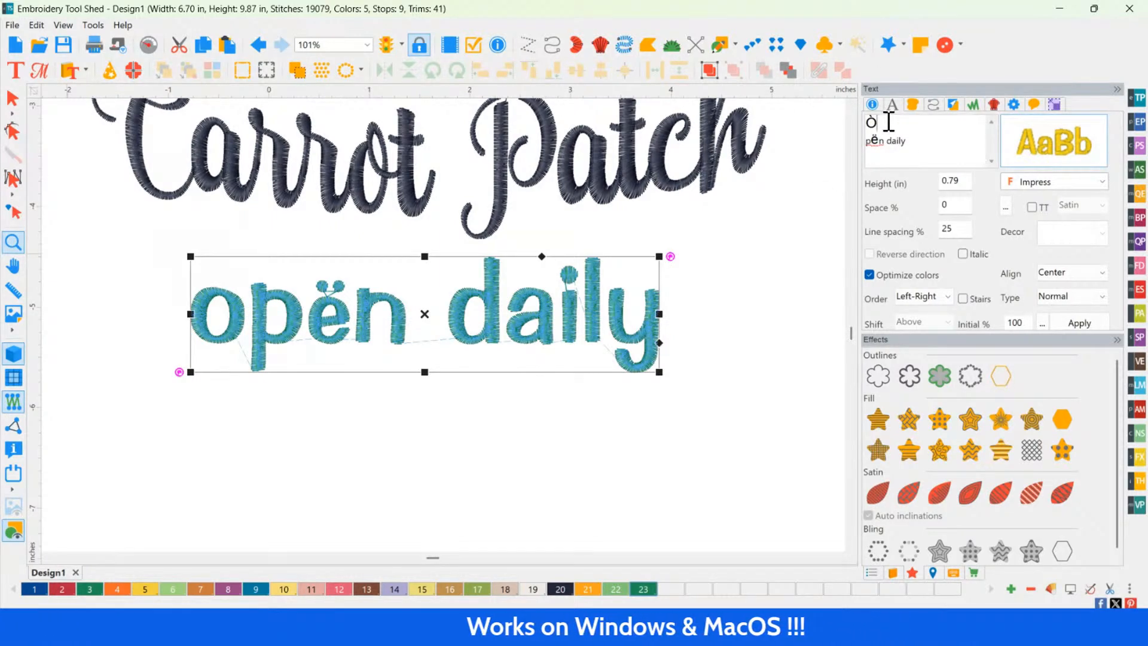
pyautogui.press('Delete')
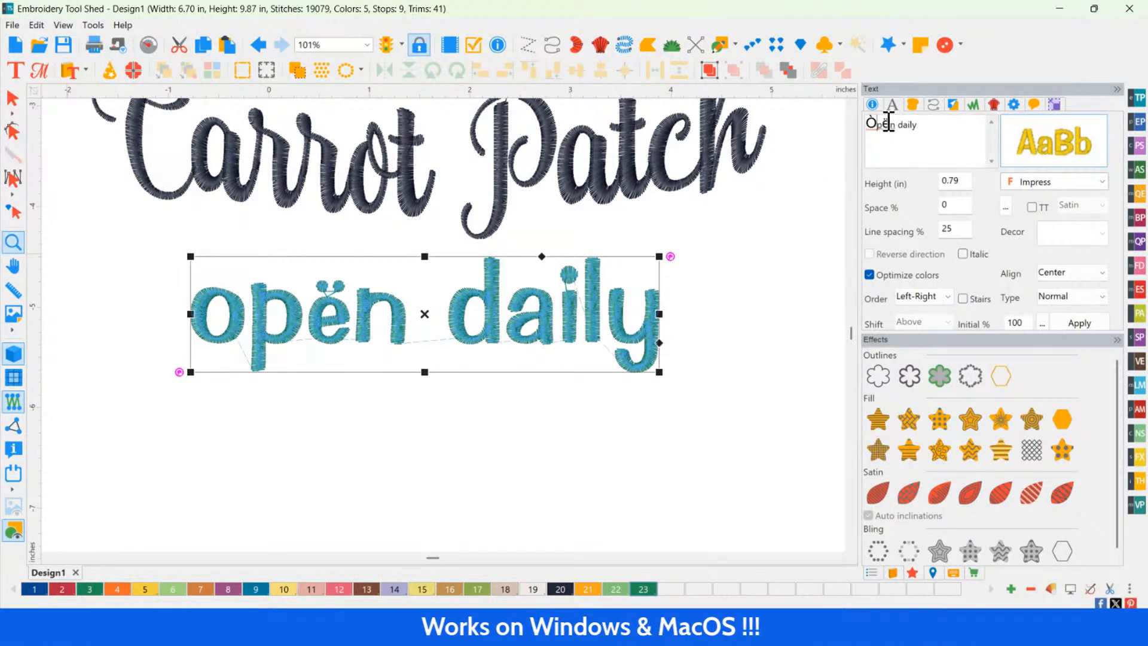
pyautogui.click(1079, 323)
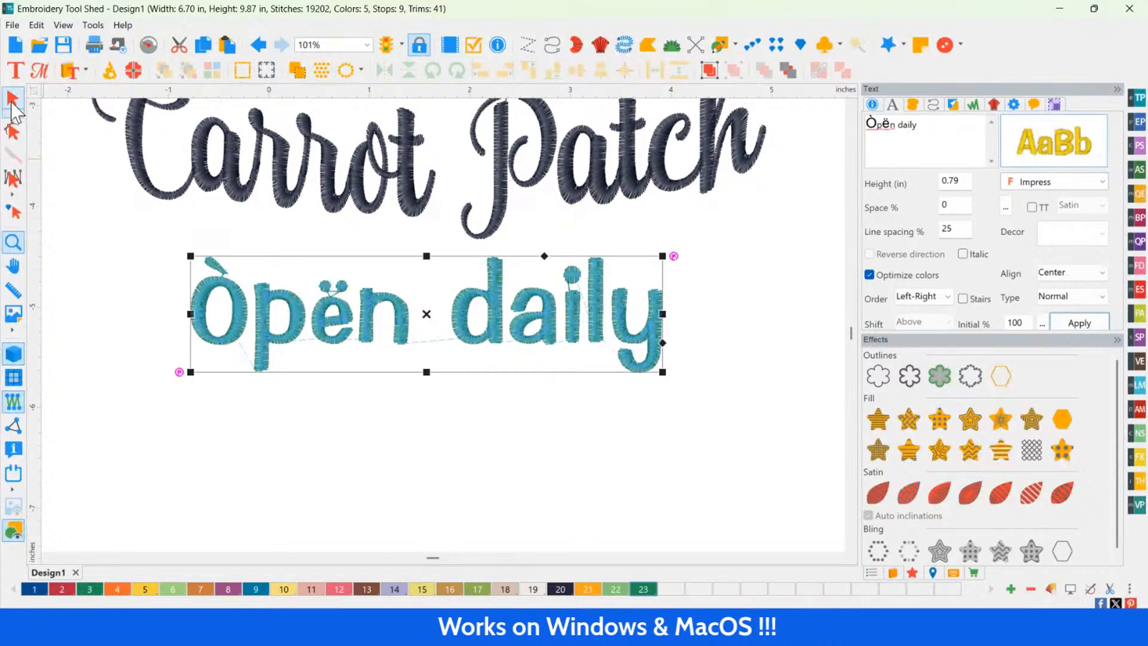
pyautogui.click(245, 308)
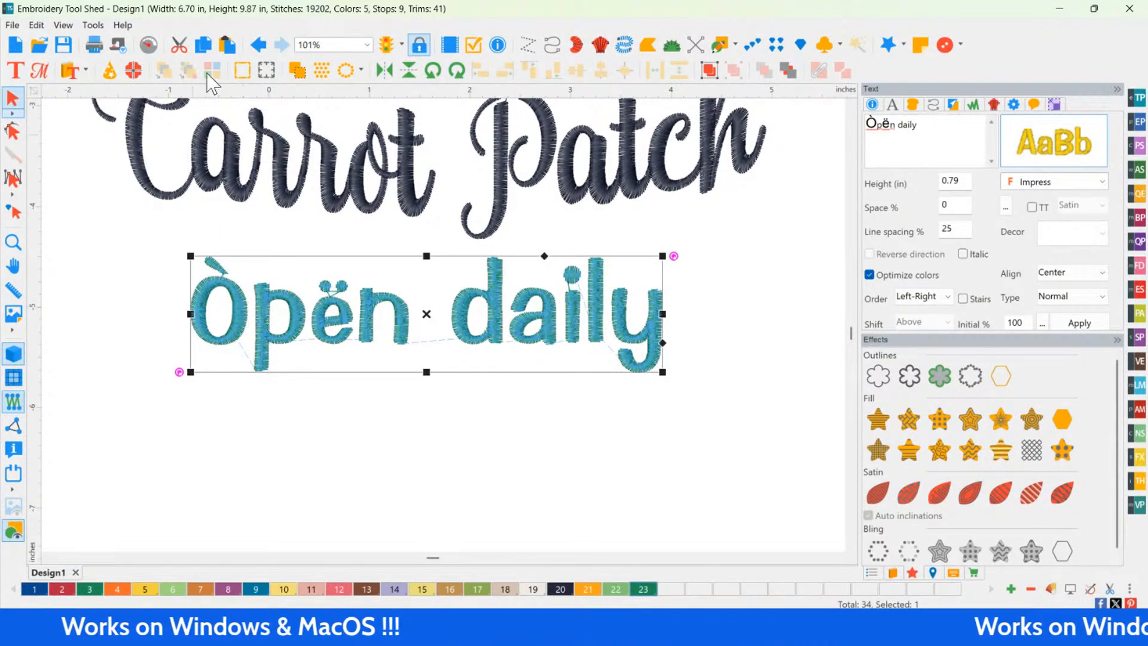
# Step: Undo the accented-character edits in the "open daily" lettering
pyautogui.click(257, 45)
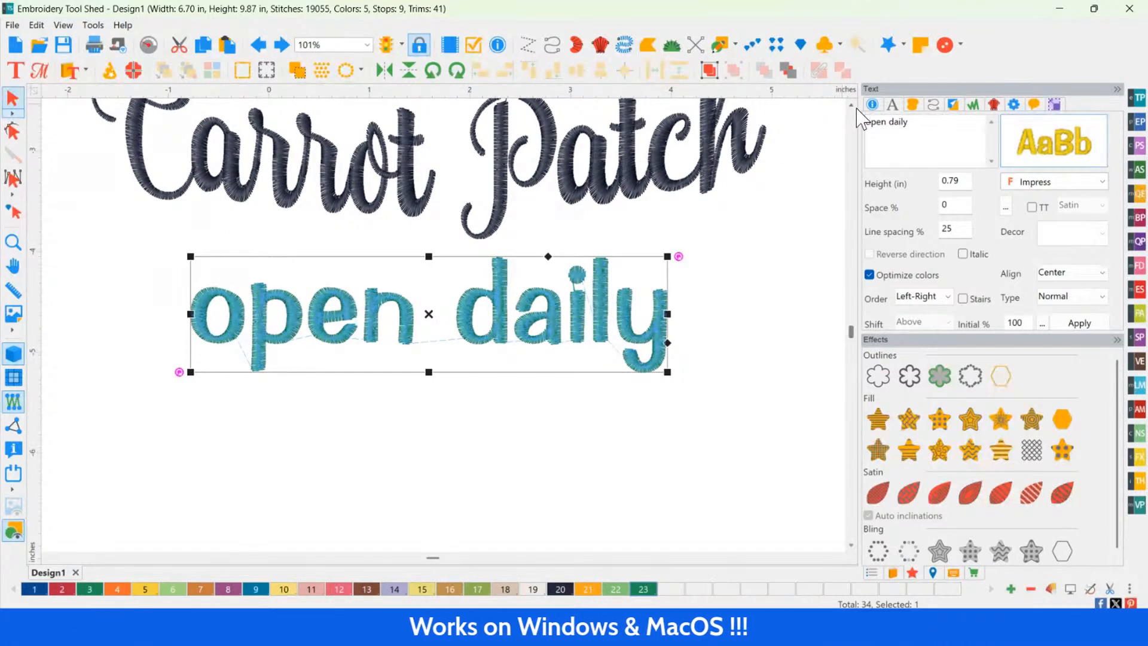
# Step: Duplicate the middle carrot's Tatami fill and place the copy to the right of the gingham carrot
pyautogui.scroll(10, 504, 206)
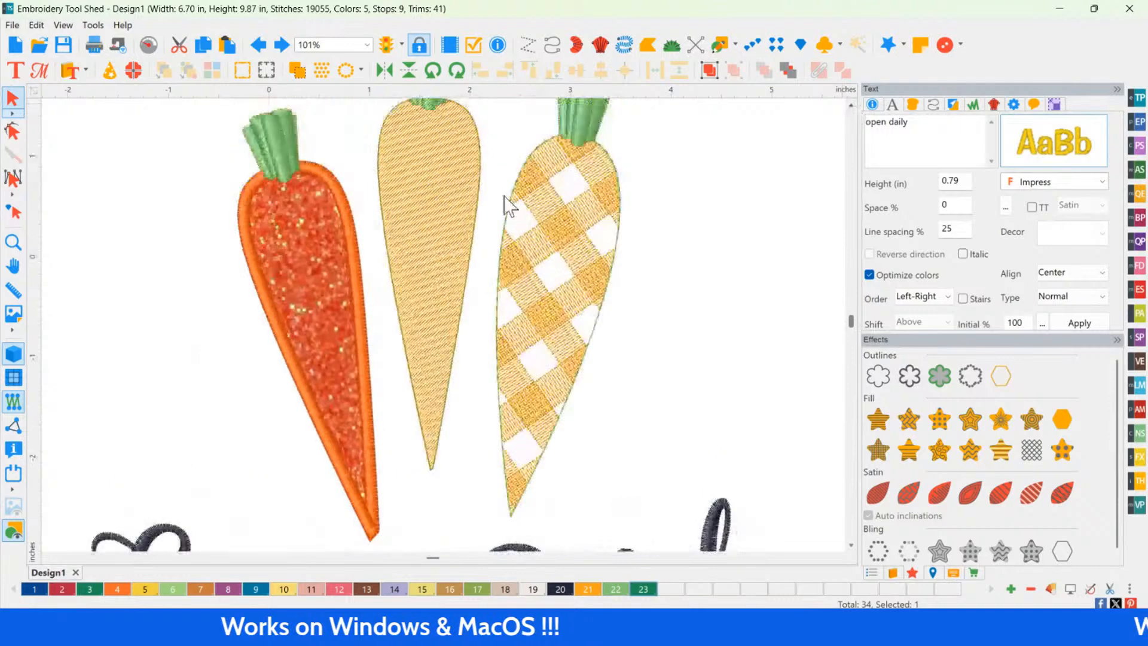
pyautogui.click(427, 216)
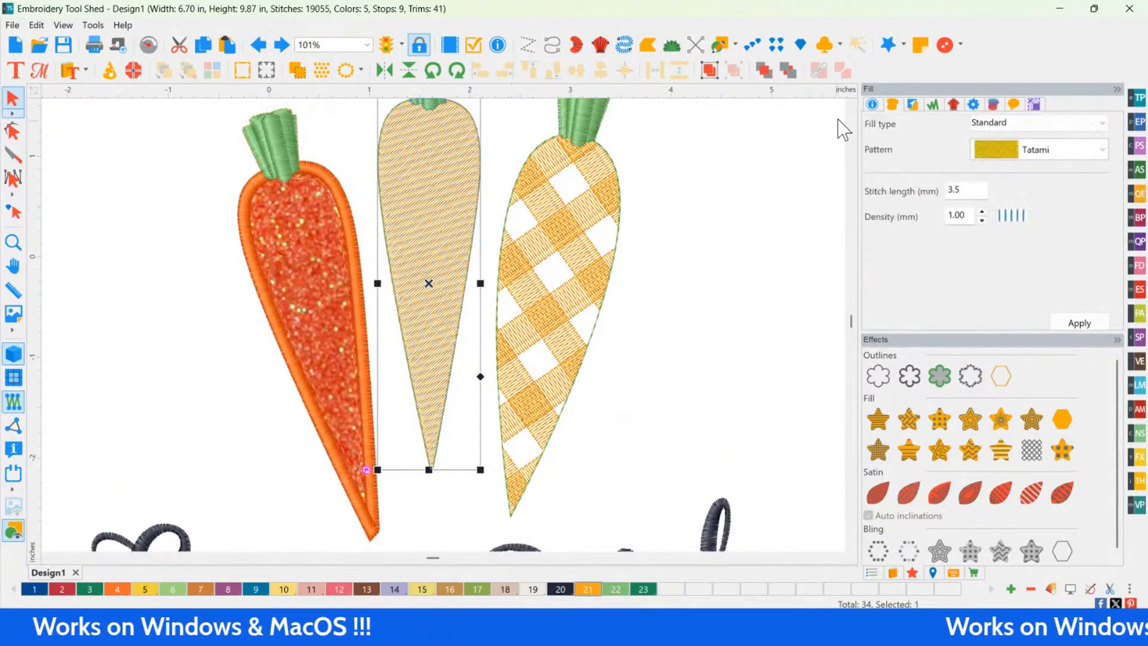
pyautogui.scroll(1, 749, 146)
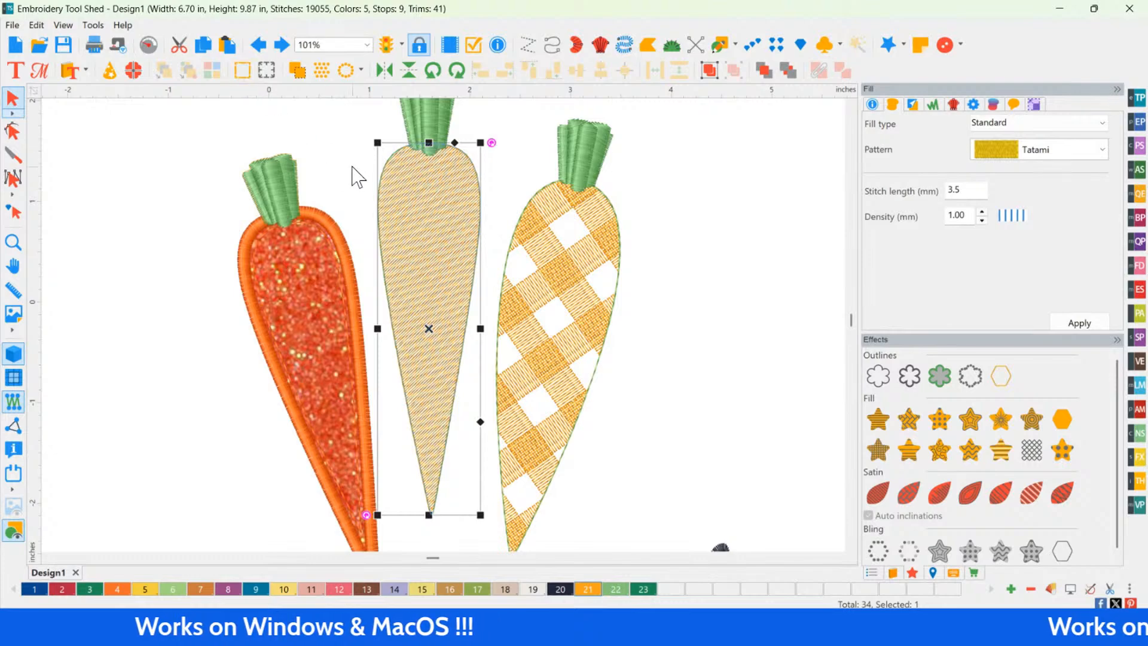
pyautogui.click(225, 46)
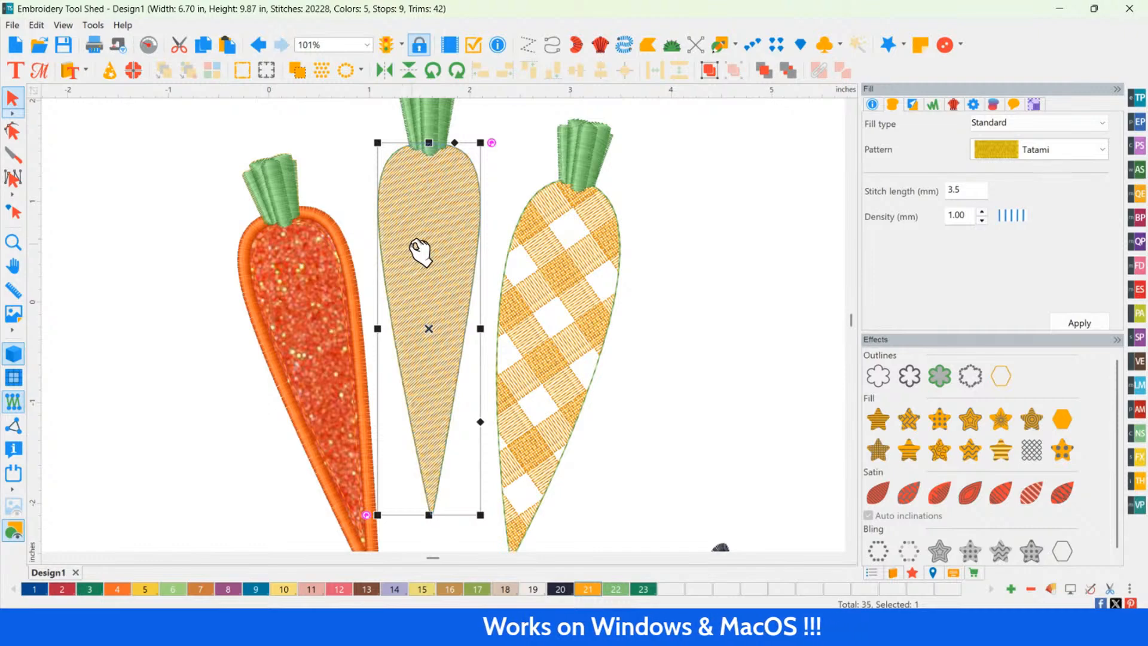
pyautogui.moveTo(420, 251); pyautogui.dragTo(501, 253)
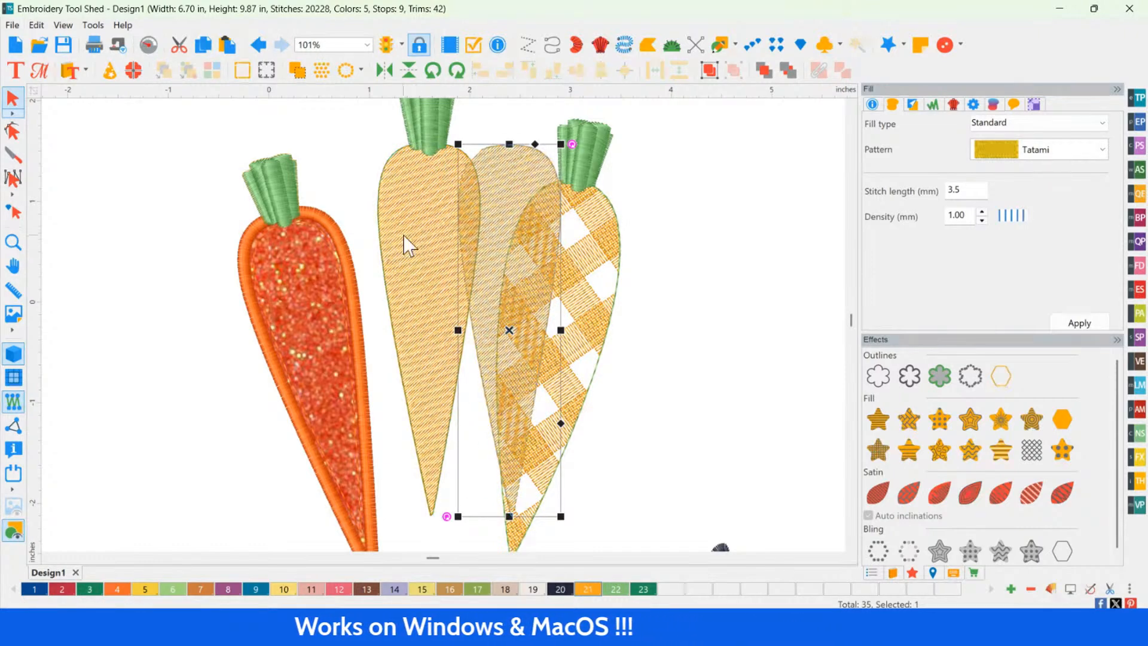
pyautogui.click(502, 223)
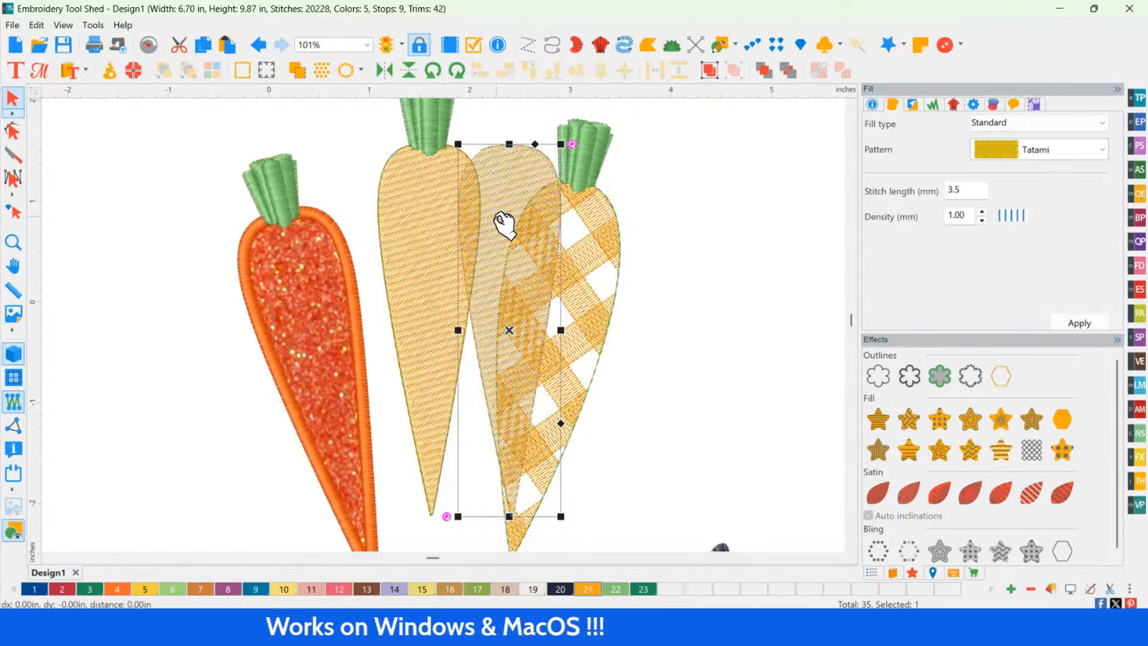
pyautogui.moveTo(502, 222); pyautogui.dragTo(700, 224)
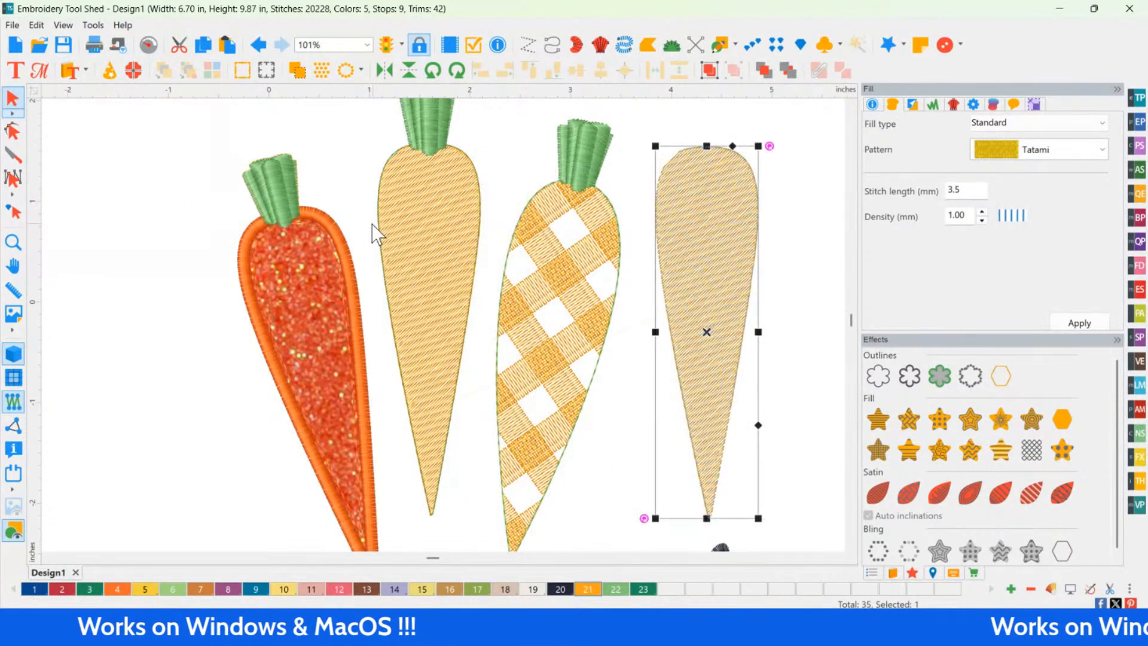
pyautogui.click(514, 116)
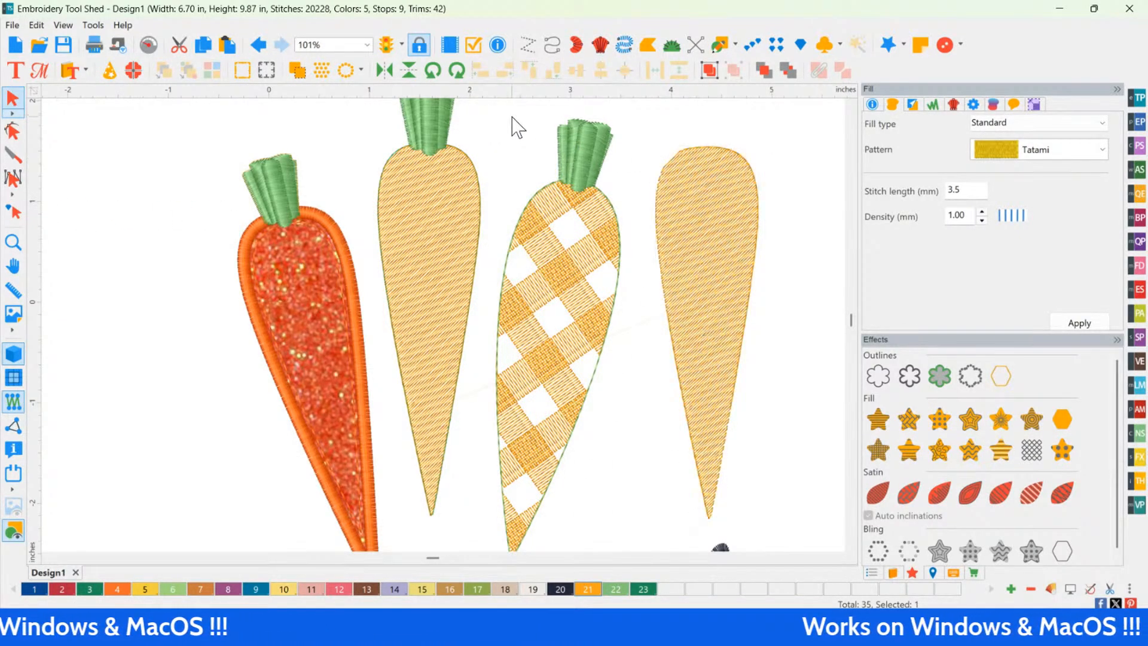
# Step: Delete the gingham carrot completely, including its green top, plaid fill and outline
pyautogui.scroll(-1, 517, 117)
pyautogui.scroll(-5, 522, 125)
pyautogui.moveTo(477, 170); pyautogui.dragTo(568, 481)
pyautogui.press('Delete')
pyautogui.click(507, 355)
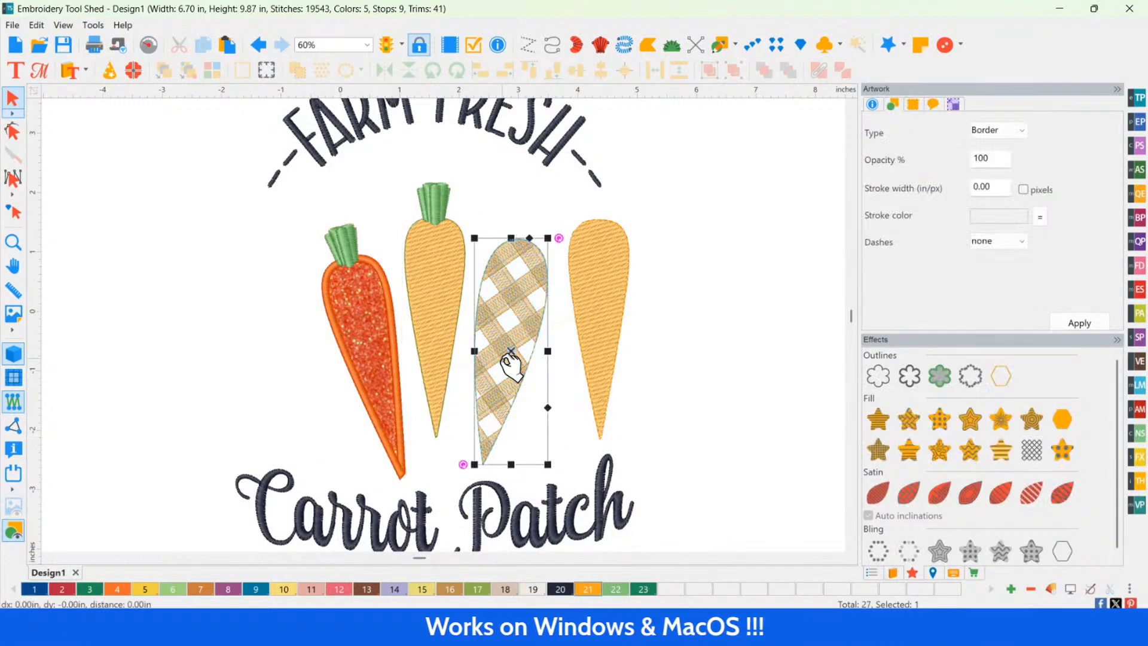
pyautogui.press('Delete')
pyautogui.click(513, 347)
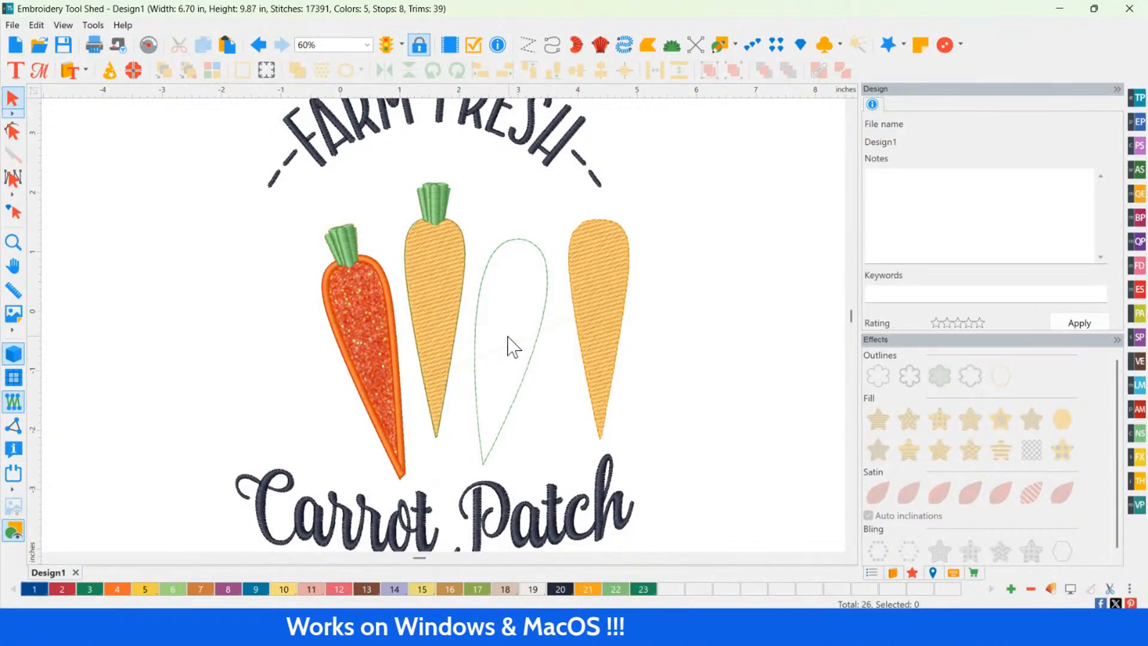
pyautogui.click(536, 365)
pyautogui.press('Delete')
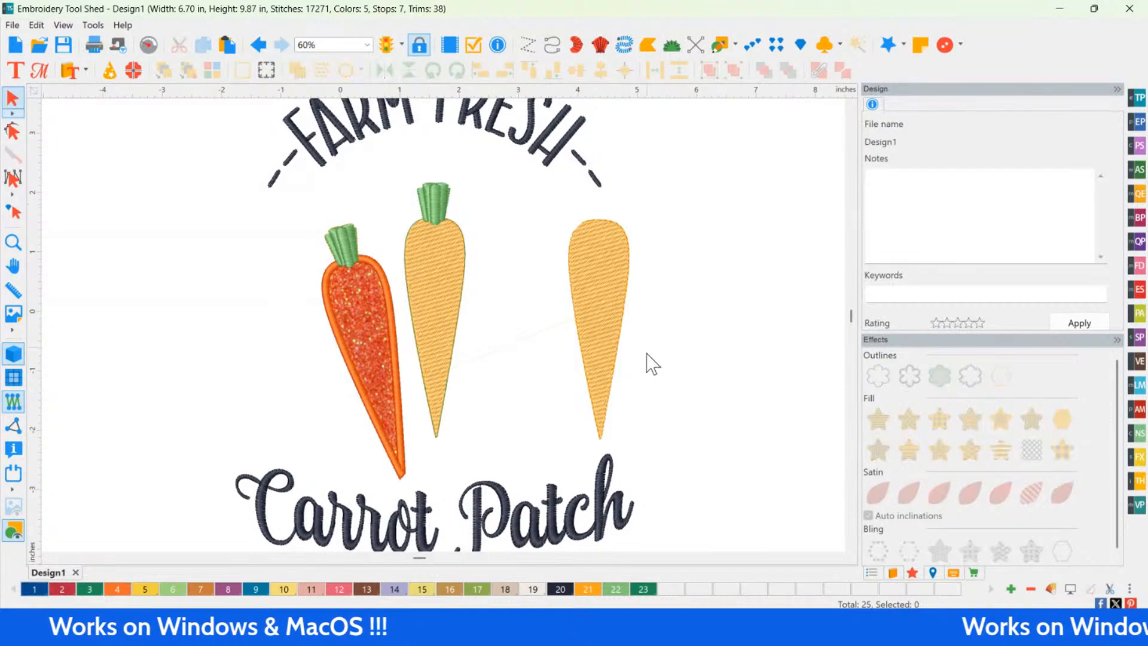
# Step: Move the duplicated fill next to the middle carrot and shift its angle line so the stitches slant the opposite way
pyautogui.moveTo(523, 198); pyautogui.dragTo(662, 460)
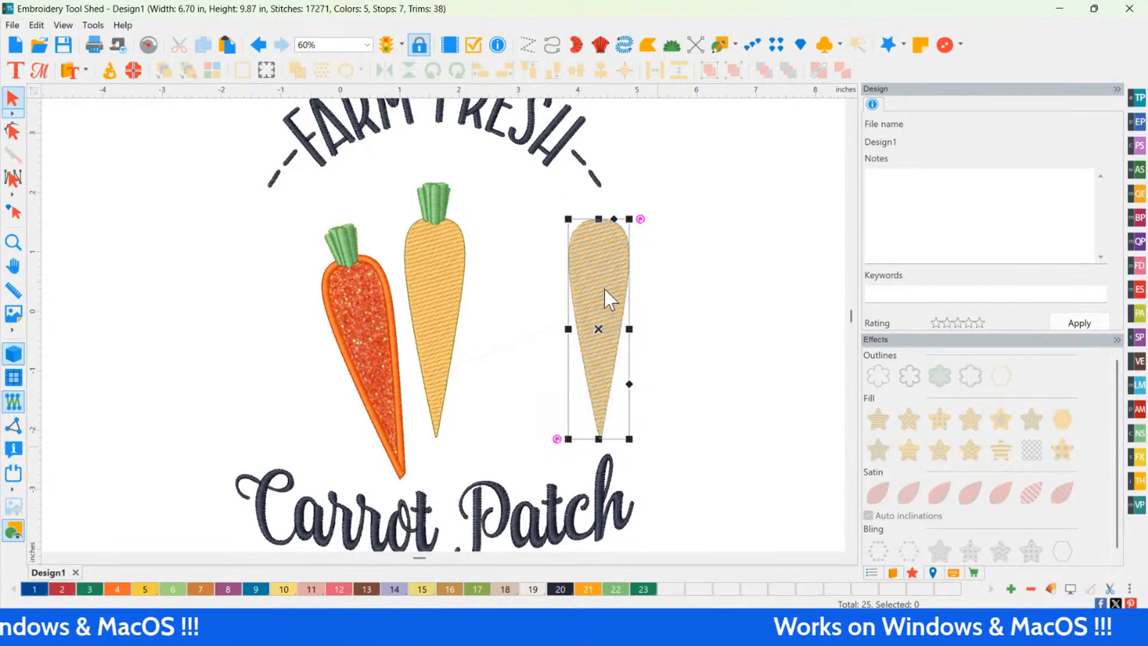
pyautogui.moveTo(603, 289); pyautogui.dragTo(514, 289)
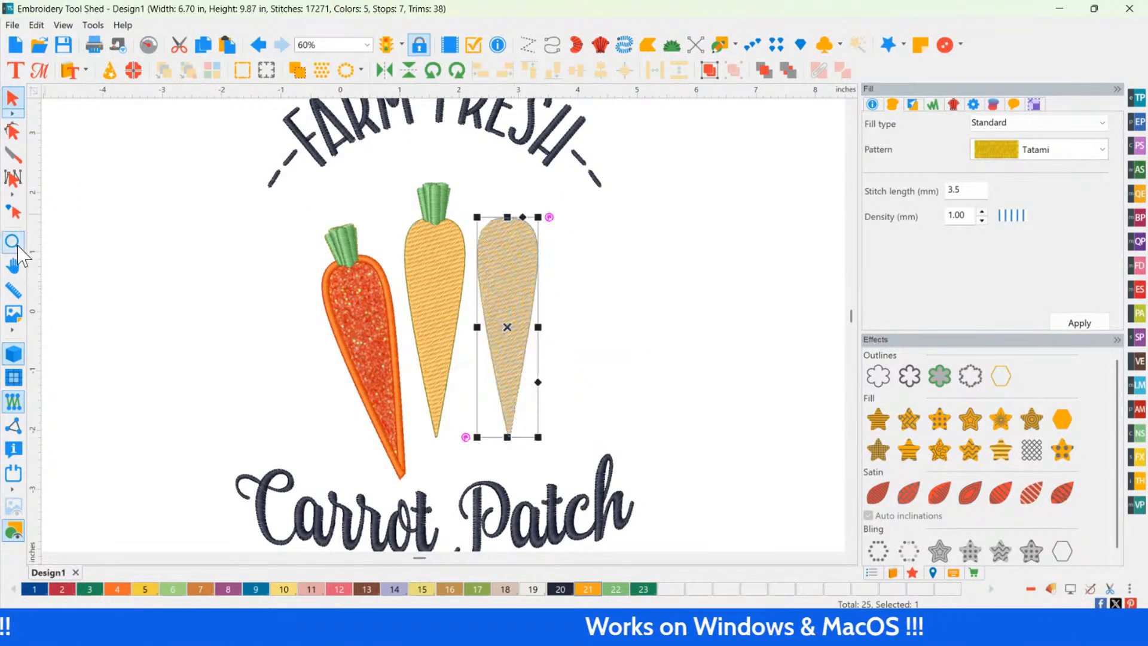
pyautogui.click(527, 340)
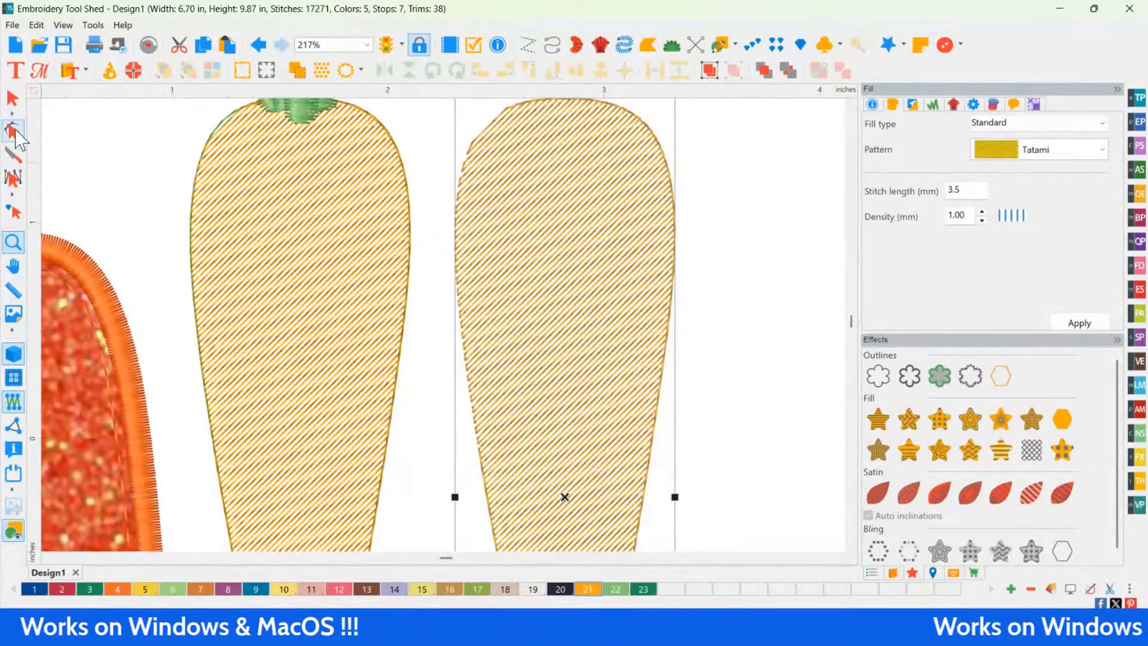
pyautogui.click(14, 131)
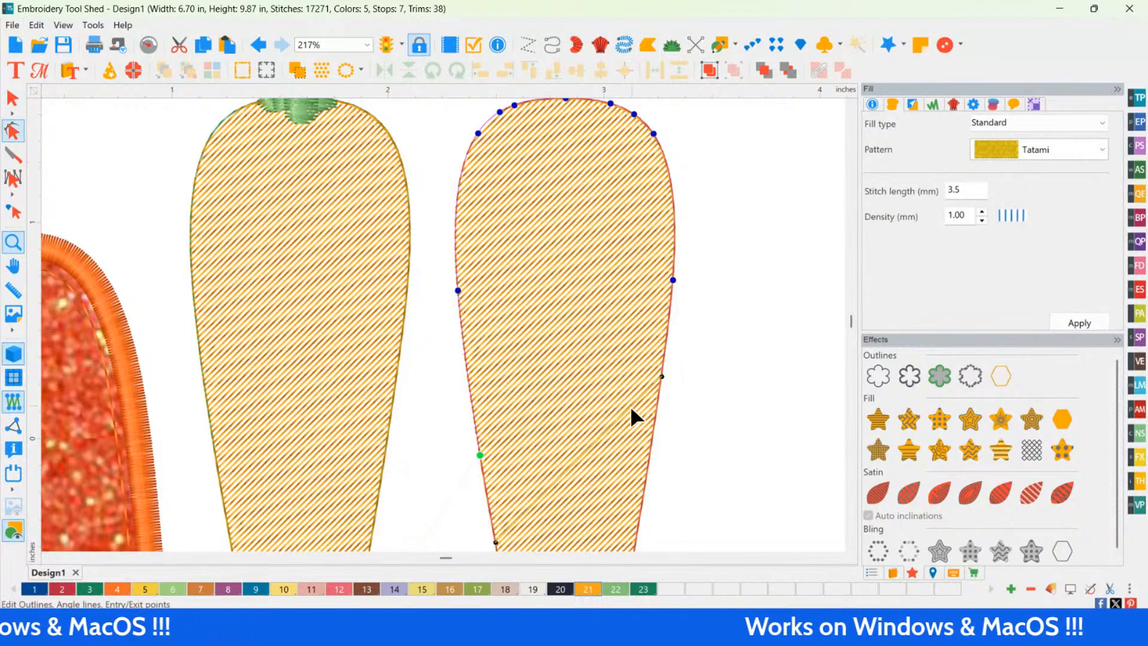
pyautogui.click(499, 540)
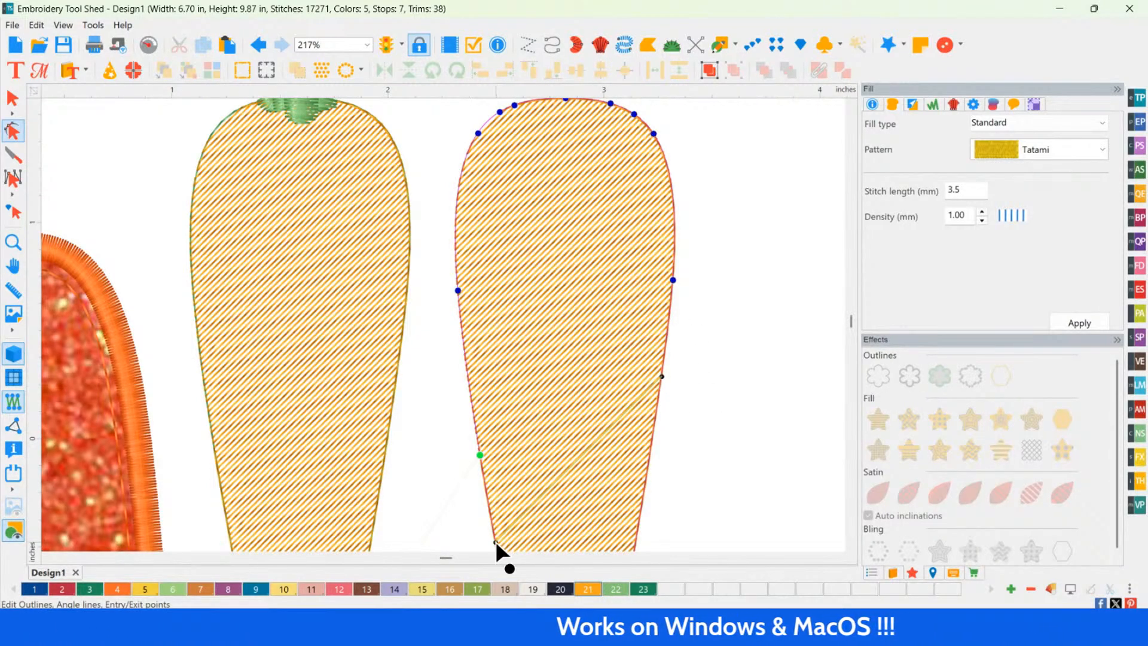
pyautogui.moveTo(496, 543); pyautogui.dragTo(467, 184)
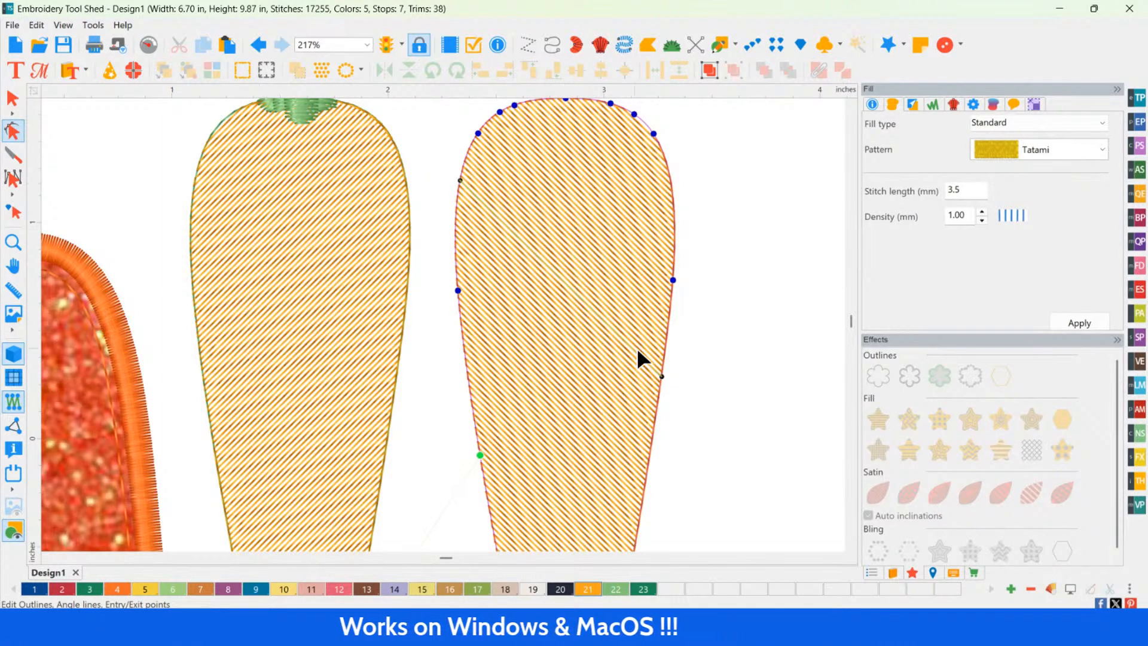
# Step: Lay the re-angled fill over the middle carrot's fill as a crosshatch, and delete that overlaid copy
pyautogui.click(13, 99)
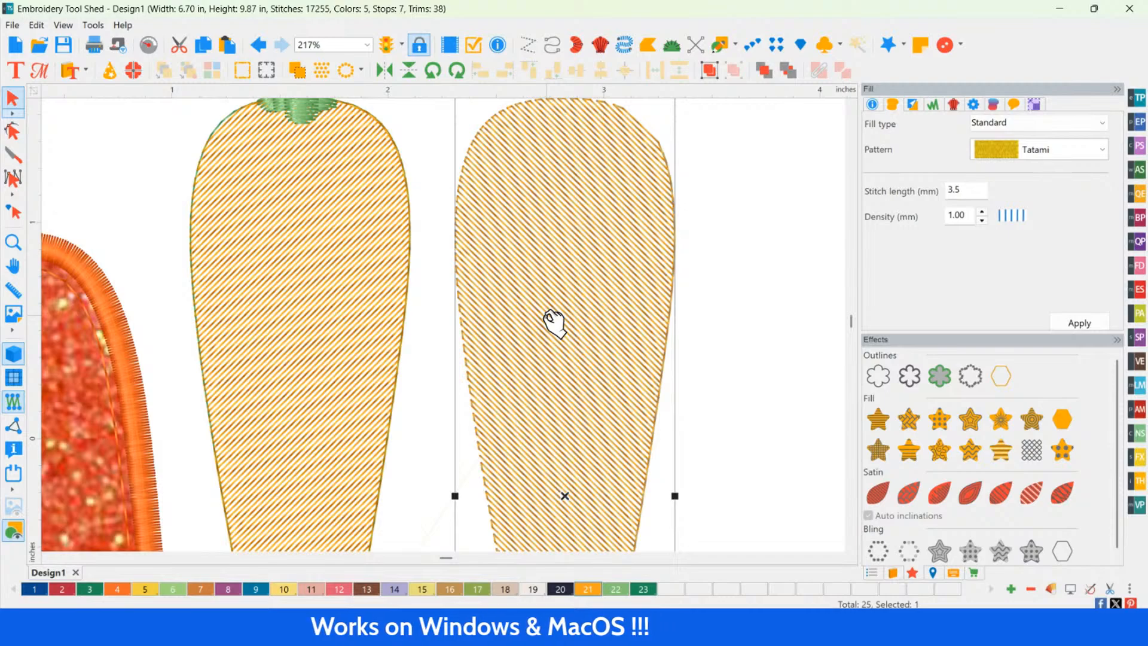
pyautogui.moveTo(553, 323); pyautogui.dragTo(293, 326)
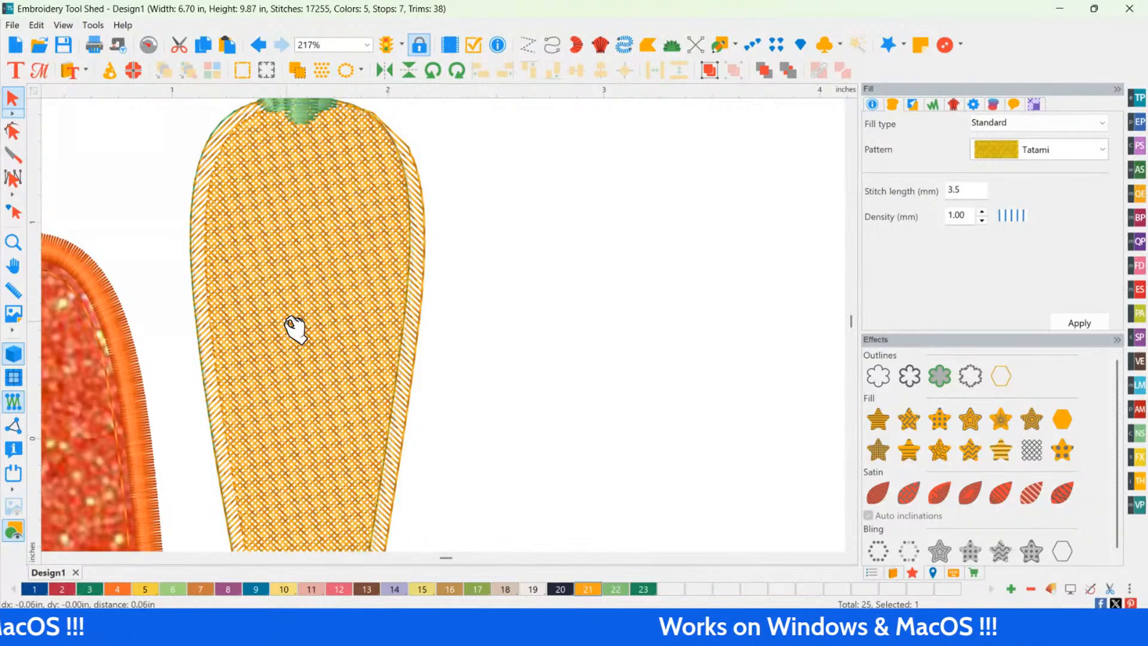
pyautogui.click(293, 320)
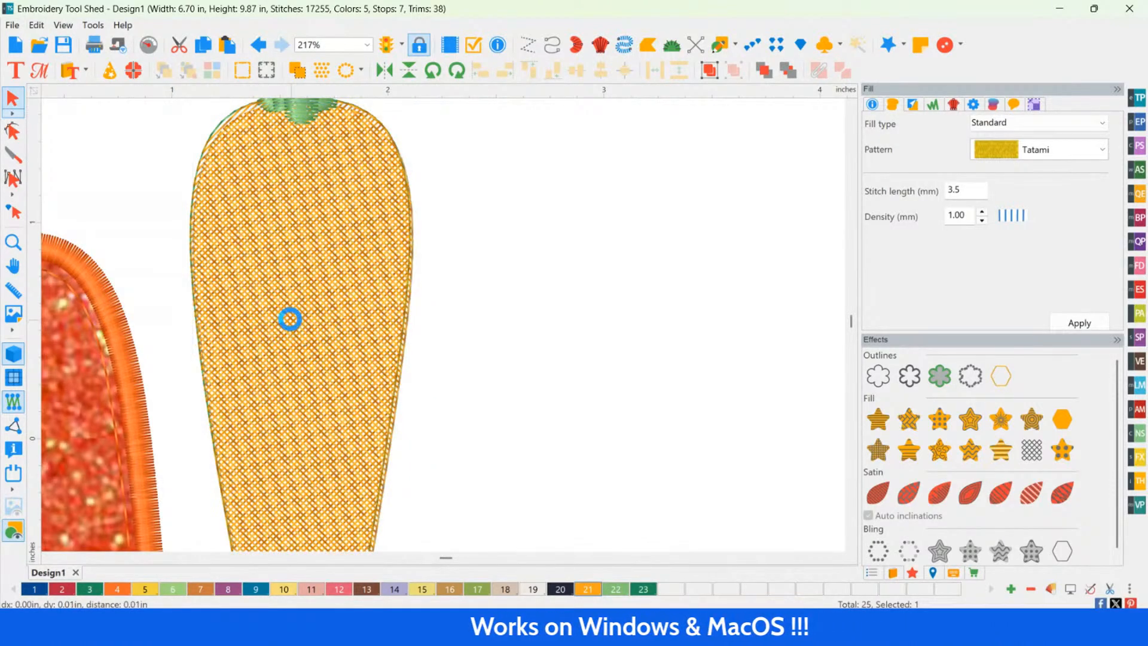
pyautogui.click(505, 310)
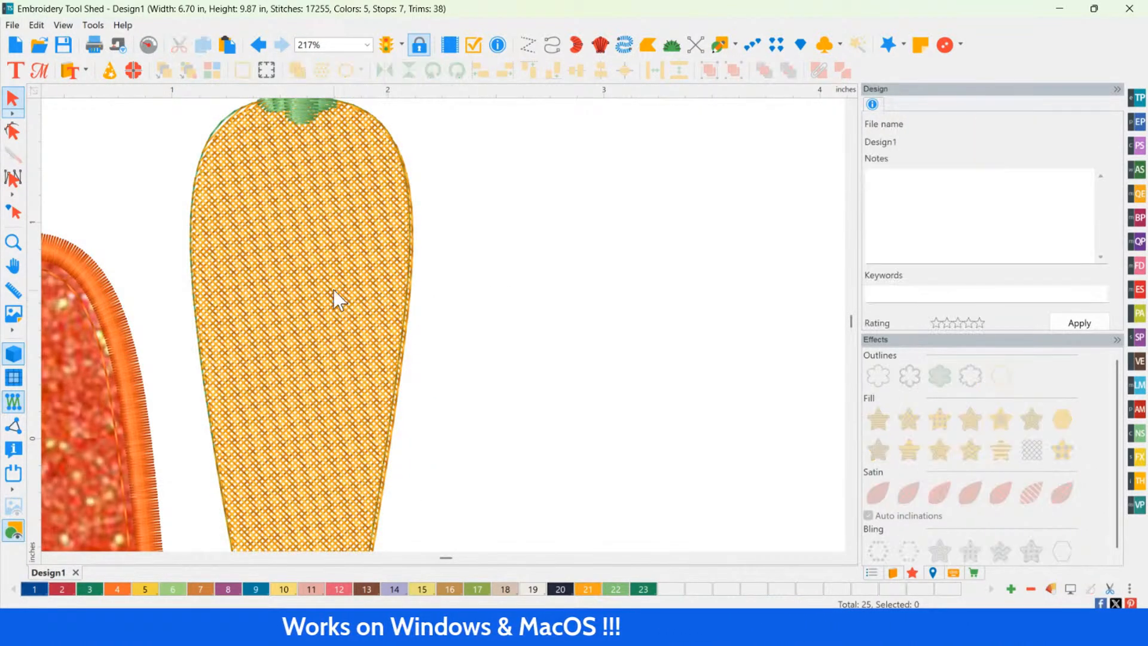
pyautogui.press('Delete')
# Step: Copy the middle carrot's artwork outline, paste the duplicate in place, and fit the whole design in view
pyautogui.click(382, 302)
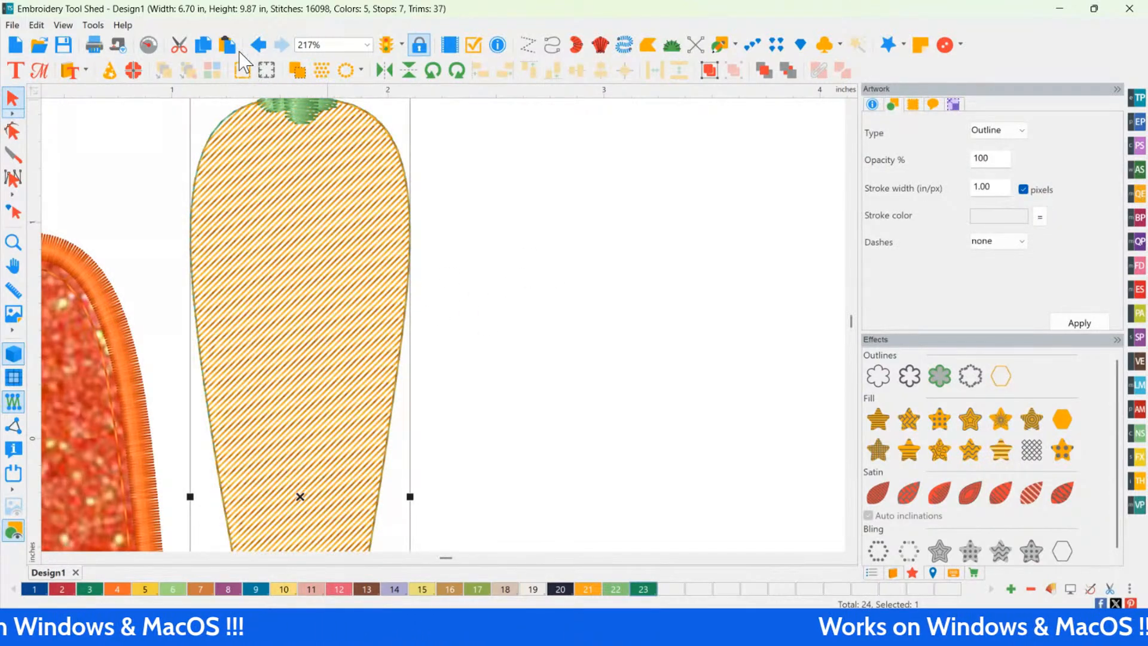
pyautogui.click(205, 47)
pyautogui.click(227, 46)
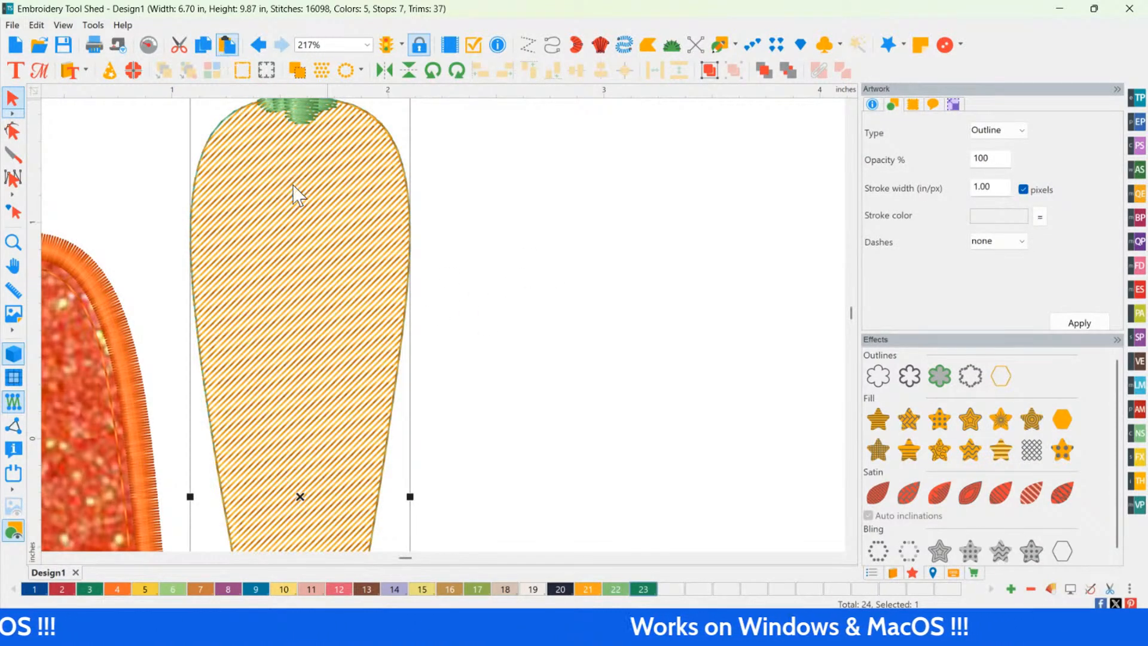
pyautogui.press('0')
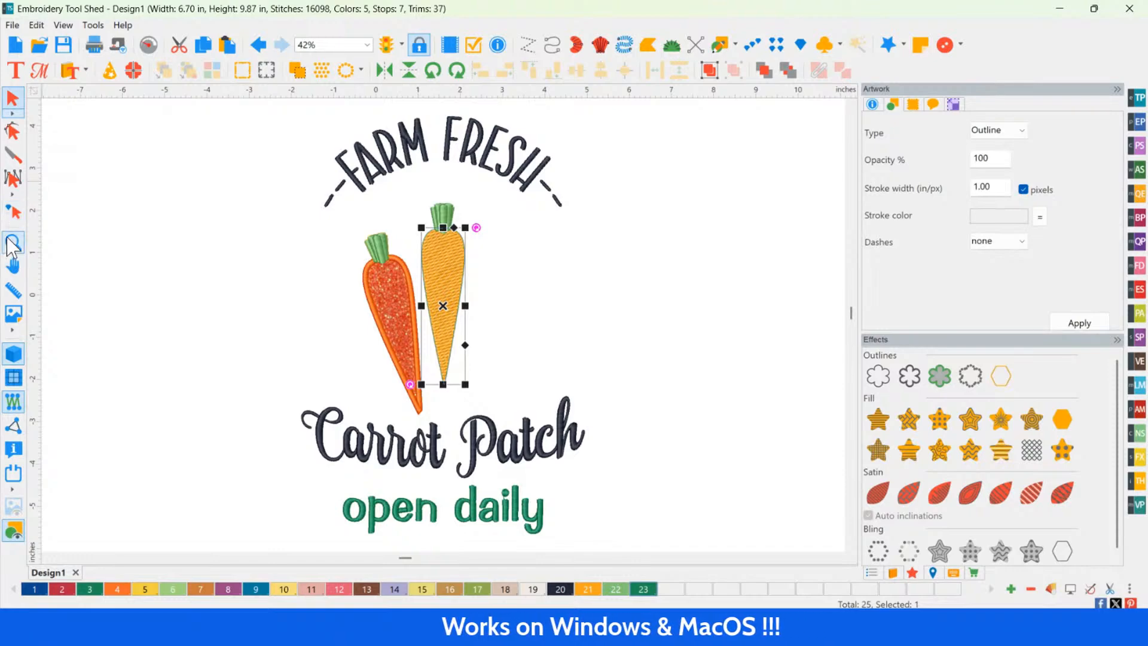
# Step: Move the lower end of the middle carrot's fill angle line to its upper left edge, deselect it and fit the whole design in view
pyautogui.moveTo(395, 209); pyautogui.dragTo(483, 327)
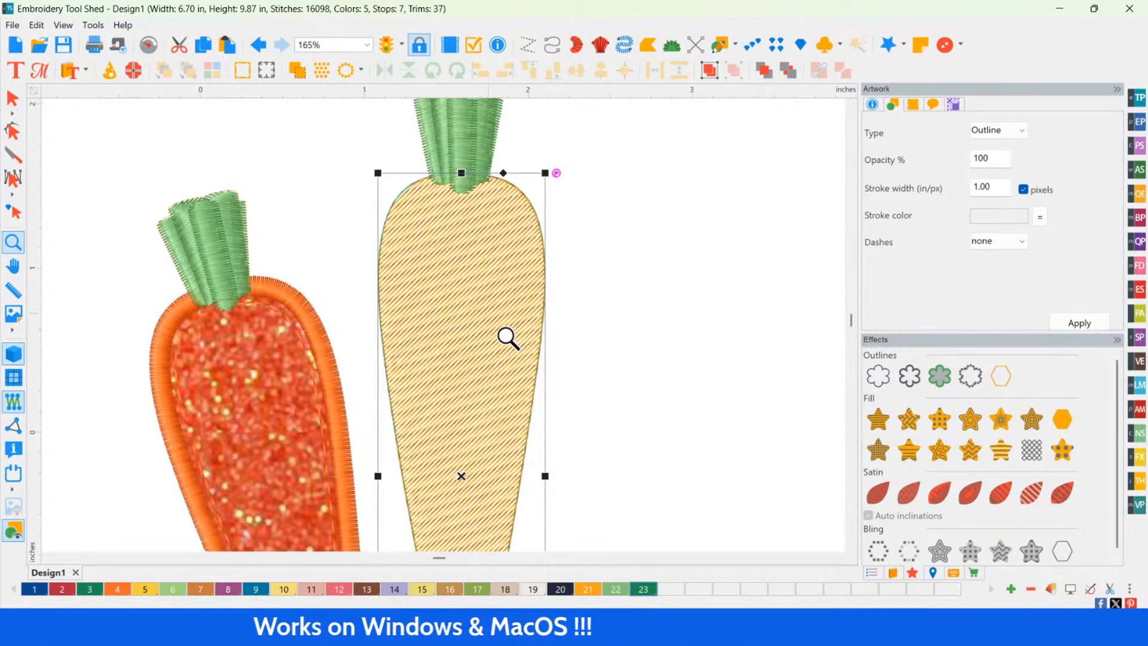
pyautogui.click(15, 131)
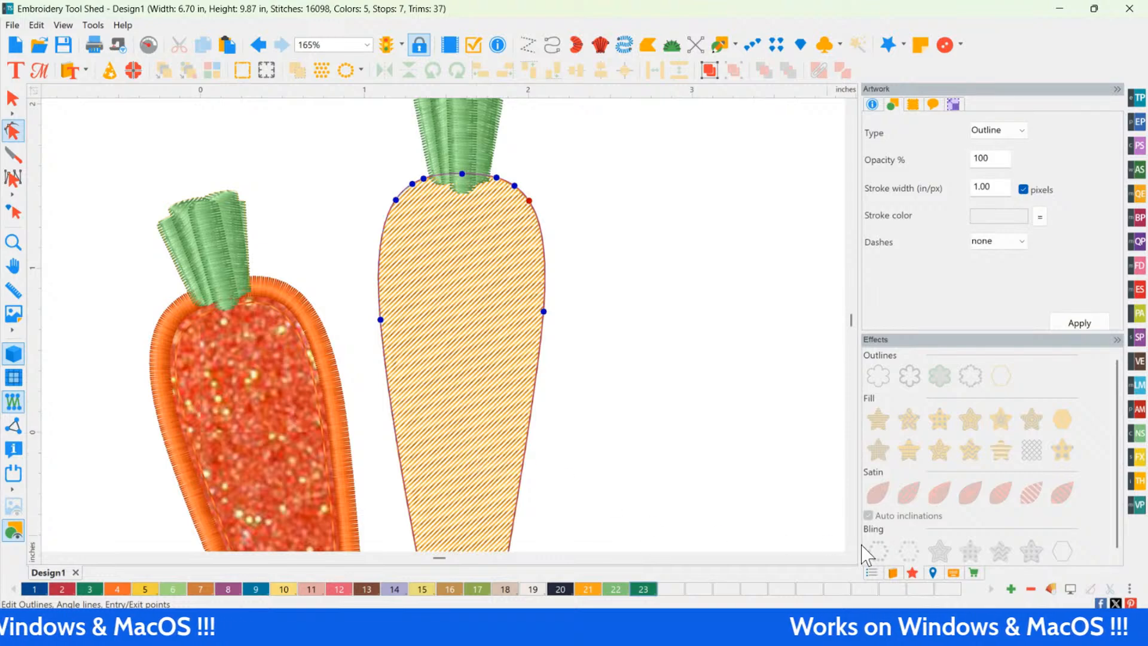
pyautogui.scroll(-3, 852, 562)
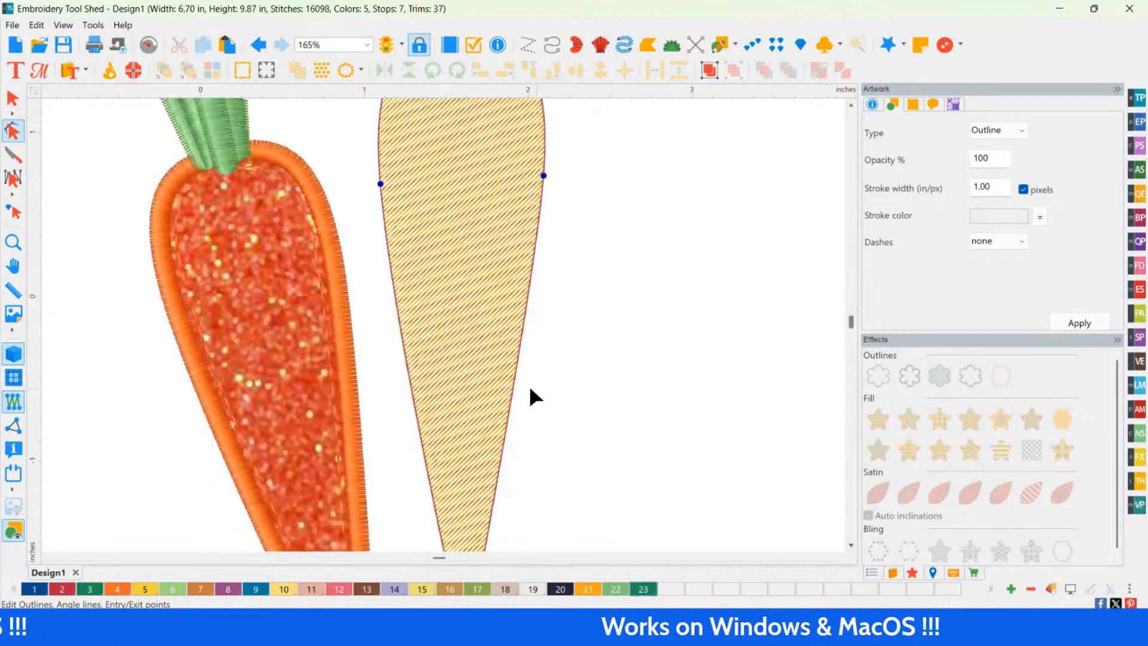
pyautogui.scroll(-2, 558, 386)
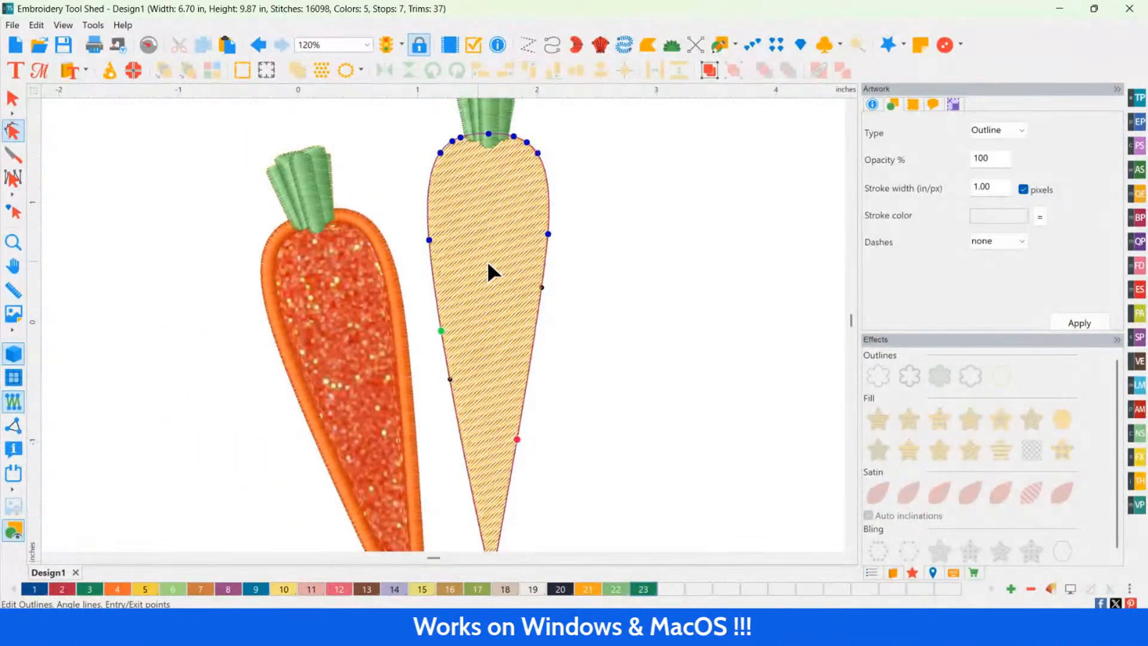
pyautogui.moveTo(460, 383); pyautogui.dragTo(454, 171)
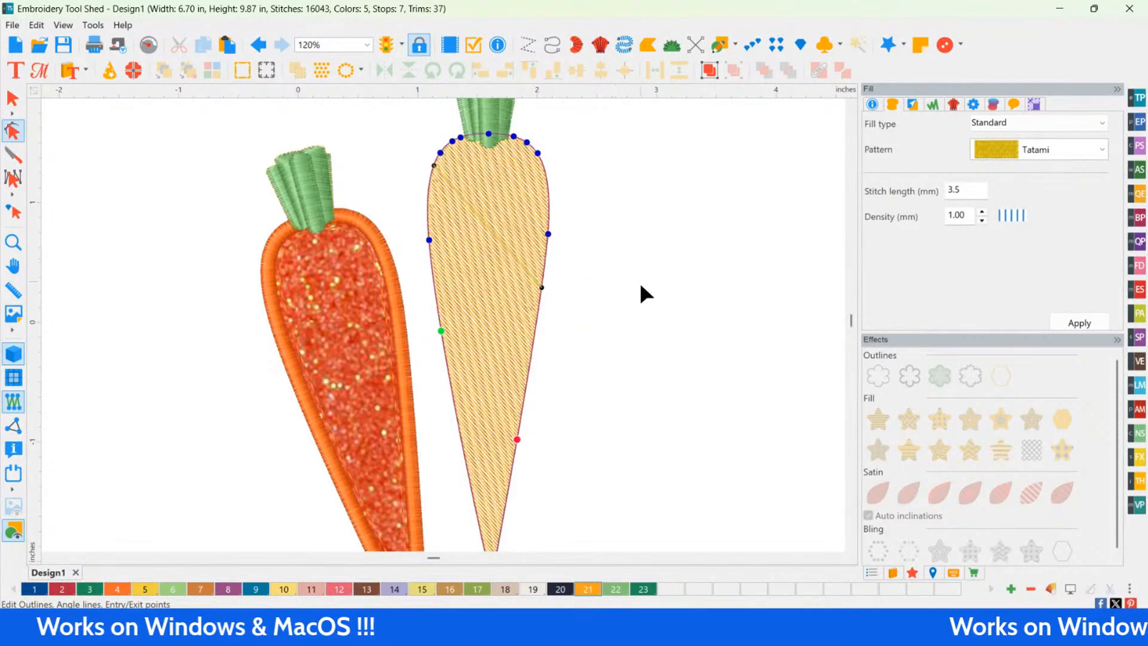
pyautogui.click(584, 325)
pyautogui.click(477, 231)
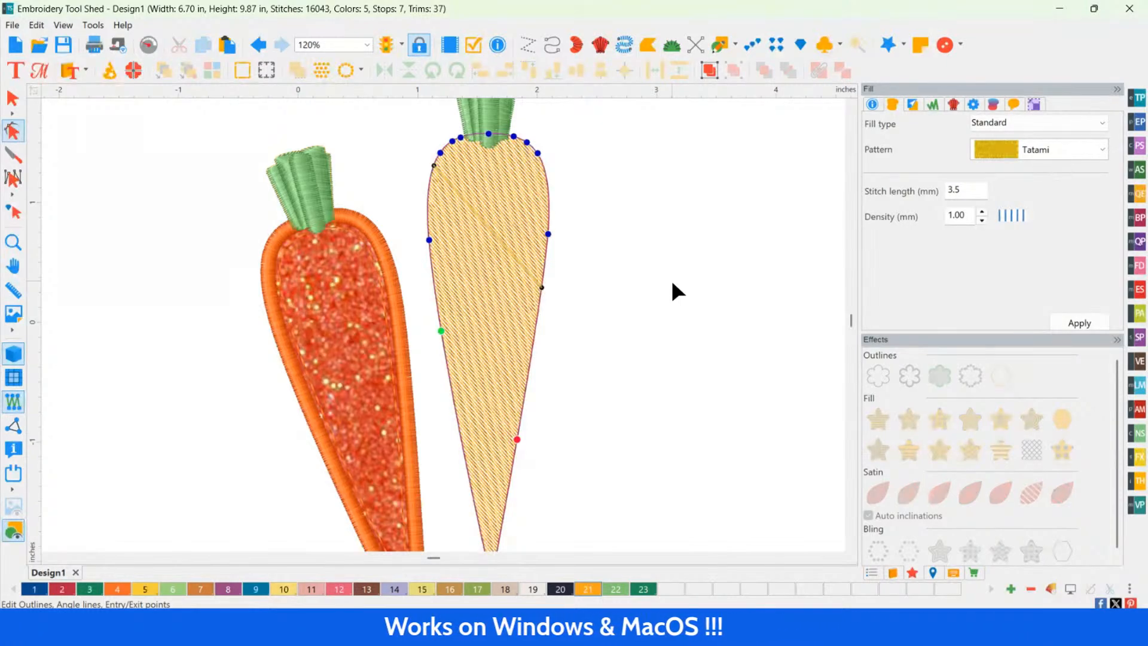
pyautogui.click(46, 128)
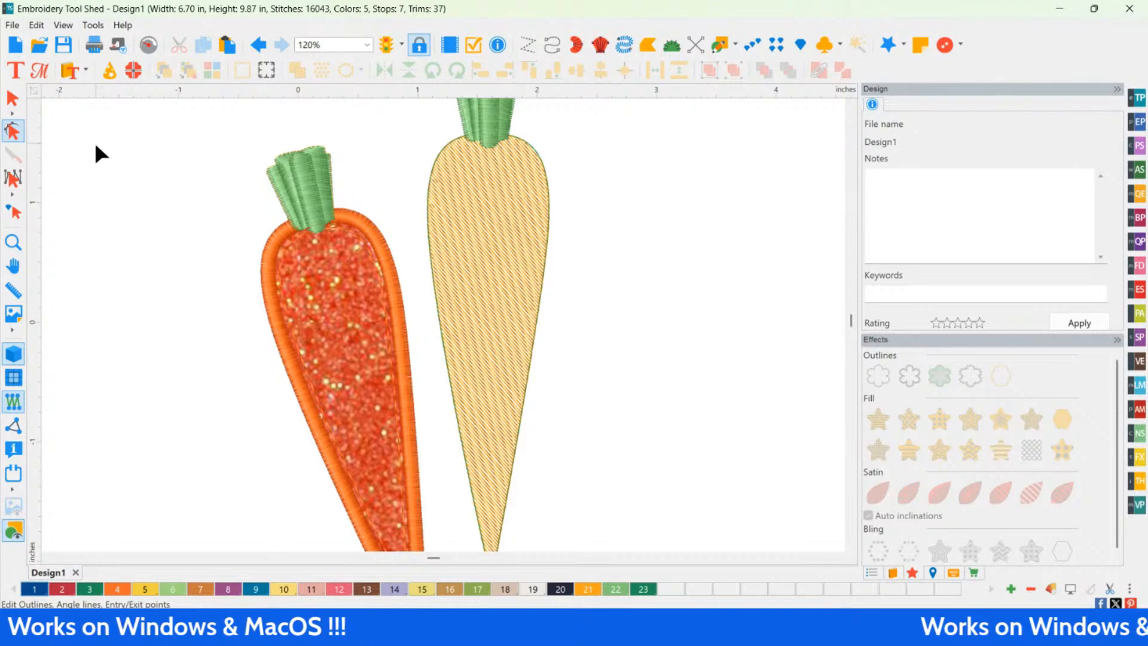
pyautogui.doubleClick(15, 245)
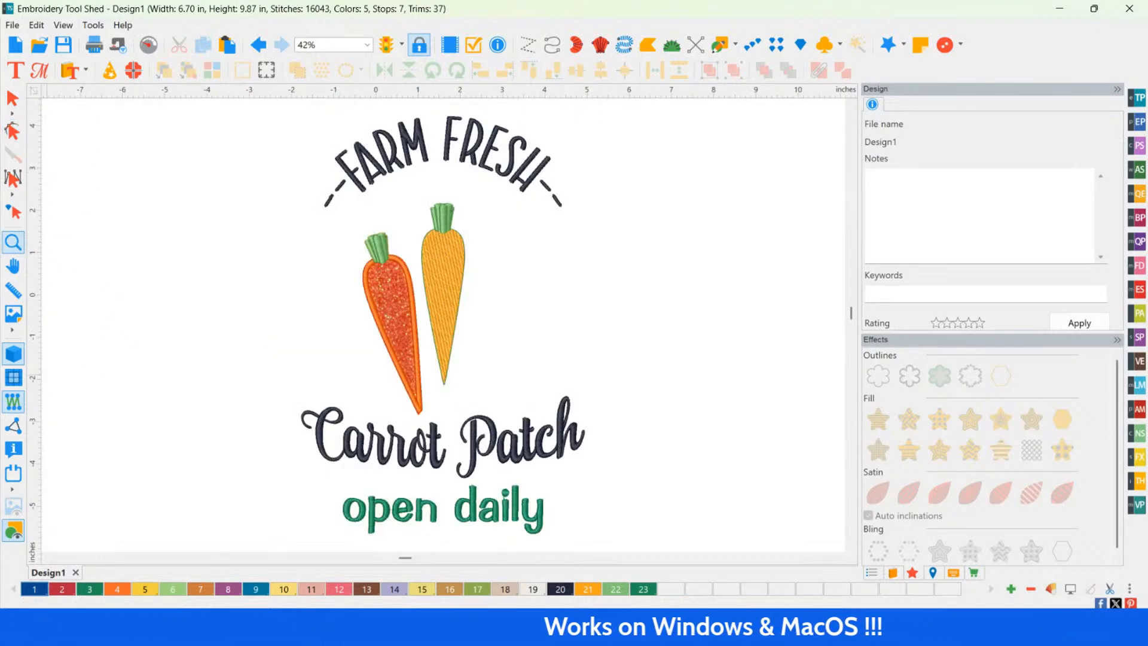